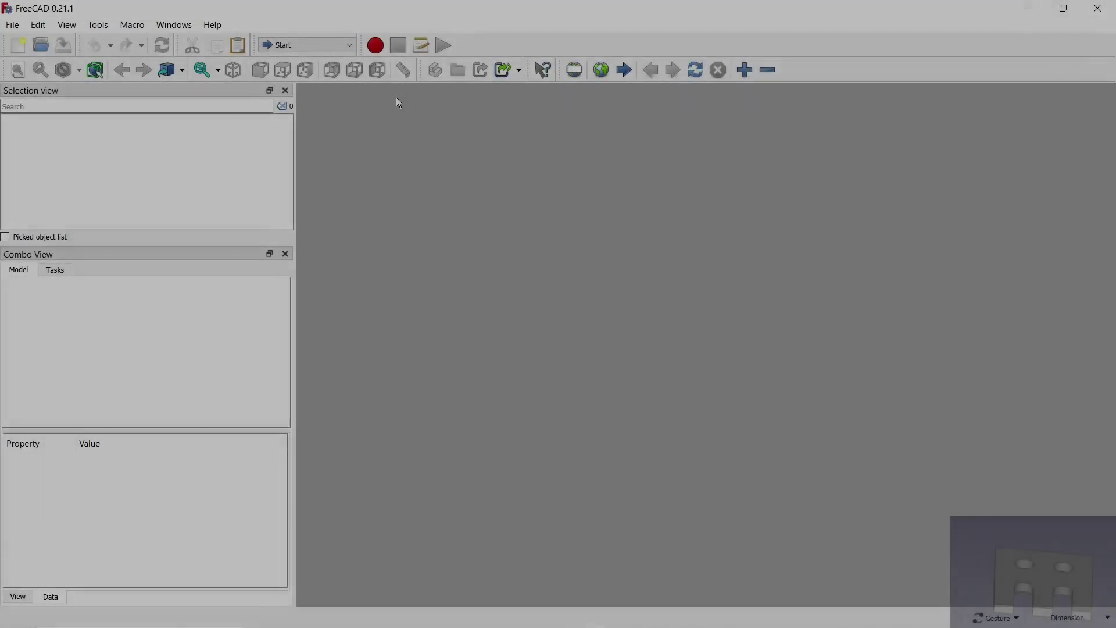
- Switch to Part Design and start a new document with a body and an XY-plane sketch
click(307, 45)
click(326, 128)
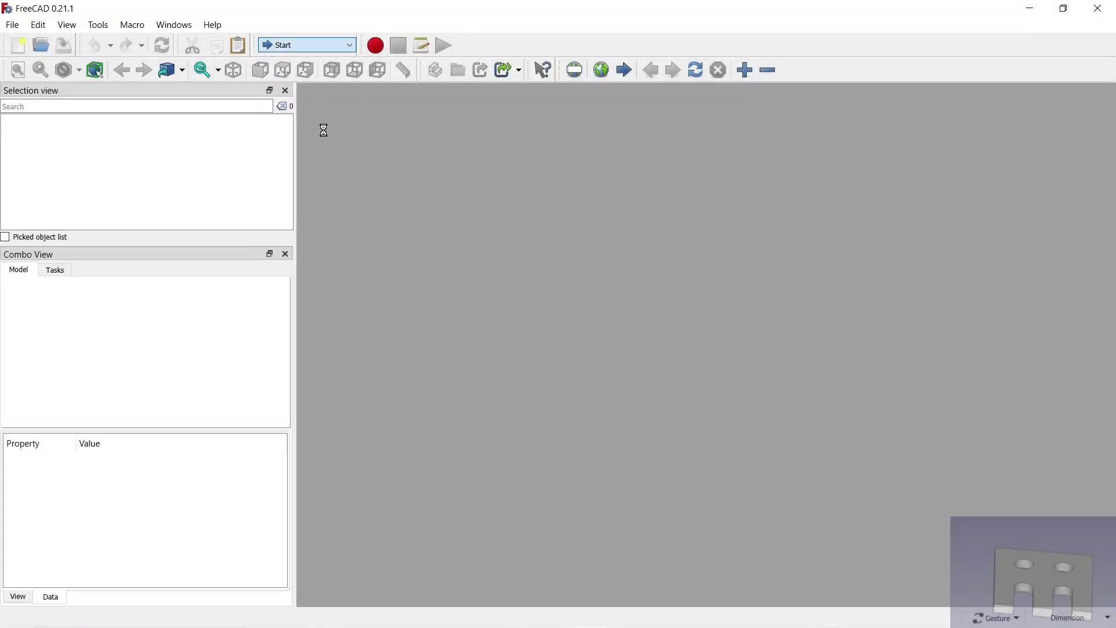
click(22, 45)
click(60, 335)
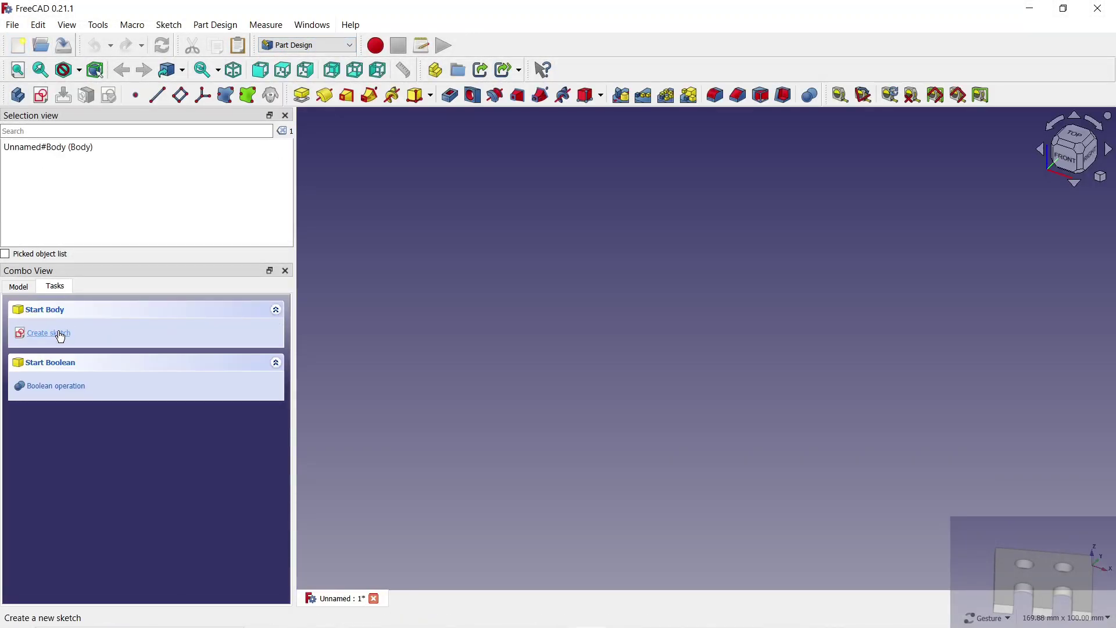
click(56, 336)
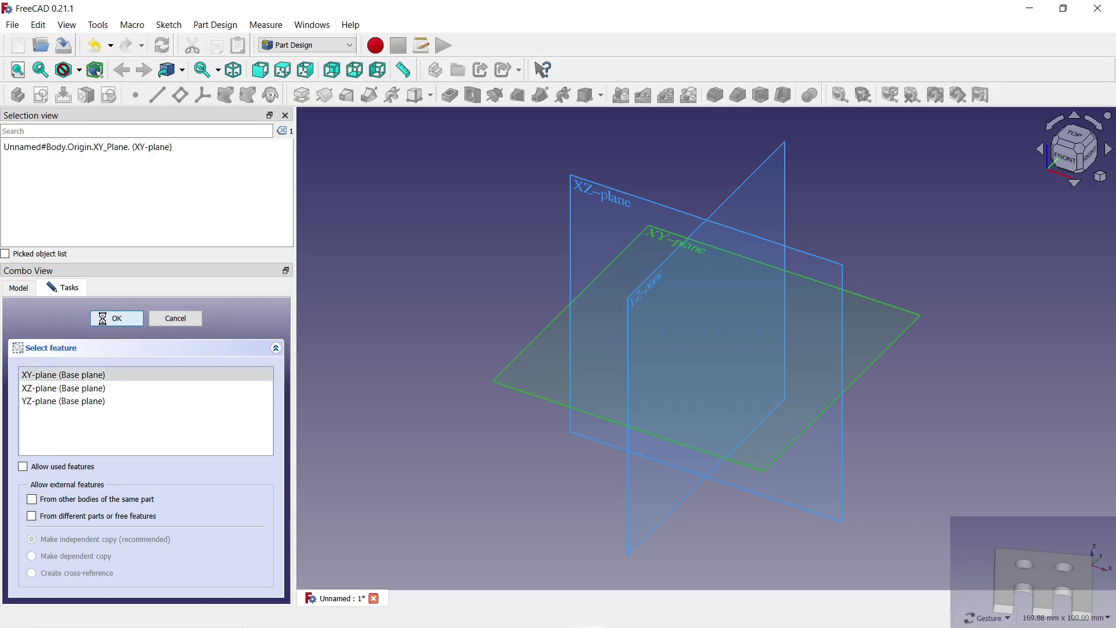
click(108, 317)
- Draw a rectangle centred on the sketch origin
click(308, 96)
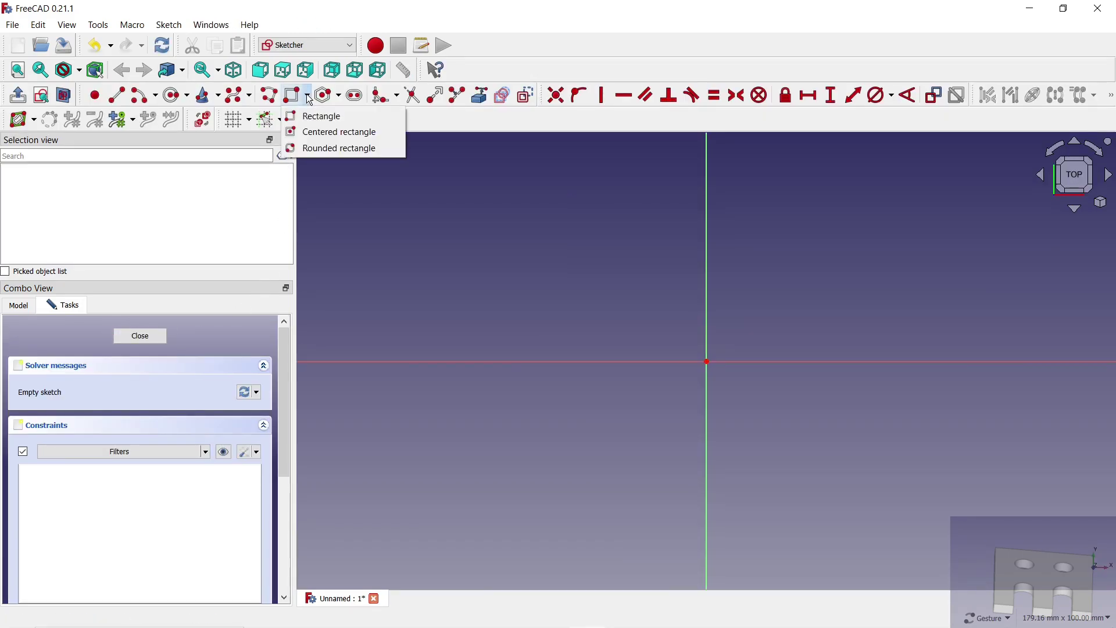
click(309, 131)
click(707, 361)
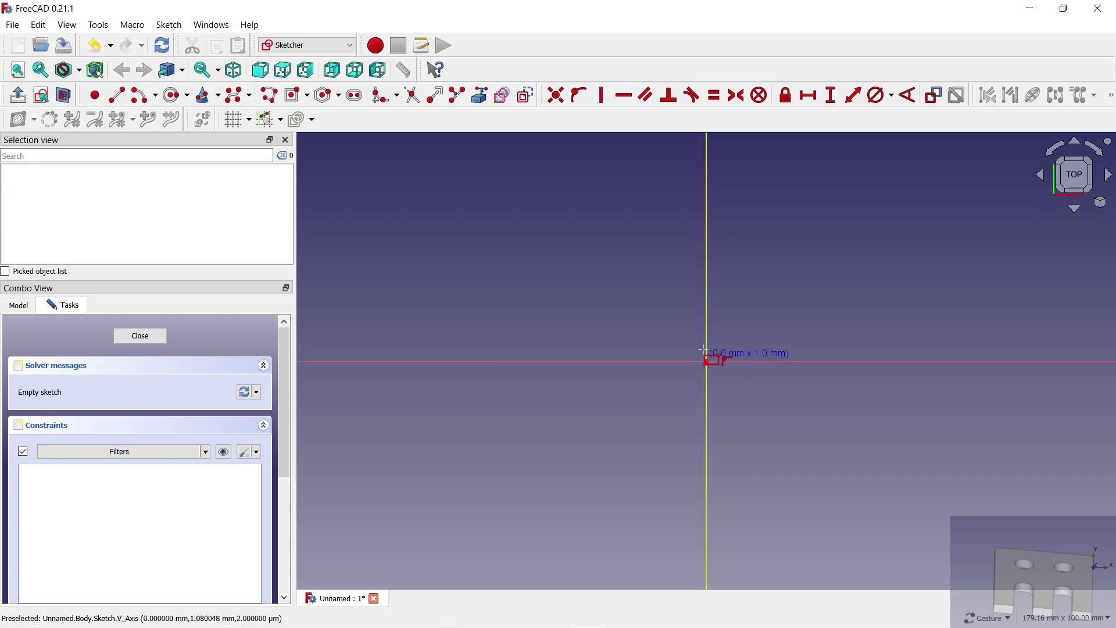
click(584, 205)
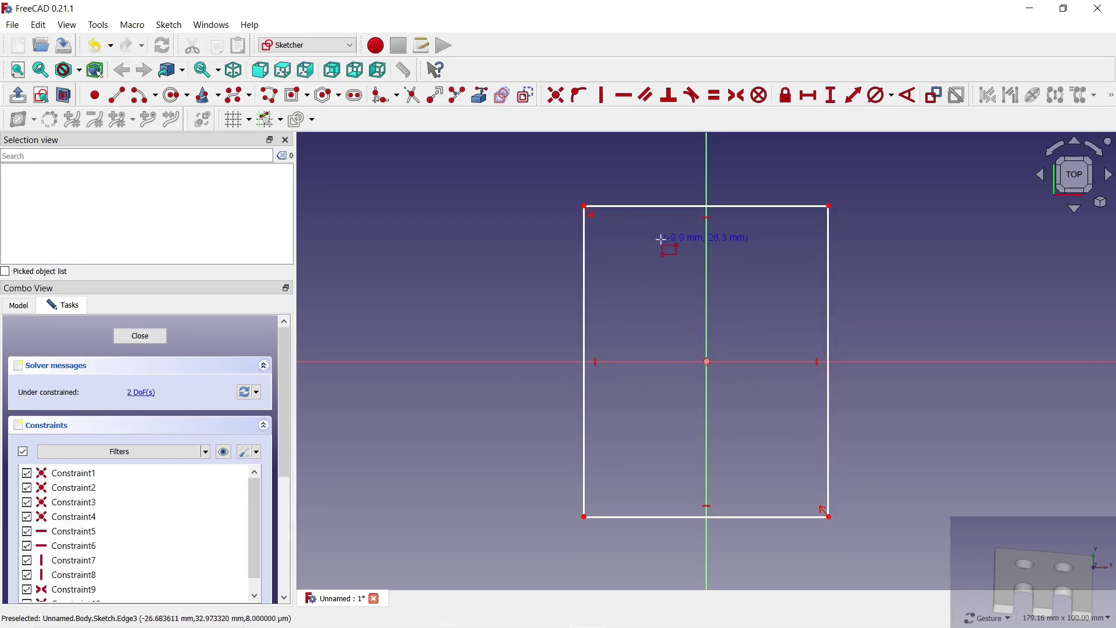
- Constrain the rectangle to 50 mm wide and 60 mm tall
click(808, 96)
click(801, 206)
text(50)
key(Return)
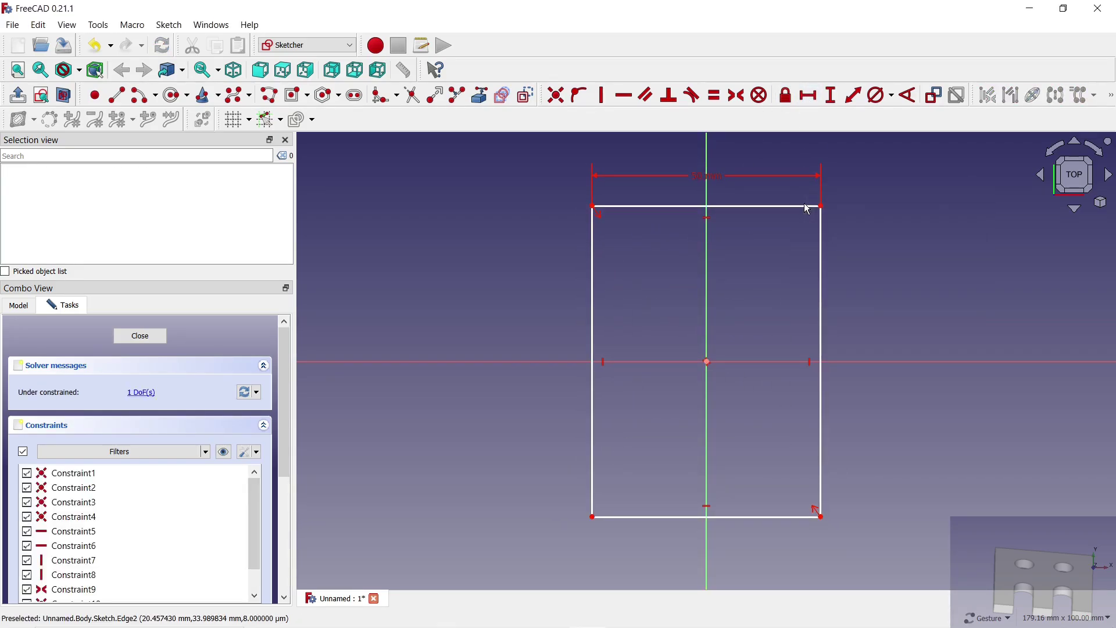
click(593, 239)
text(i0)
key(Return)
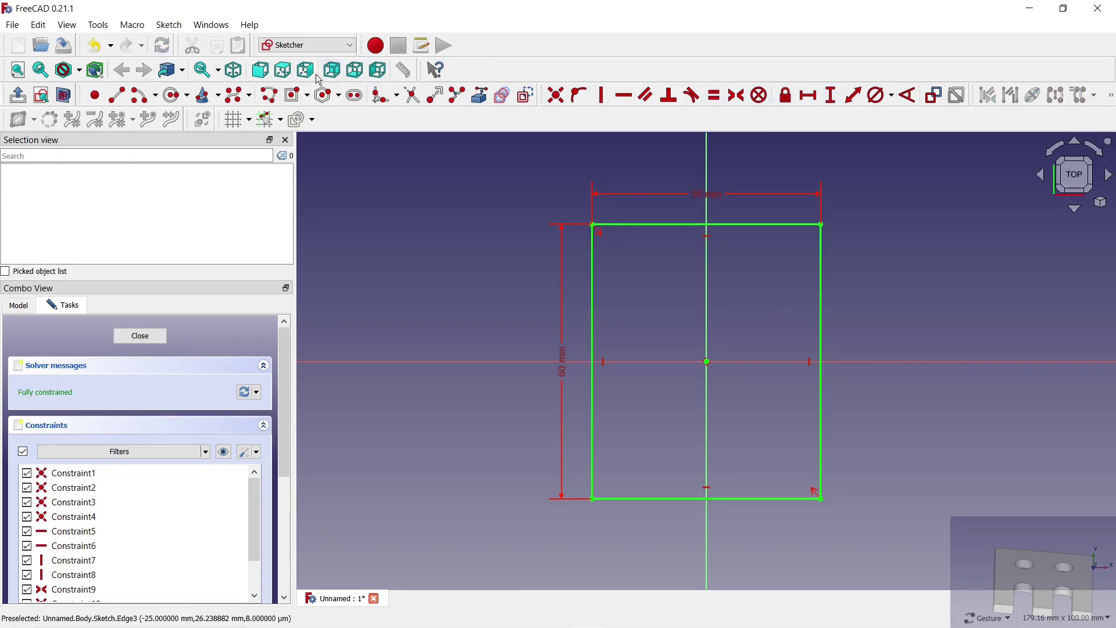
click(176, 95)
- Draw two circles in the rectangle's upper half, both 10 mm in diameter
click(649, 277)
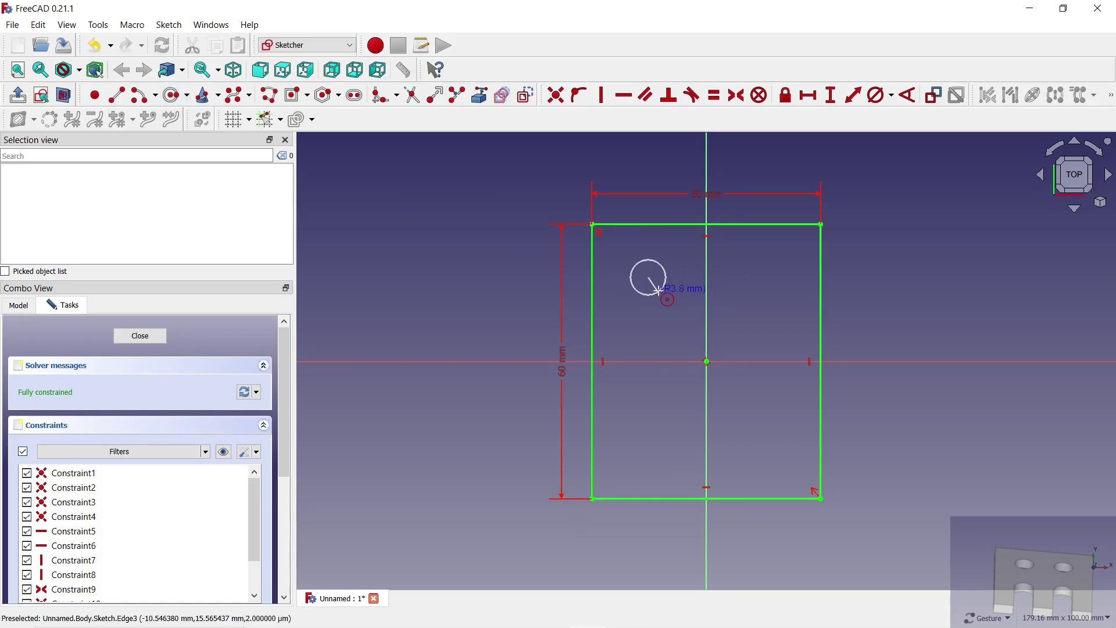
click(755, 281)
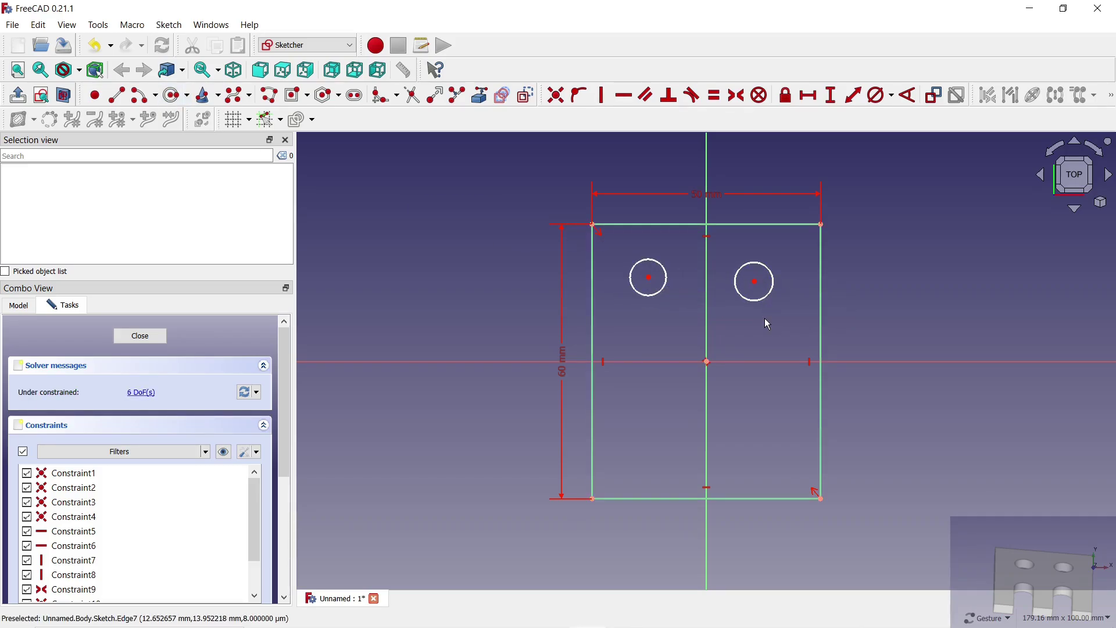
click(760, 300)
click(651, 295)
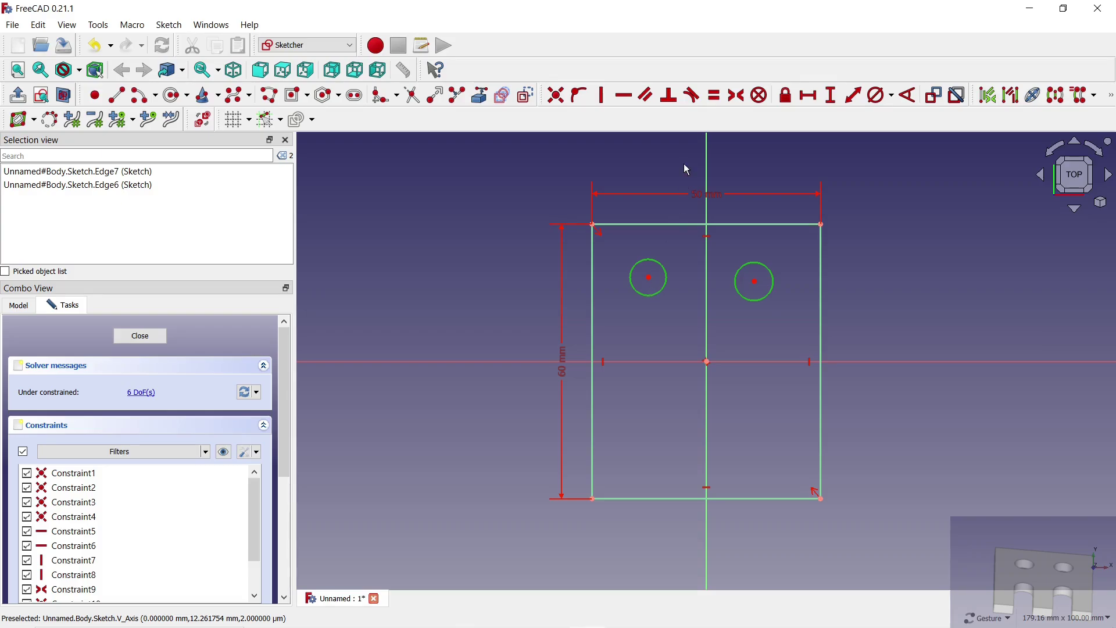
click(879, 96)
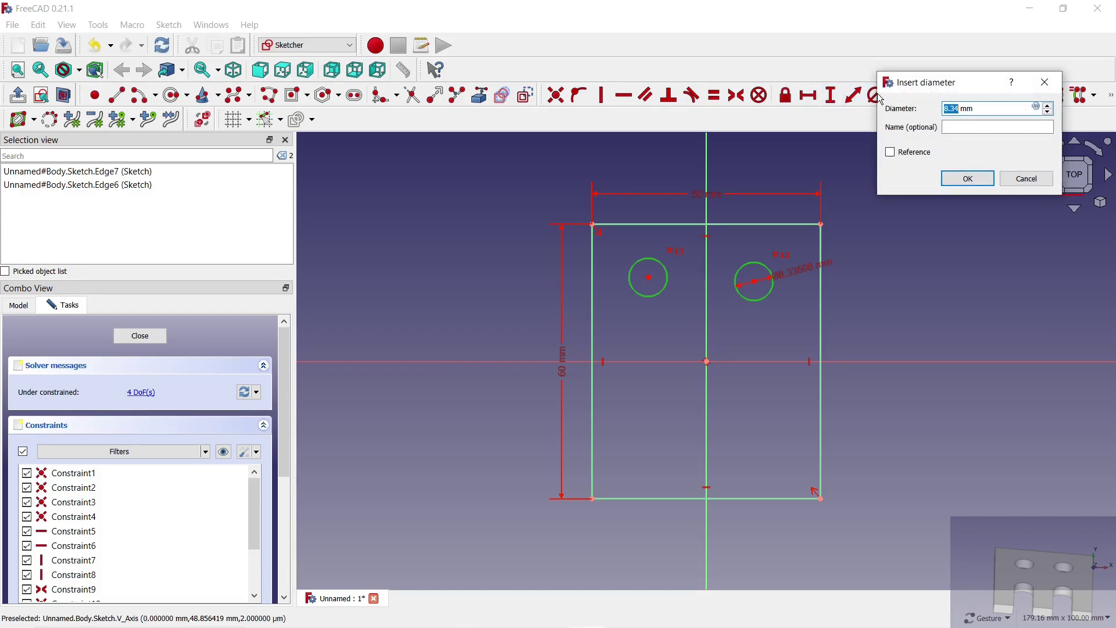
text(10)
key(Return)
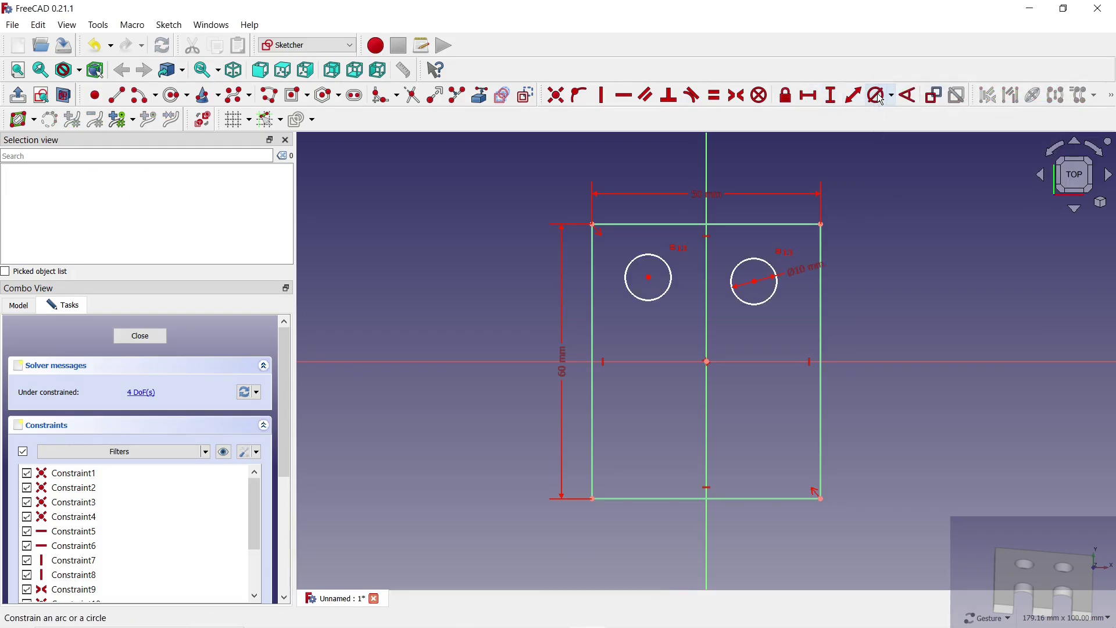
- Make the circle centres symmetric about the vertical axis and 20 mm apart
click(650, 279)
click(755, 282)
click(708, 268)
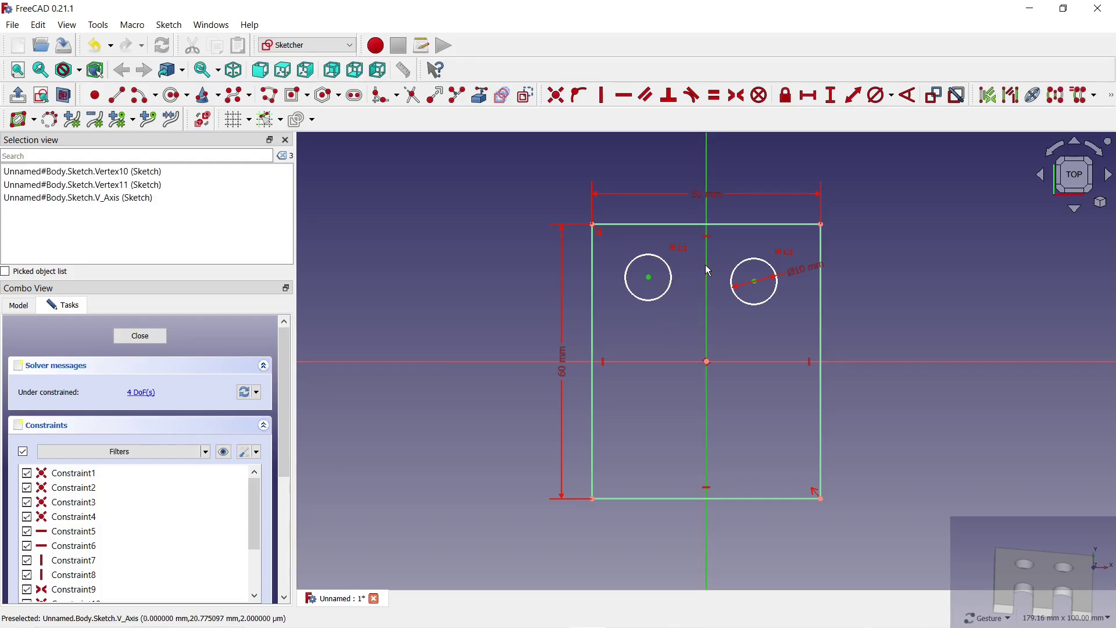
click(737, 95)
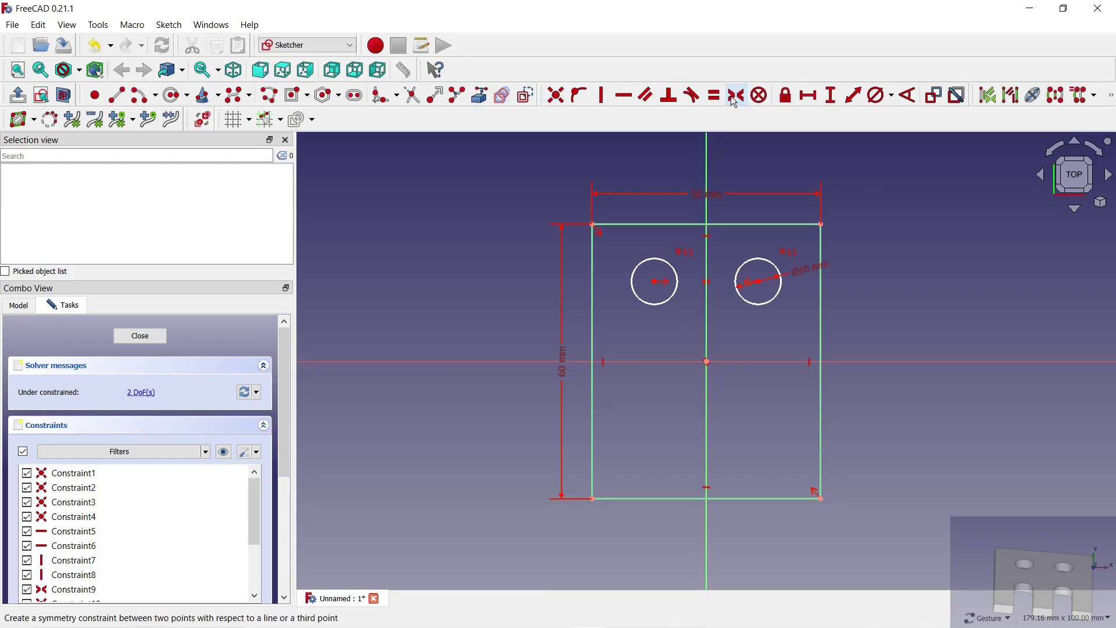
click(810, 98)
click(655, 281)
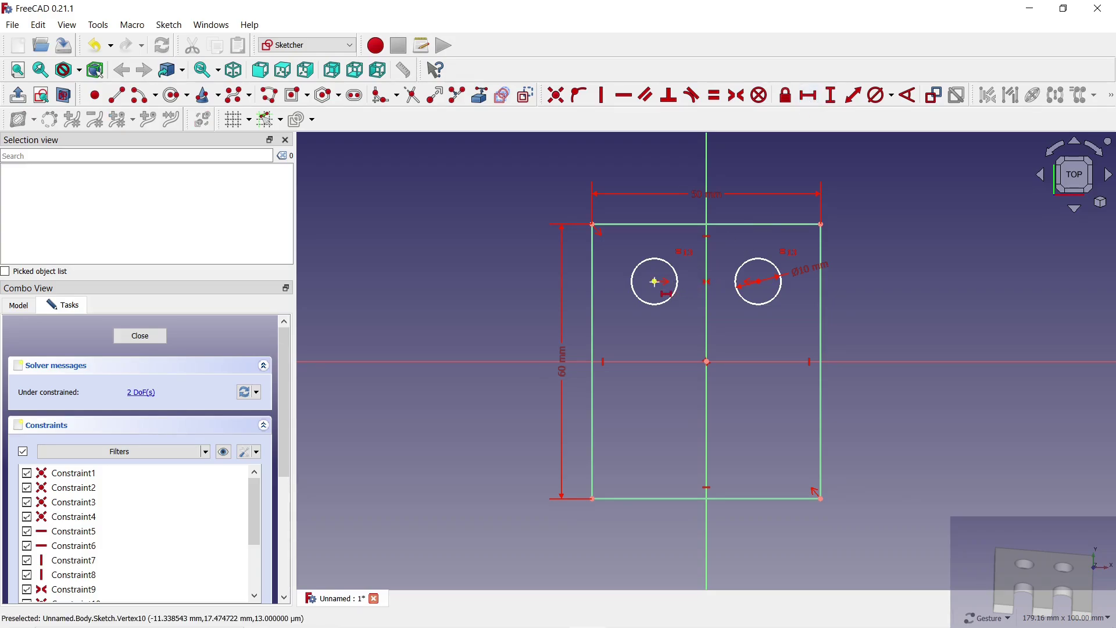
click(759, 281)
text(20)
key(Return)
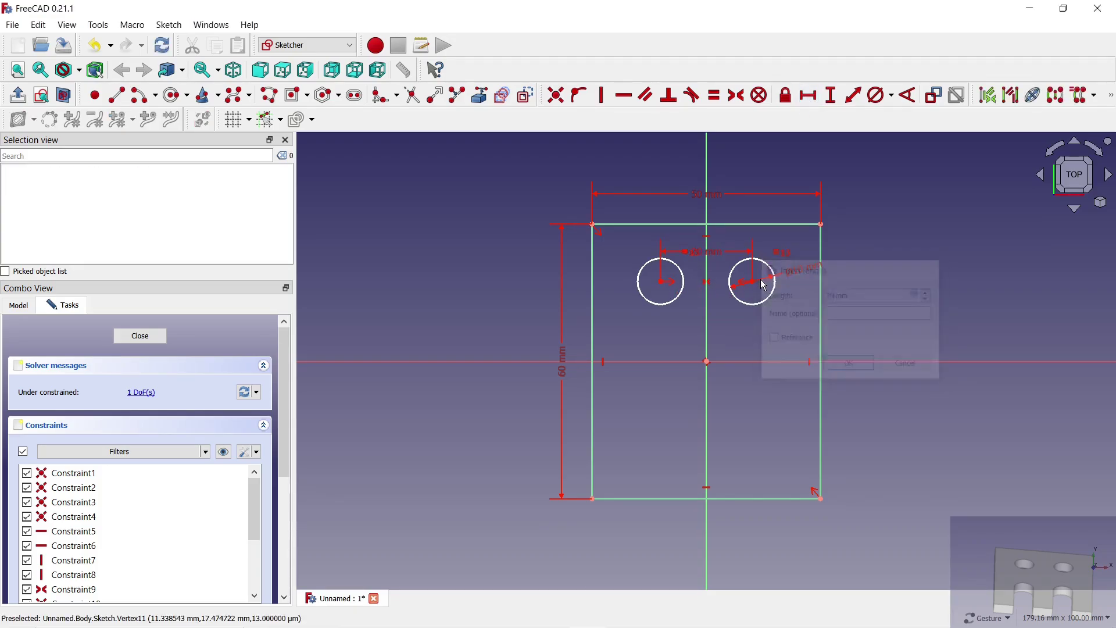
- Place the left circle's centre 10 mm below the rectangle's top-left corner
click(831, 94)
click(661, 281)
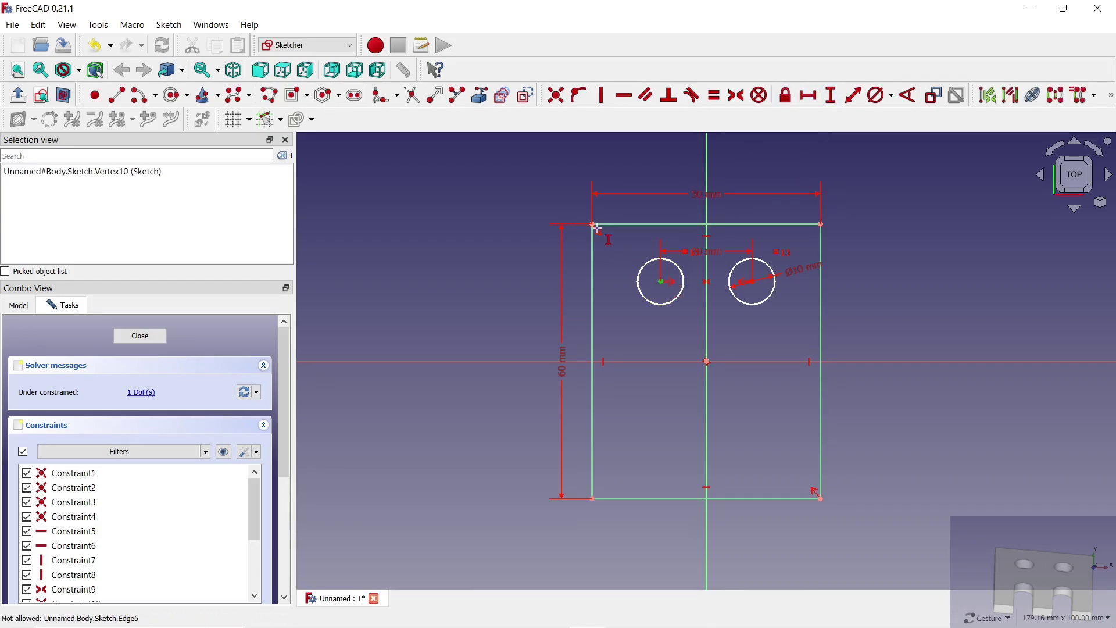
click(593, 225)
text(10)
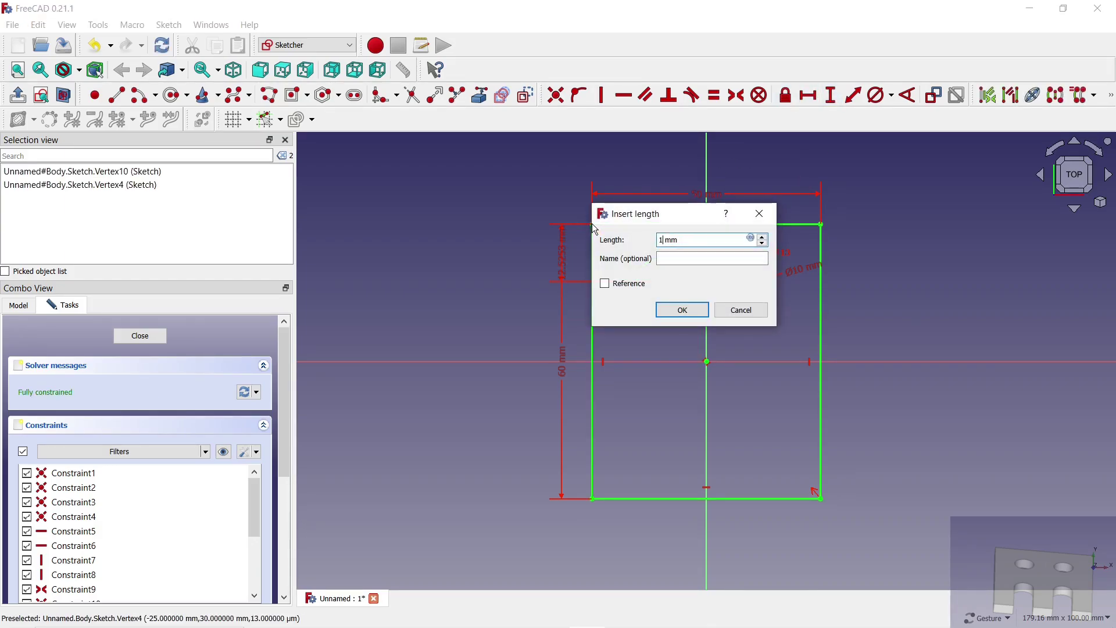
key(Return)
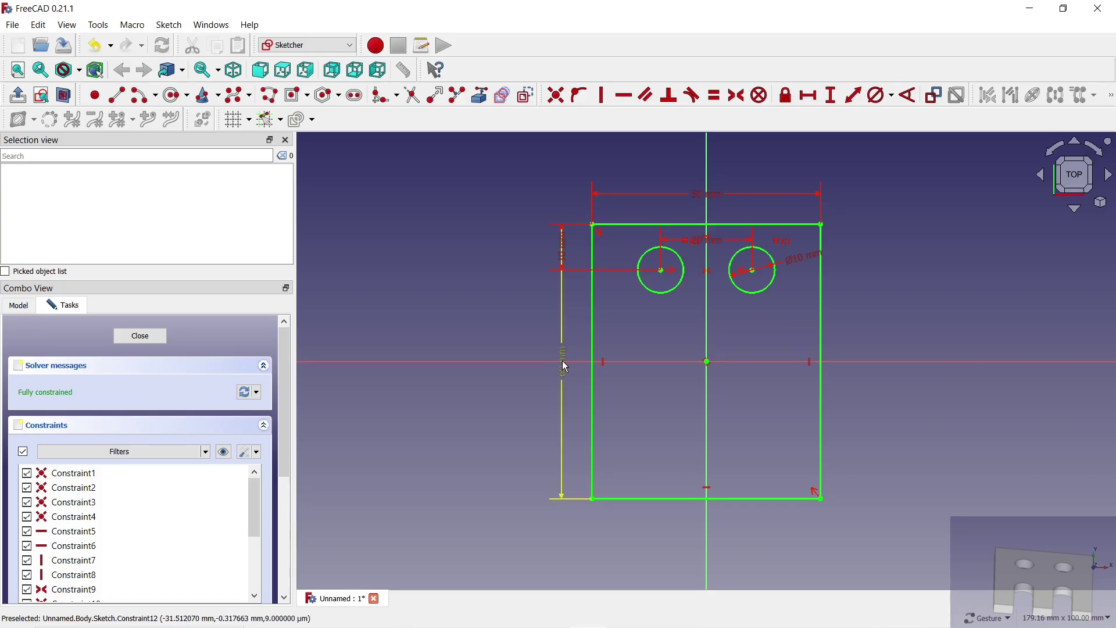
drag(563, 360, 528, 361)
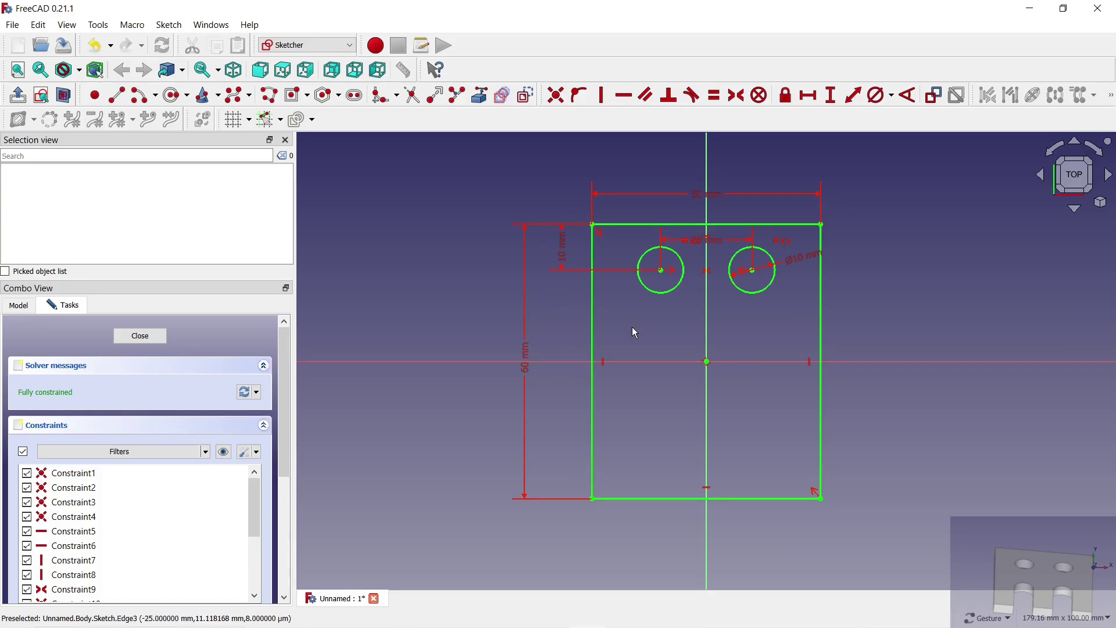
click(674, 499)
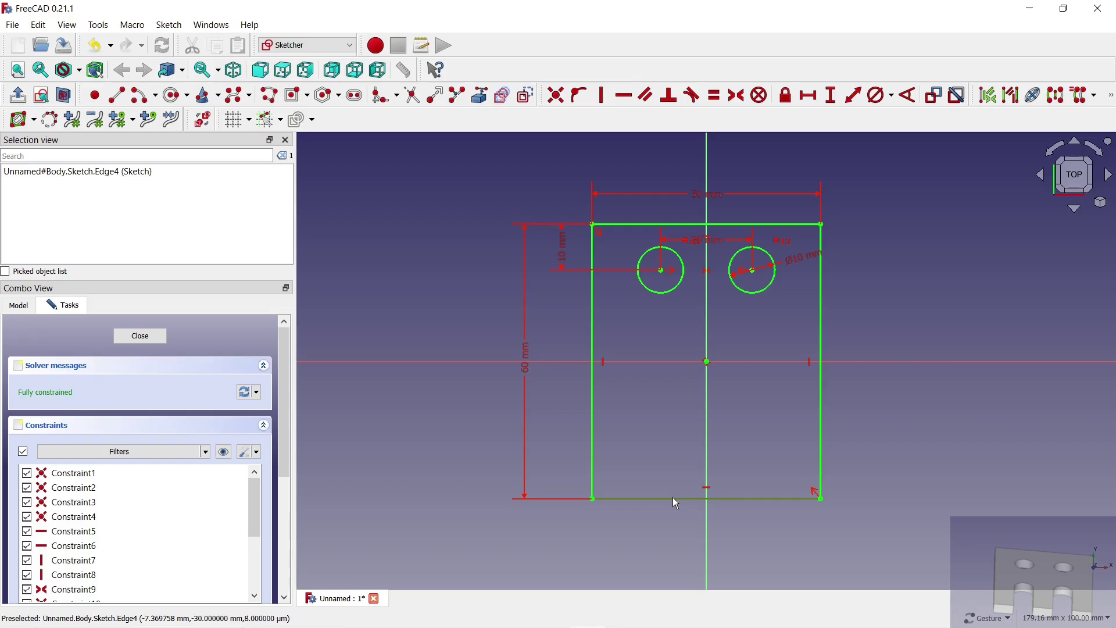
- Replace the bottom edge with a polyline that forms the first rounded slot
key(Delete)
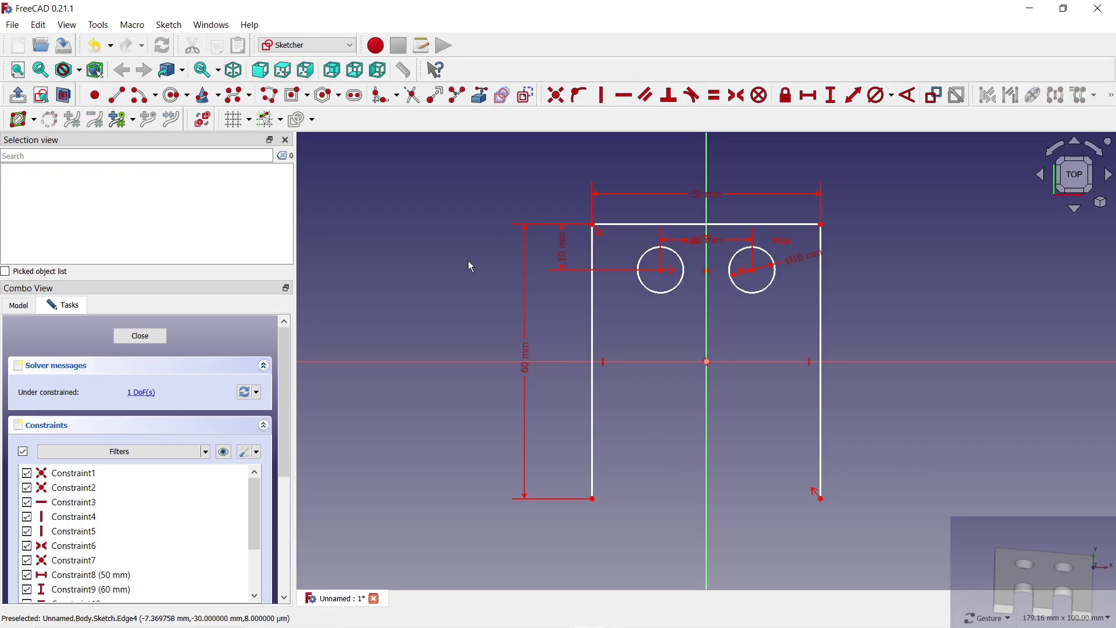
click(270, 95)
click(592, 499)
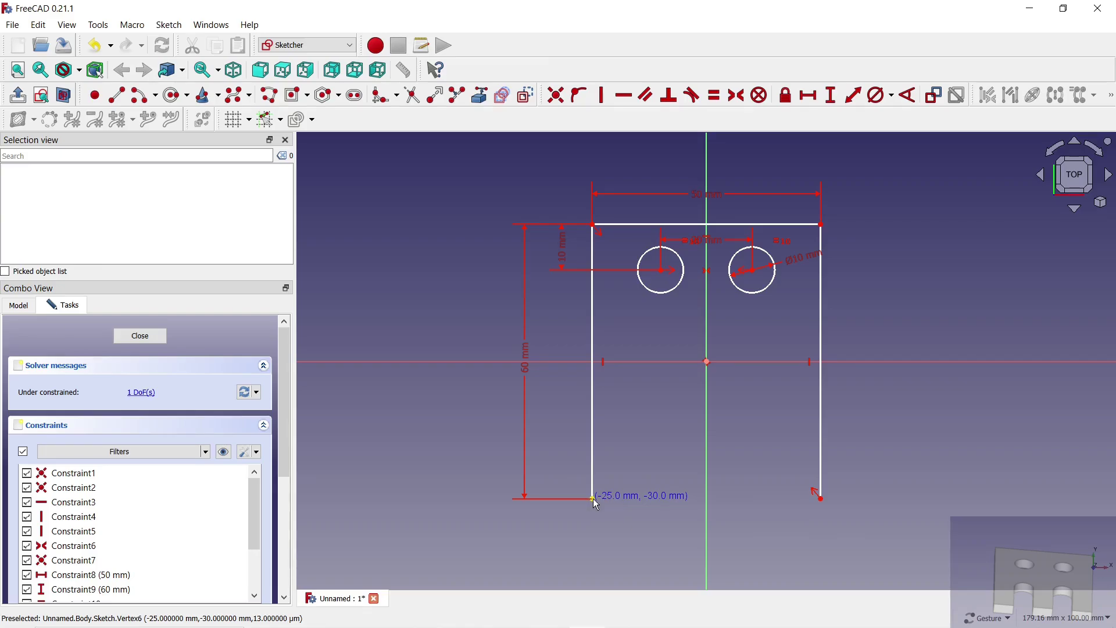
click(628, 498)
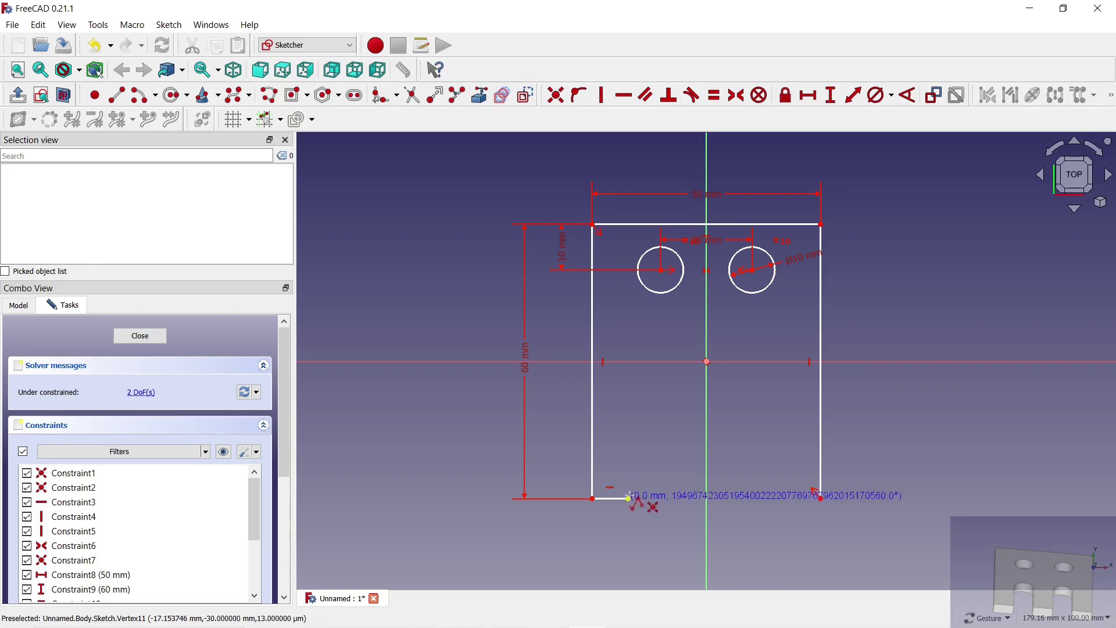
click(629, 443)
key(m)
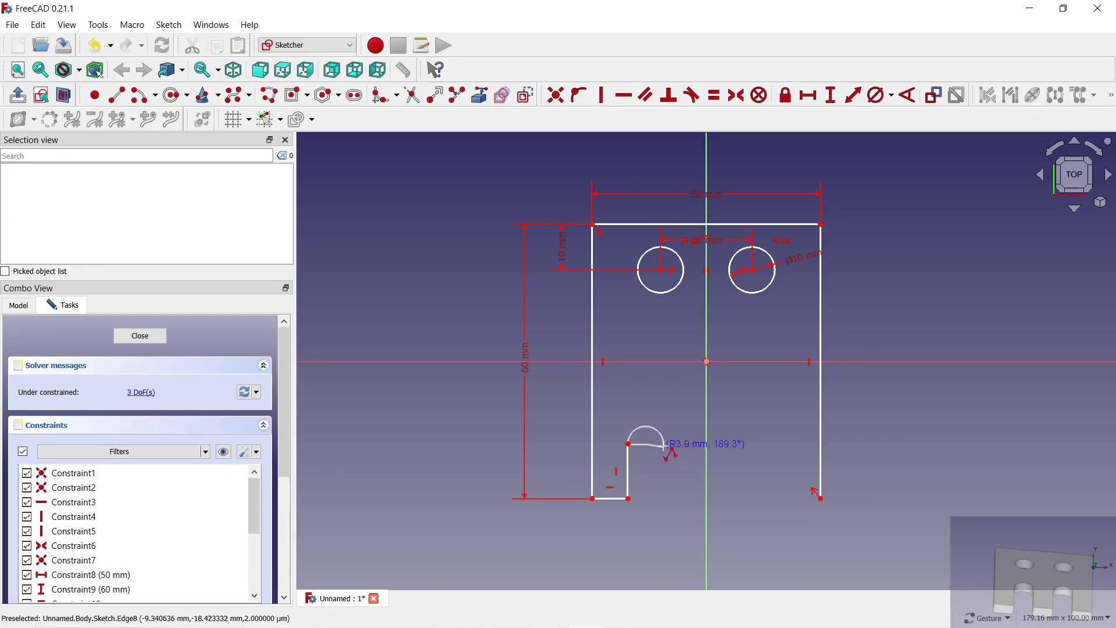
click(664, 446)
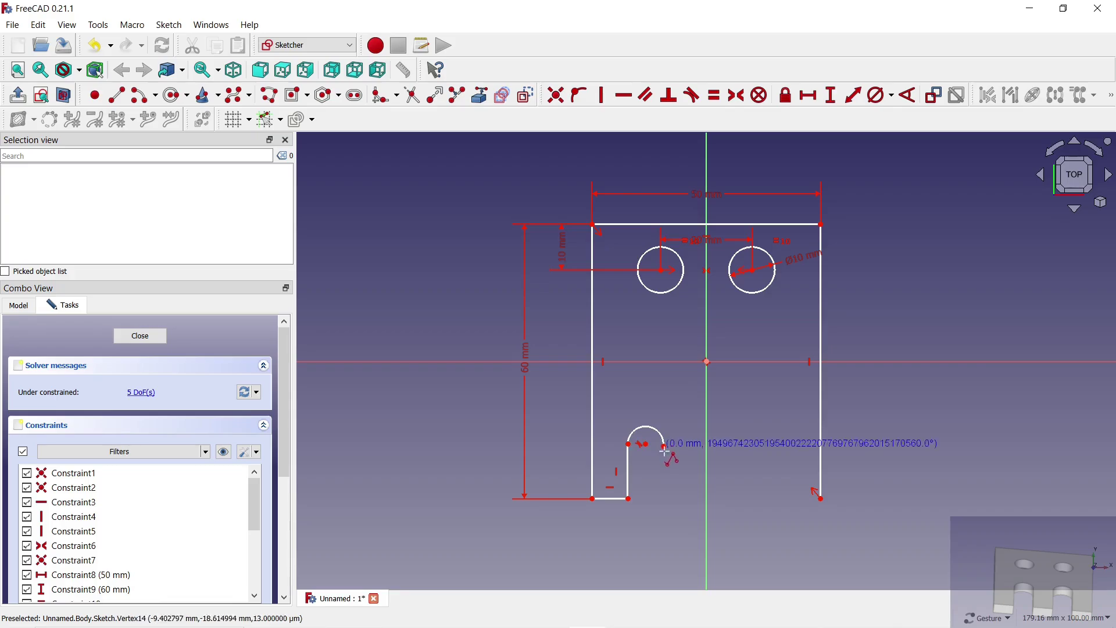
click(658, 498)
- Close the outline with the second rounded slot and make the middle bottom edge horizontal
click(730, 498)
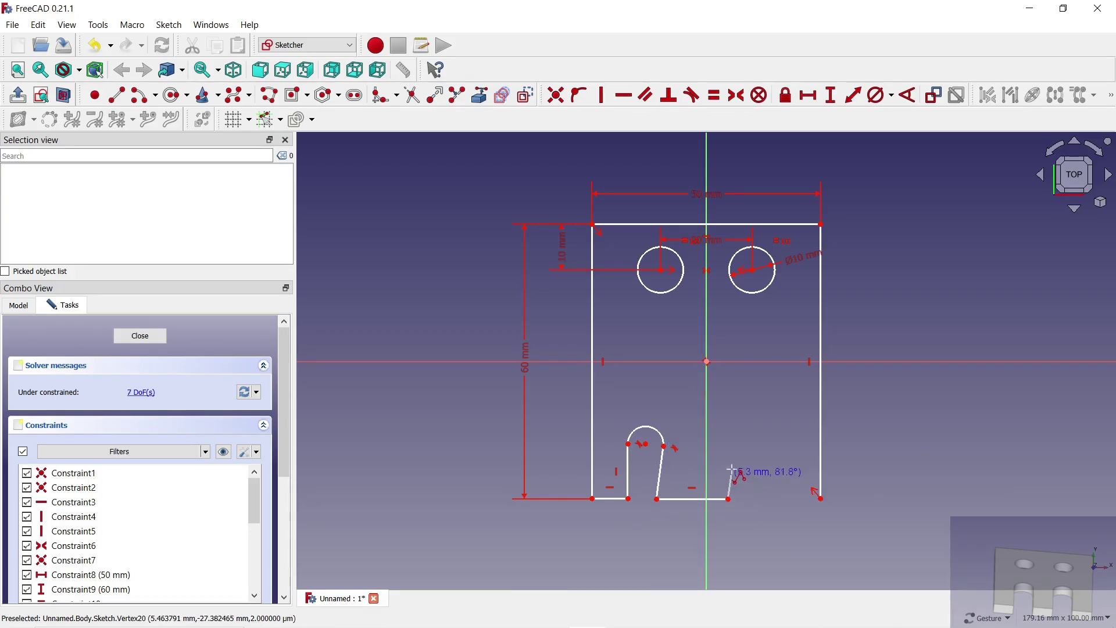
click(767, 457)
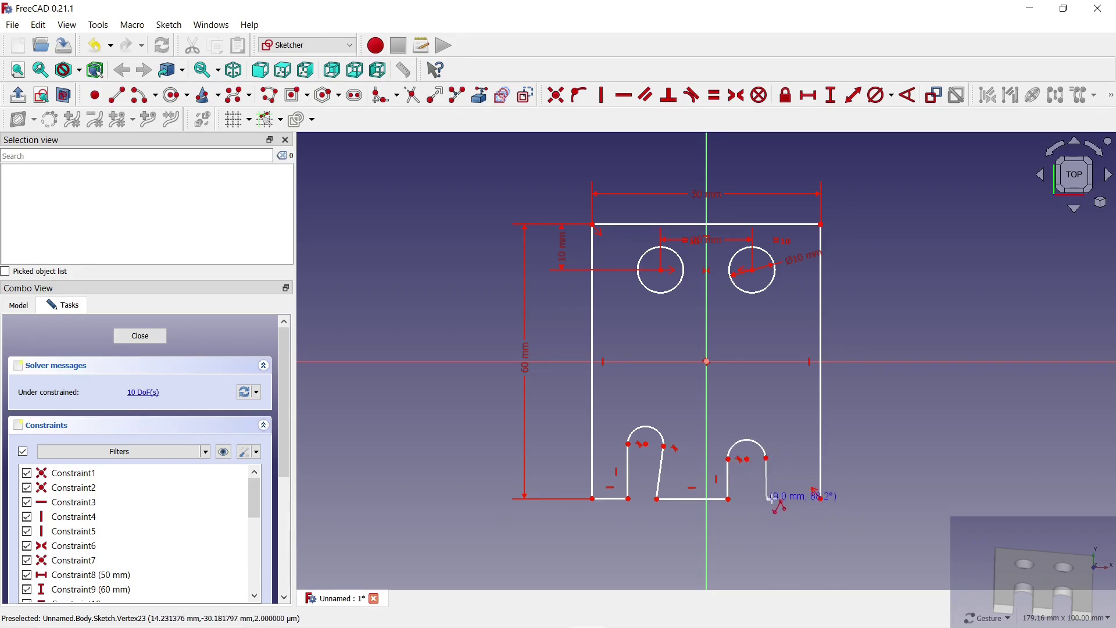
click(821, 499)
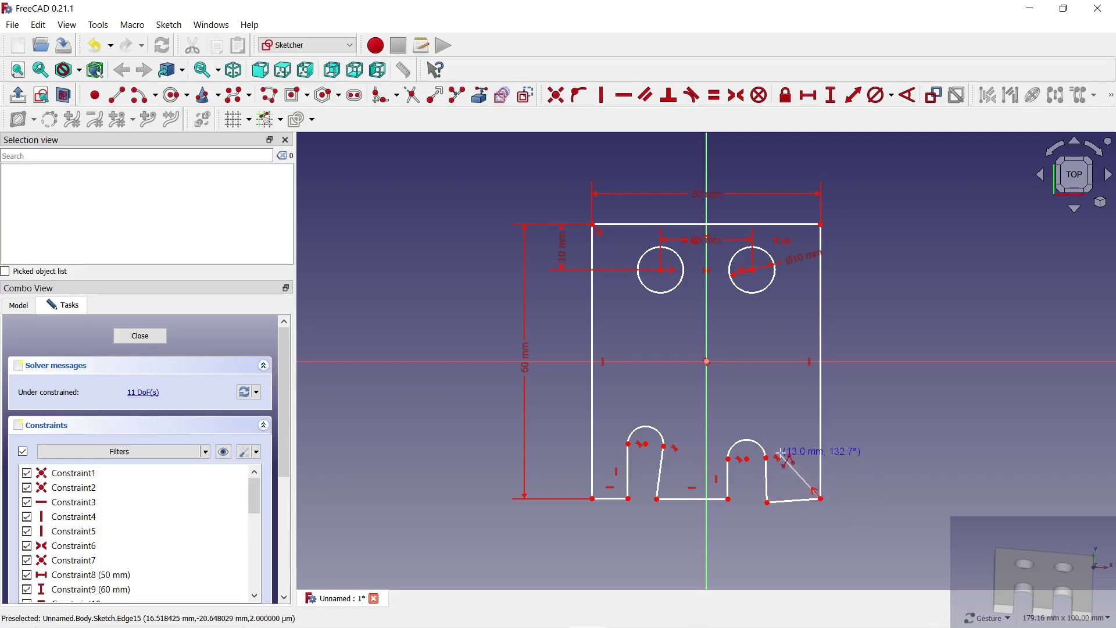
click(803, 504)
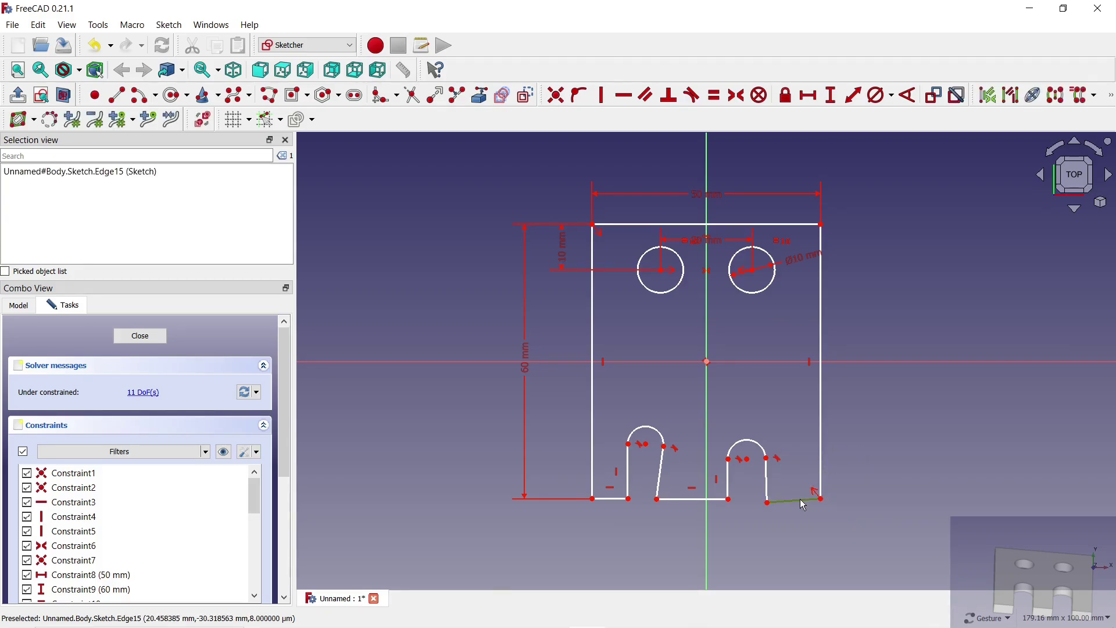
click(624, 96)
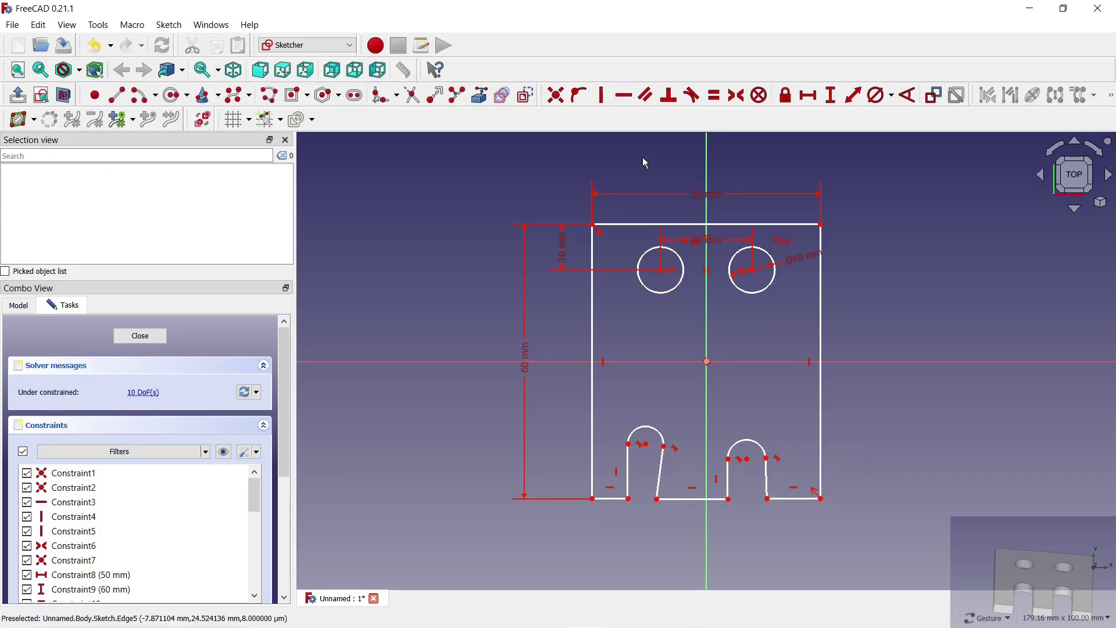
click(666, 472)
click(768, 478)
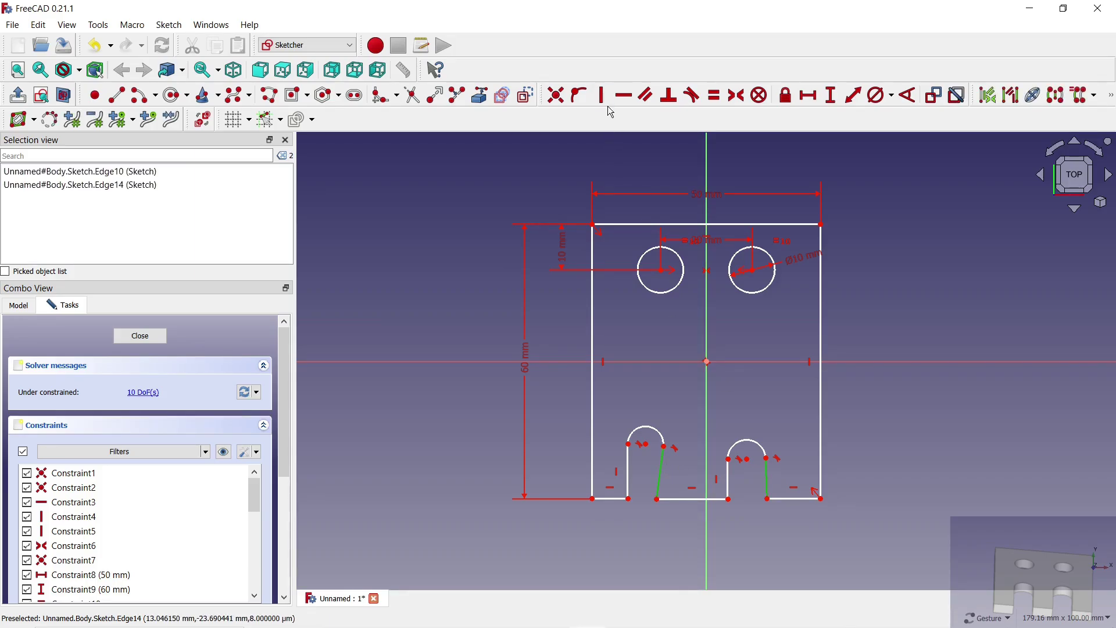
- Make the slot sides vertical and the slot arcs equal to the hole circle
click(602, 96)
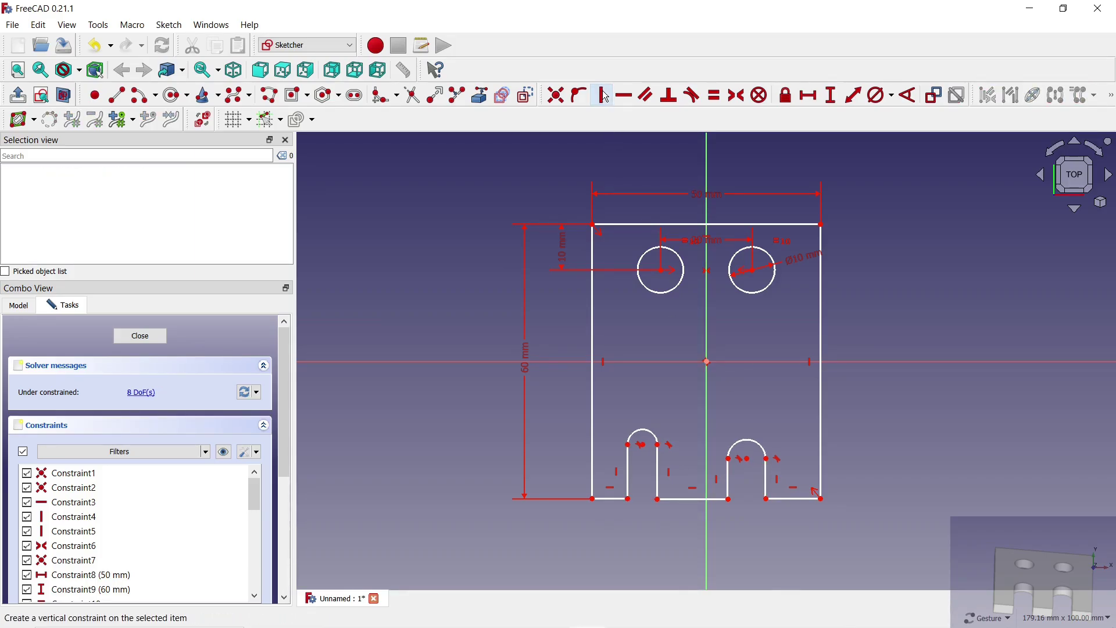
click(642, 432)
click(746, 441)
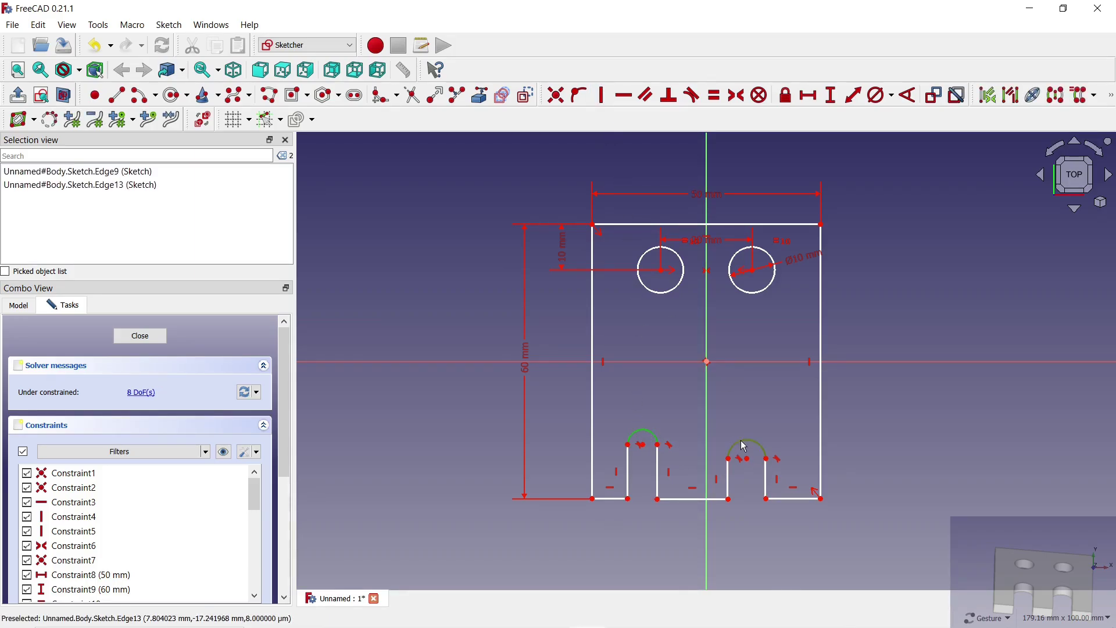
click(748, 294)
click(714, 95)
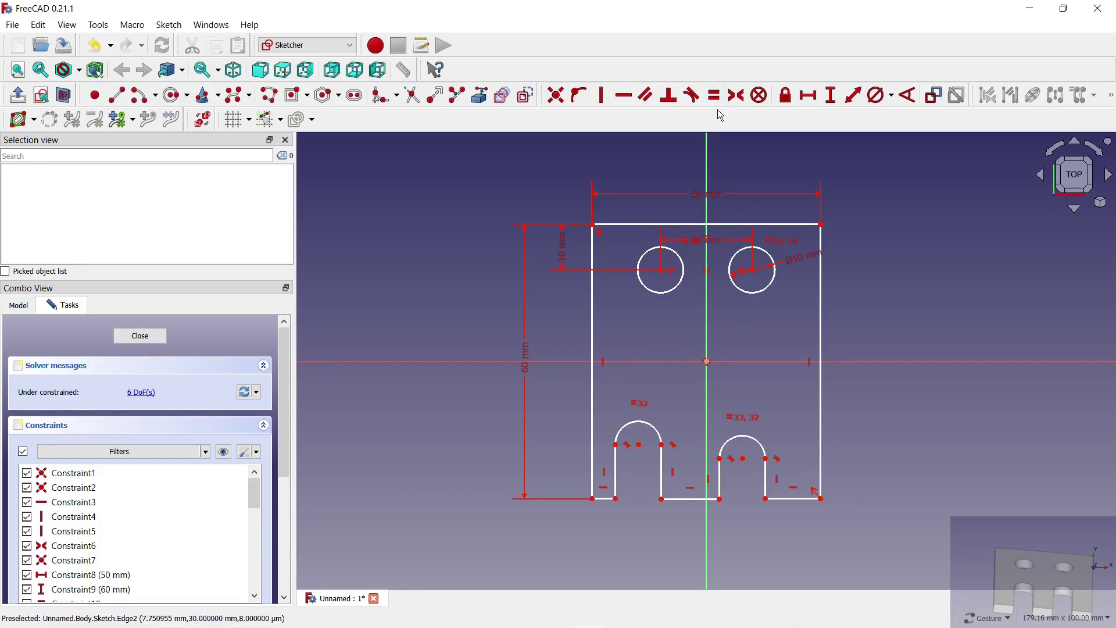
- Make the slots symmetric about the vertical axis with 20 mm between their arc centres
click(640, 445)
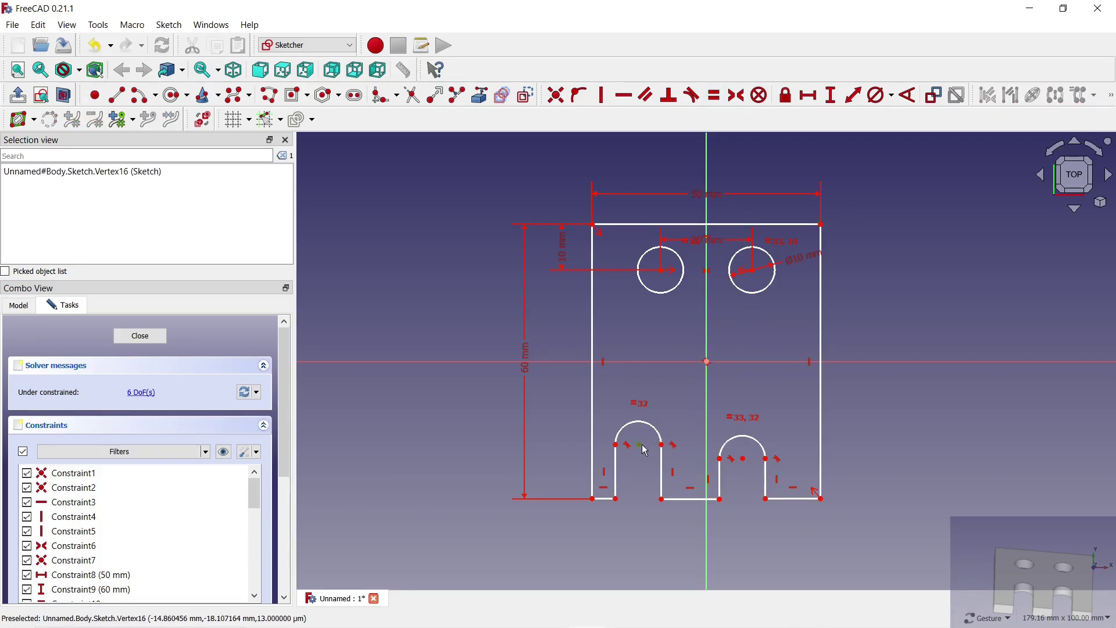
click(745, 460)
click(708, 401)
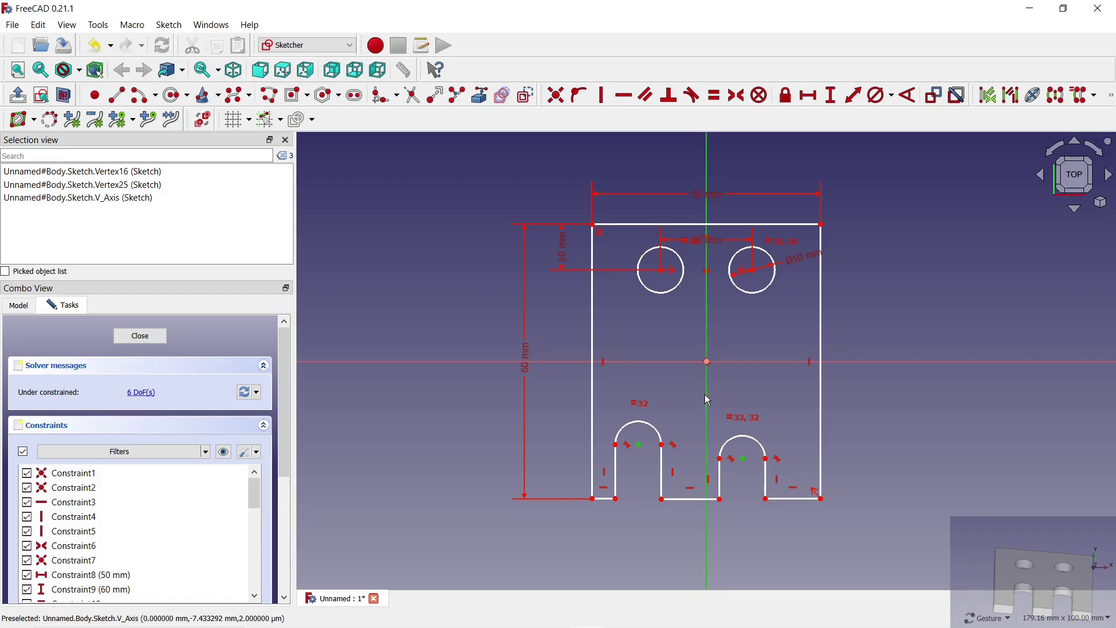
click(738, 95)
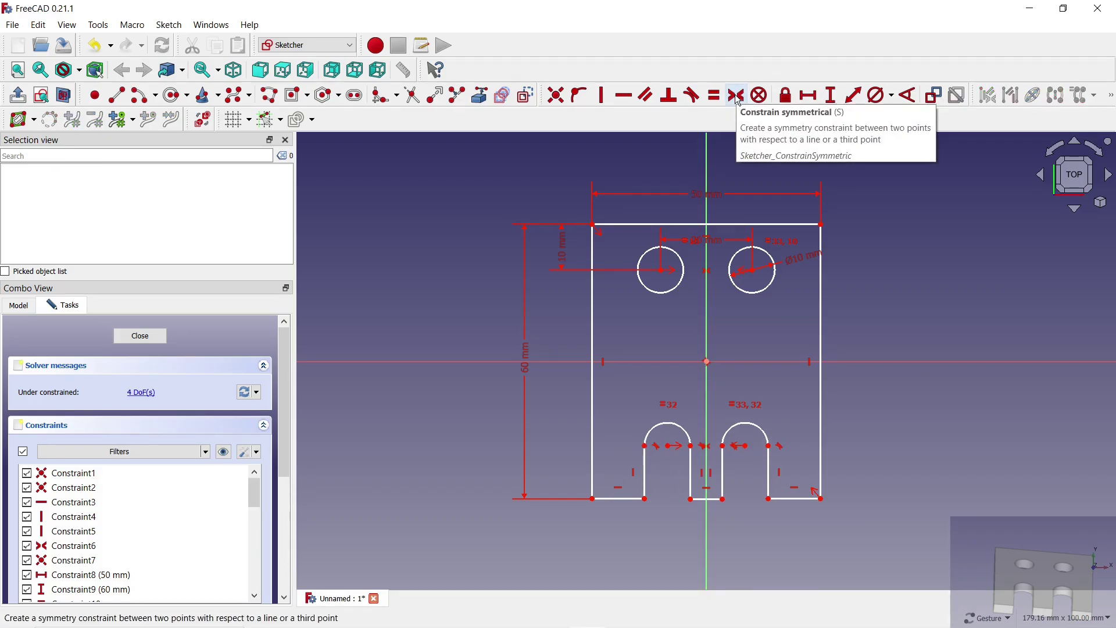
click(809, 95)
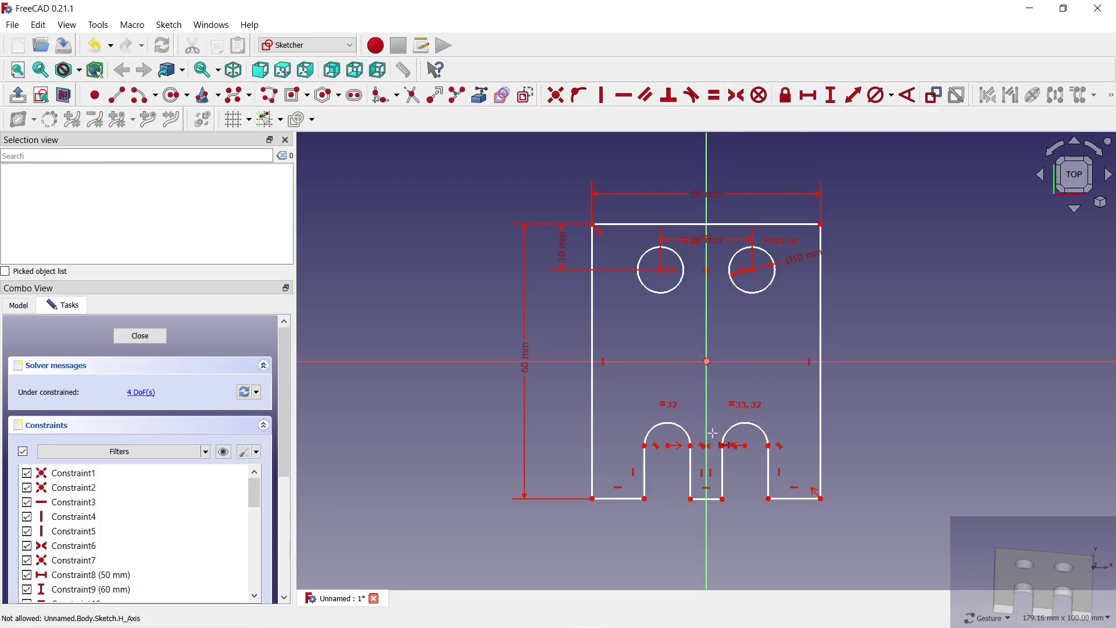
click(669, 446)
click(746, 446)
text(20)
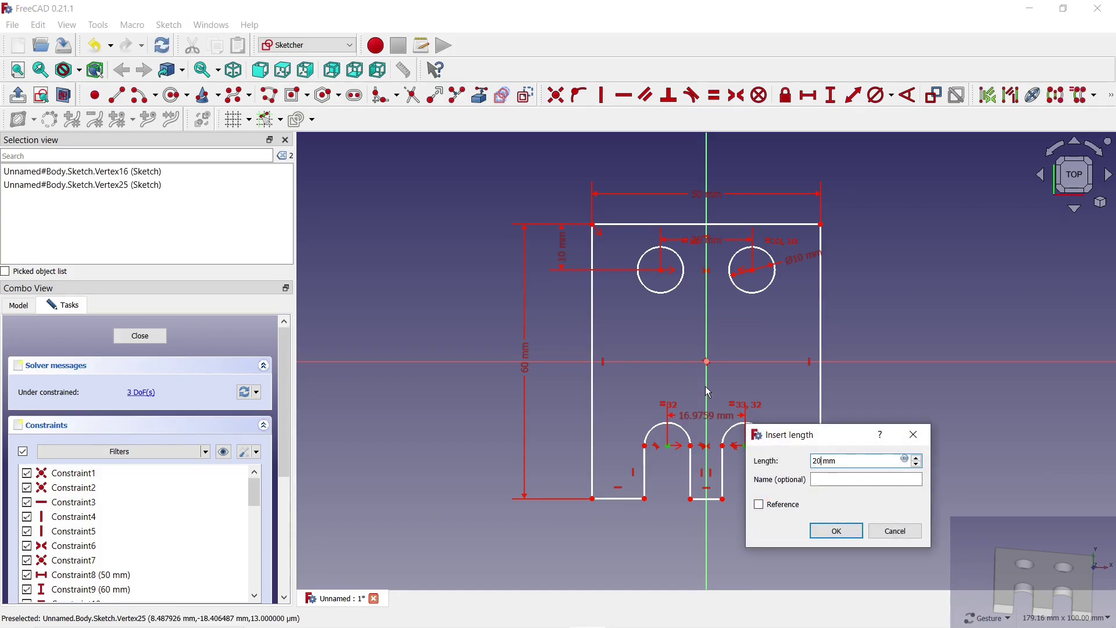
key(Return)
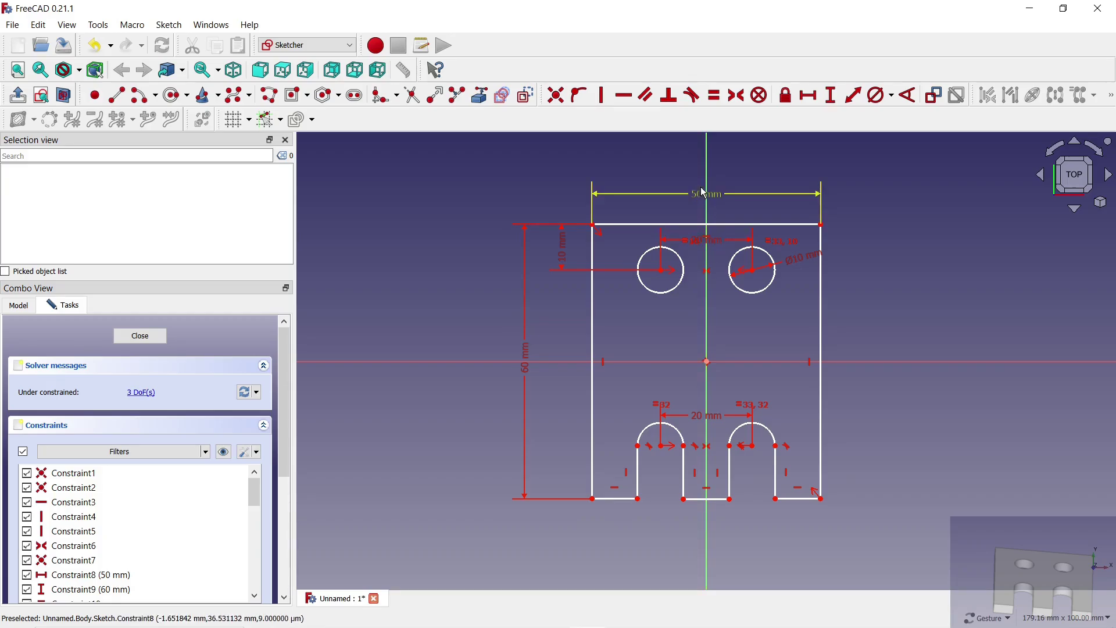
drag(704, 193, 705, 138)
drag(701, 242, 713, 187)
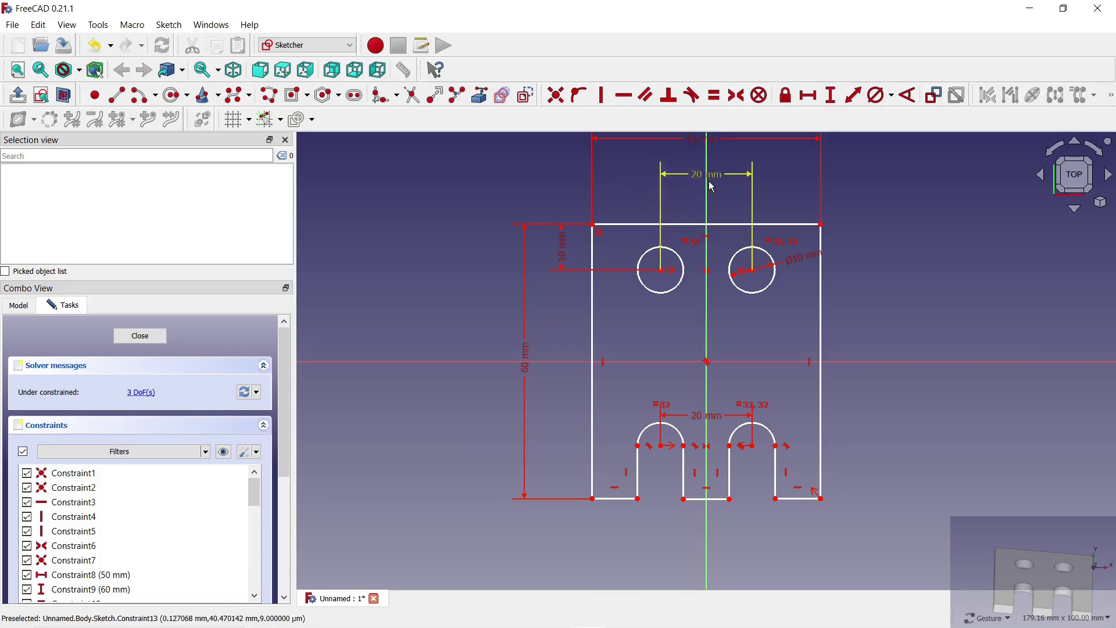
drag(707, 416, 710, 384)
- Equalise the plate's side edges and slot sides, and set the slot depth to 20 mm
click(593, 317)
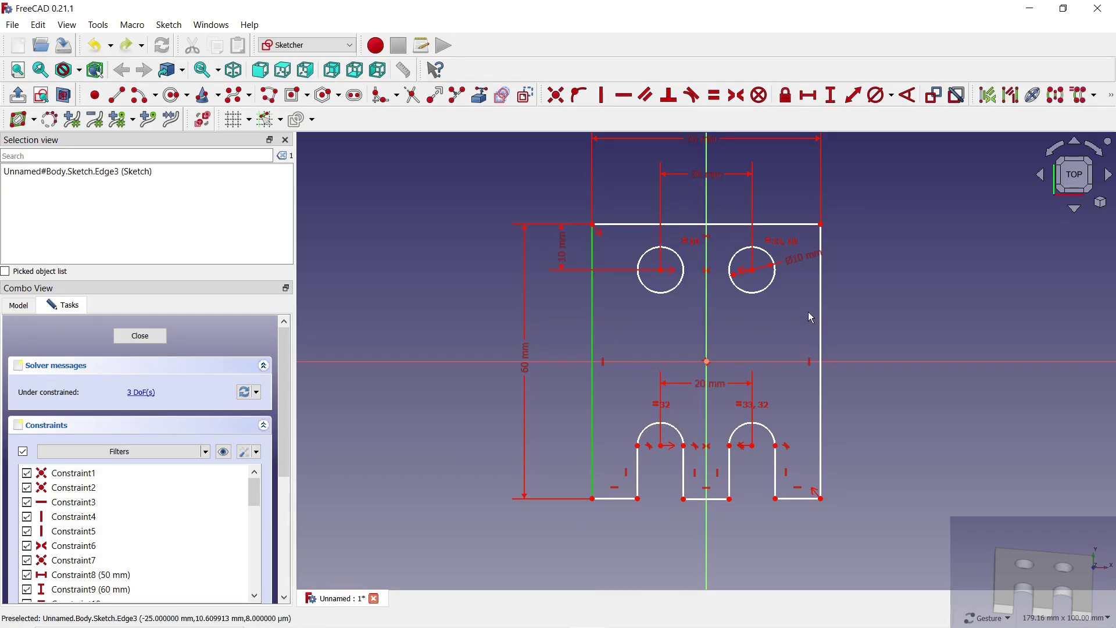
click(824, 310)
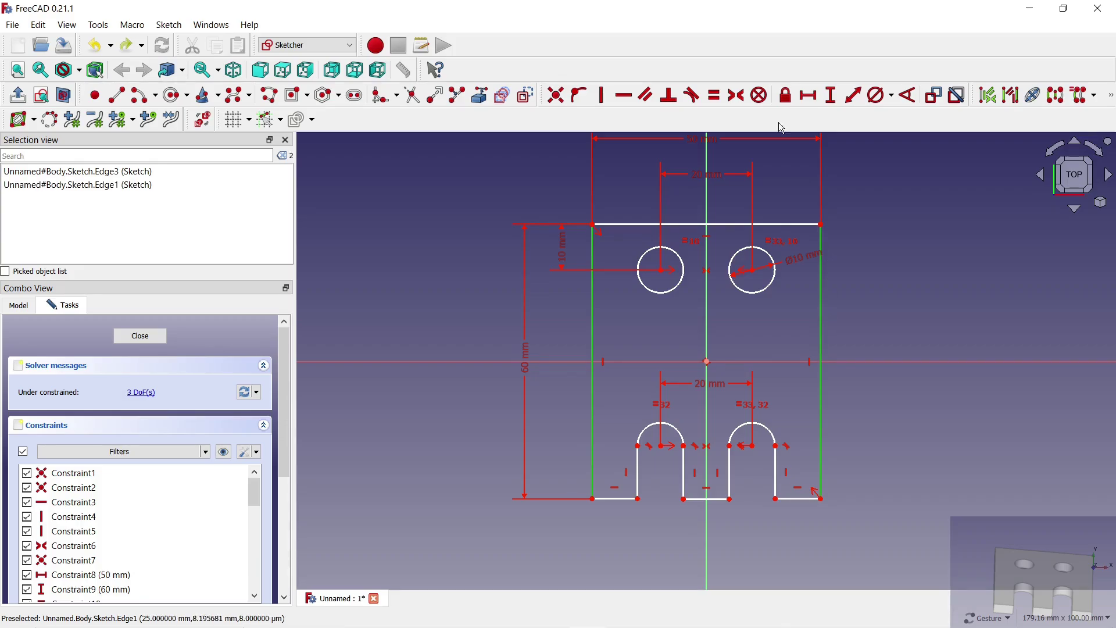
click(716, 97)
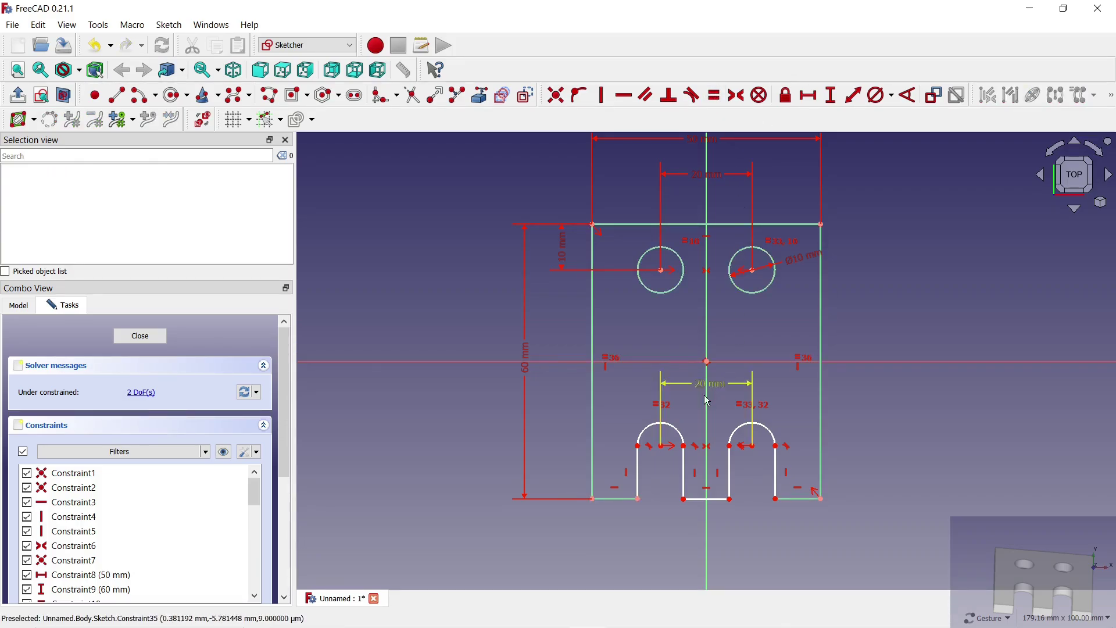
click(833, 96)
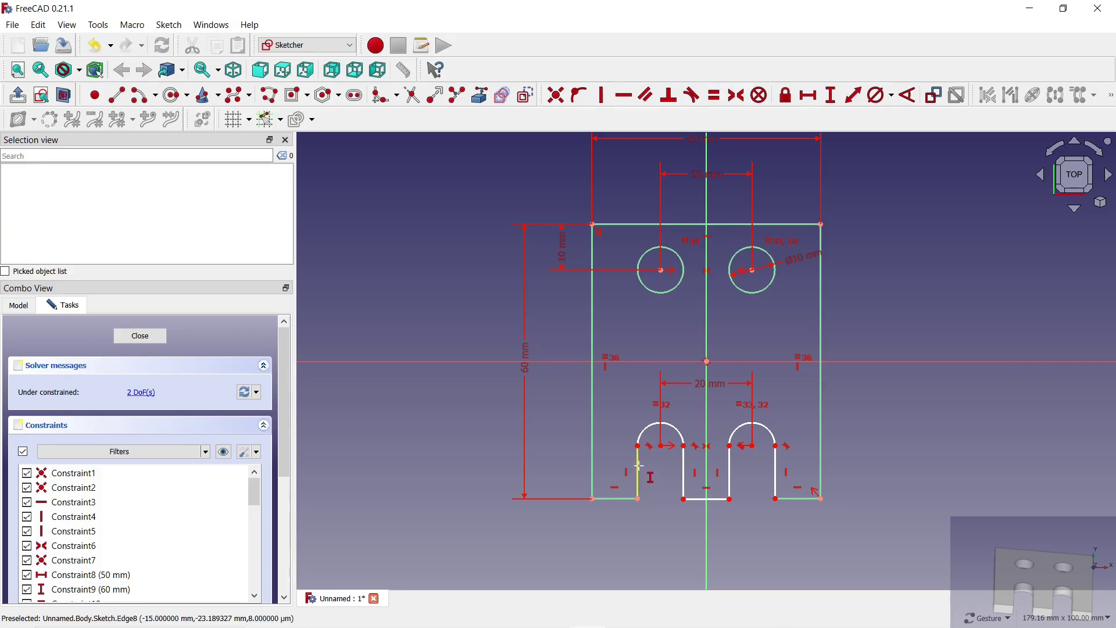
click(662, 446)
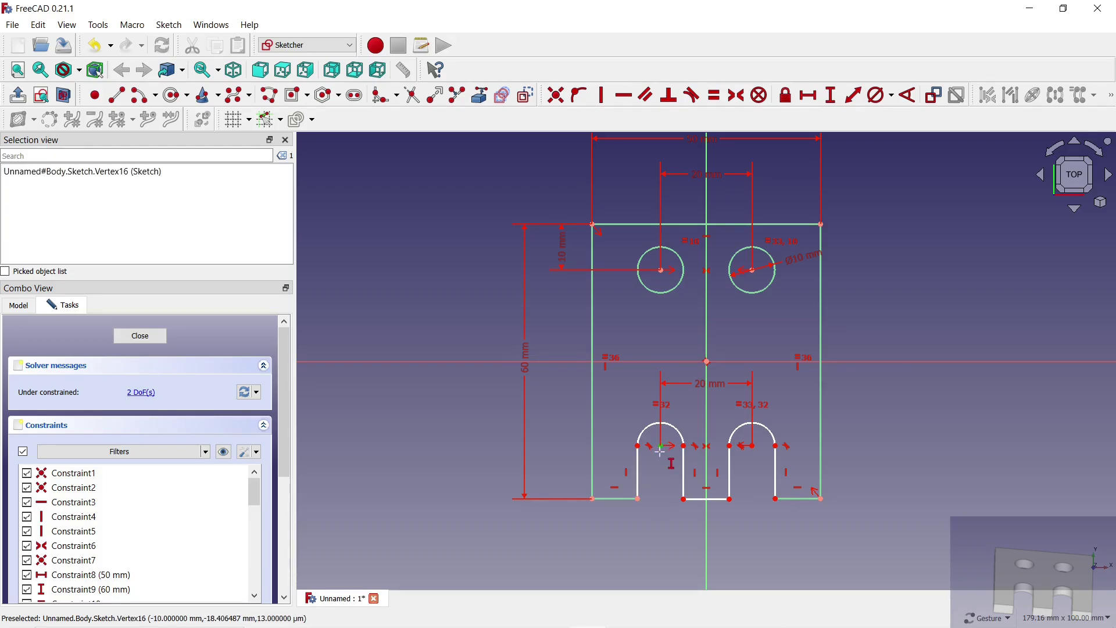
click(639, 499)
text(20)
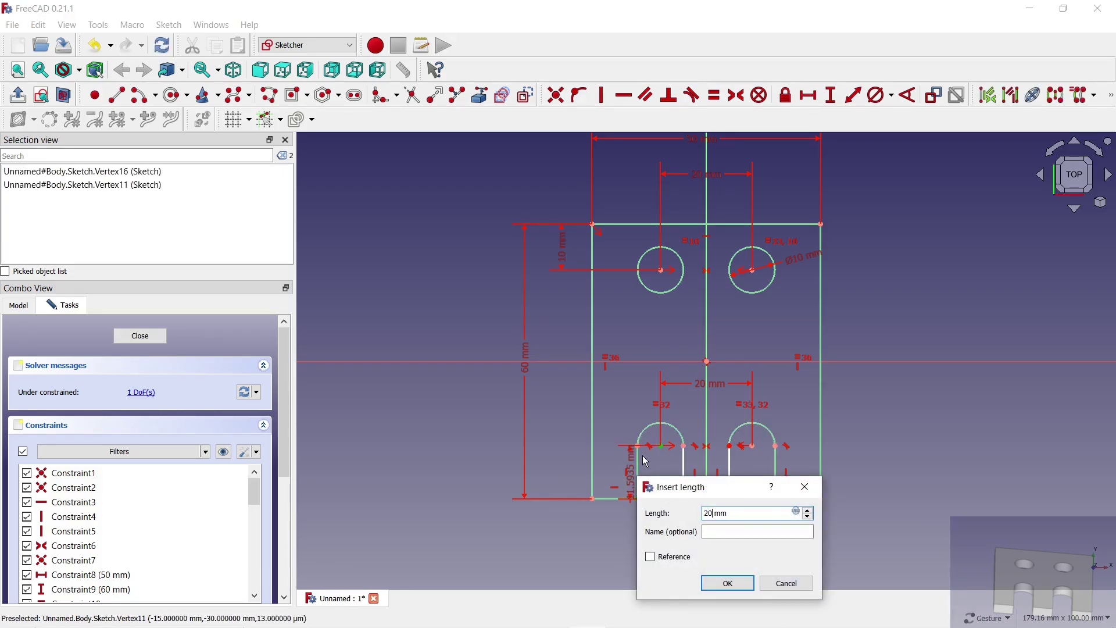
key(Return)
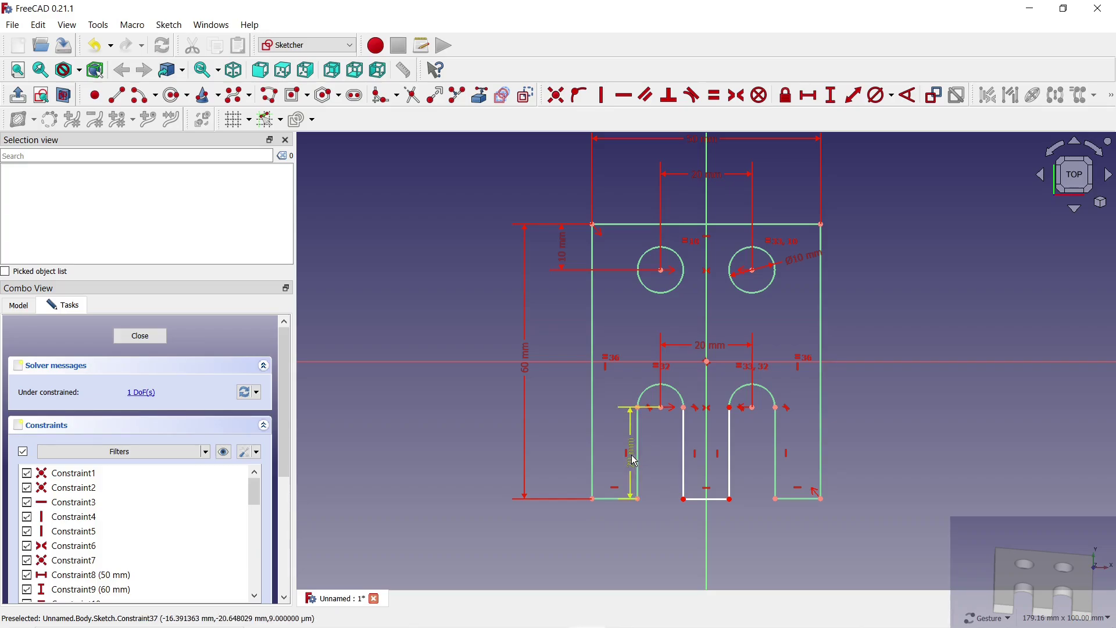
drag(631, 455, 558, 457)
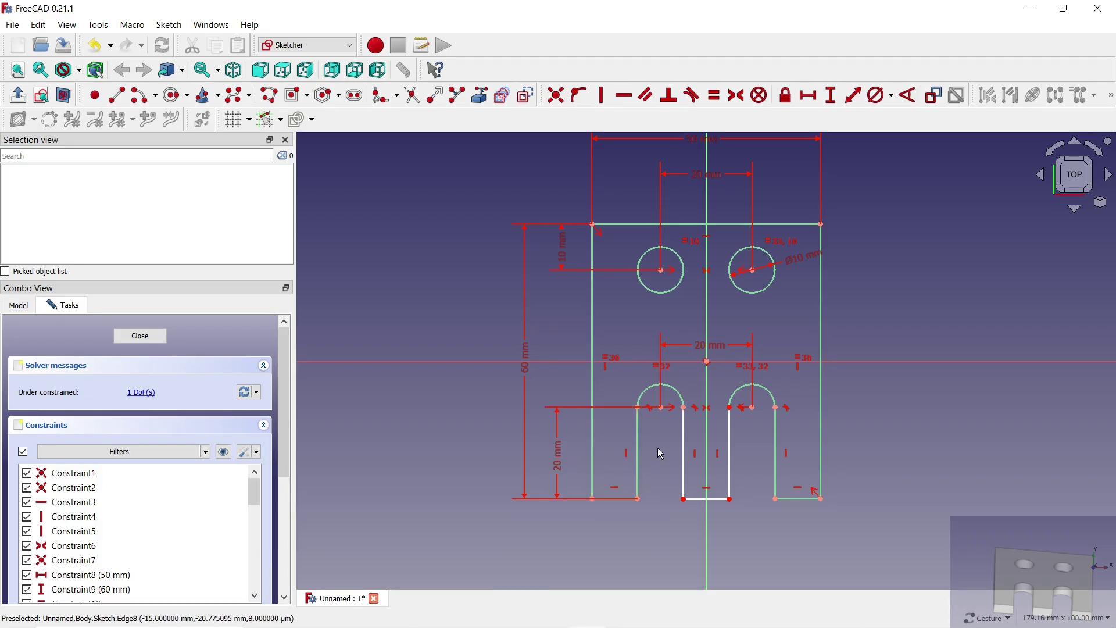
click(714, 95)
click(639, 433)
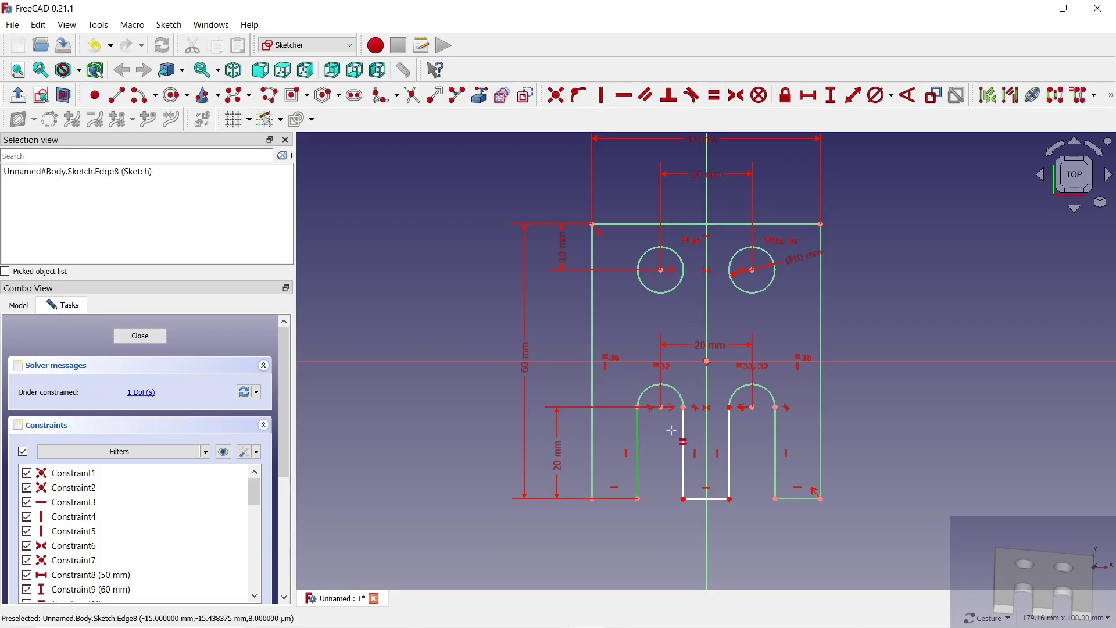
click(683, 435)
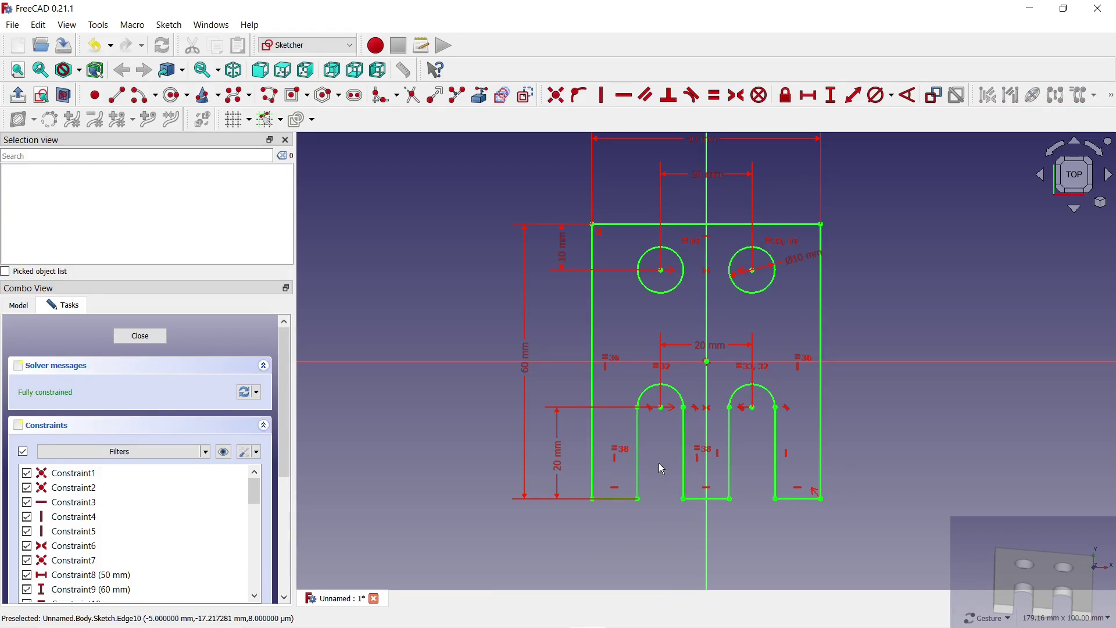
- Close the sketch and pad it 5 mm into a solid plate
click(154, 339)
click(301, 95)
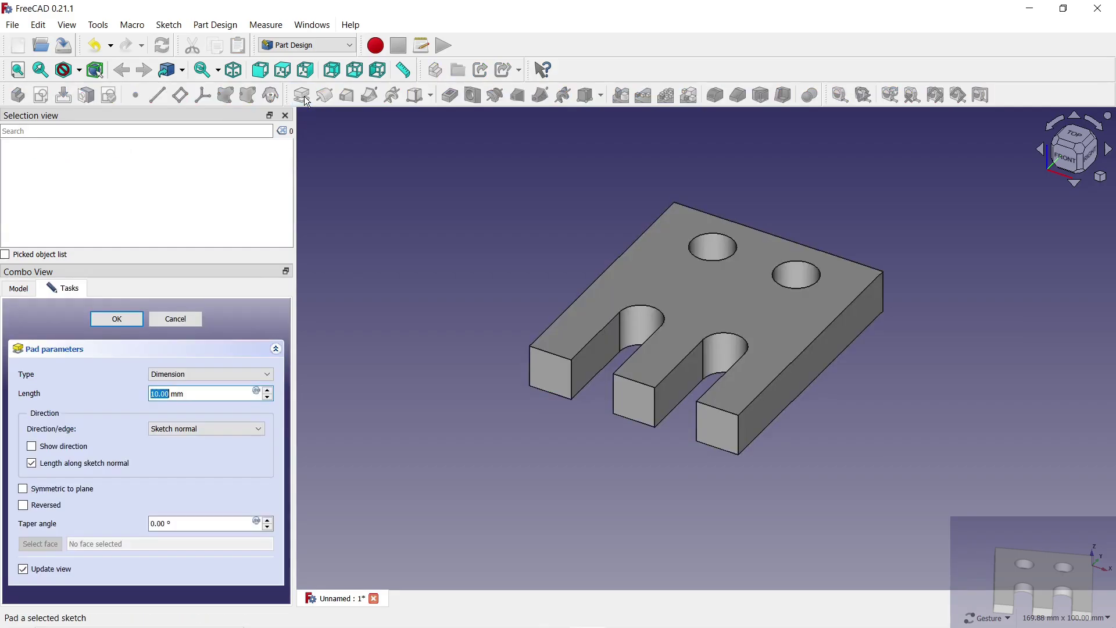
text(5)
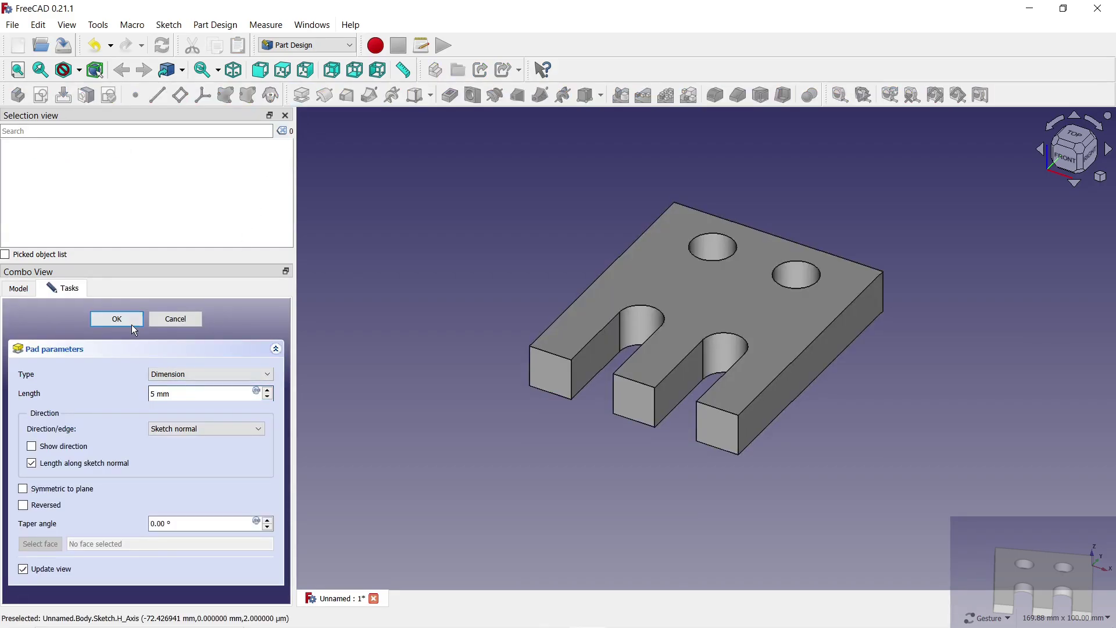
click(127, 321)
drag(525, 194, 582, 339)
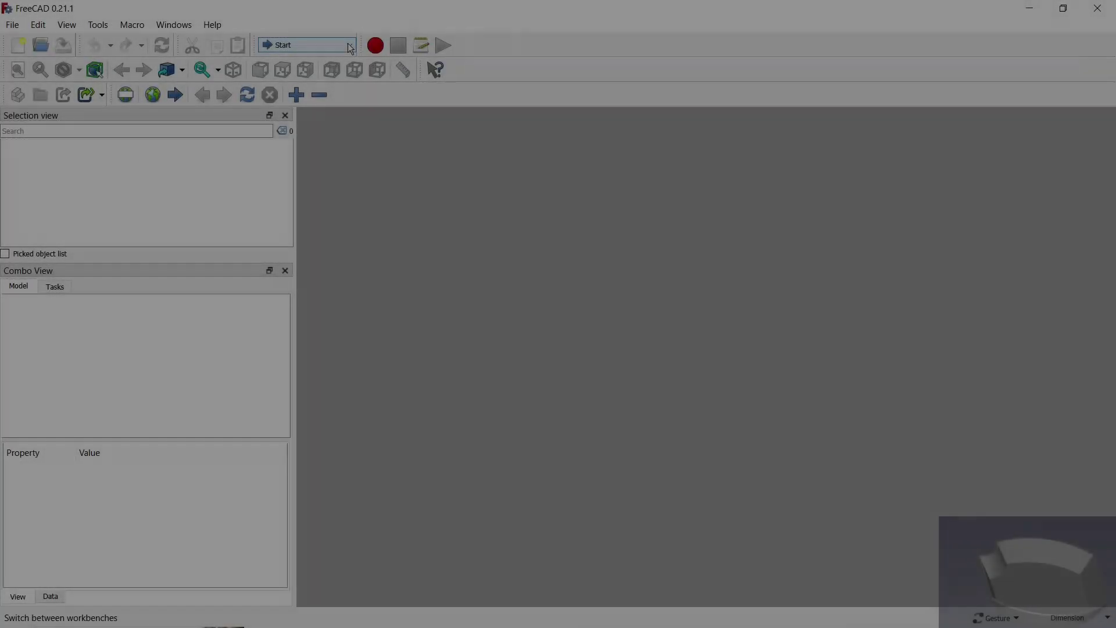
- In Part Design, create a new body with a sketch on the XY plane
click(351, 48)
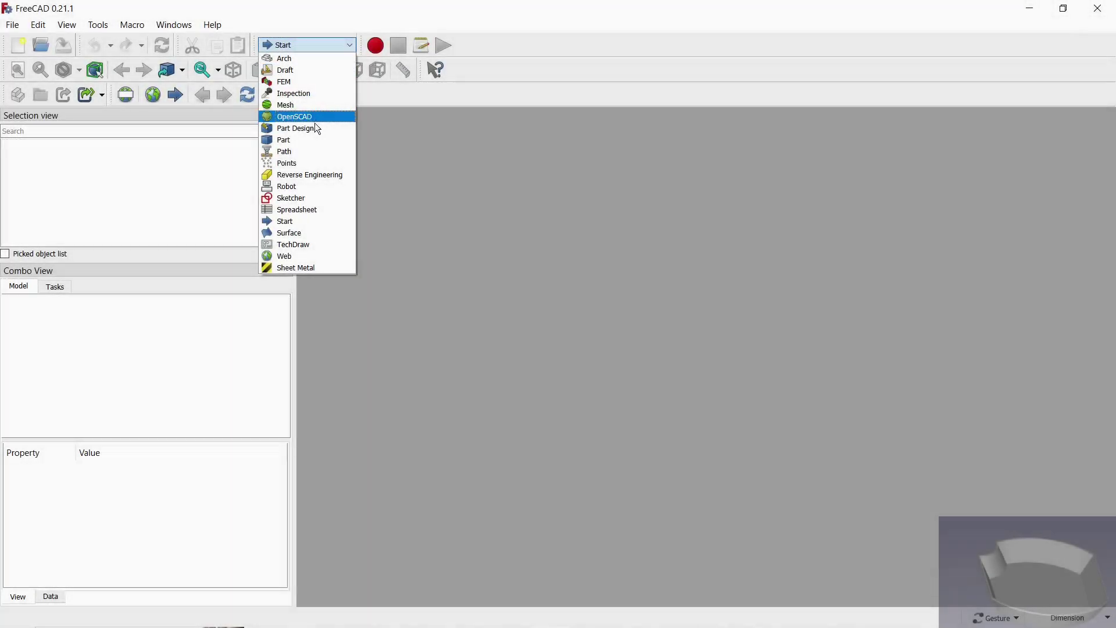
click(314, 125)
key(ctrl+n)
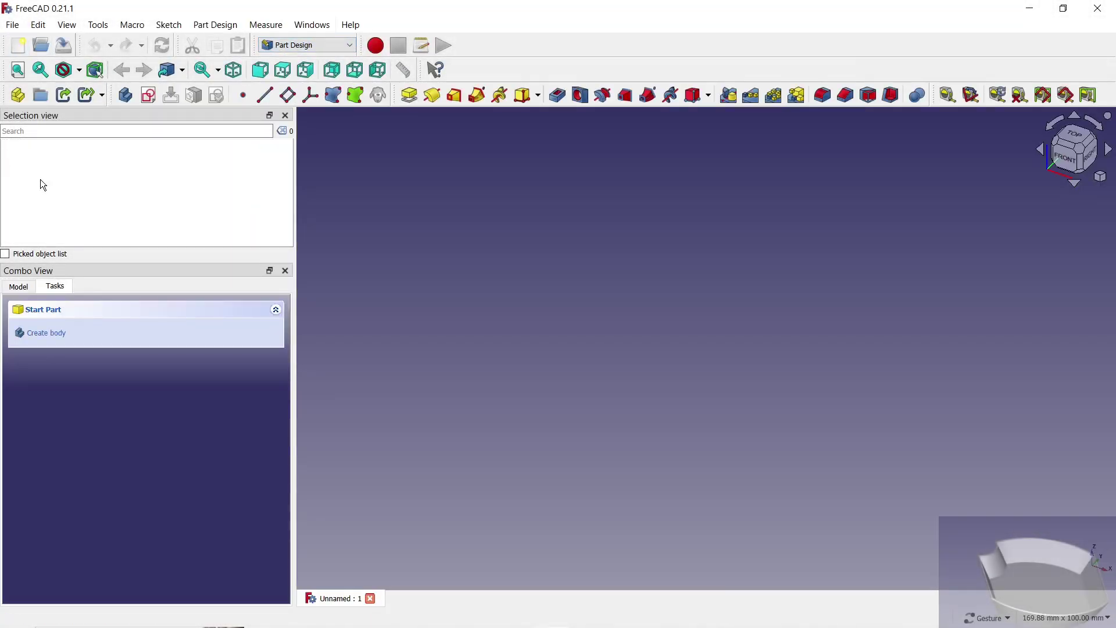
click(53, 334)
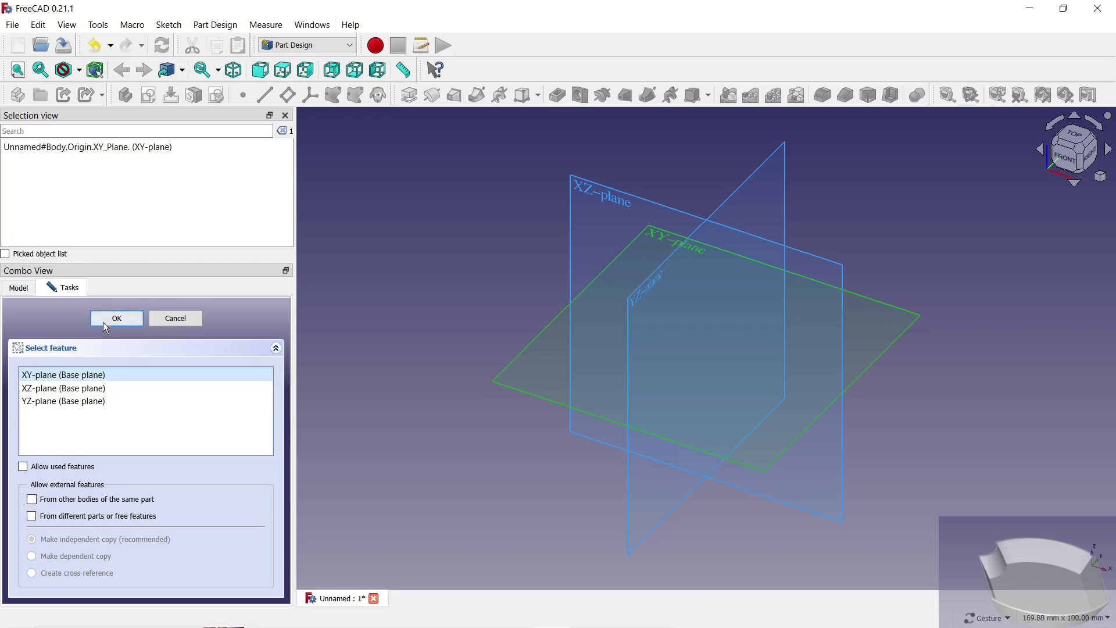
click(102, 322)
- Draw a circle centred on the origin with a 100 mm diameter
click(742, 71)
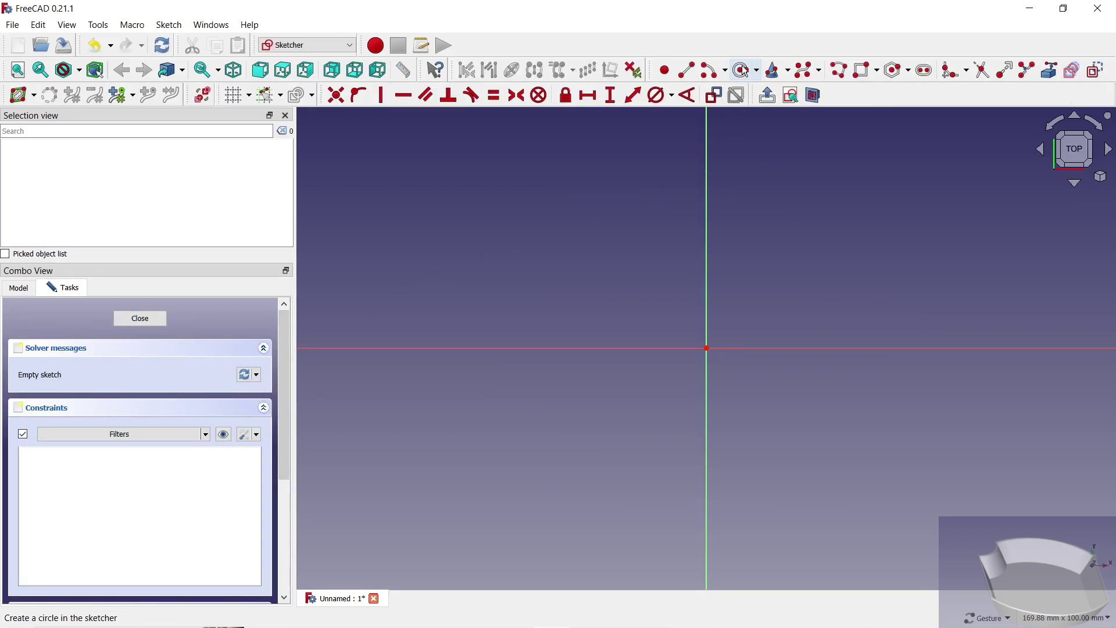
click(707, 349)
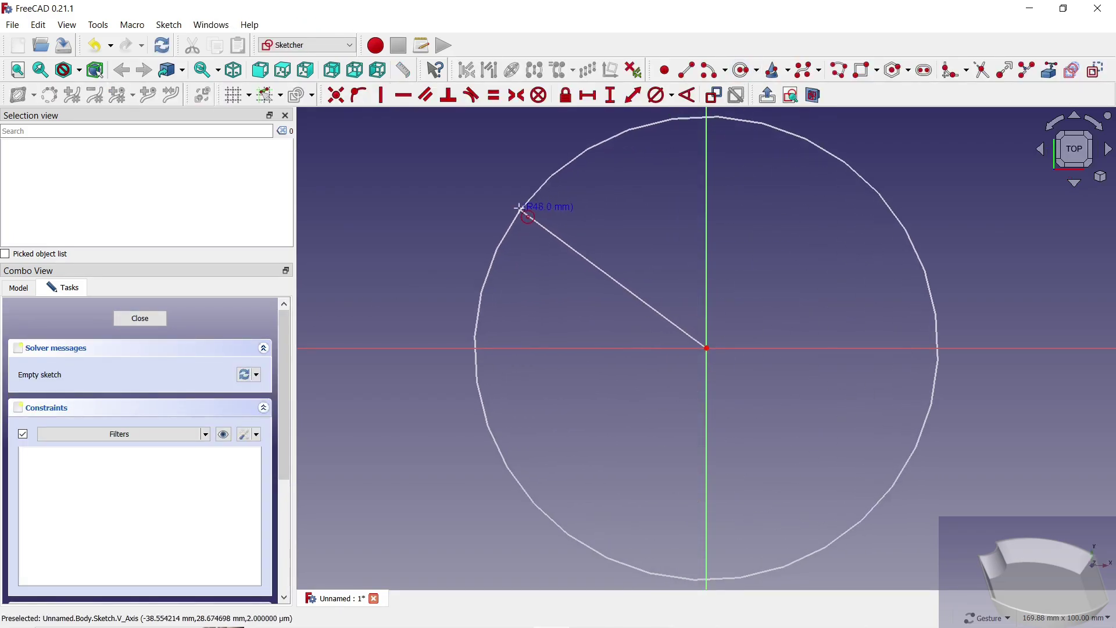
click(518, 211)
scroll(516, 265, down, 2)
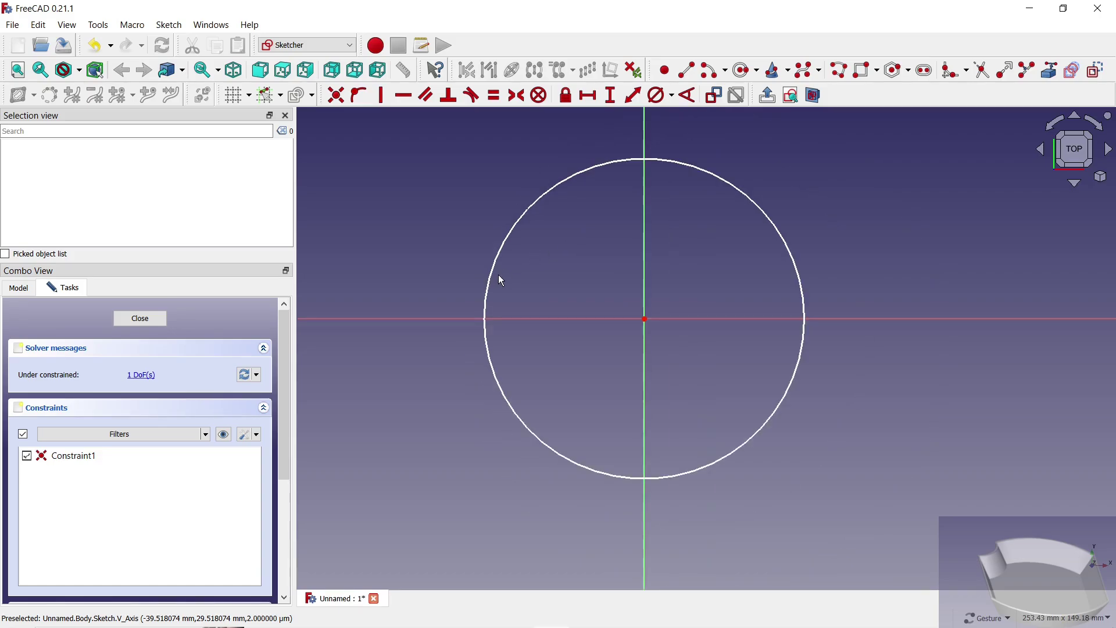
click(659, 95)
click(602, 169)
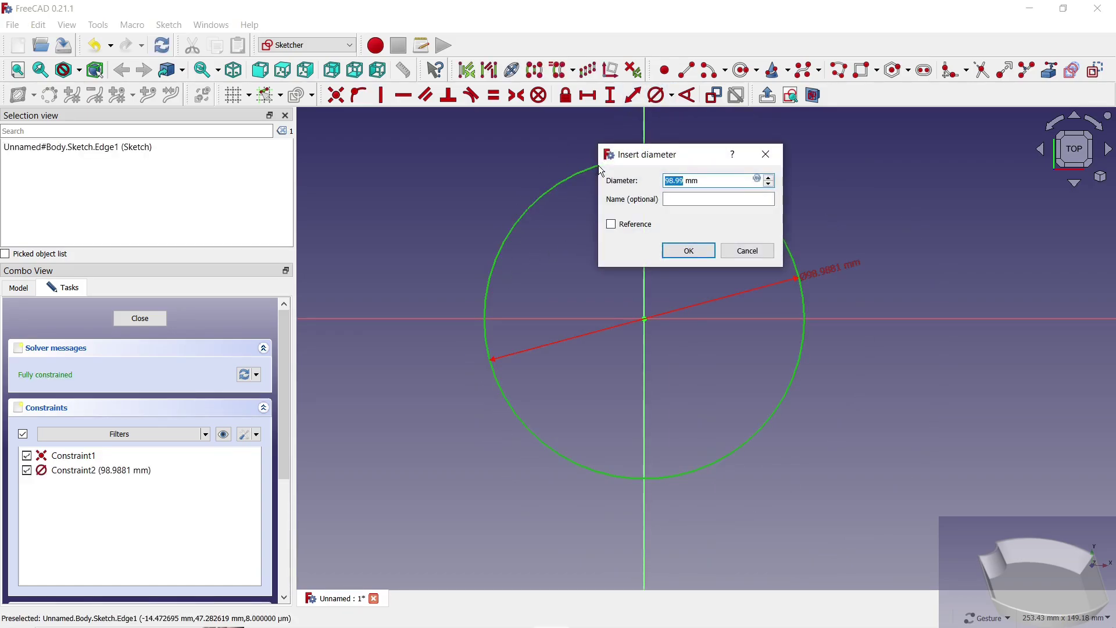
key(Return)
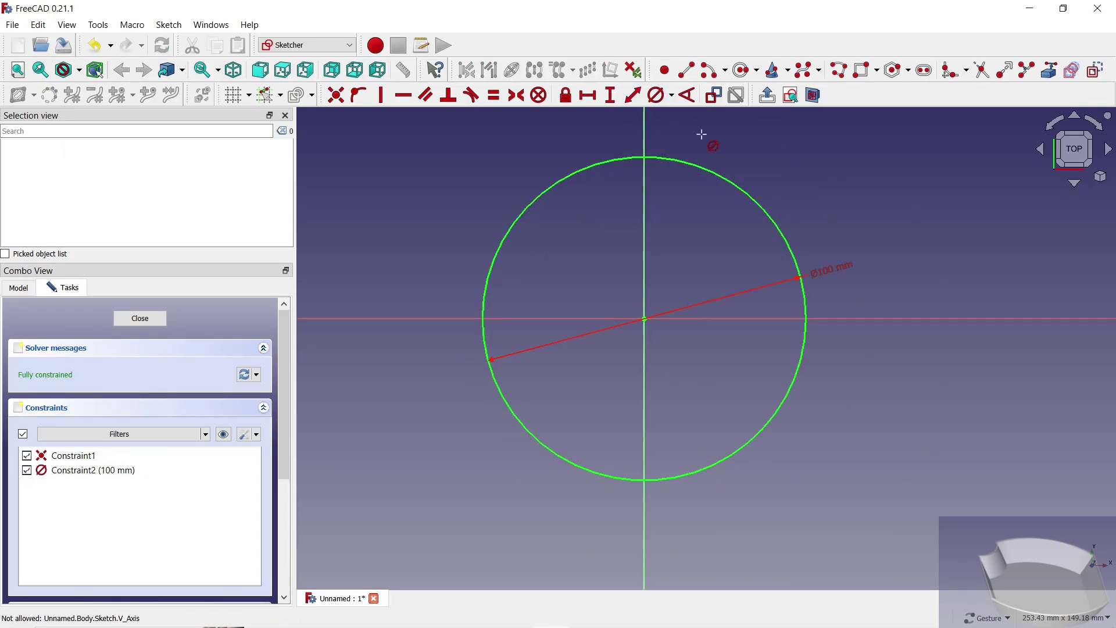
- Begin a rectangle with its first corner above-left of the circle
click(877, 71)
click(884, 92)
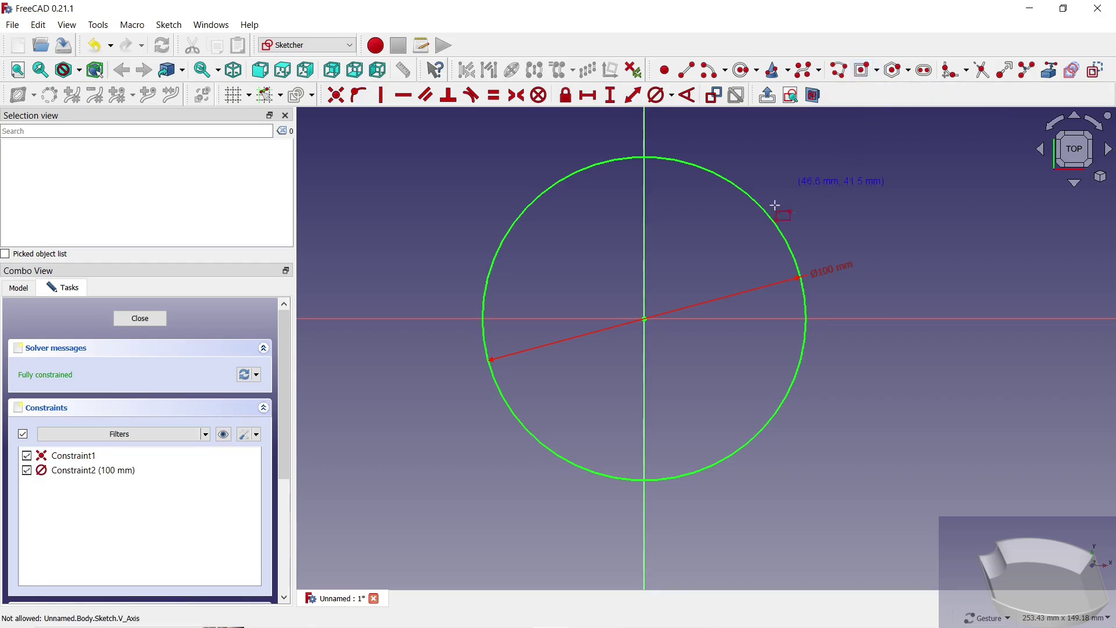
click(645, 319)
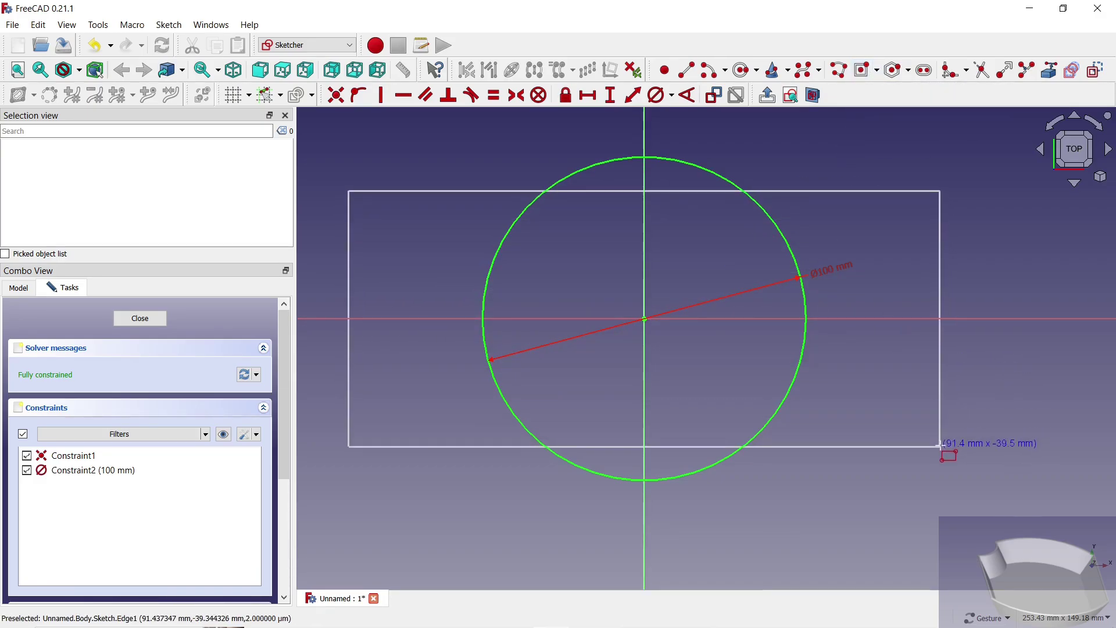
- Finish the rectangle across the circle and delete its left and right edges
click(940, 445)
right_click(894, 292)
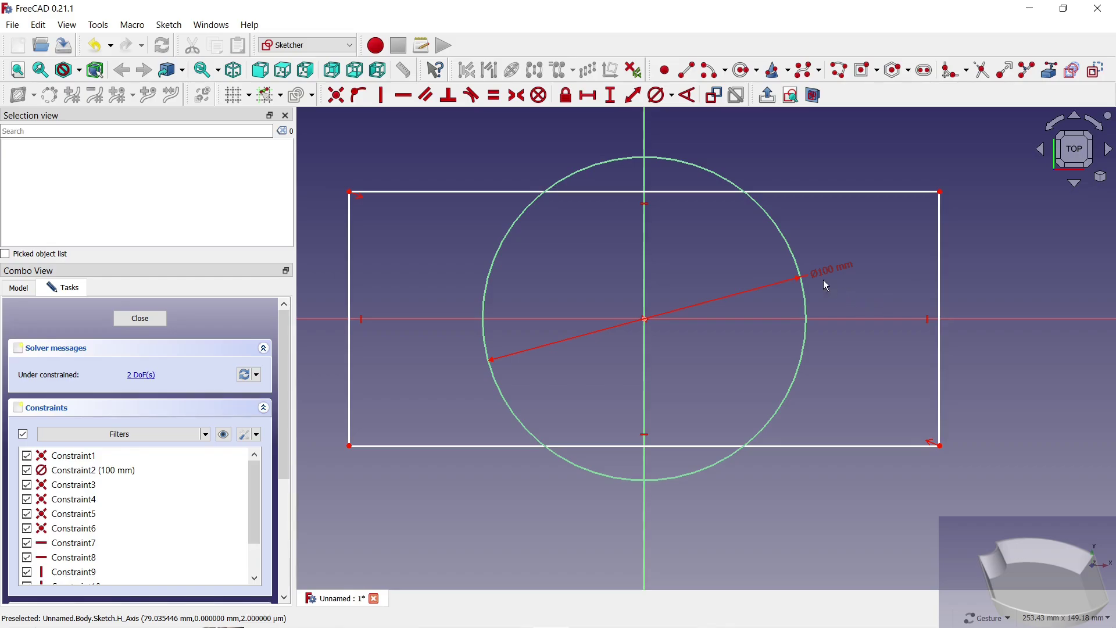
click(350, 259)
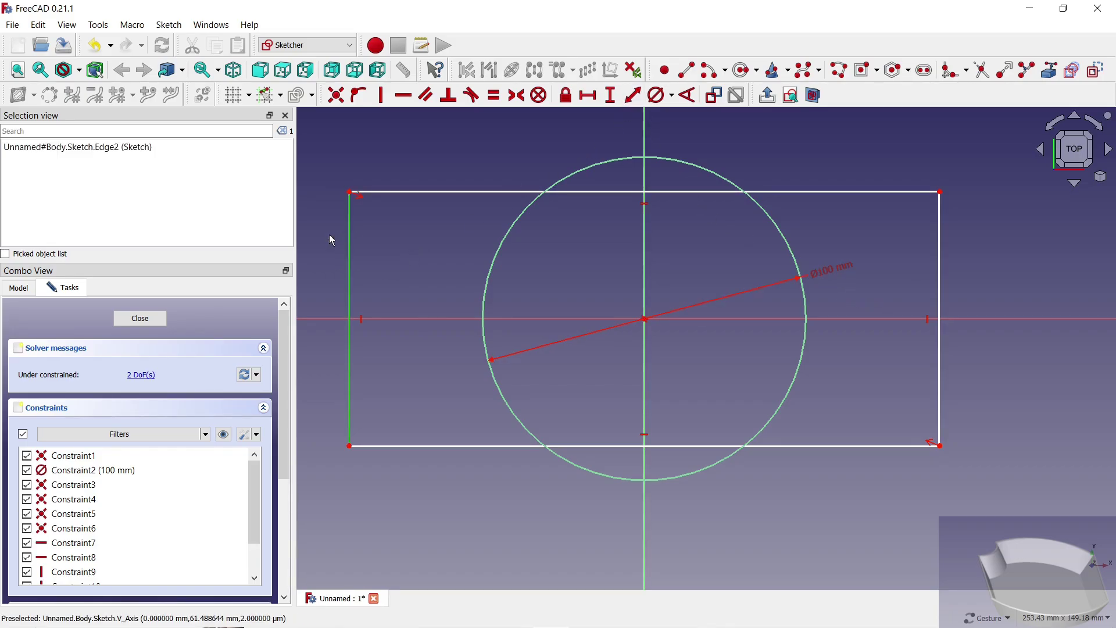
key(Delete)
click(940, 261)
key(Delete)
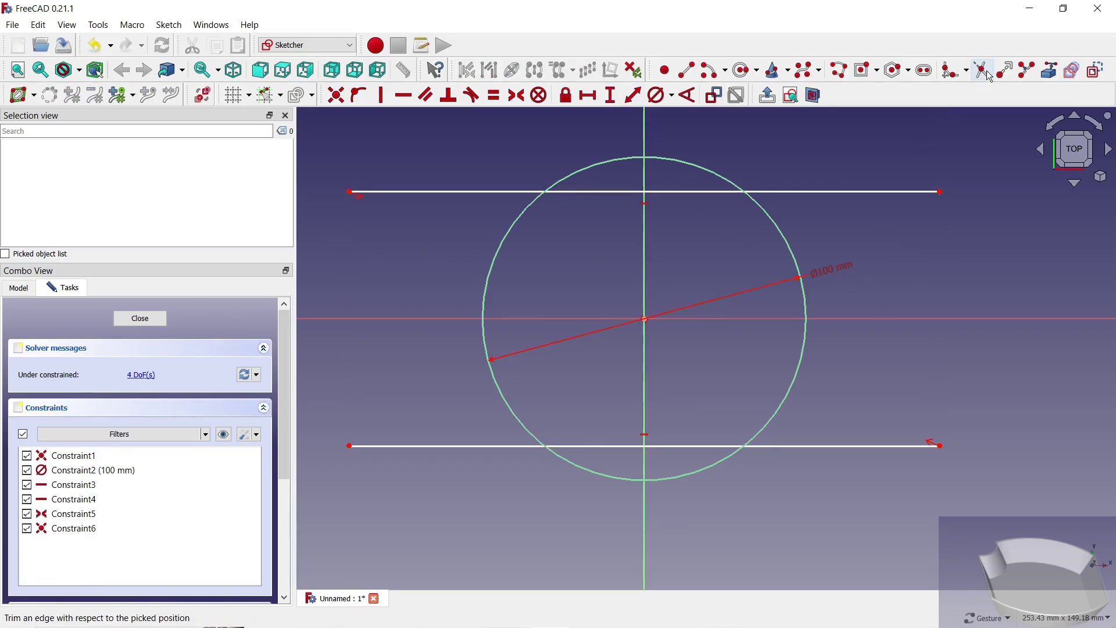
- Trim the line overhangs and the circle arcs outside the top and bottom lines
click(982, 70)
click(785, 184)
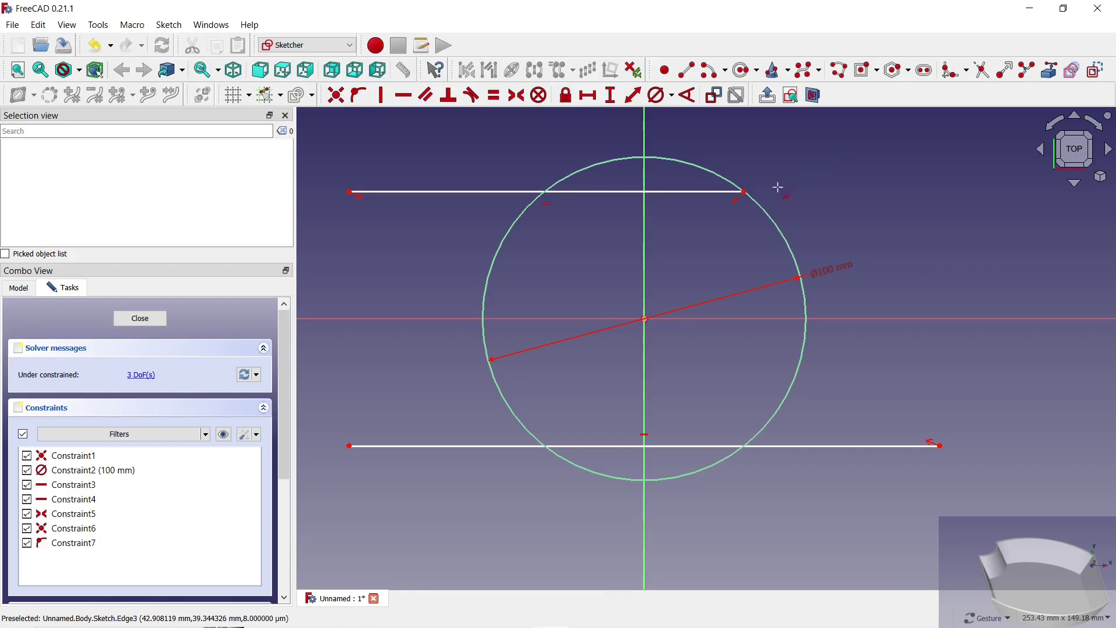
click(723, 173)
click(506, 189)
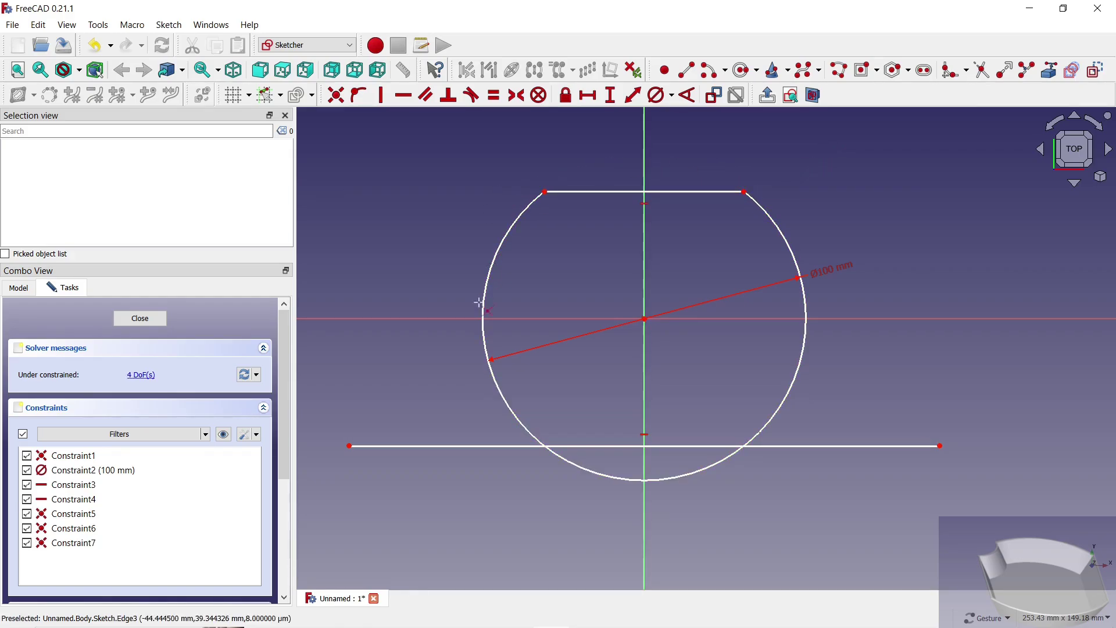
click(469, 447)
click(698, 472)
click(829, 447)
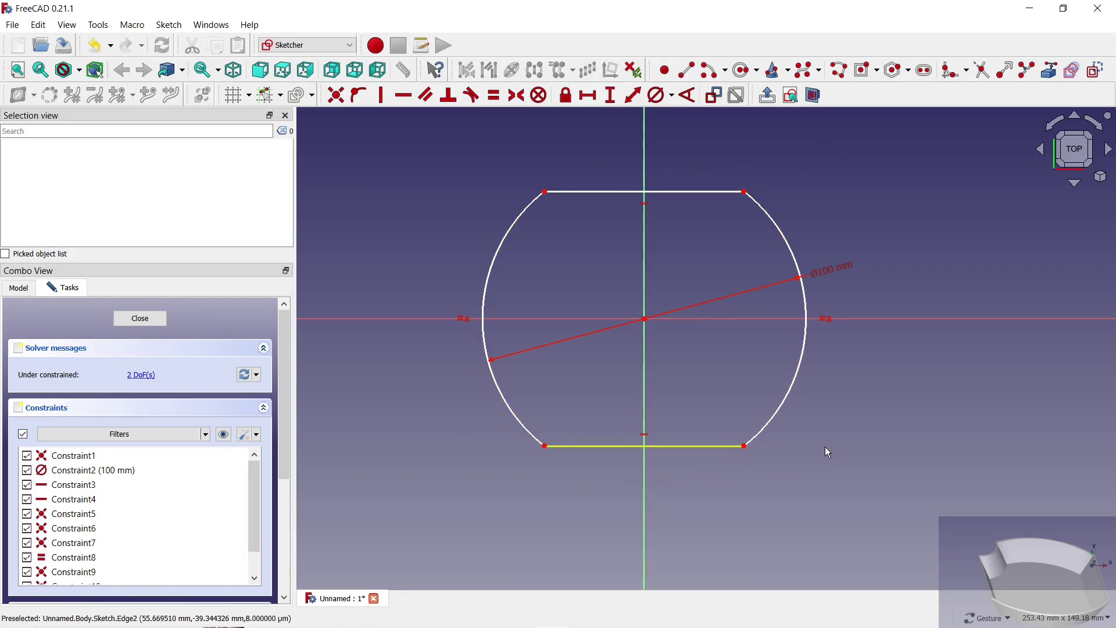
- Set the vertical distance between the two flats to 80 mm
click(746, 191)
click(745, 446)
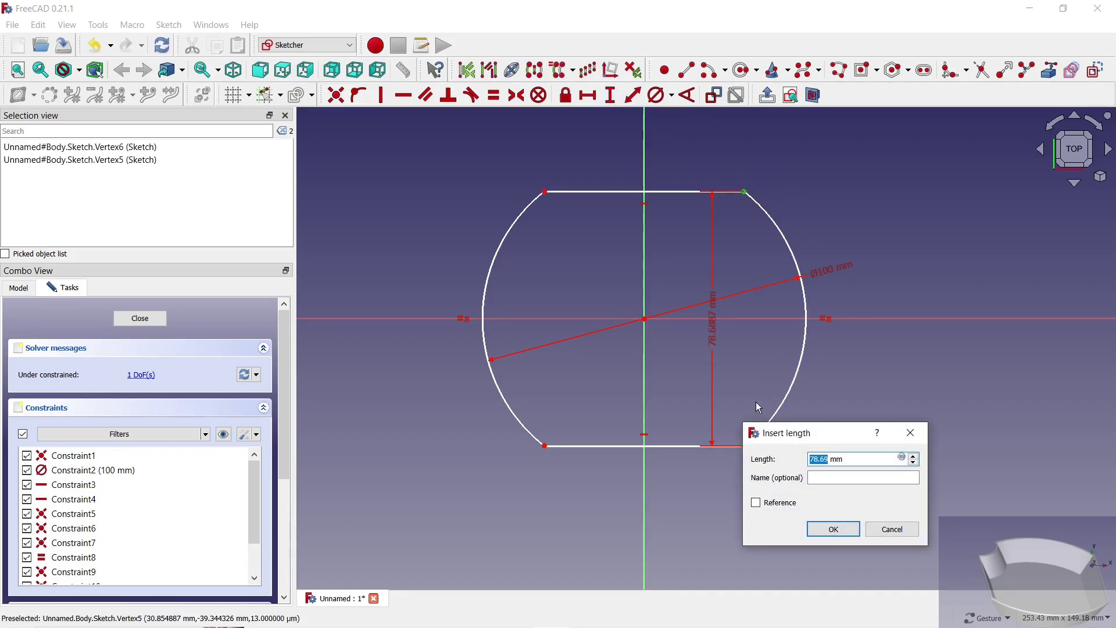
text(80)
key(Return)
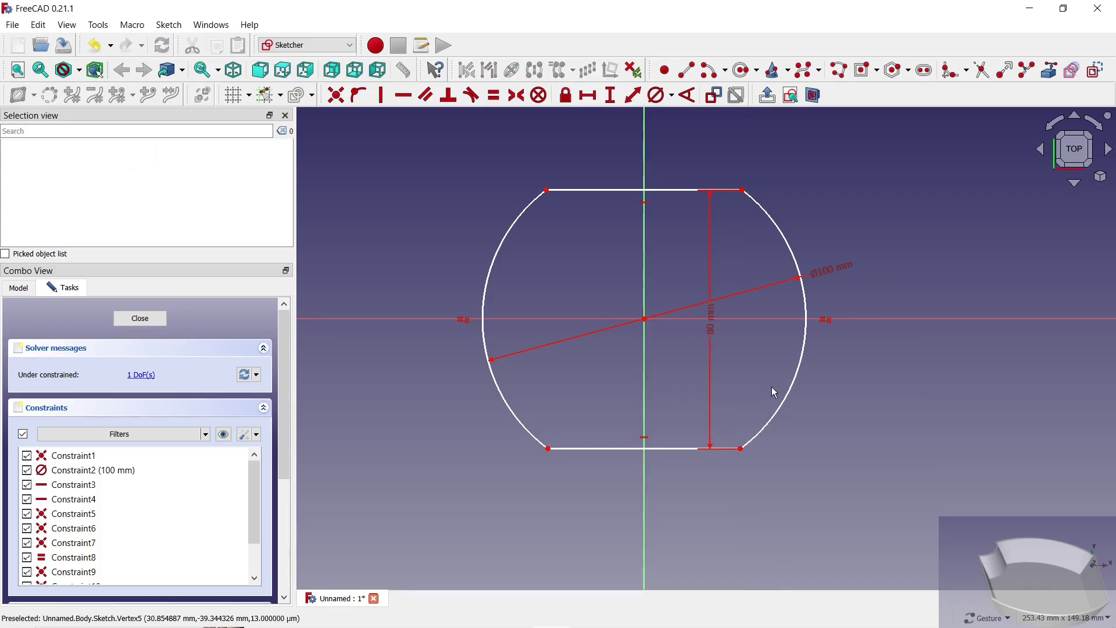
drag(719, 340, 885, 349)
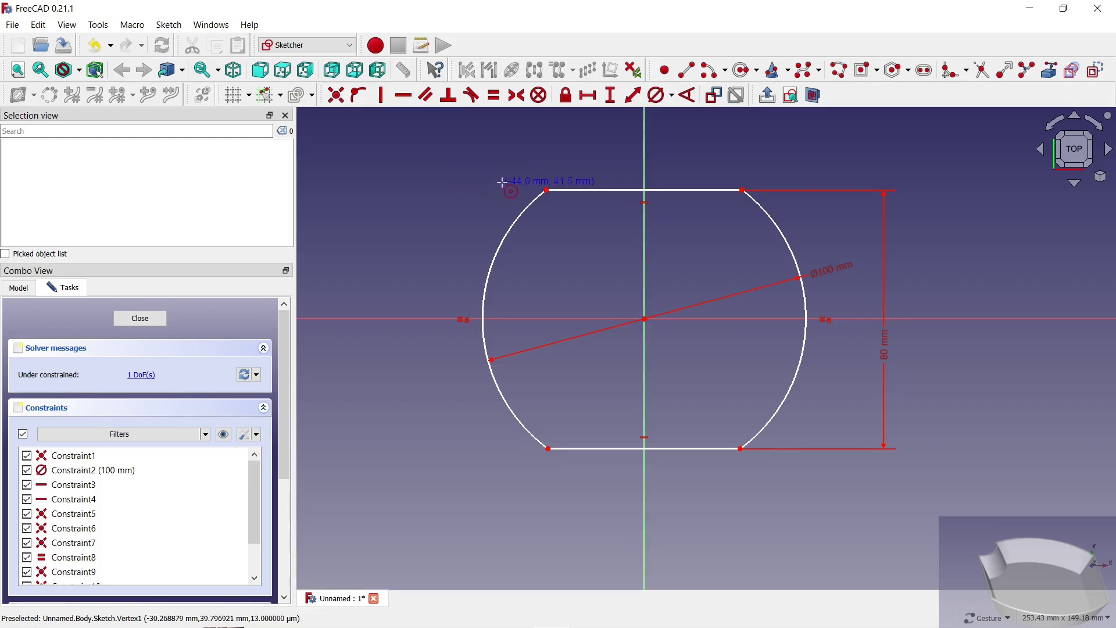
- Draw a small circle at the top-left corner, its centre 40 mm above the origin
click(493, 183)
click(546, 187)
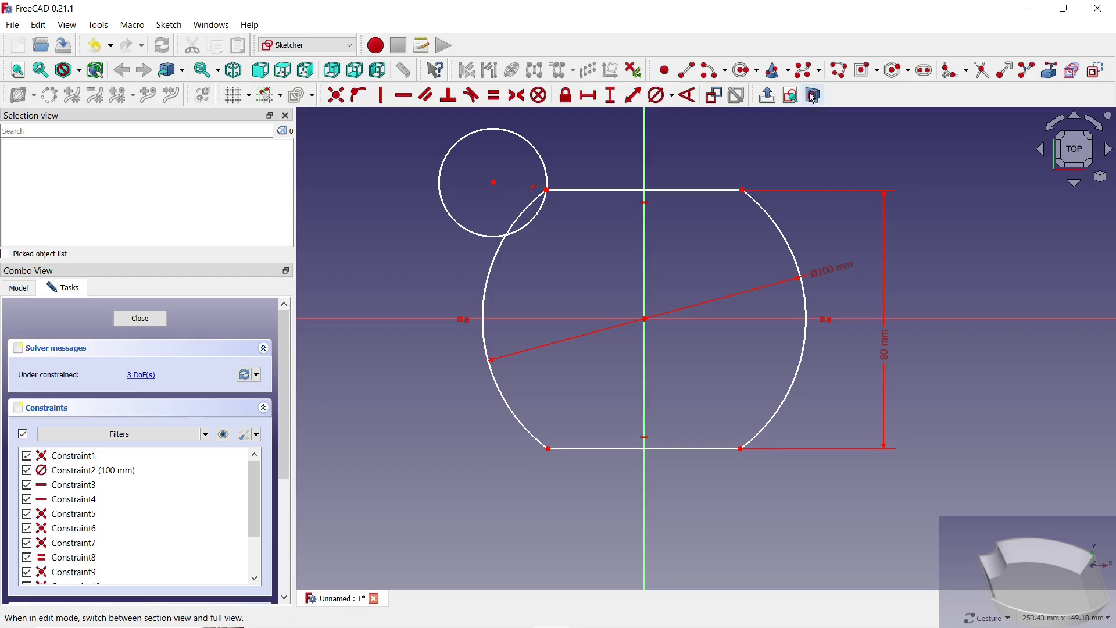
click(611, 95)
click(493, 182)
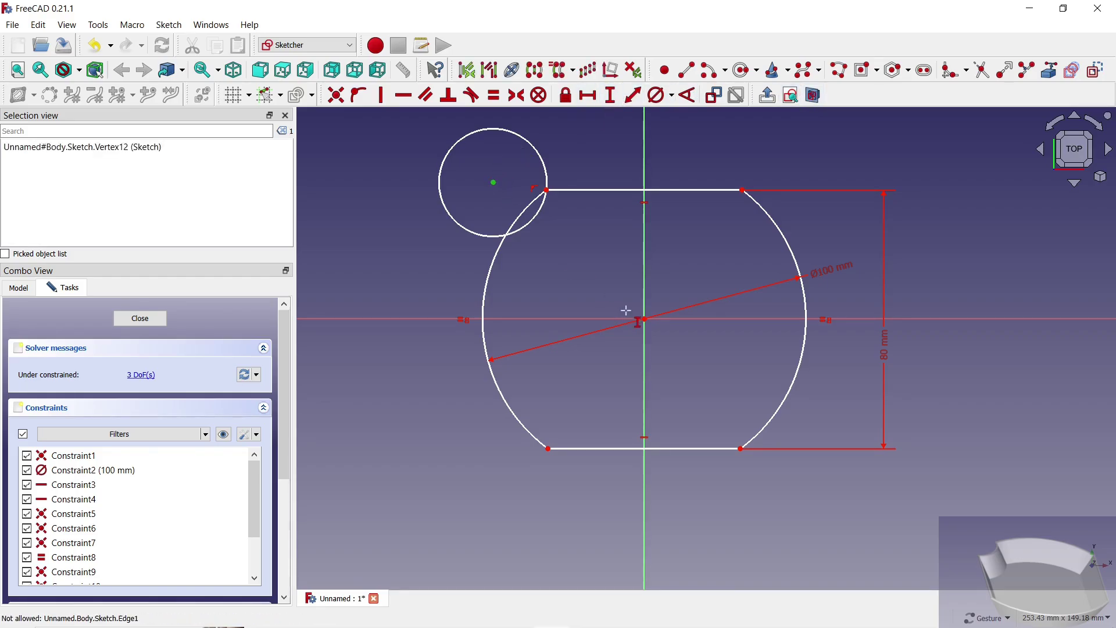
click(644, 319)
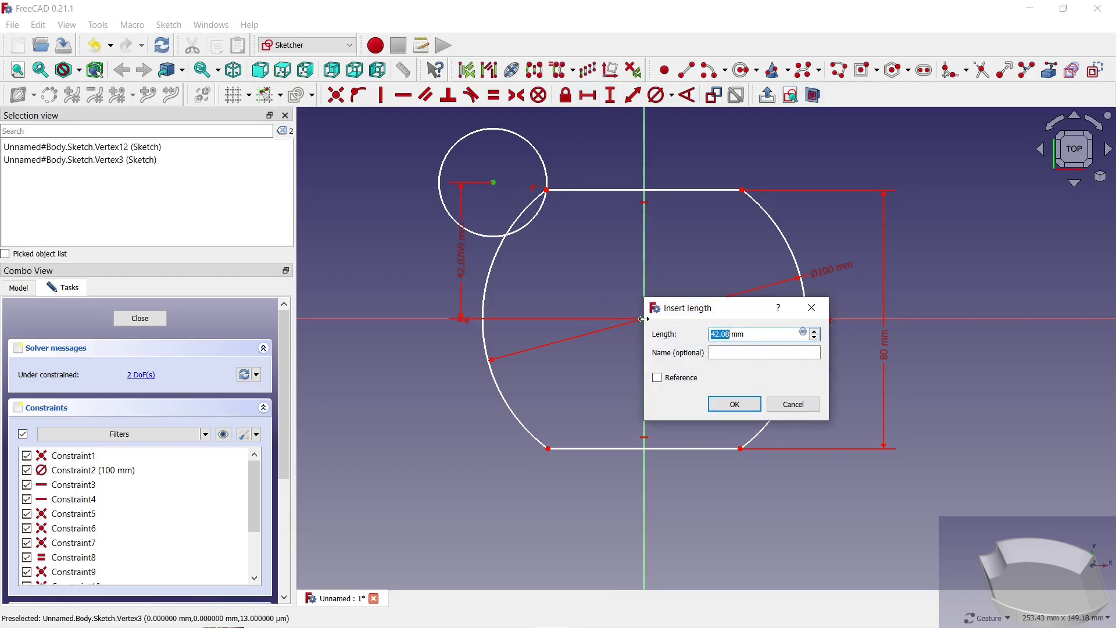
key(Return)
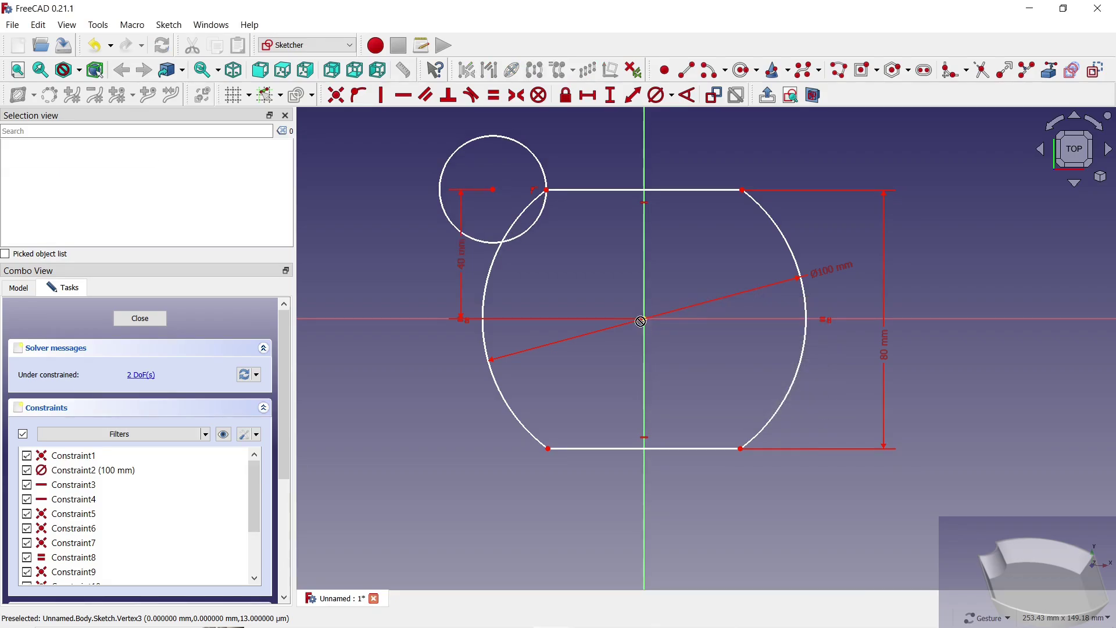
- Set the circle's centre 40 mm left of the origin, correcting a mistaken 4 mm value
click(493, 189)
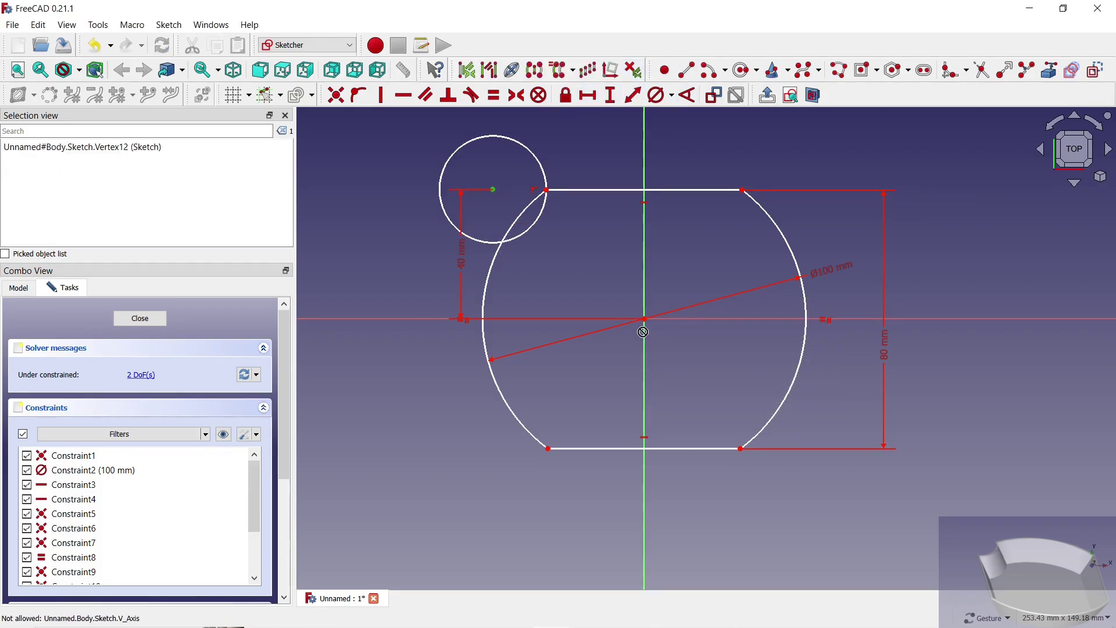
click(645, 320)
text(4)
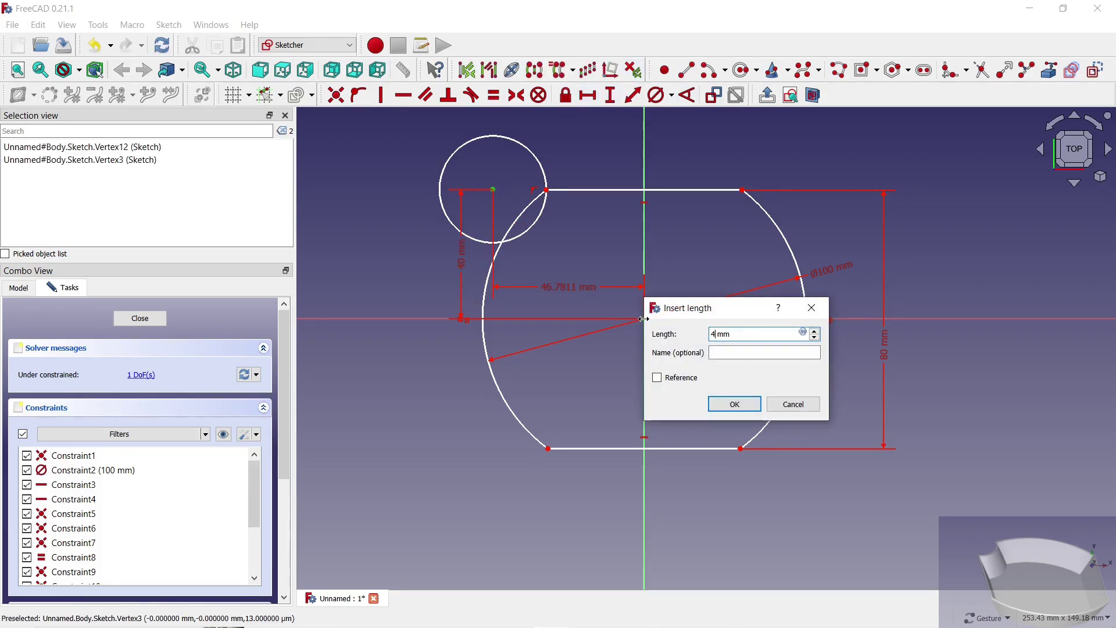
key(Return)
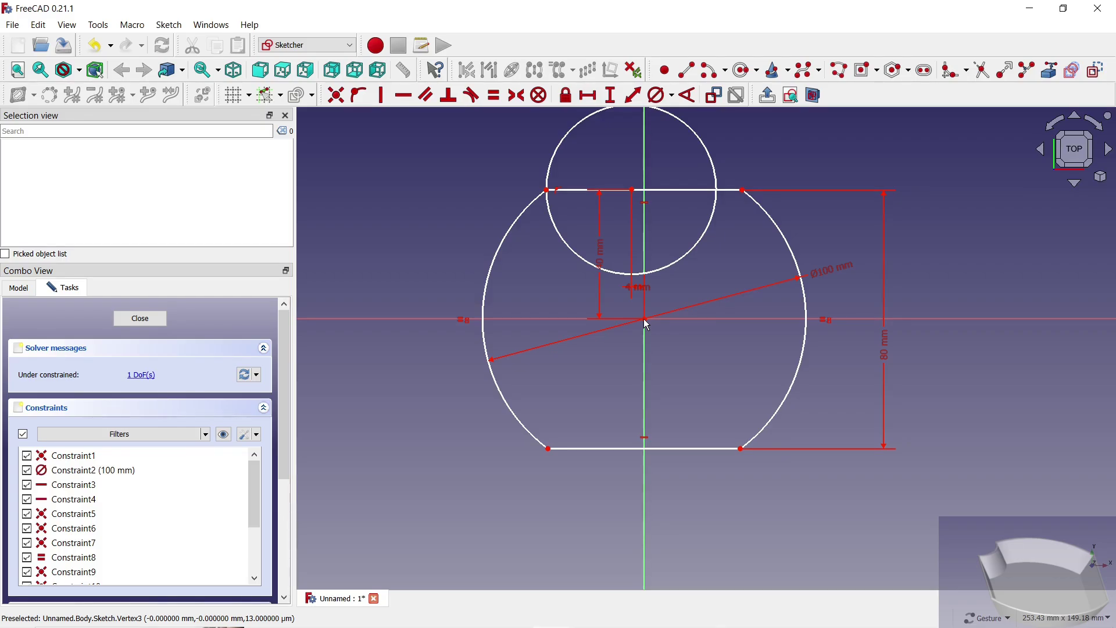
double_click(638, 289)
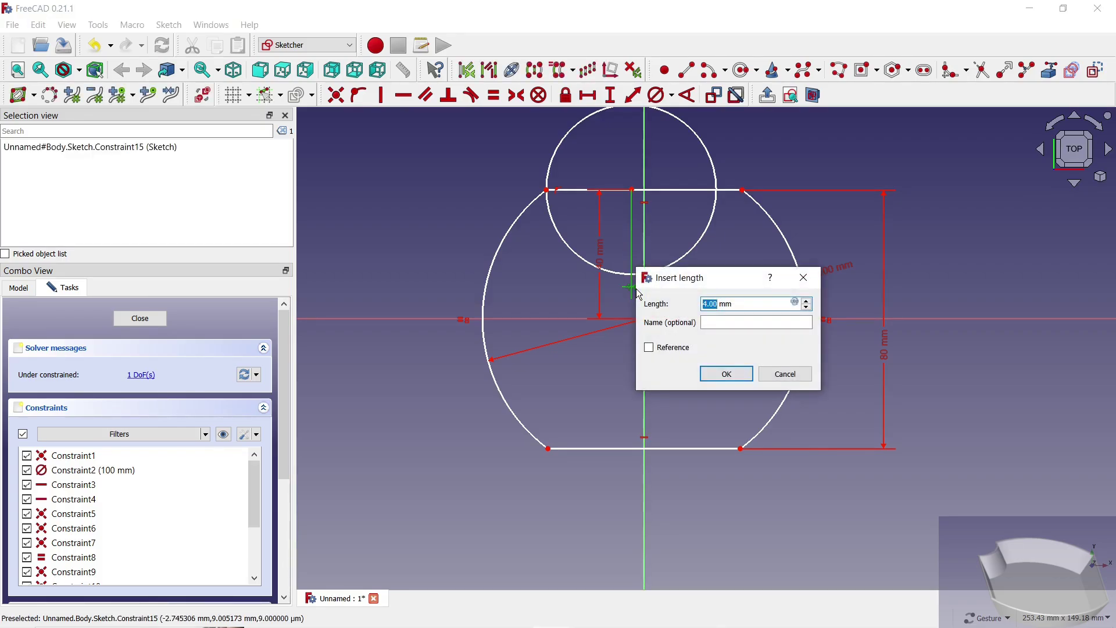
key(Return)
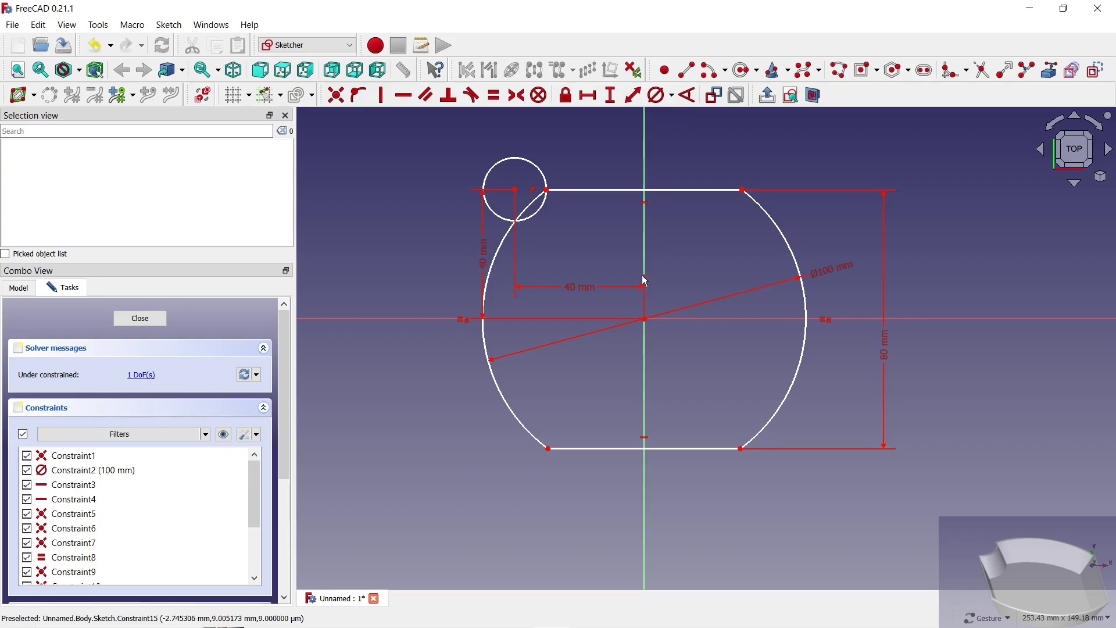
scroll(535, 214, up, 2)
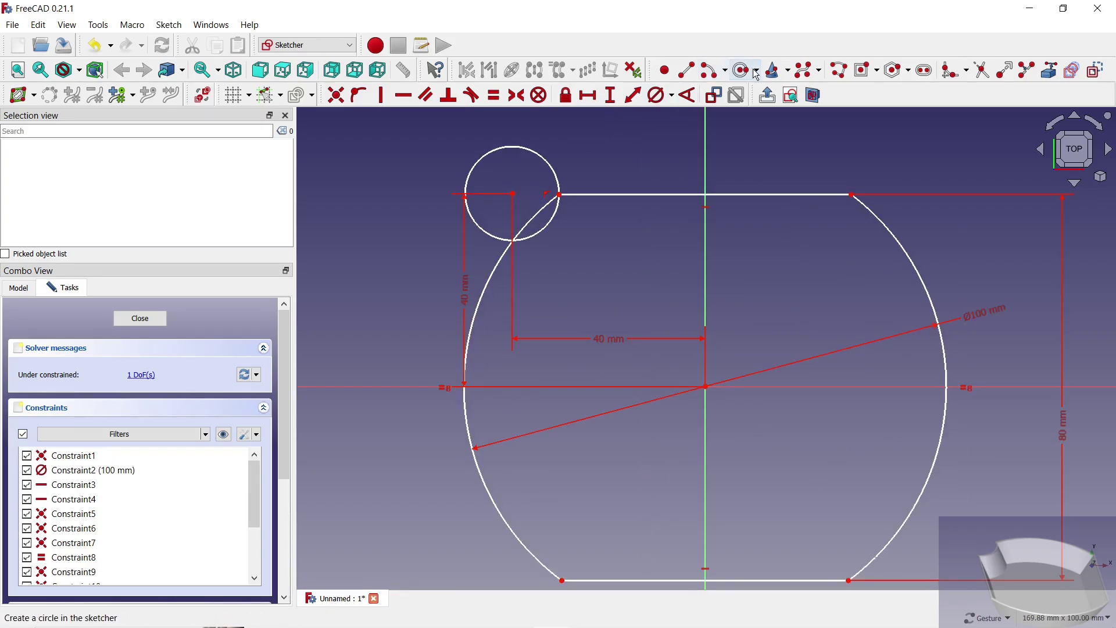
- Trim the small corner circle down to a notch arc
scroll(614, 210, down, 1)
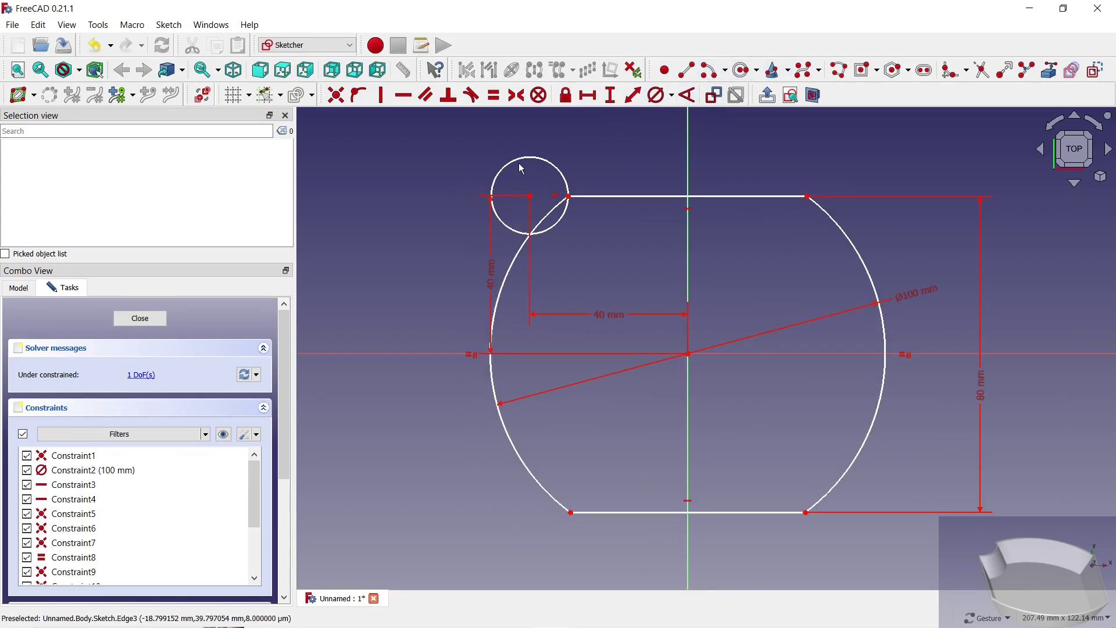
scroll(523, 168, up, 2)
click(982, 75)
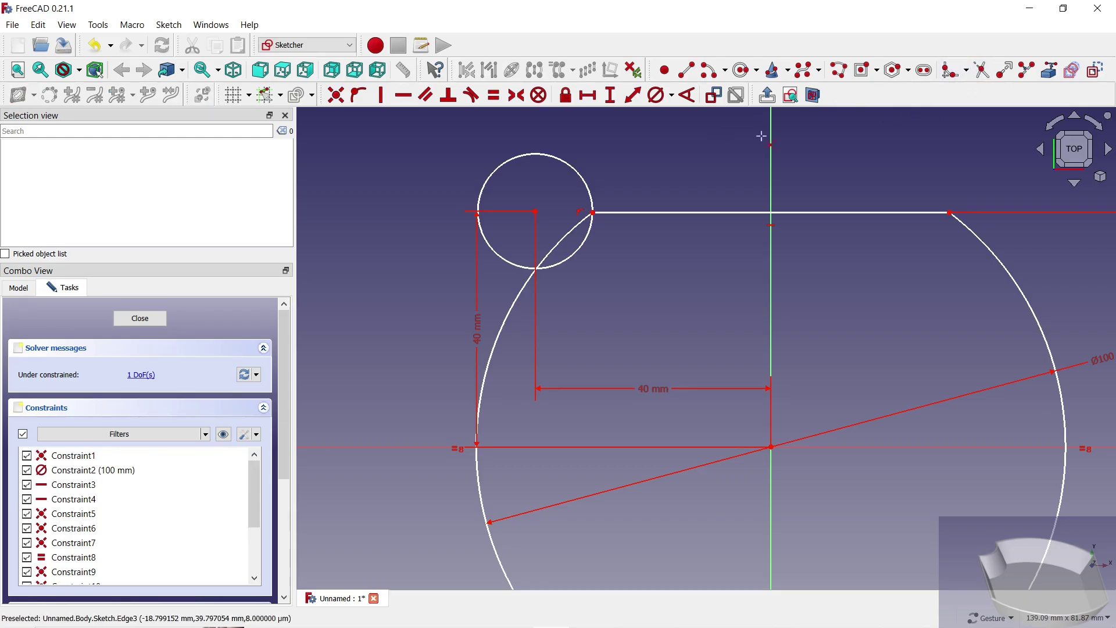
click(577, 177)
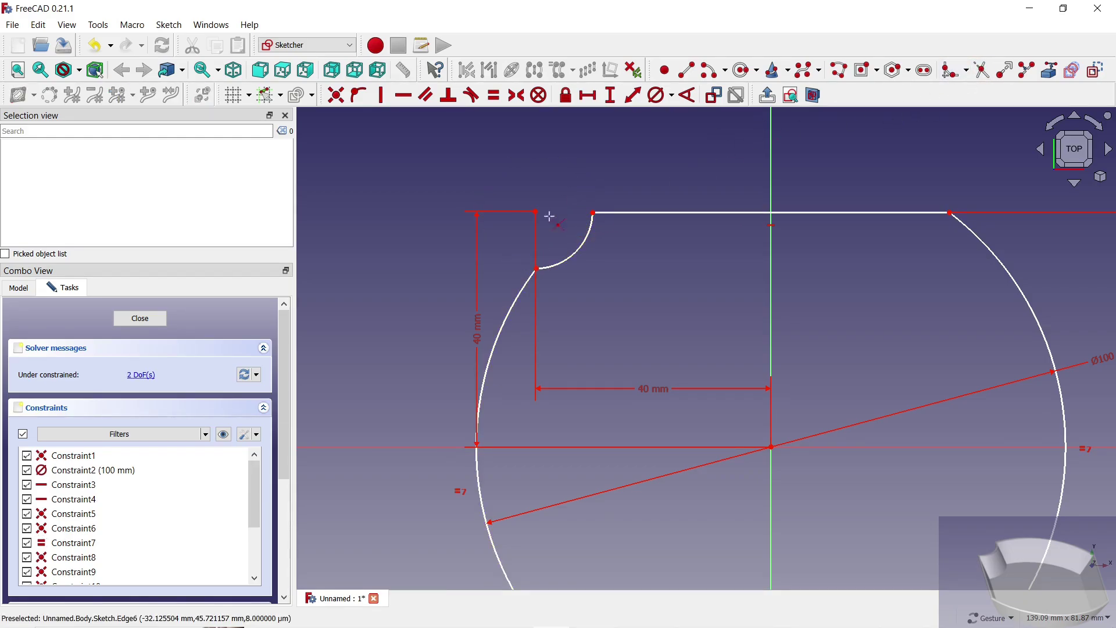
- Move the two 40 mm dimensions aside and give the notch arc a 30 mm diameter
scroll(507, 229, down, 2)
drag(486, 293, 380, 285)
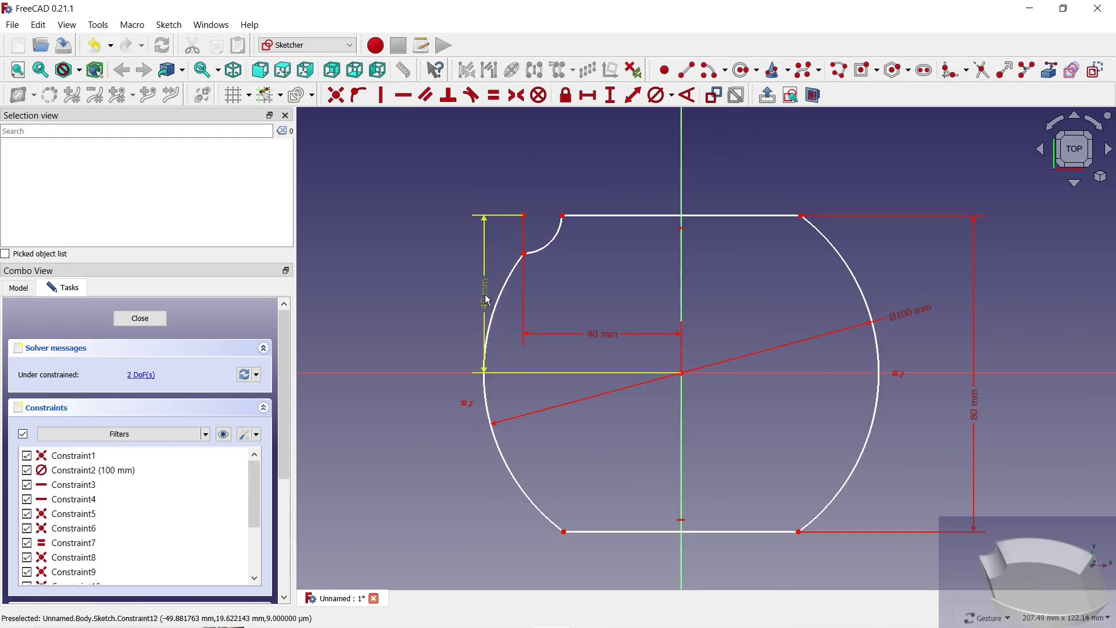
drag(605, 335, 602, 140)
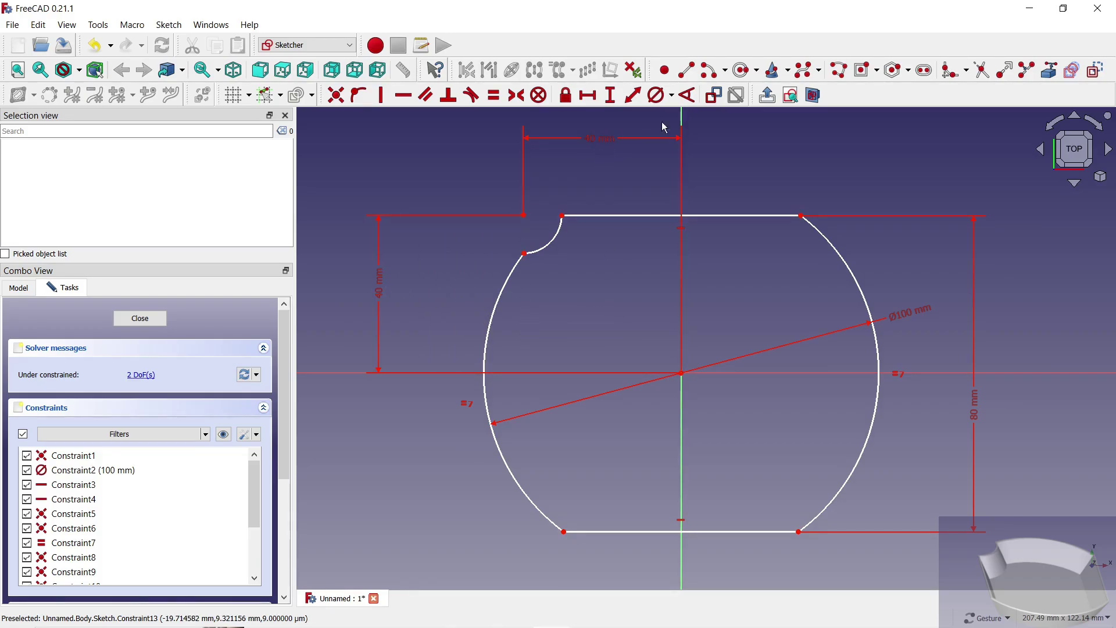
click(661, 95)
click(559, 234)
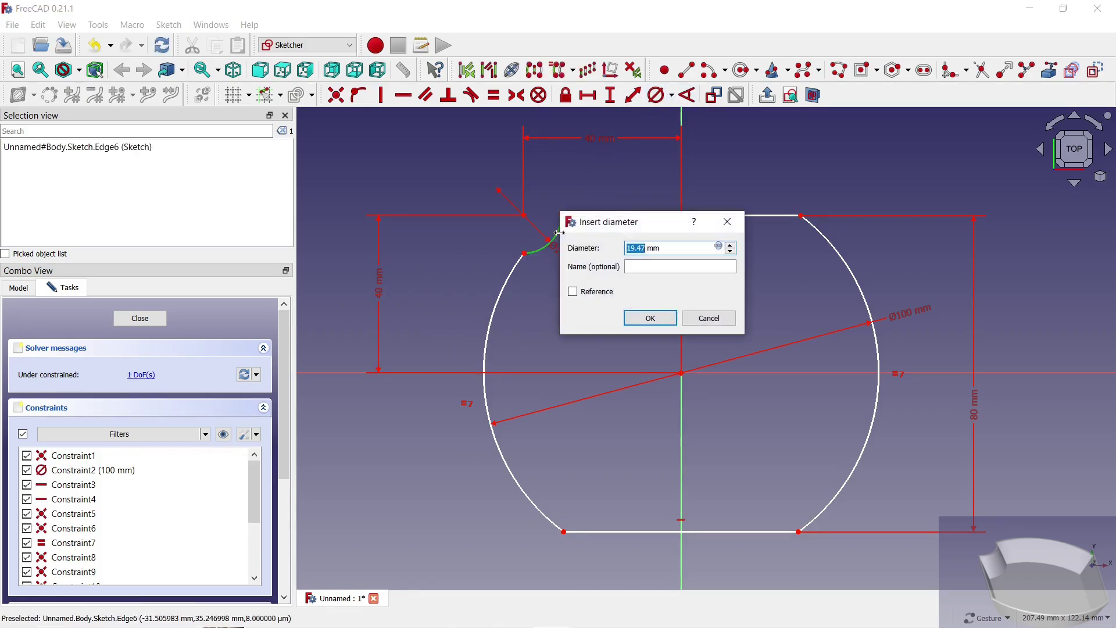
key(Return)
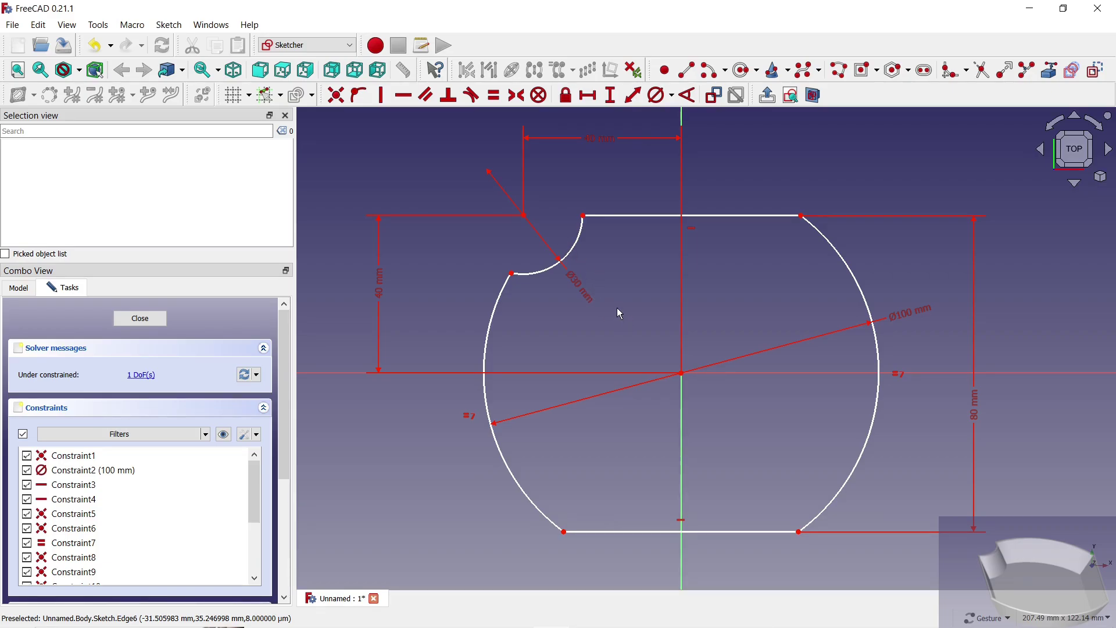
- Constrain the top-right and bottom-right endpoints to be vertically aligned
scroll(477, 265, down, 2)
mouse_move(696, 237)
mouse_down()
mouse_move(684, 269)
mouse_move(676, 237)
mouse_up()
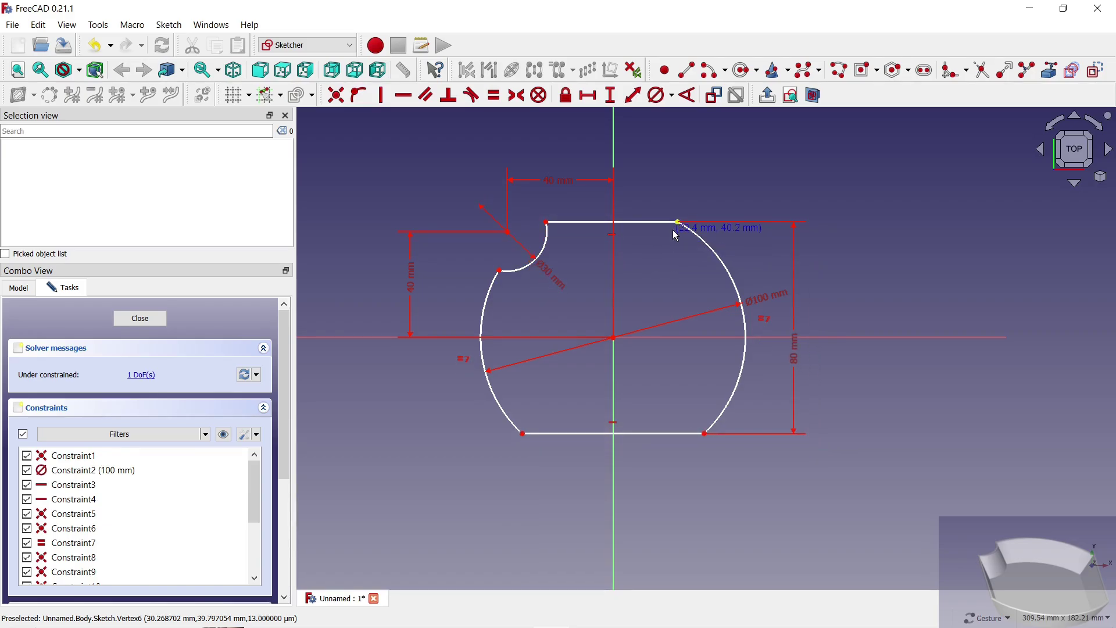
click(678, 231)
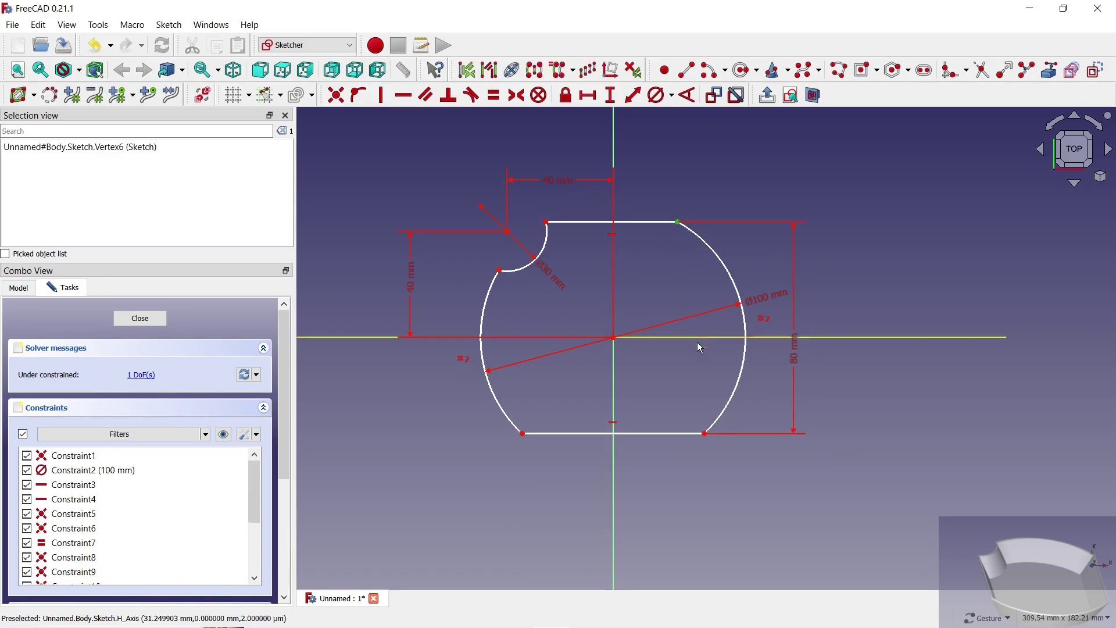
click(705, 435)
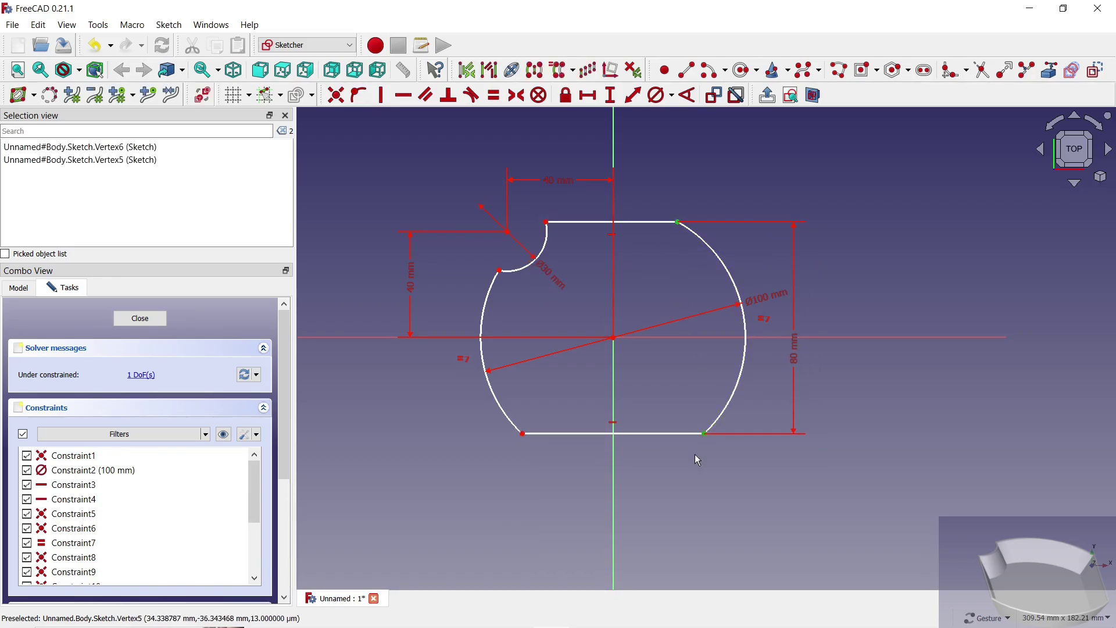
click(382, 96)
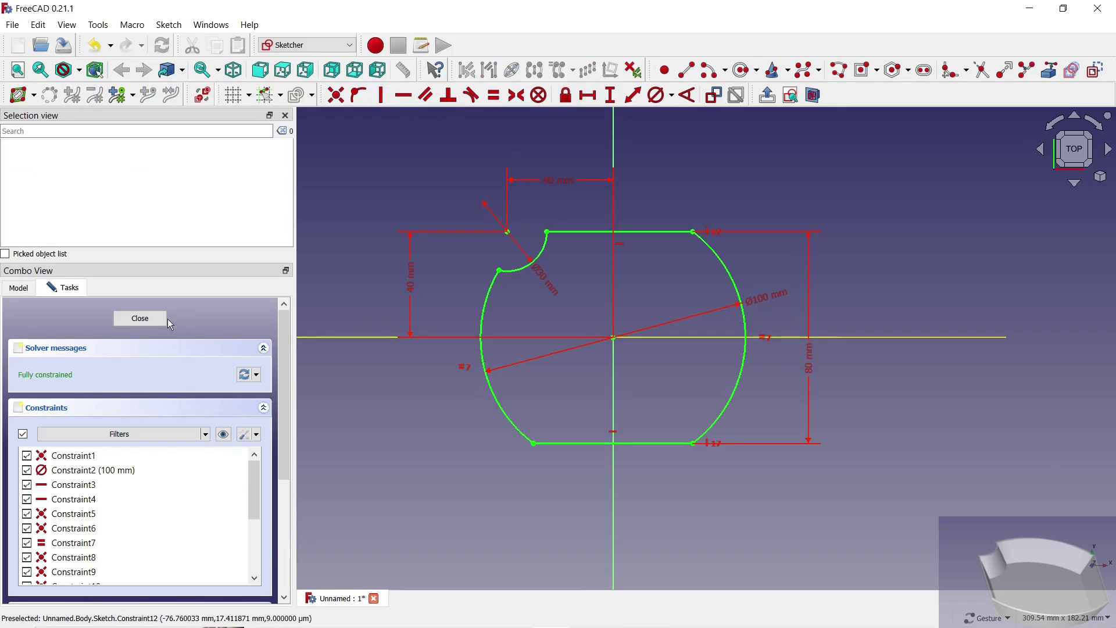
- Close the sketch and pad it, raising the Length from 10 mm to 15 mm
click(136, 319)
click(37, 348)
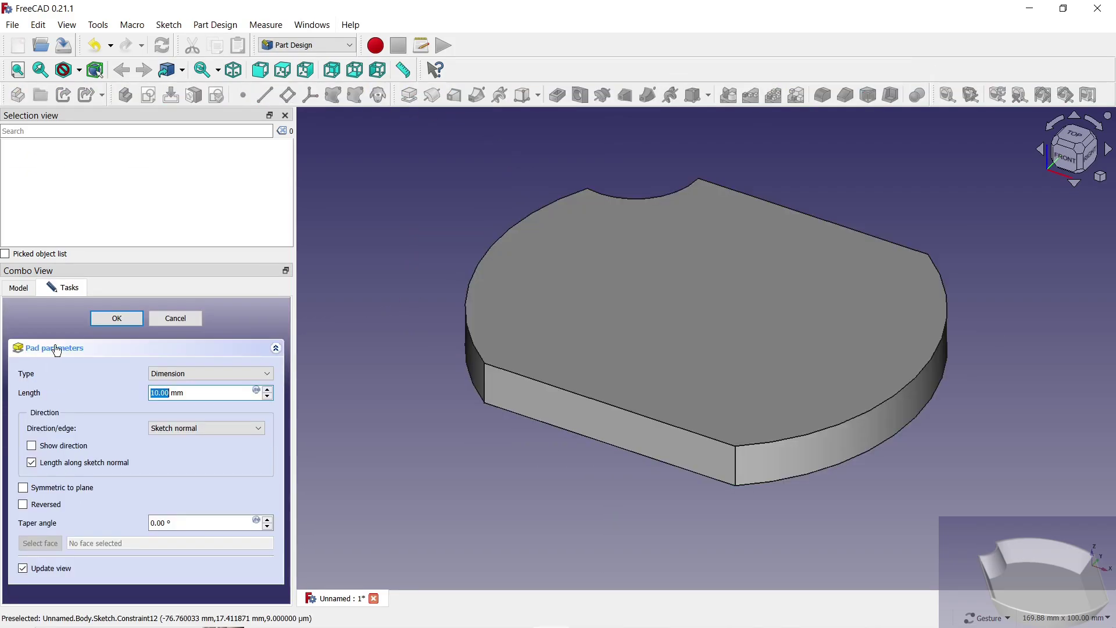
click(268, 390)
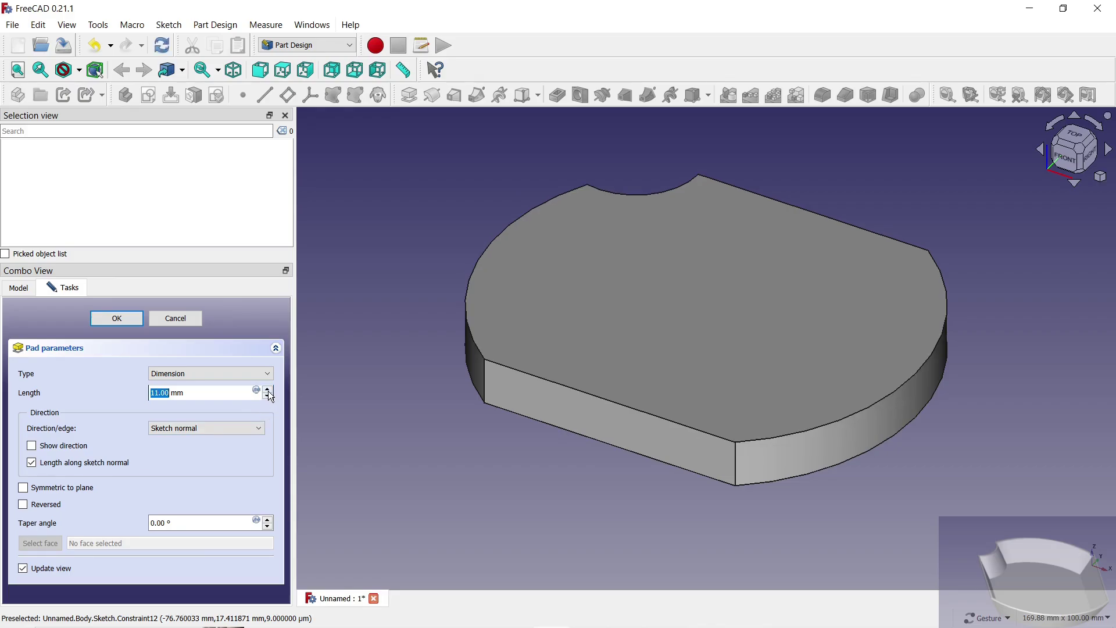
click(268, 391)
click(268, 391)
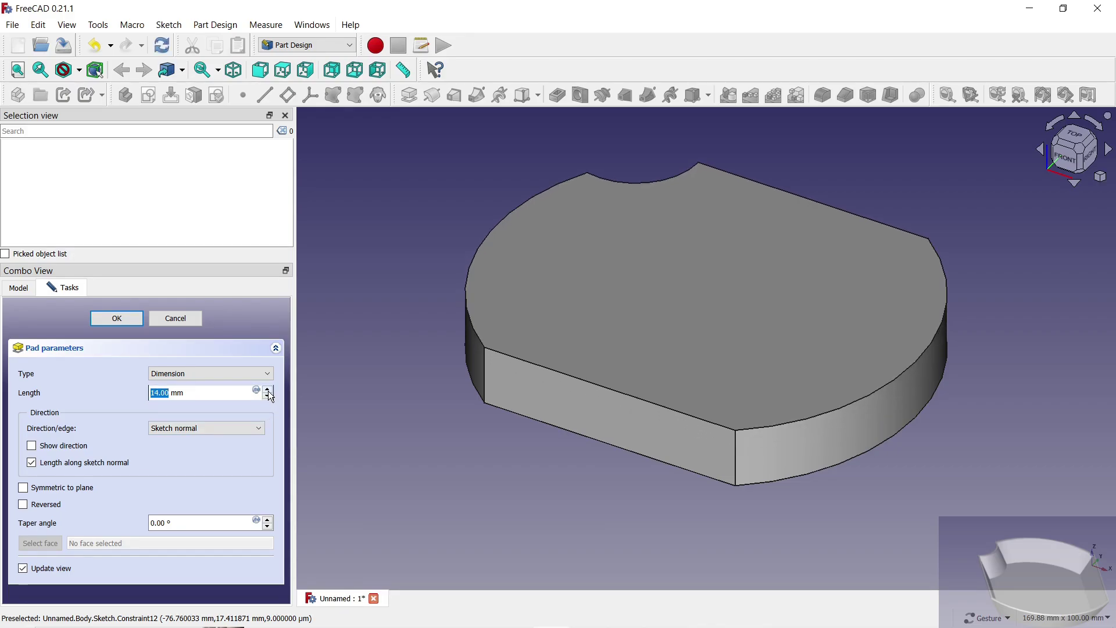
click(268, 390)
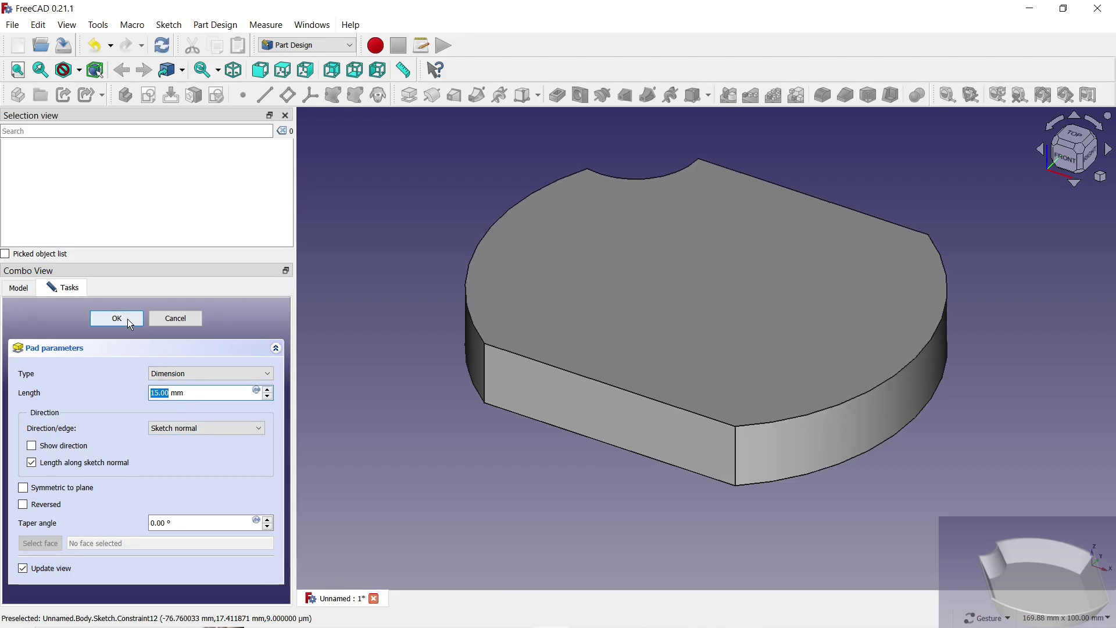
click(128, 321)
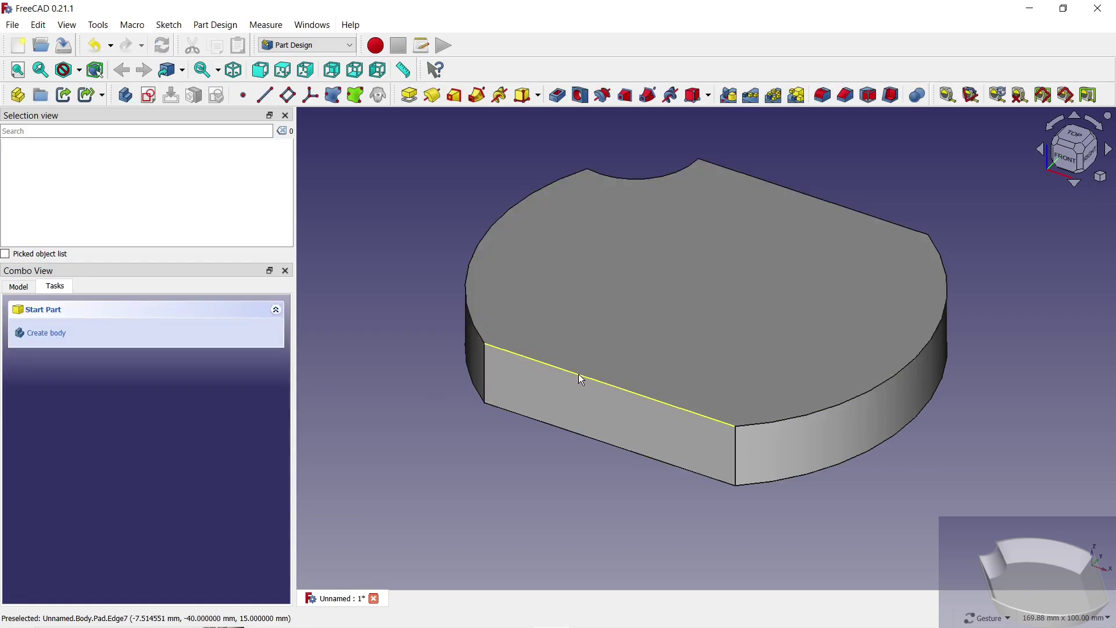
- Select the five outline edges of the pad's face, including the notch arc
click(579, 376)
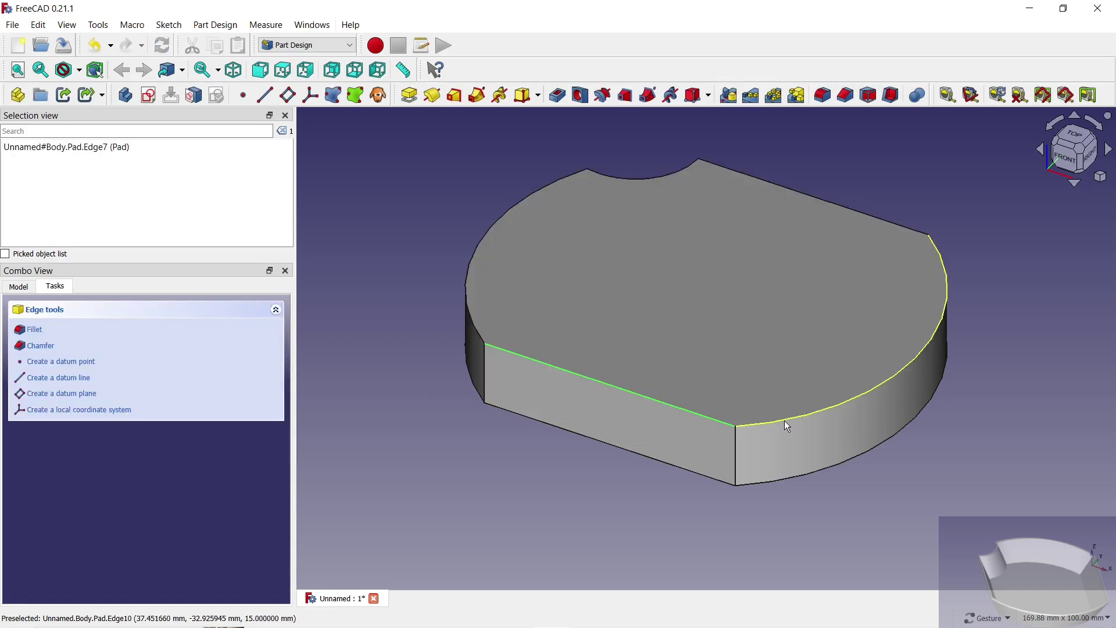
click(787, 426)
click(479, 330)
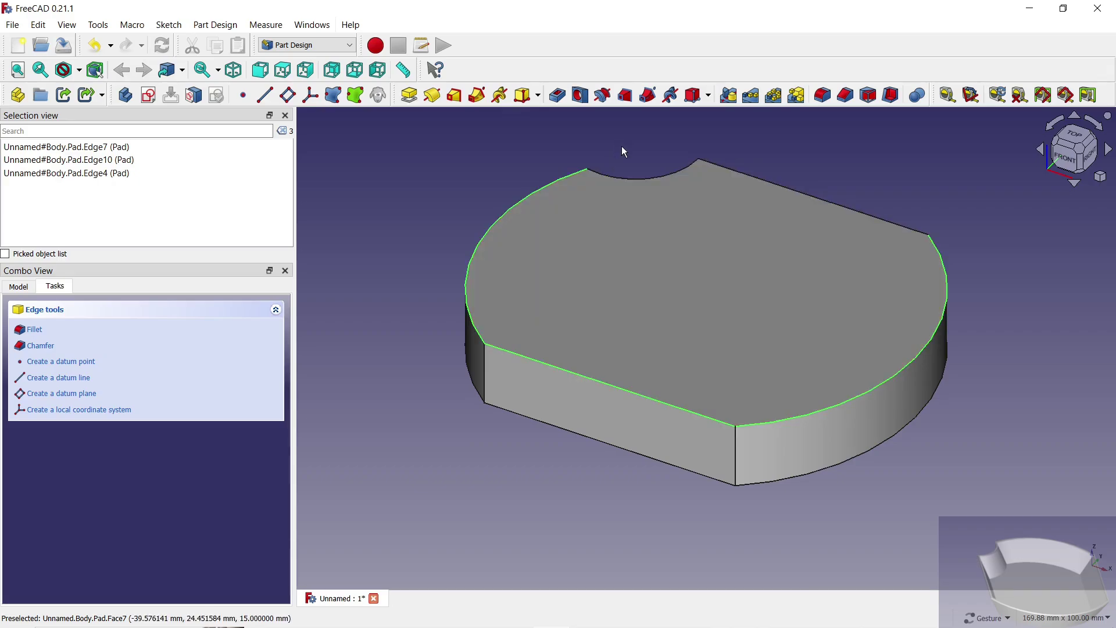
drag(625, 152, 603, 282)
click(585, 277)
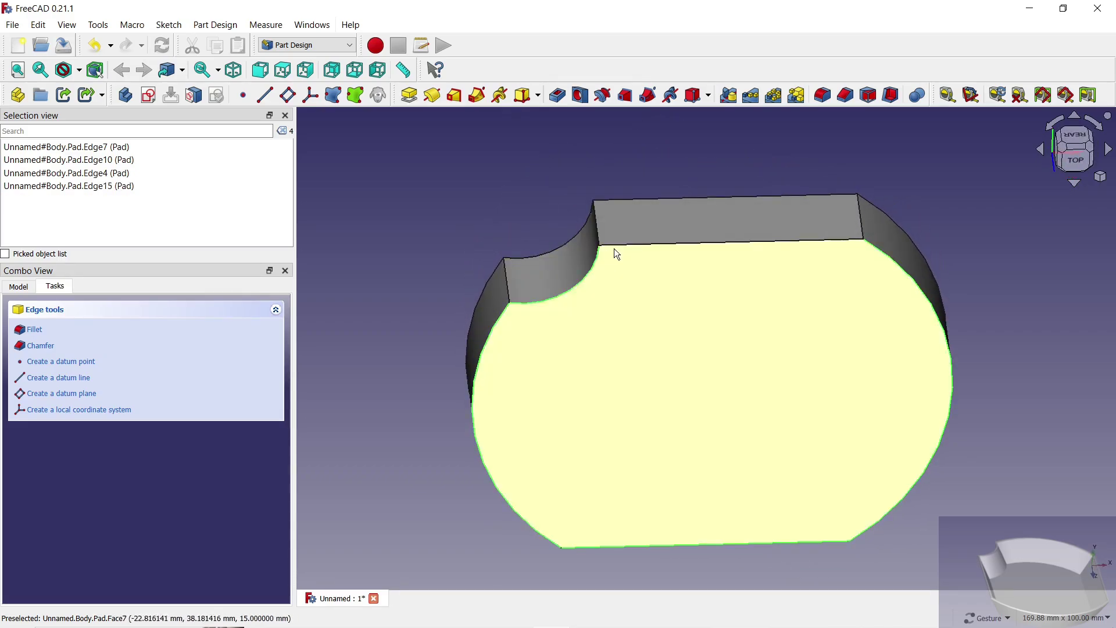
click(618, 244)
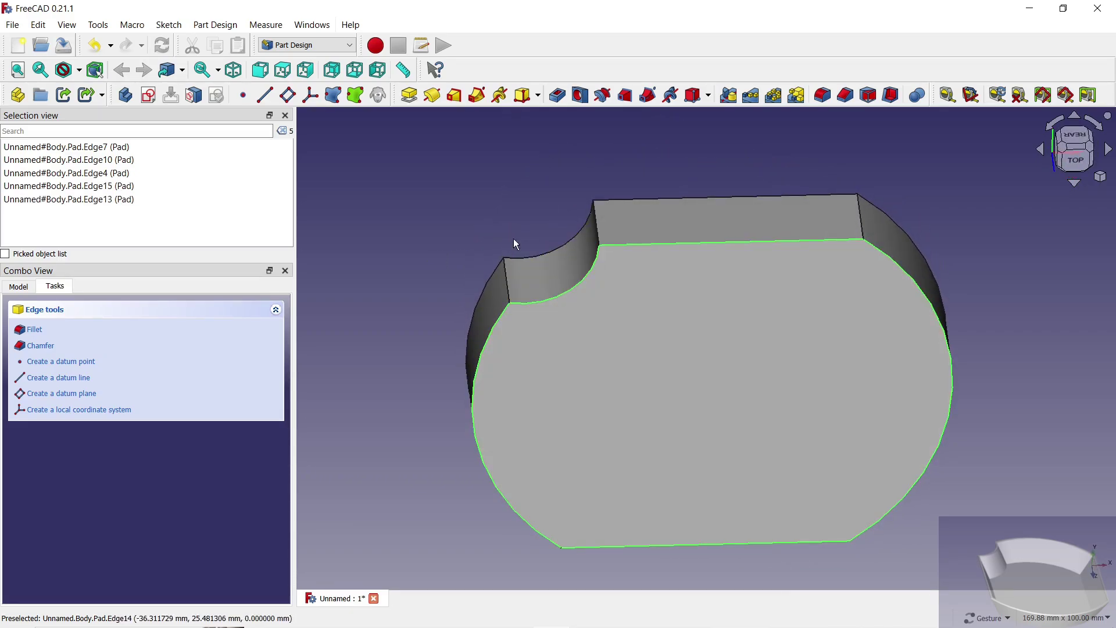
- Apply a Two distances chamfer of 14 mm and 8 mm to the selected edges
click(848, 96)
click(249, 520)
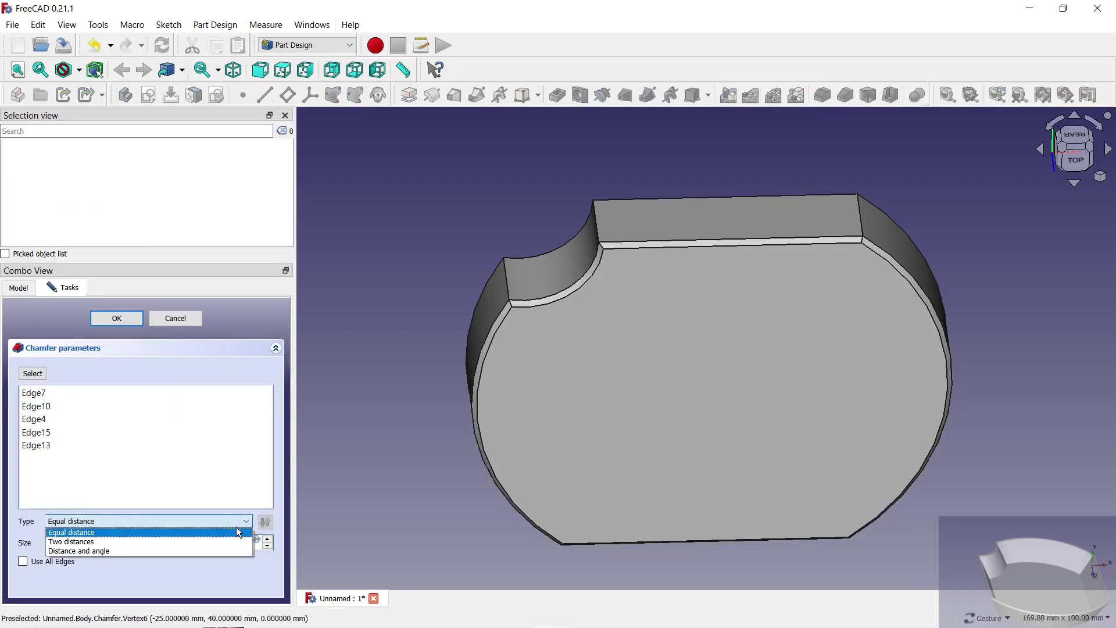
click(219, 542)
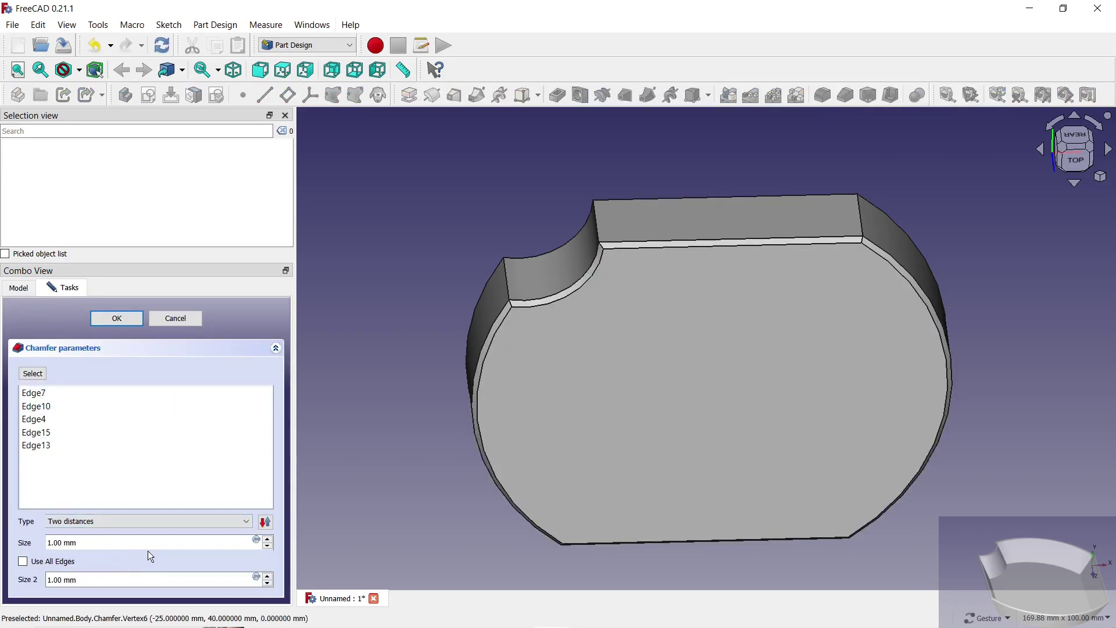
click(268, 539)
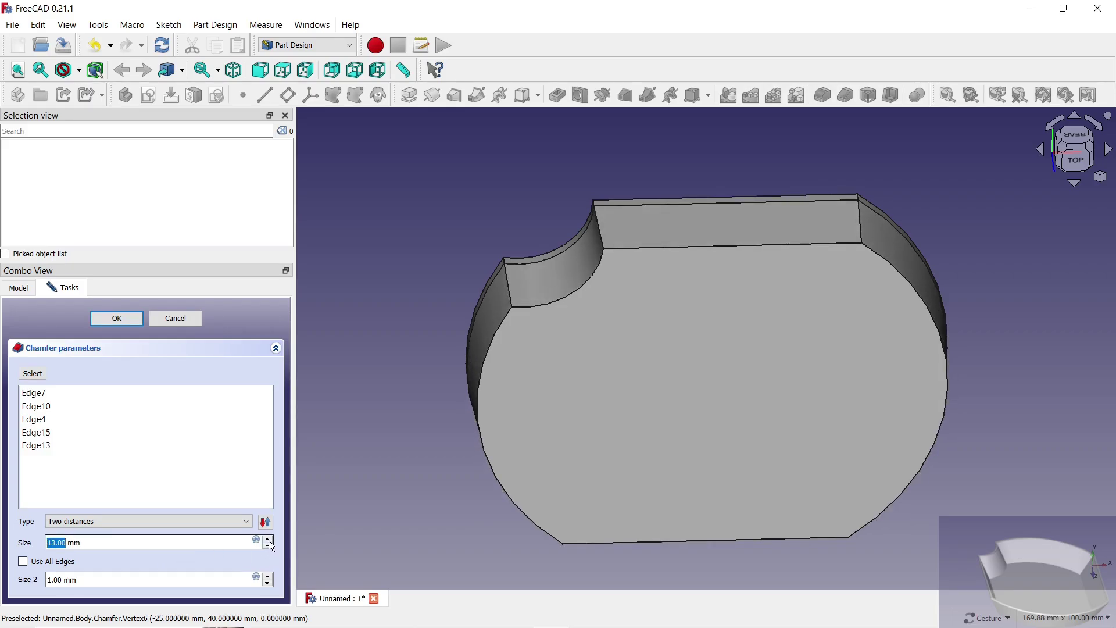
click(269, 540)
click(269, 577)
click(268, 577)
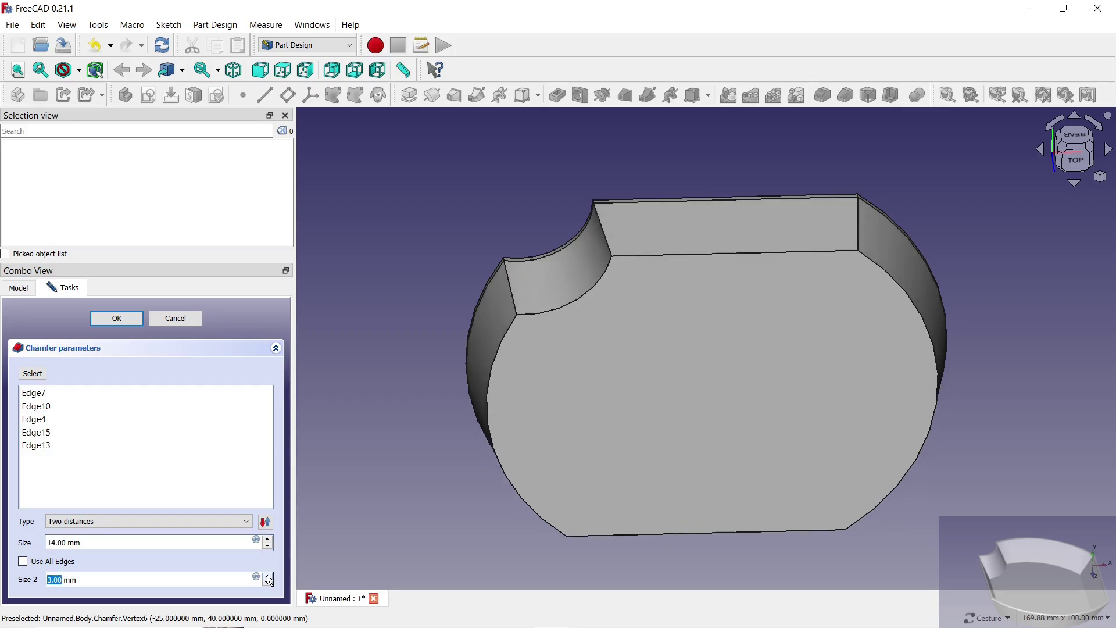
click(268, 578)
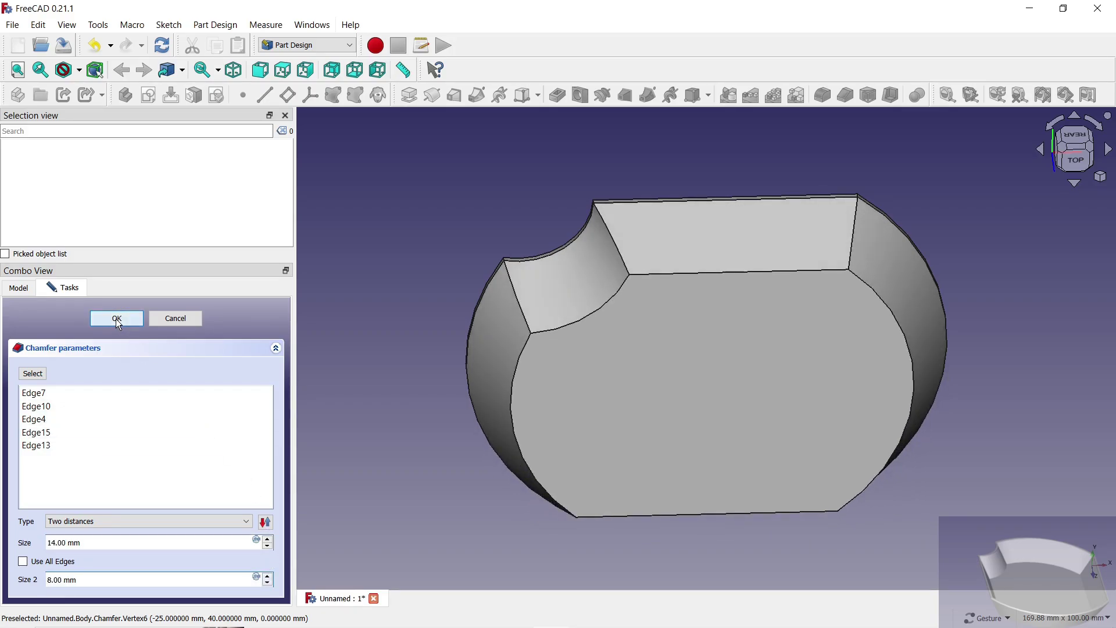
click(116, 318)
mouse_move(720, 415)
mouse_down()
mouse_move(663, 319)
mouse_move(999, 346)
mouse_up()
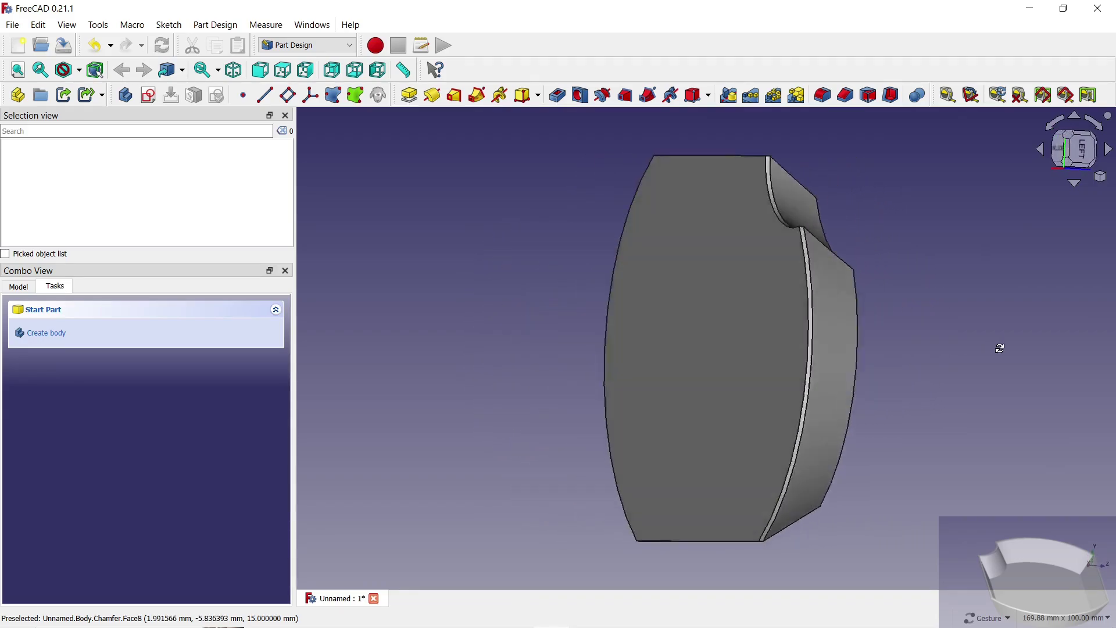
- Shell the part from its large flat face with 2 mm walls made inwards
click(784, 325)
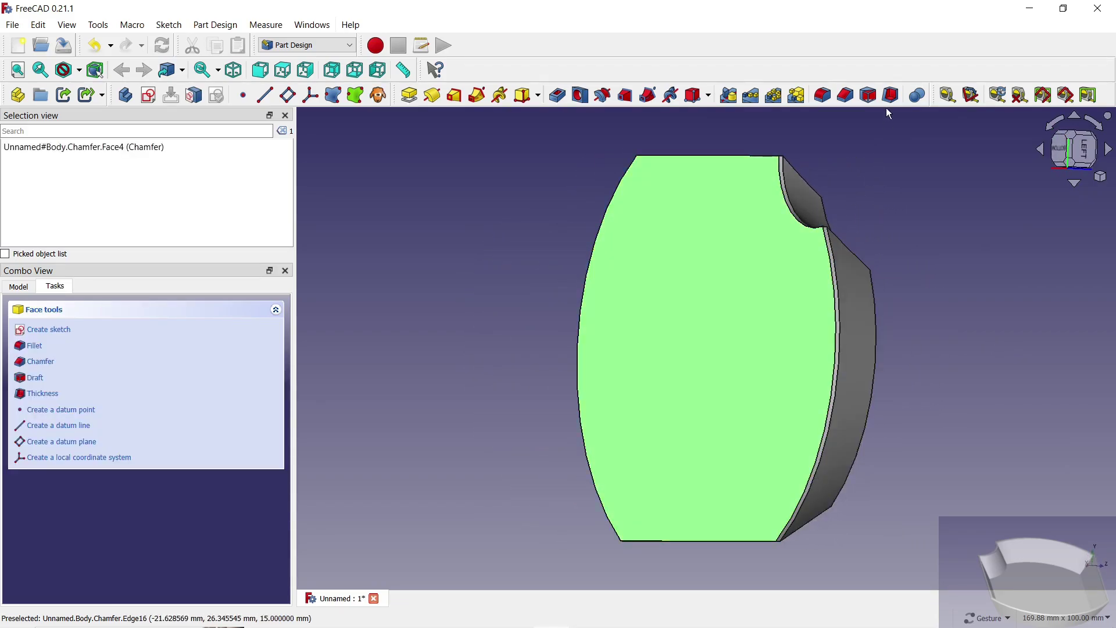
click(890, 96)
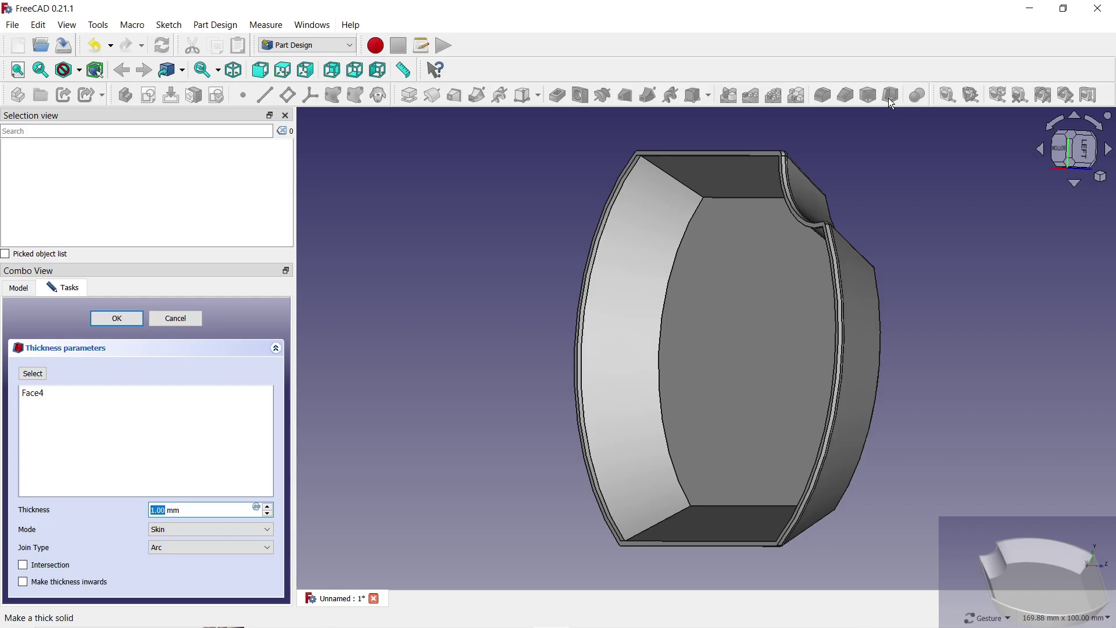
drag(542, 365, 648, 399)
mouse_move(655, 344)
mouse_down()
mouse_move(597, 338)
mouse_move(563, 429)
mouse_move(496, 442)
mouse_up()
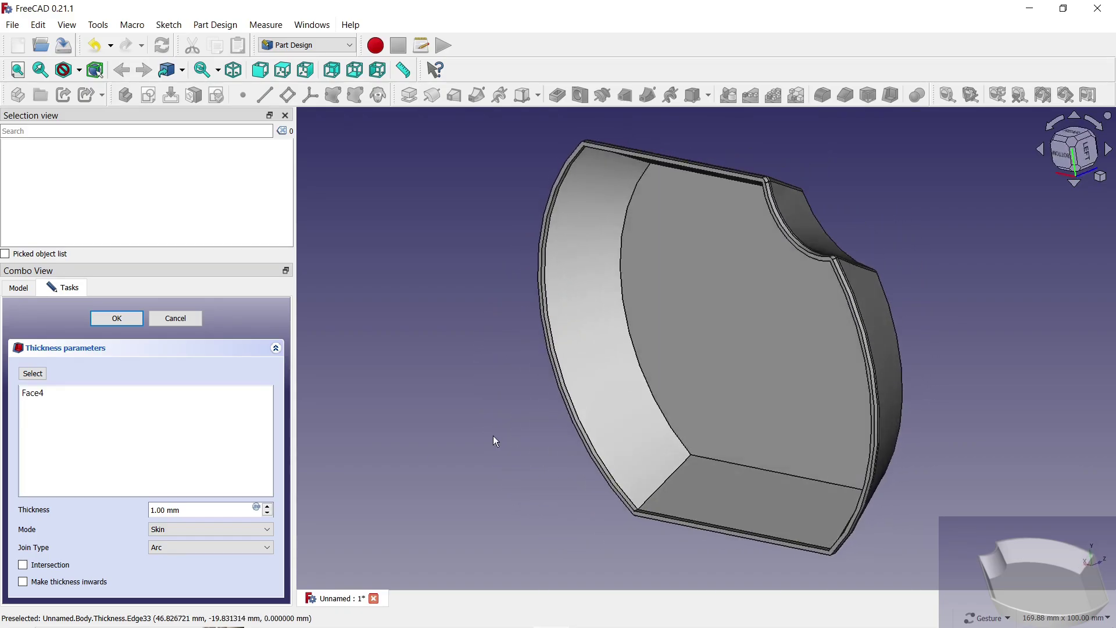
click(23, 581)
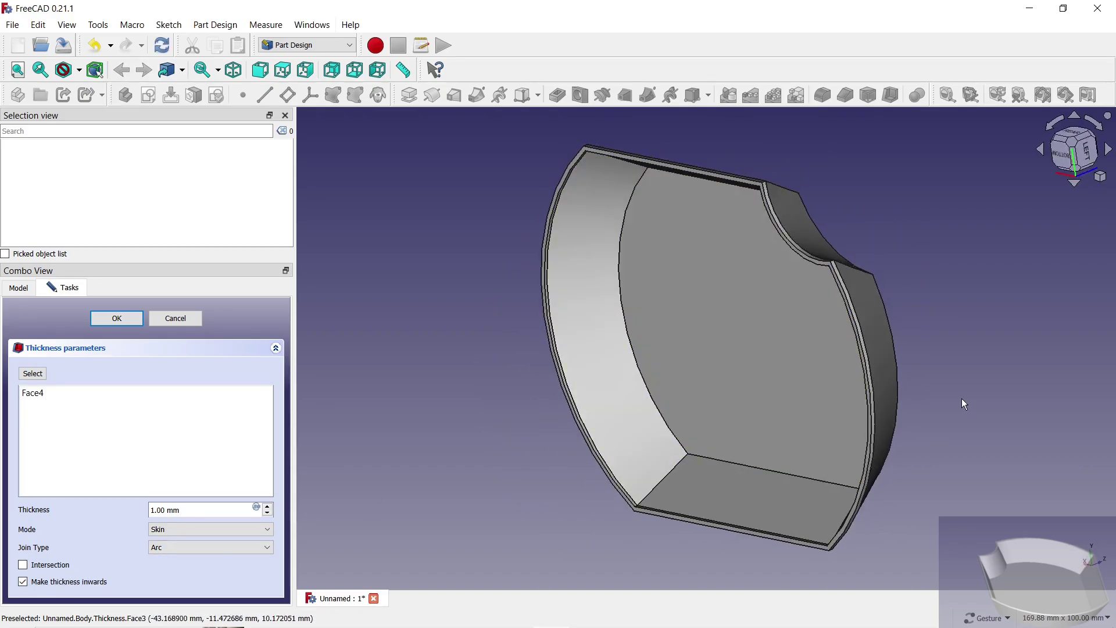
drag(962, 398, 956, 382)
click(267, 507)
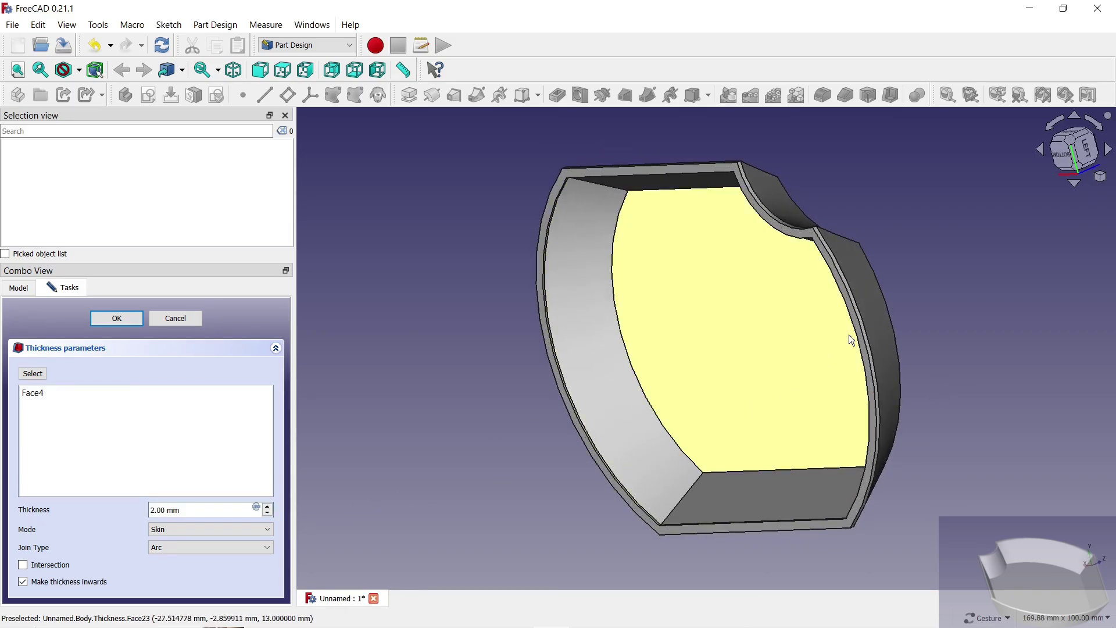
mouse_move(849, 335)
mouse_down()
mouse_move(955, 304)
mouse_move(917, 347)
mouse_move(558, 367)
mouse_move(526, 336)
mouse_move(552, 324)
mouse_move(512, 314)
mouse_up()
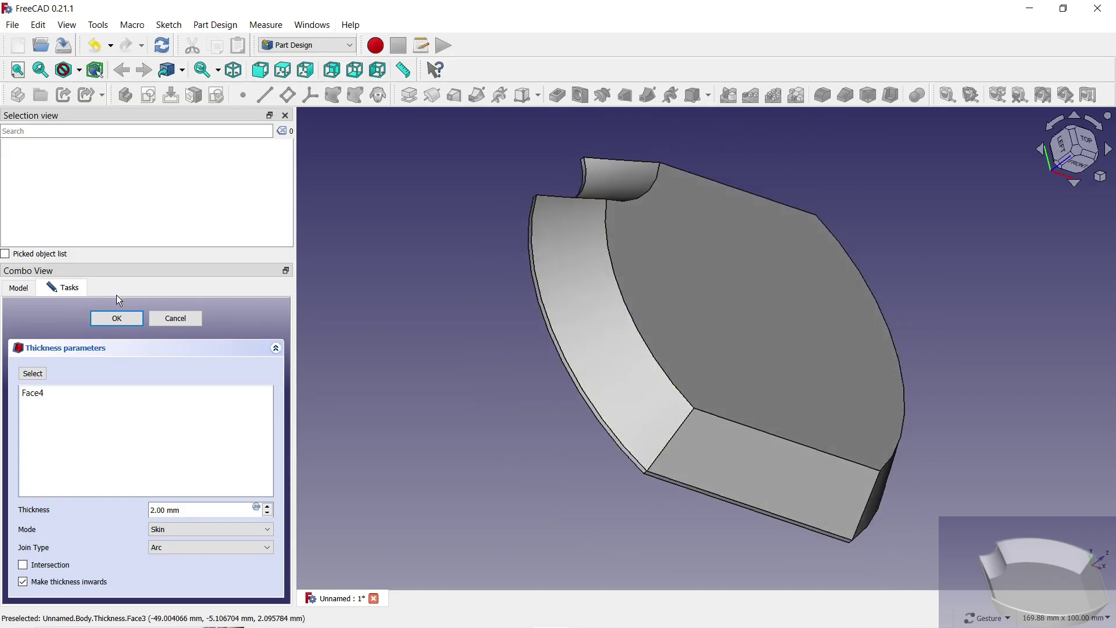
click(103, 323)
click(57, 319)
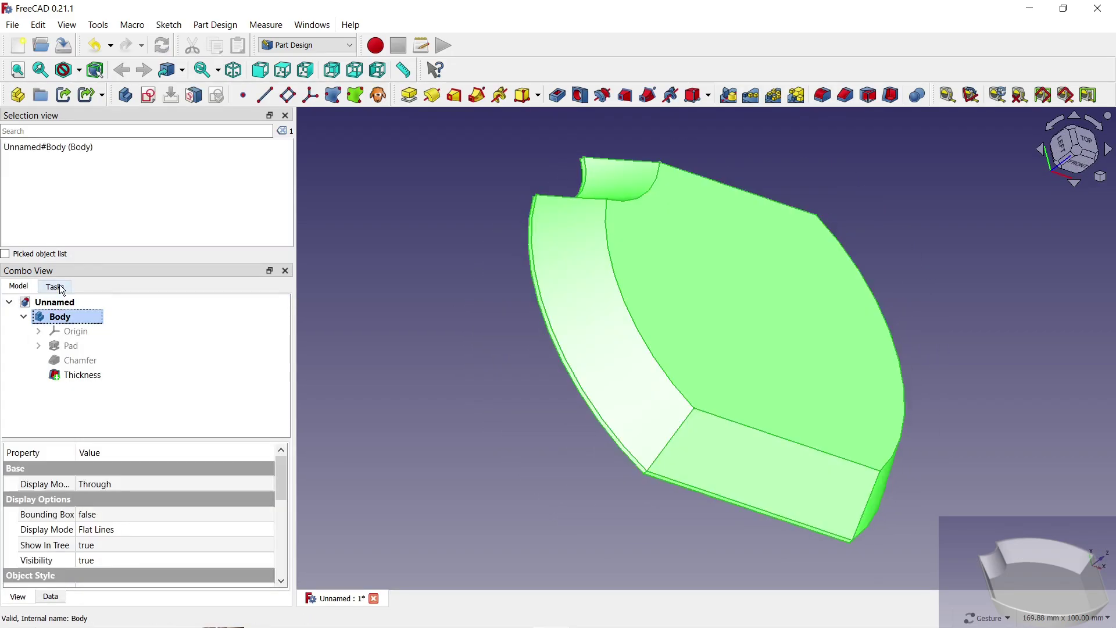
- Set the Body's appearance to Shaded display with Chrome material, then orbit to inspect it
right_click(61, 316)
click(103, 368)
click(180, 396)
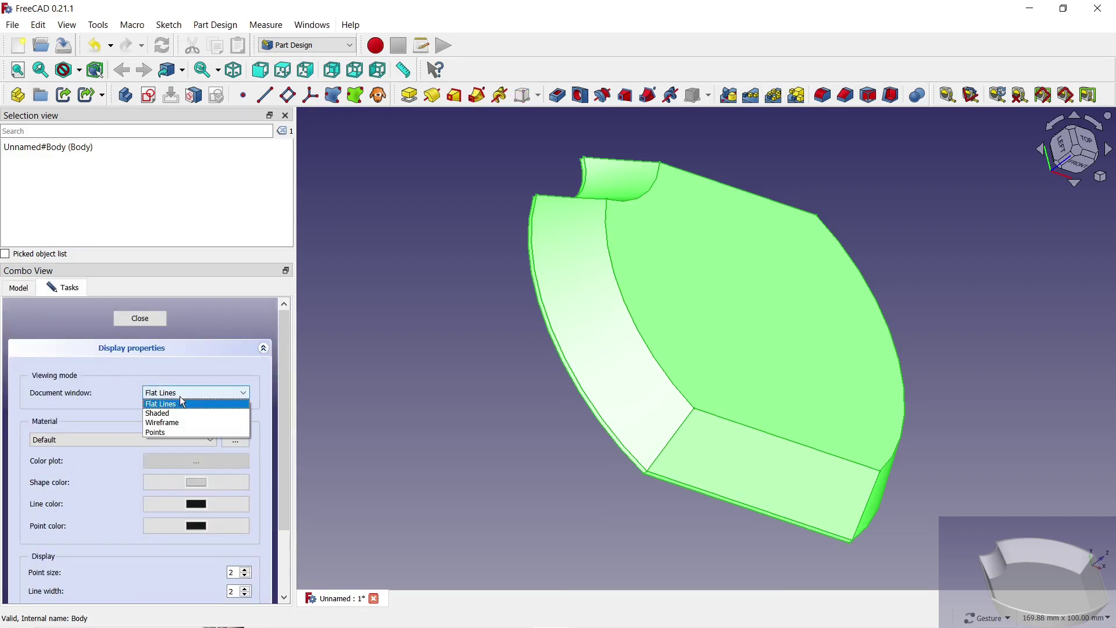
click(128, 439)
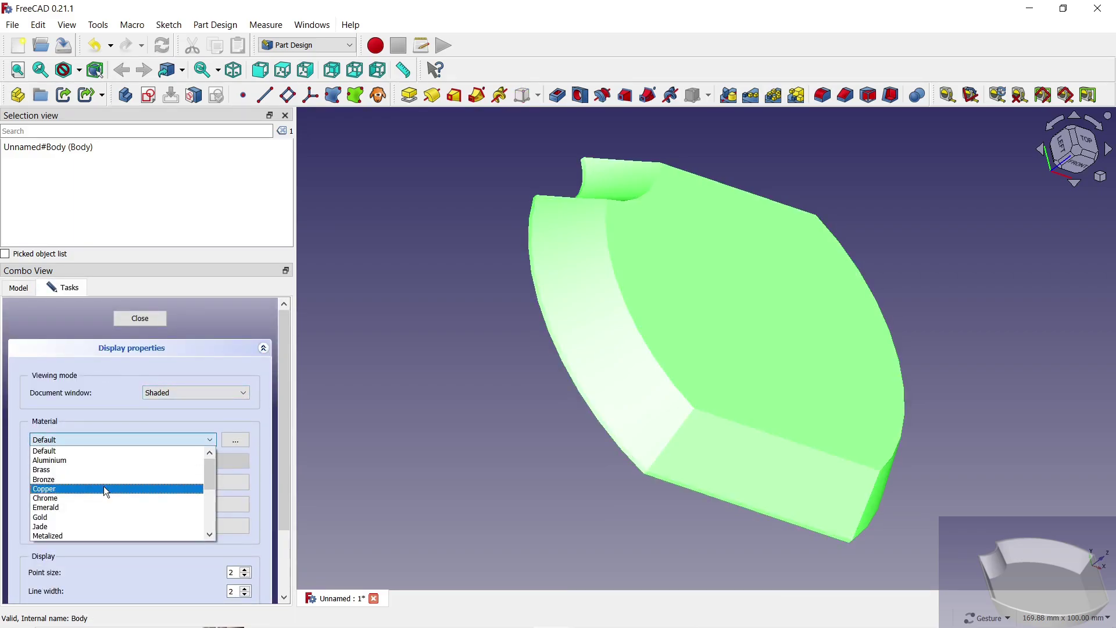
click(89, 499)
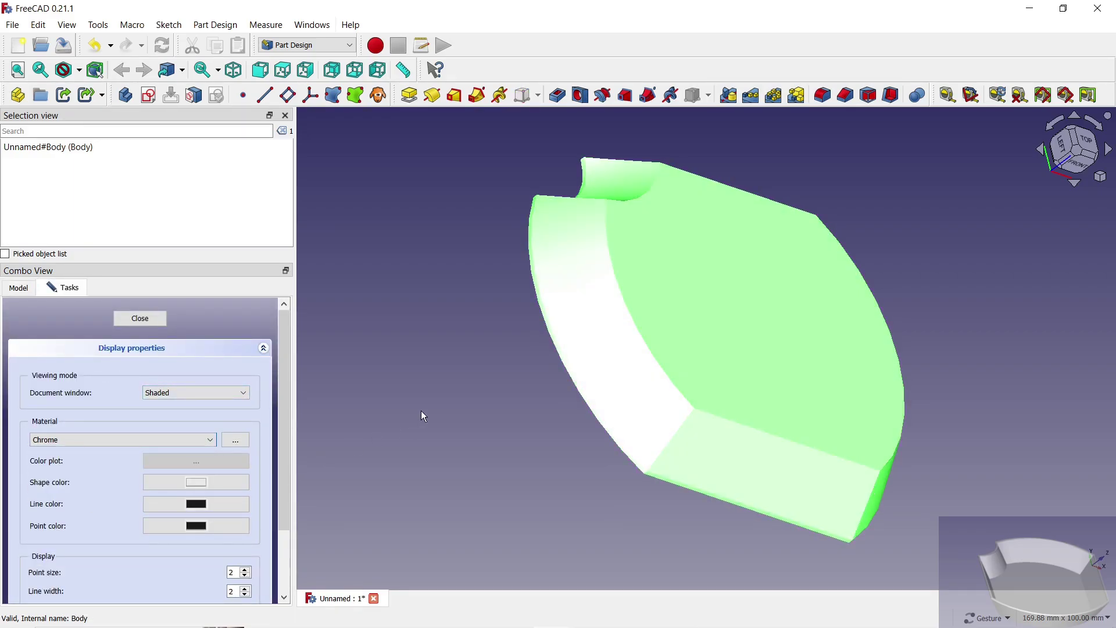
click(140, 318)
mouse_move(381, 322)
mouse_down()
mouse_move(963, 224)
mouse_move(926, 306)
mouse_move(960, 292)
mouse_up()
mouse_move(493, 294)
mouse_down()
mouse_move(715, 295)
mouse_move(461, 254)
mouse_up()
mouse_move(961, 453)
mouse_down()
mouse_move(890, 388)
mouse_move(933, 384)
mouse_move(671, 374)
mouse_move(606, 339)
mouse_move(663, 436)
mouse_up()
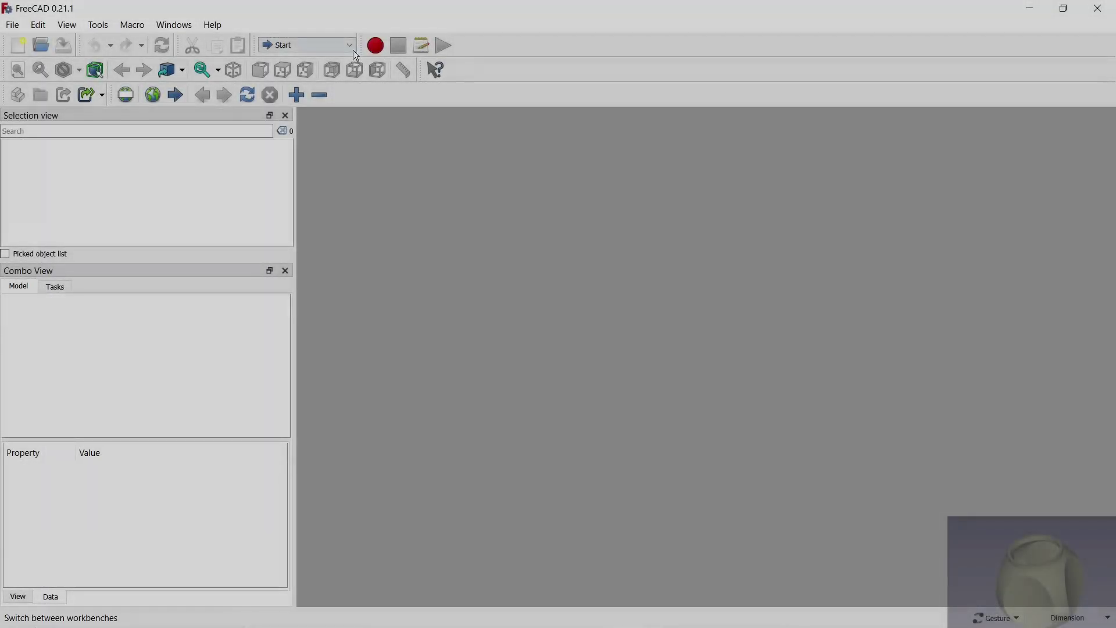
- Switch to Part Design, create a new body, and start a sketch on the XY plane
click(350, 47)
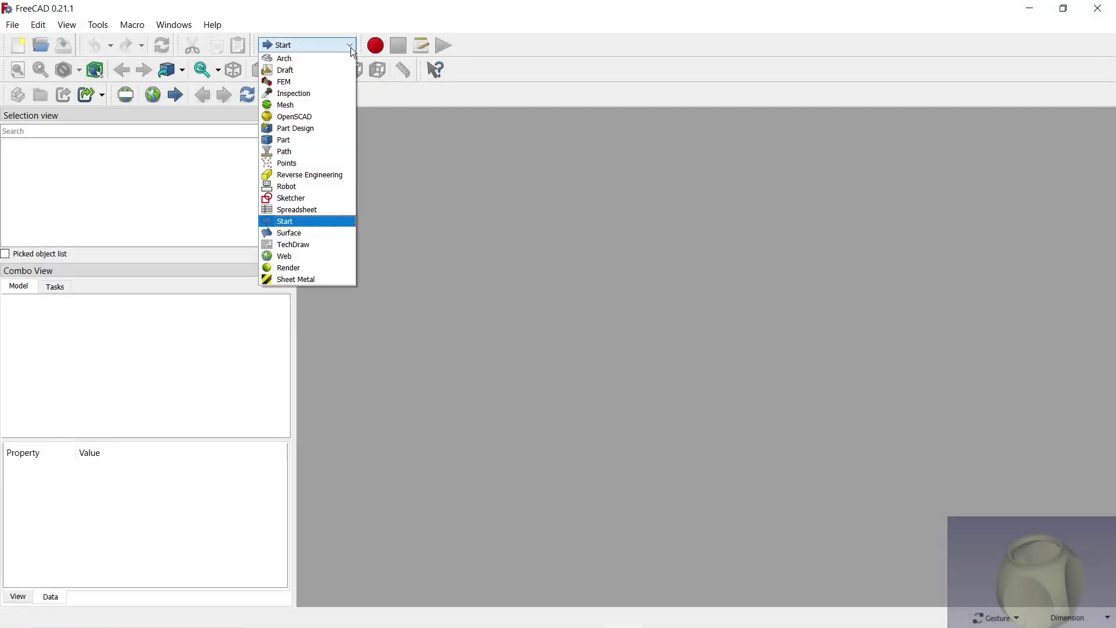
click(294, 128)
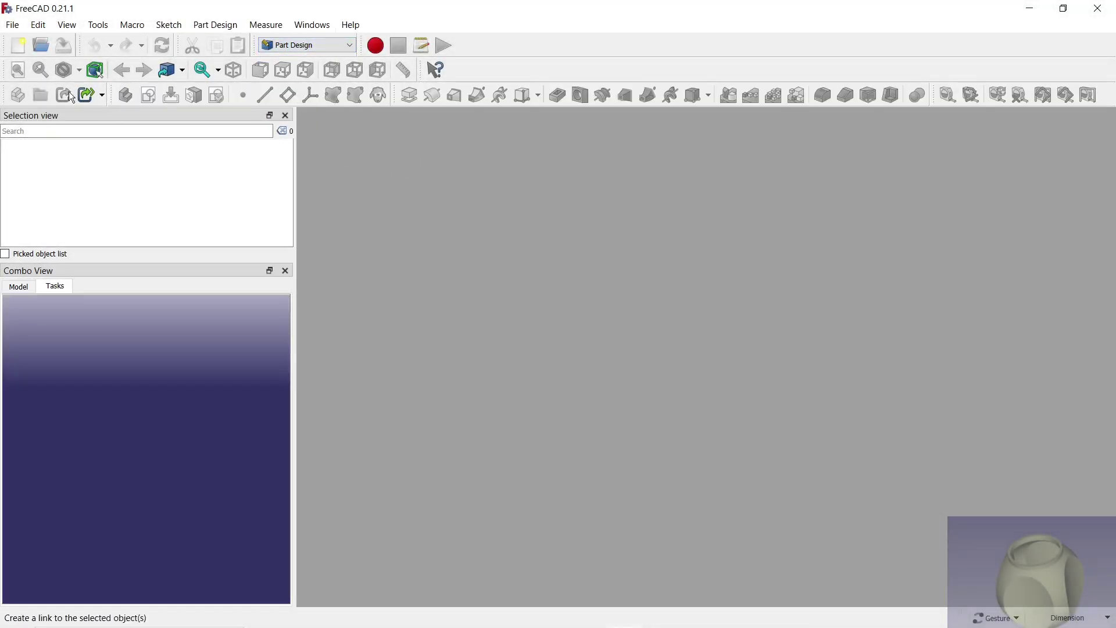
click(19, 45)
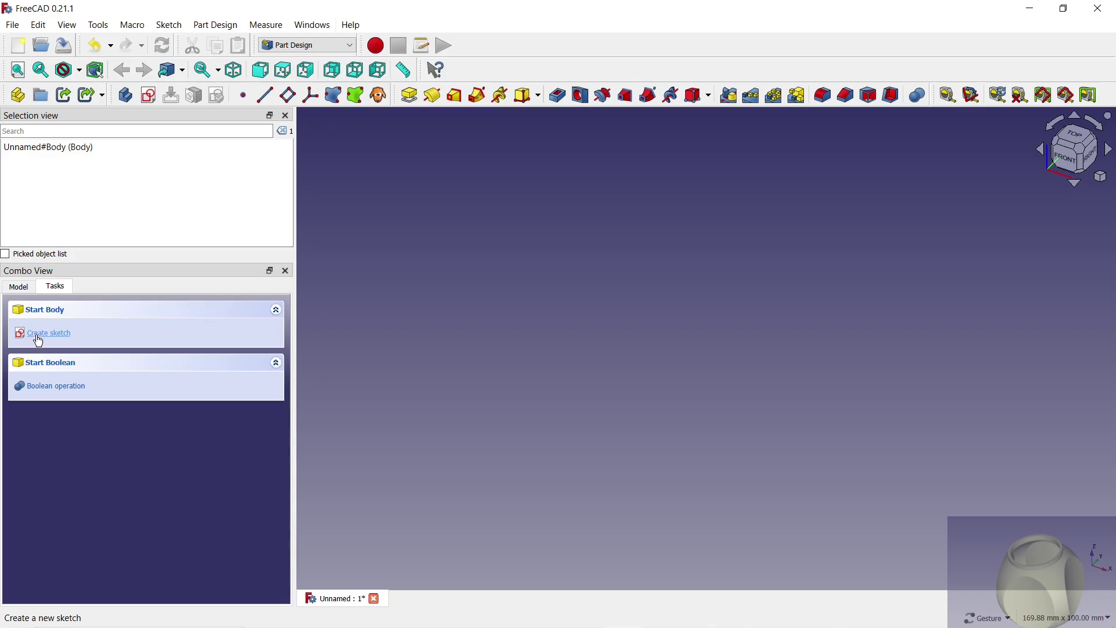
click(38, 341)
click(50, 374)
click(115, 318)
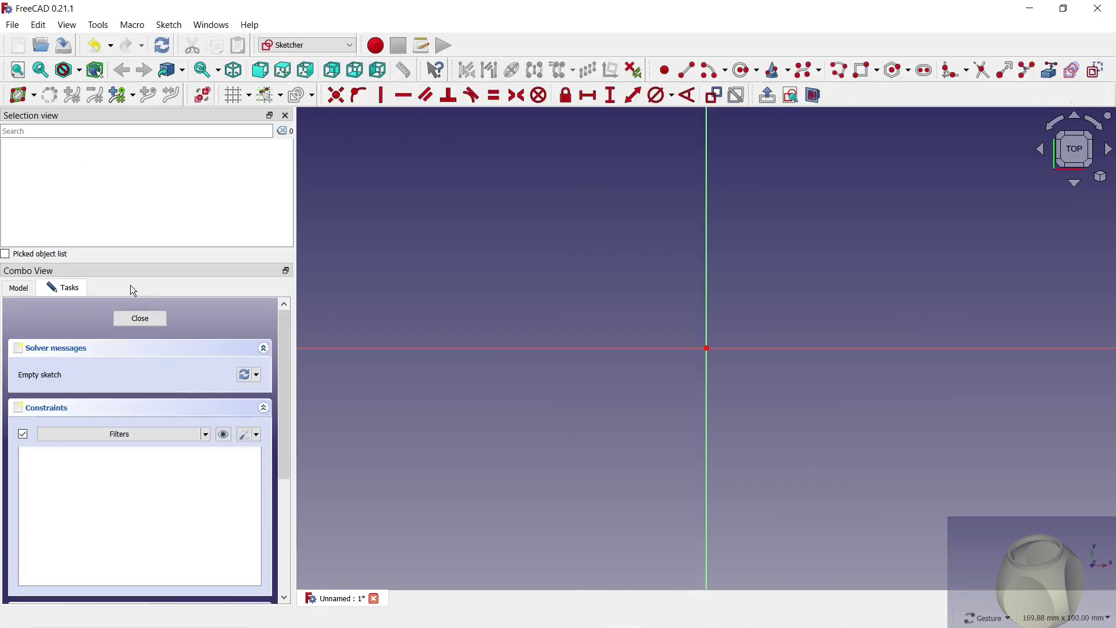
- Draw a circle centred on the origin with a 100 mm diameter
click(741, 70)
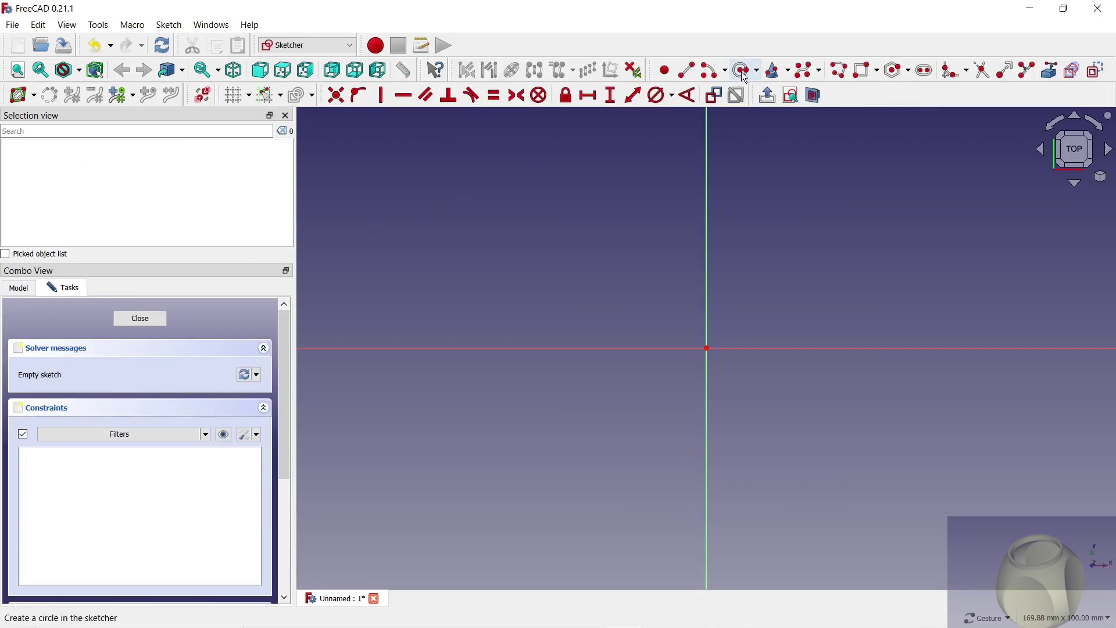
click(707, 348)
click(569, 254)
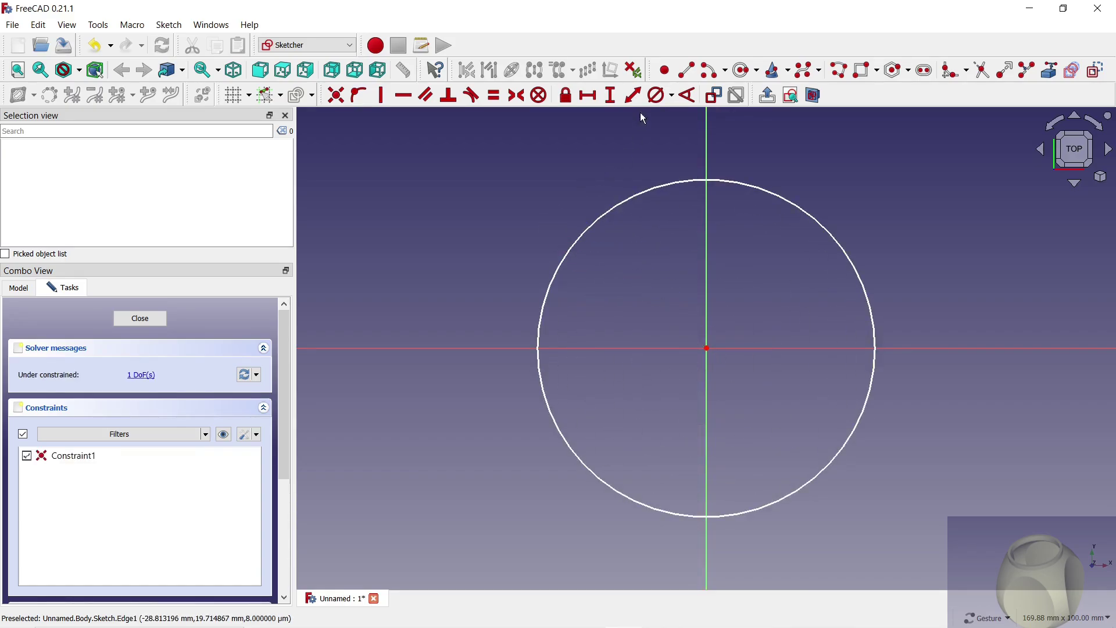
click(822, 225)
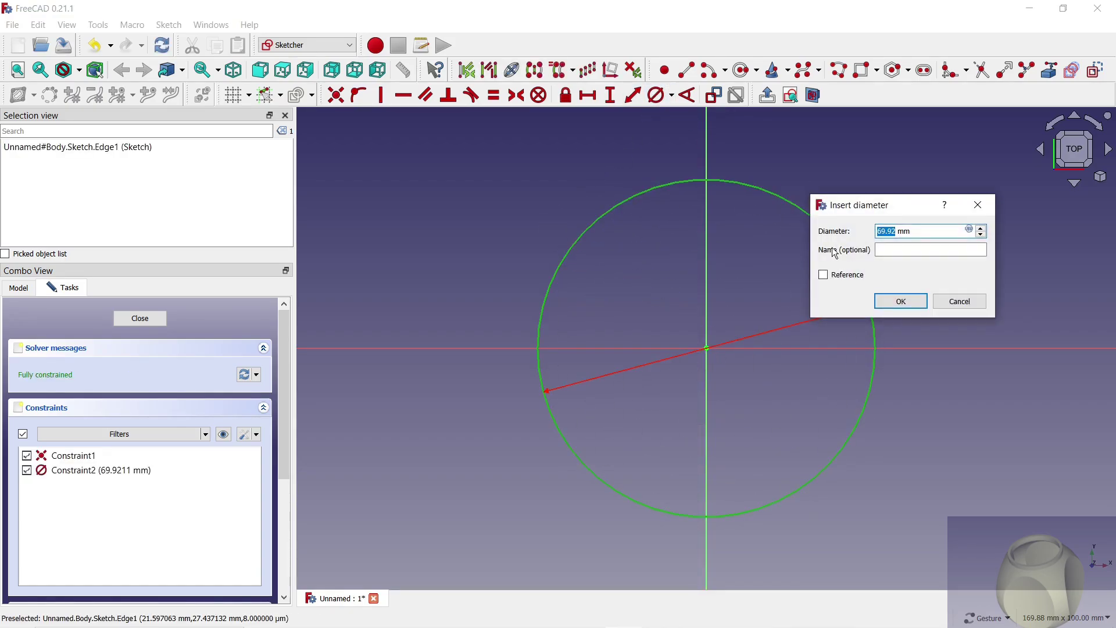
text(00)
key(Return)
scroll(846, 298, down, 2)
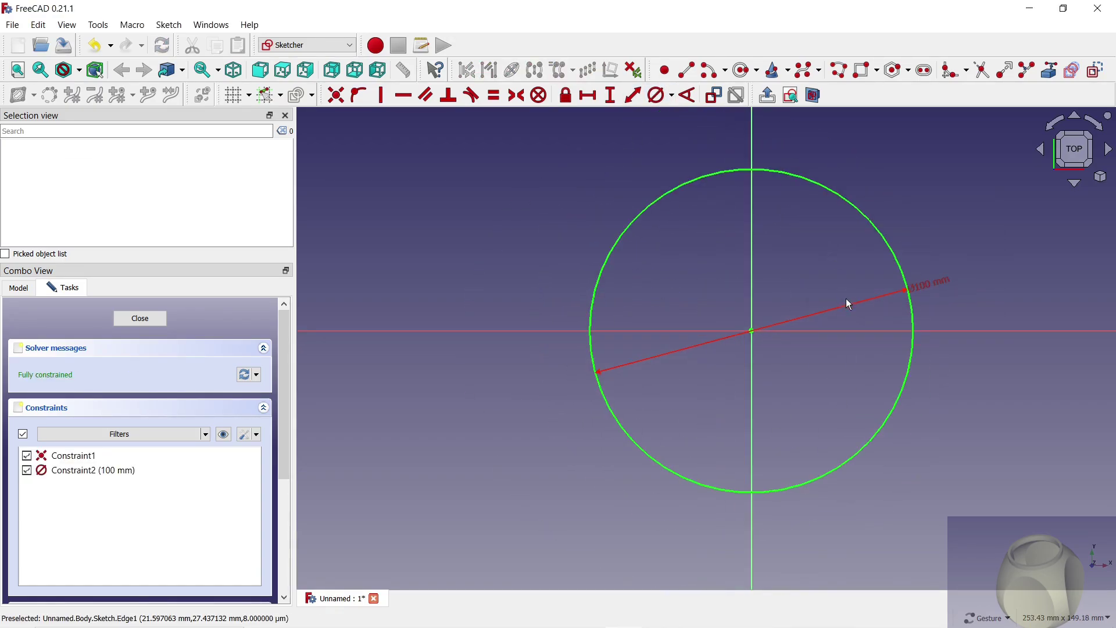
drag(932, 283, 957, 154)
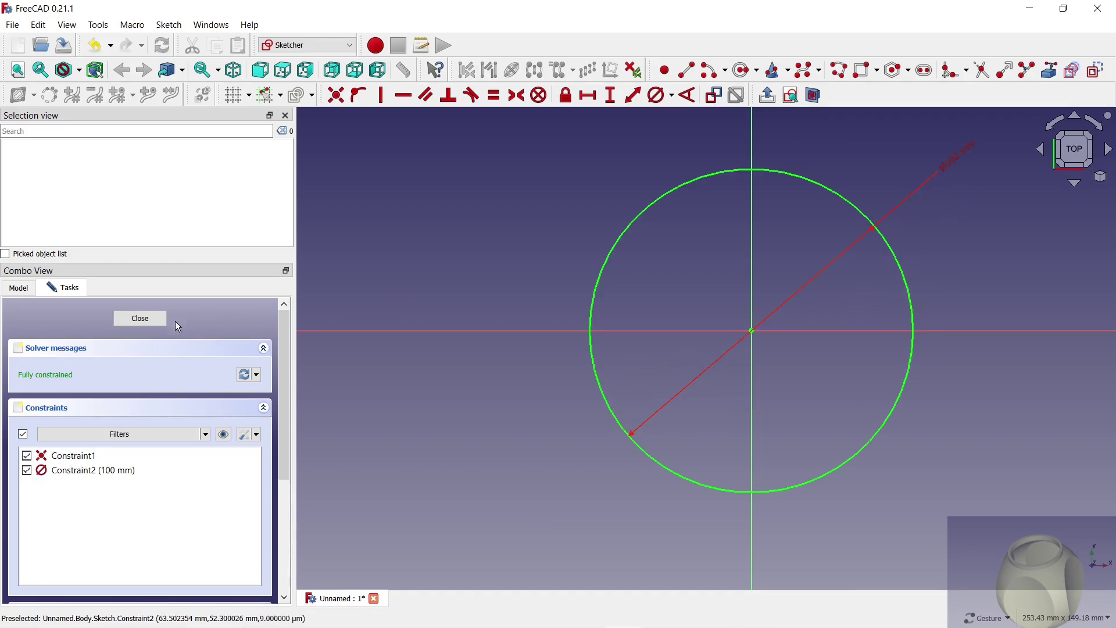
- Add a horizontal line across the circle and trim away its lower half
click(711, 70)
click(591, 331)
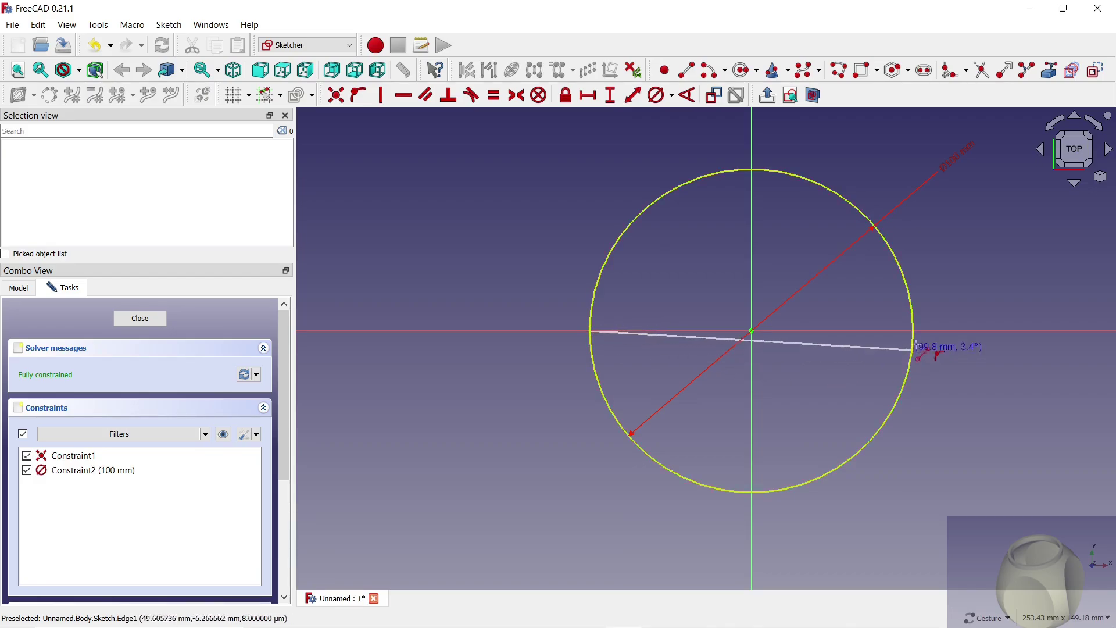
click(914, 331)
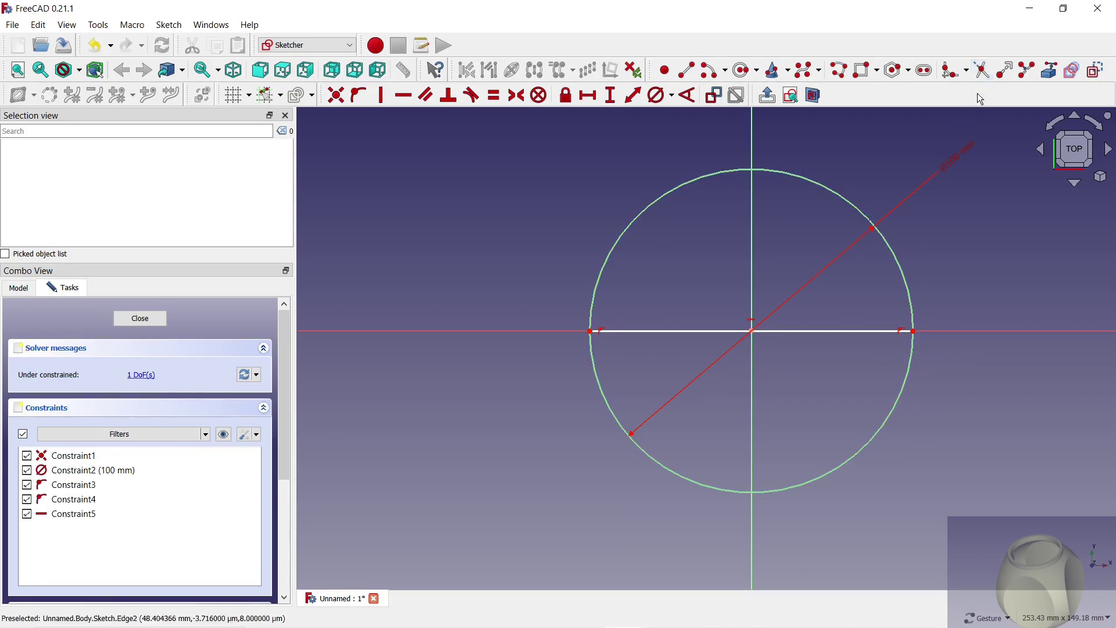
click(982, 70)
click(909, 372)
- Constrain the semicircle's straight edge to the origin and close the sketch
drag(879, 331, 874, 299)
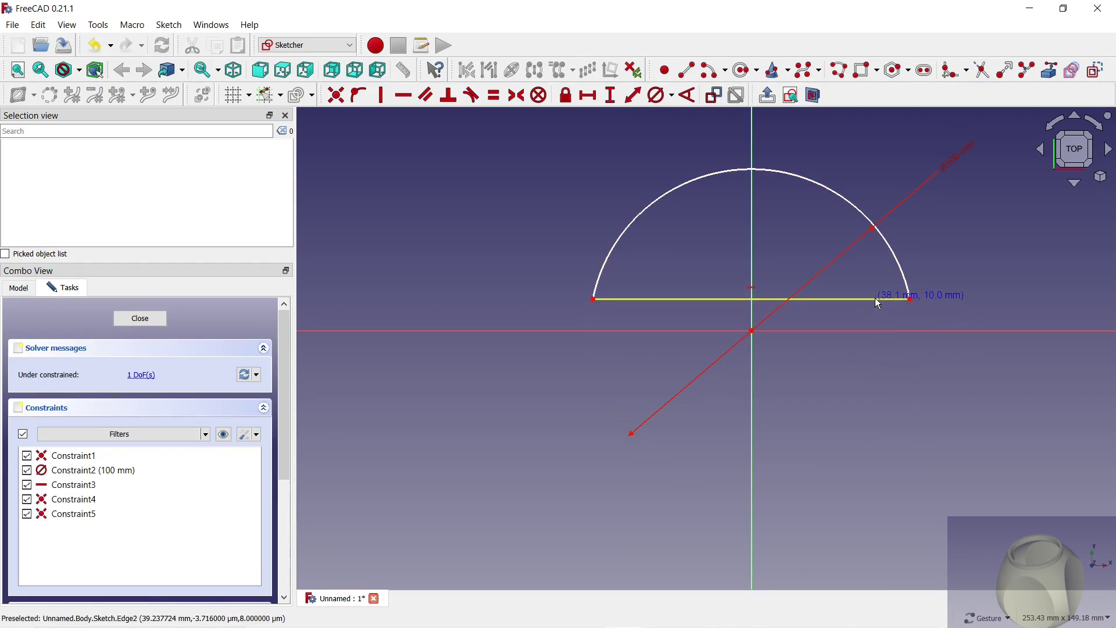
click(728, 299)
click(753, 332)
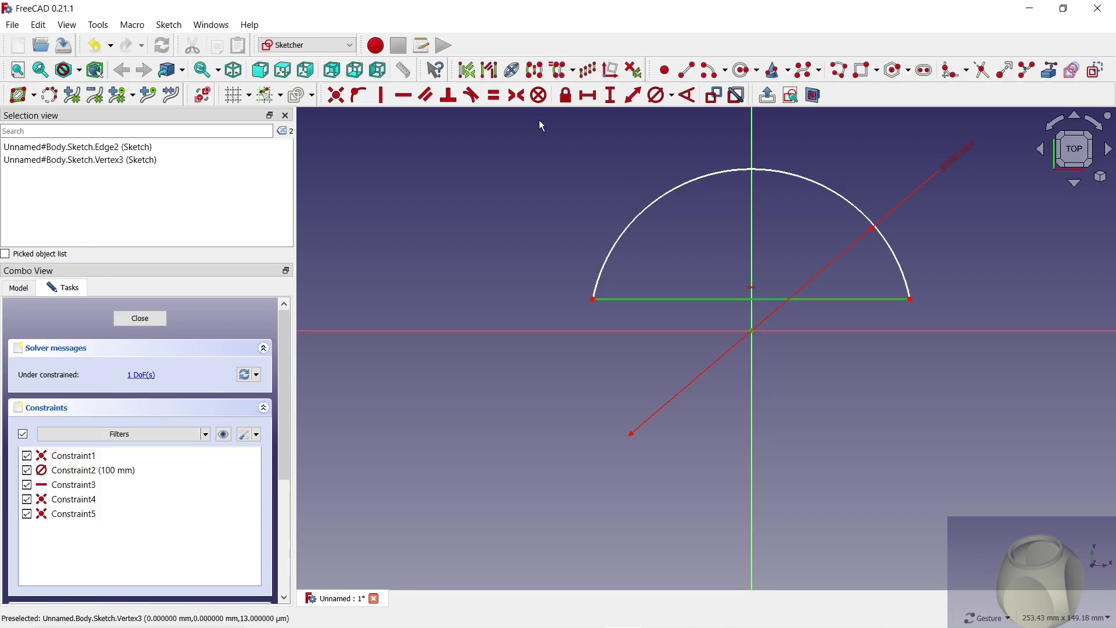
click(359, 93)
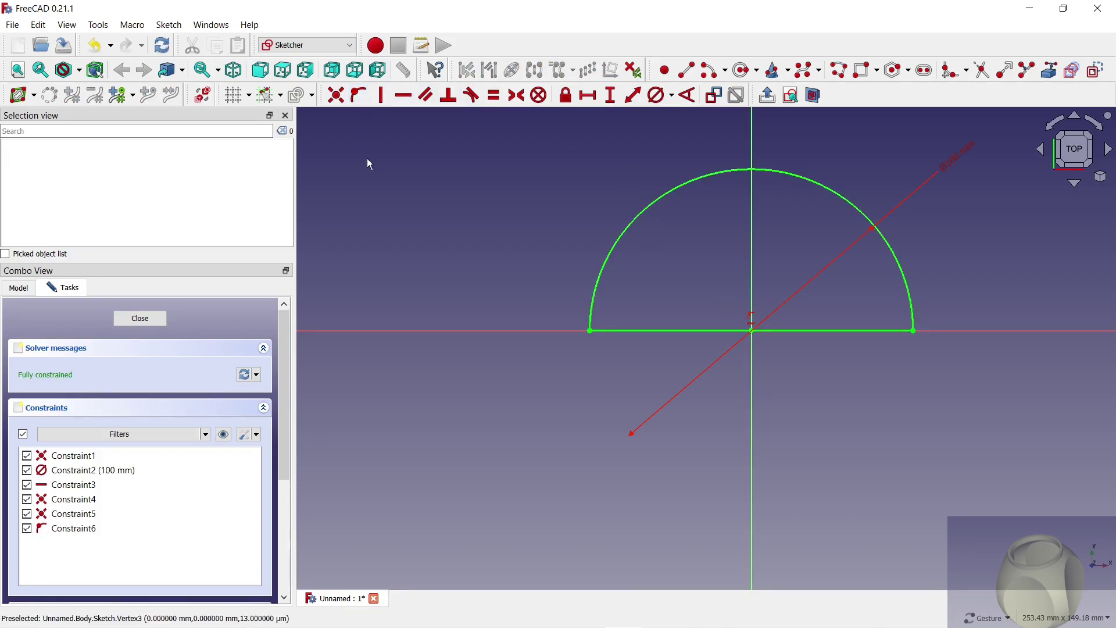
click(140, 319)
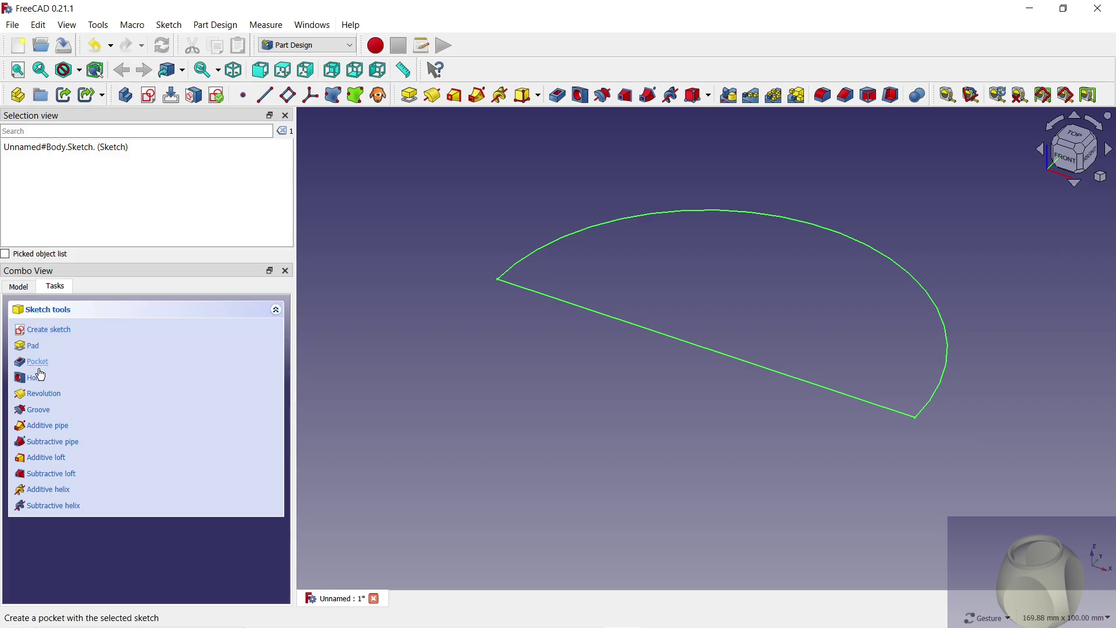
- Revolve the half-disc 360° about the X axis into a solid sphere
click(42, 400)
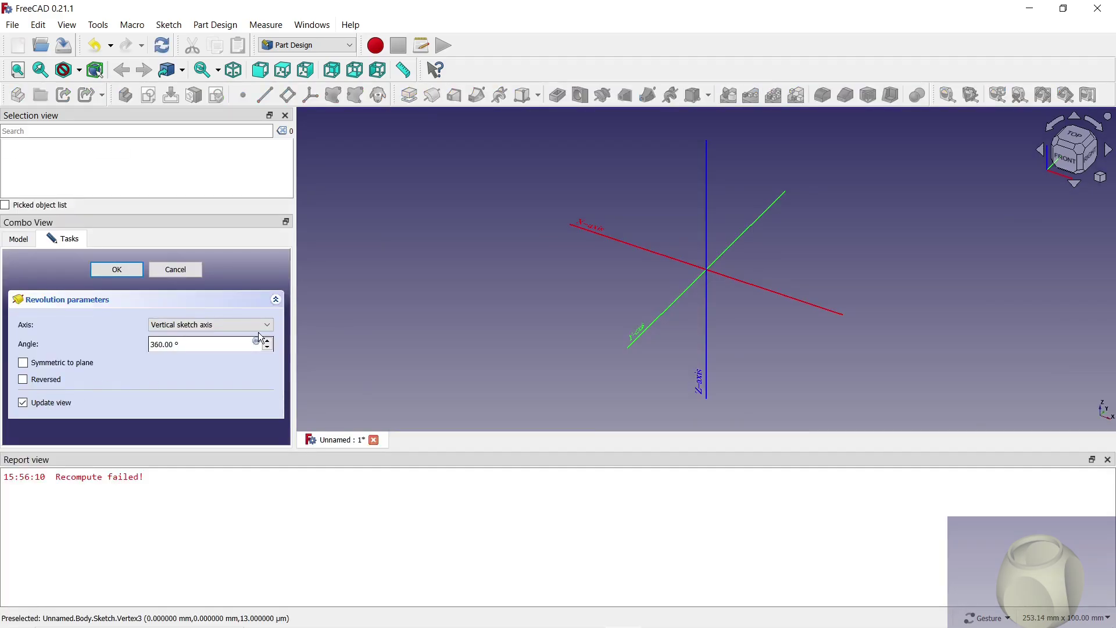
click(260, 326)
click(198, 386)
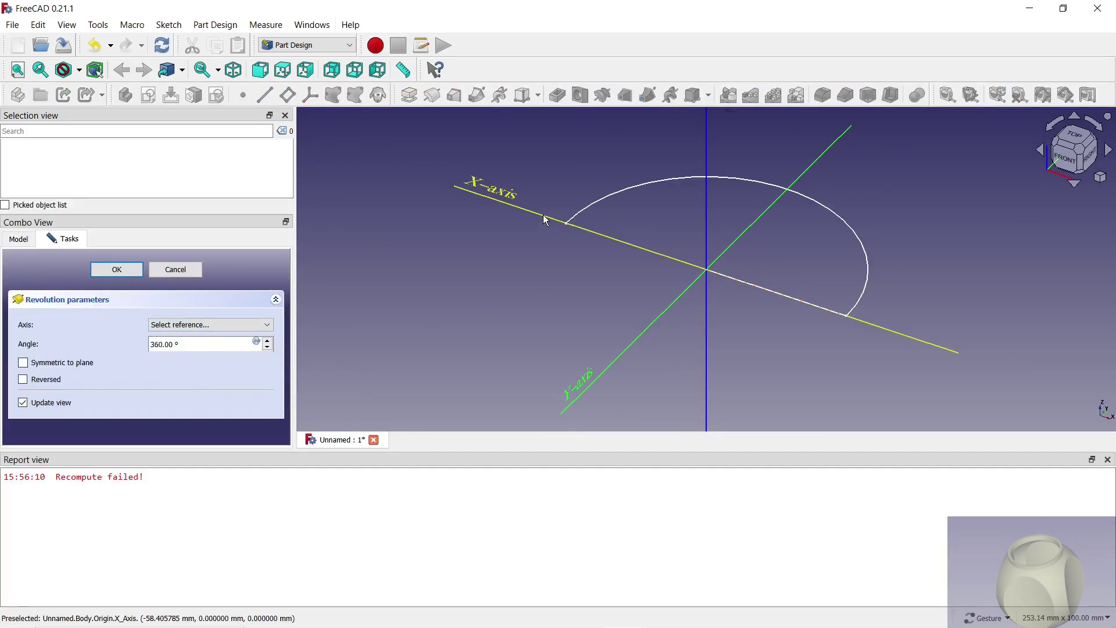
click(545, 220)
click(117, 270)
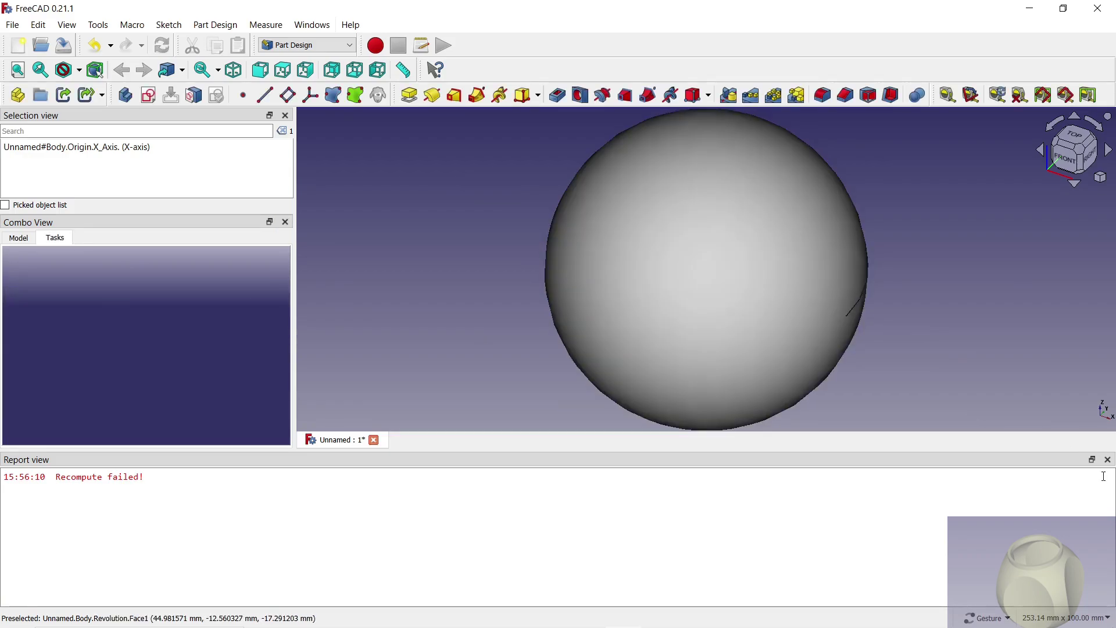
click(1109, 460)
- Orbit the sphere, show its profile sketch, and begin a new sketch
drag(816, 347, 710, 234)
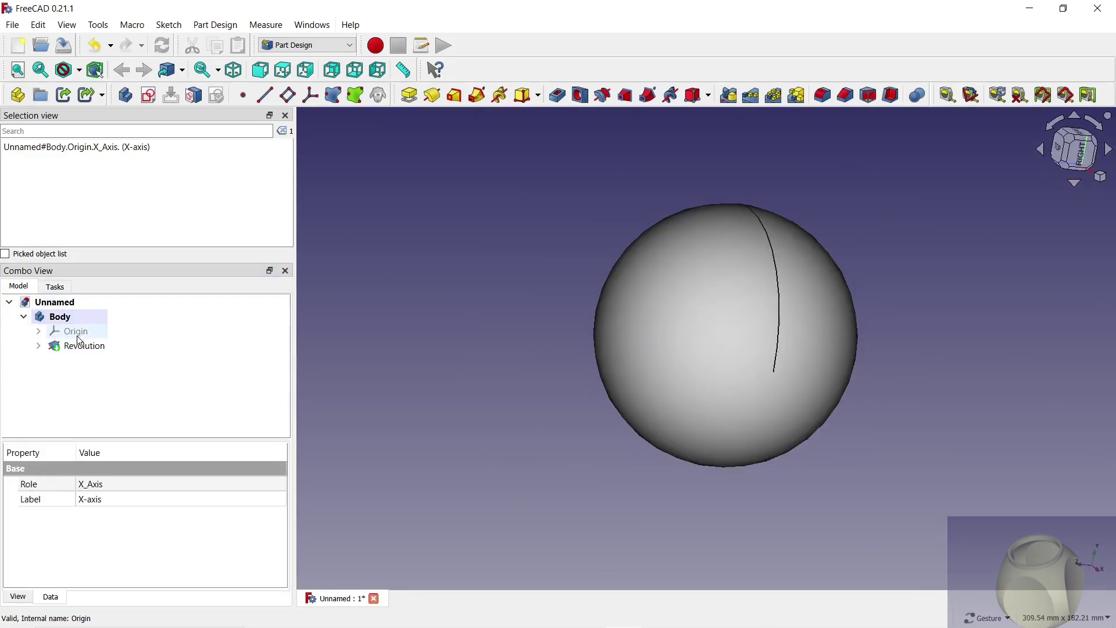
click(84, 362)
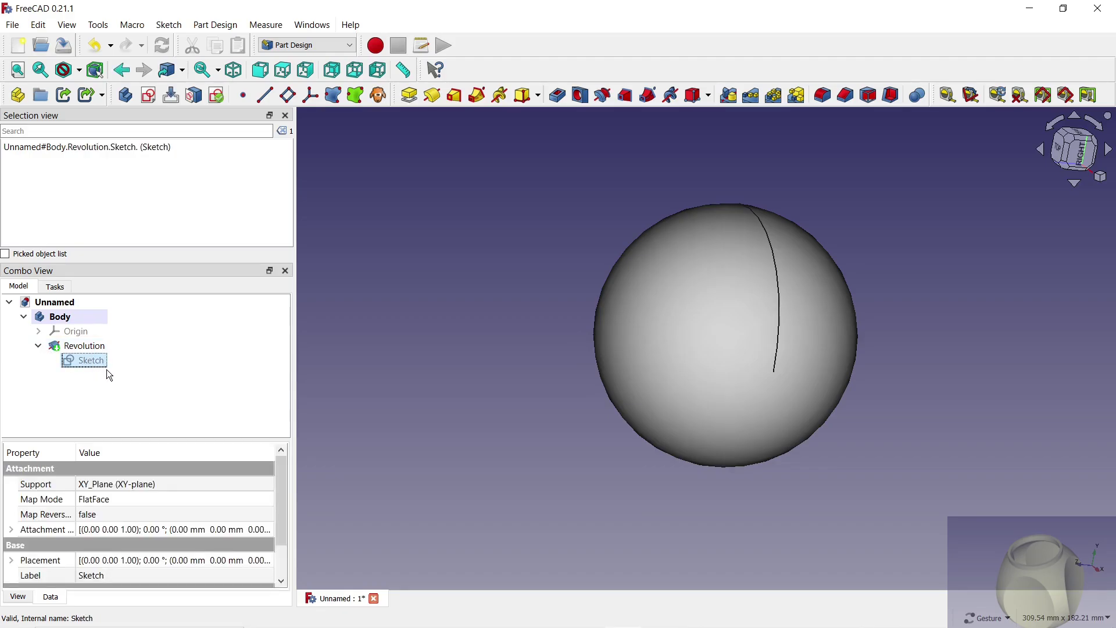
mouse_move(358, 449)
mouse_down()
mouse_move(611, 491)
mouse_move(635, 438)
mouse_up()
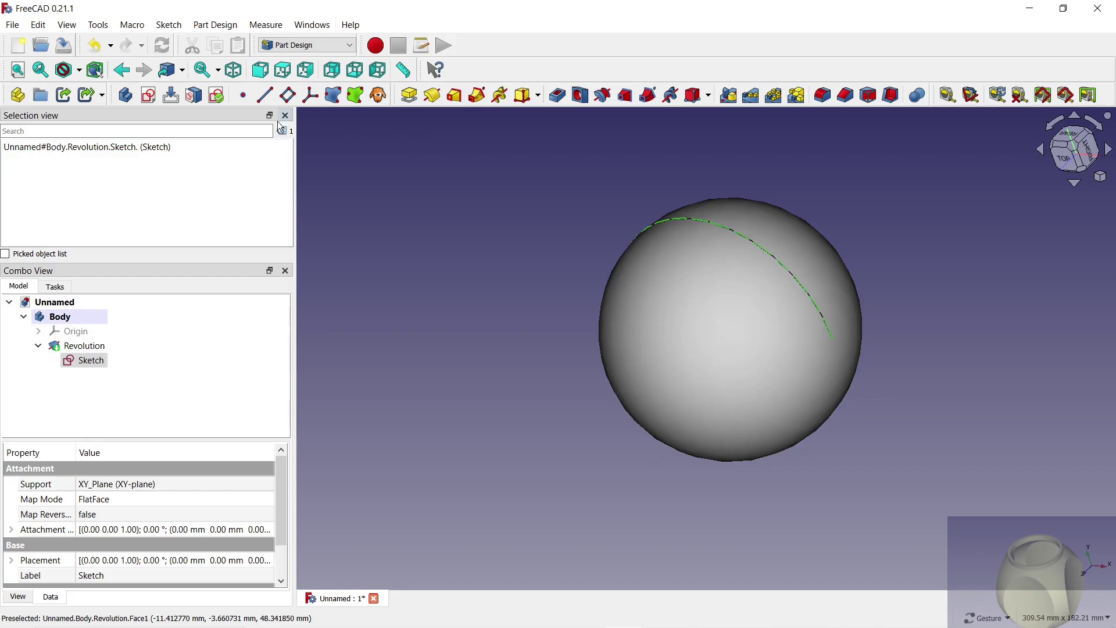
click(149, 96)
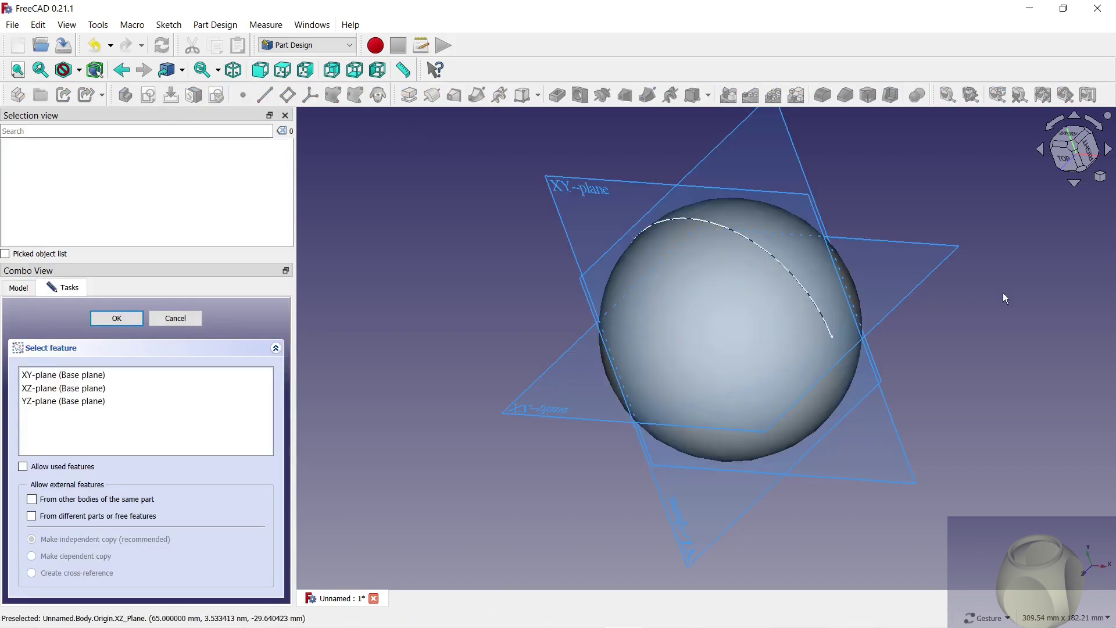
- On the YZ plane, draw a 150 mm diameter circle centred on the horizontal axis
mouse_move(1005, 297)
mouse_down()
mouse_move(971, 351)
mouse_move(995, 377)
mouse_up()
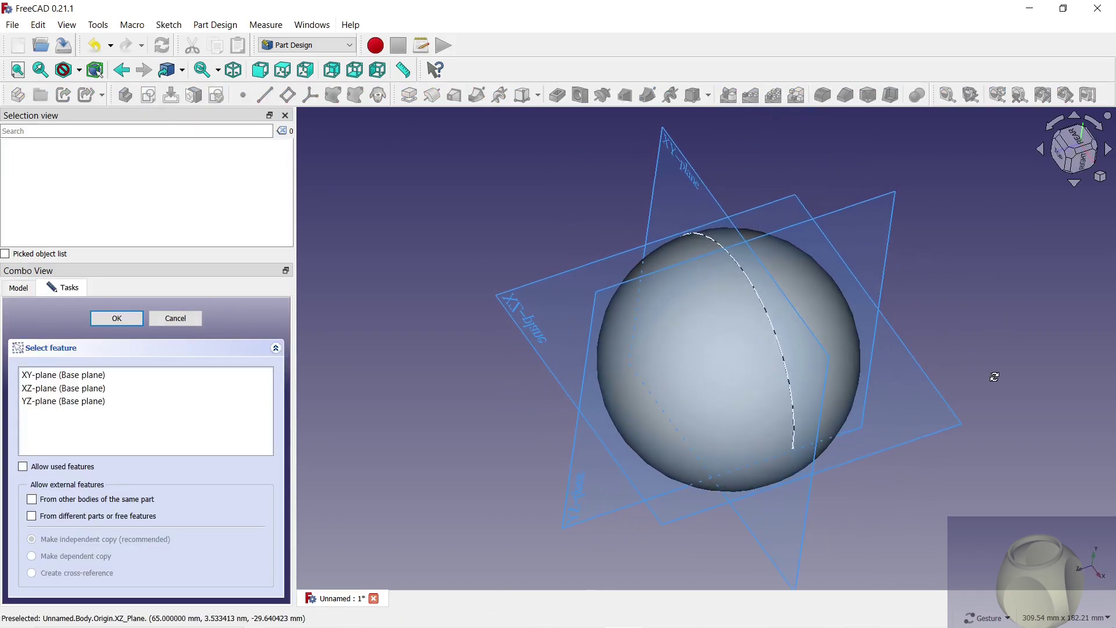
click(878, 235)
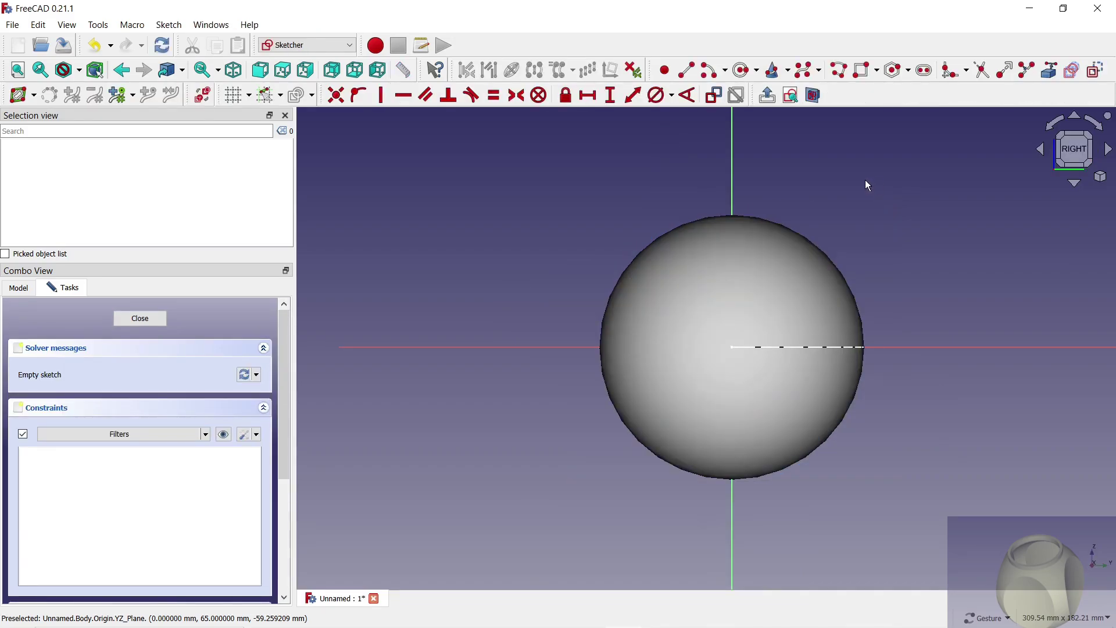
click(742, 69)
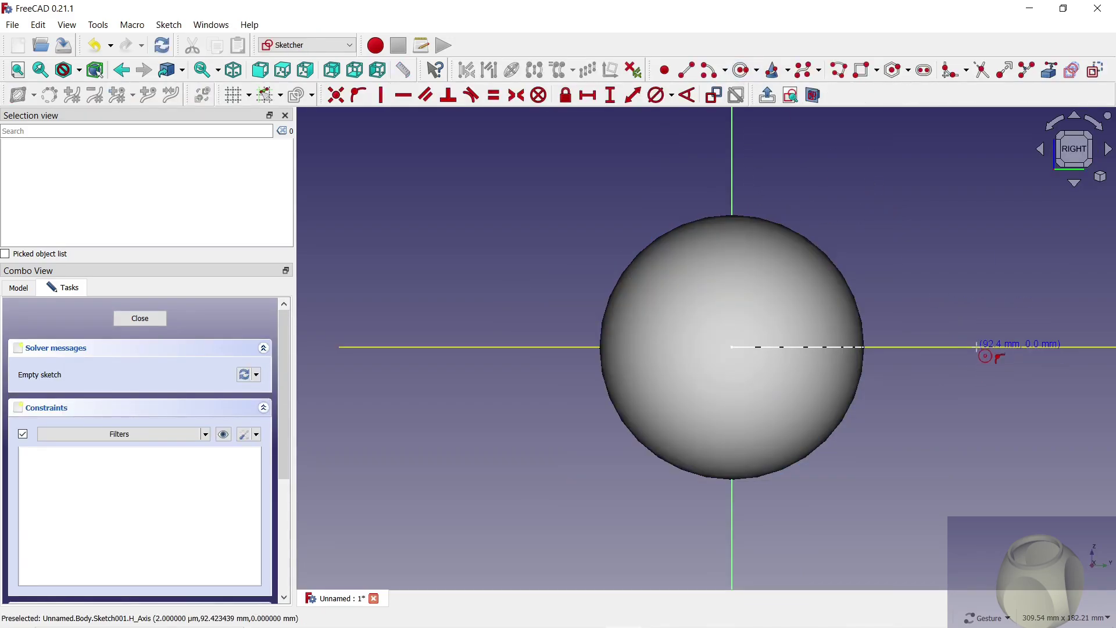
click(977, 346)
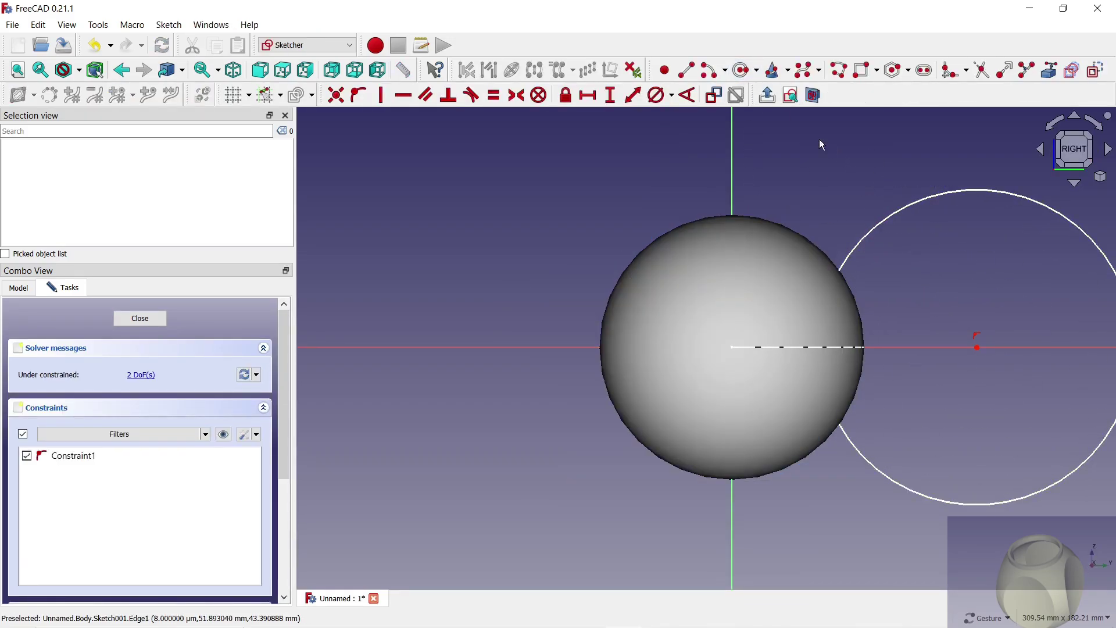
click(659, 95)
click(903, 214)
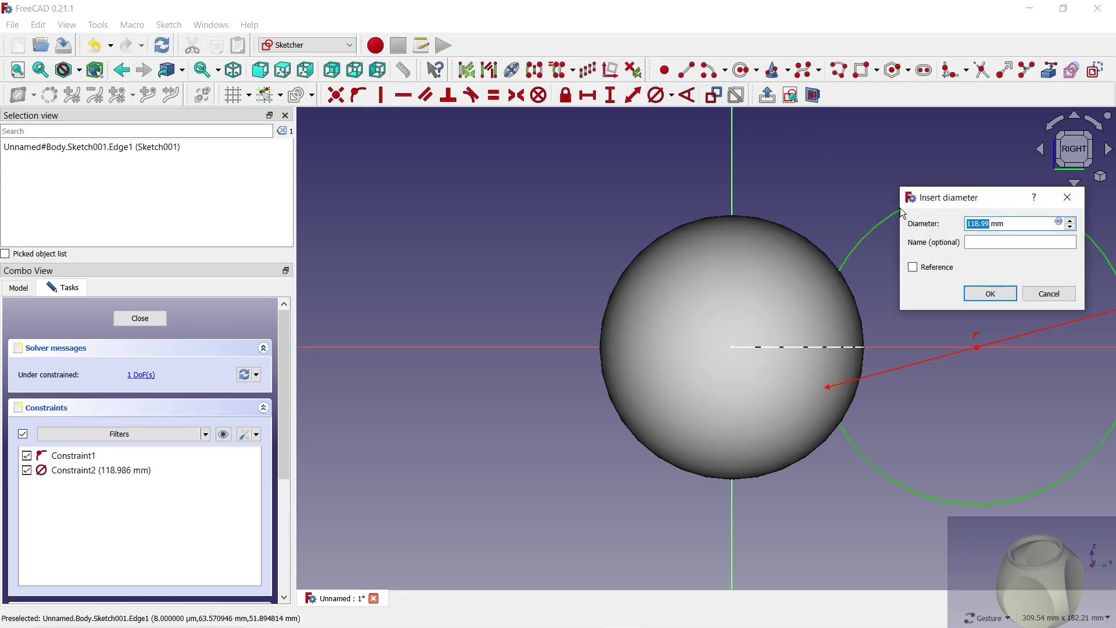
text(150)
key(Return)
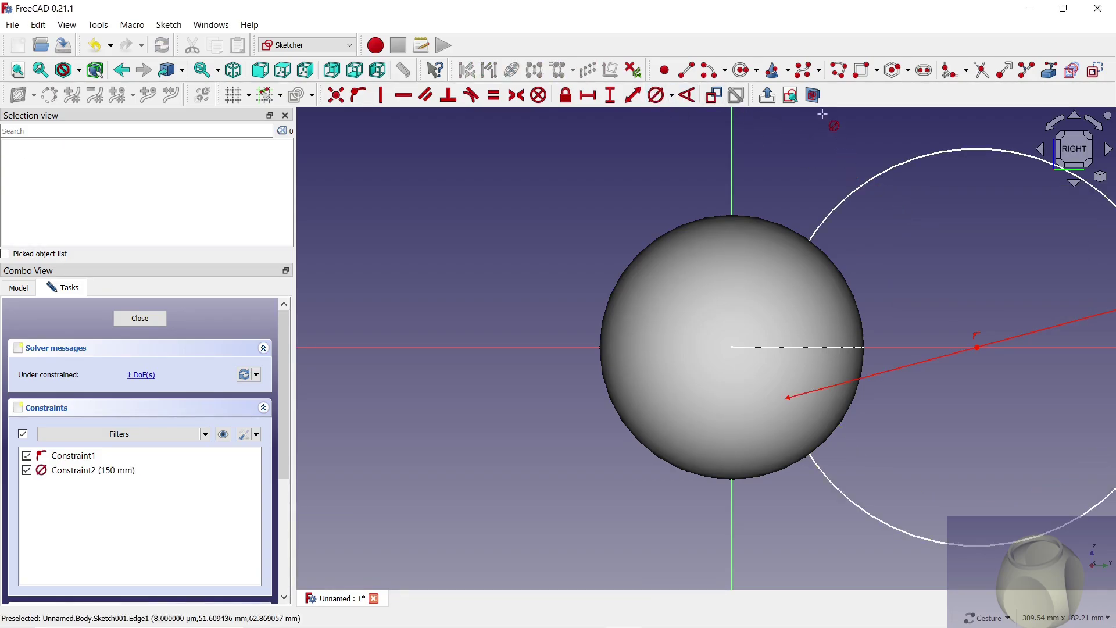
- Dimension the circle centre 110 mm from the origin and close the sketch
click(813, 95)
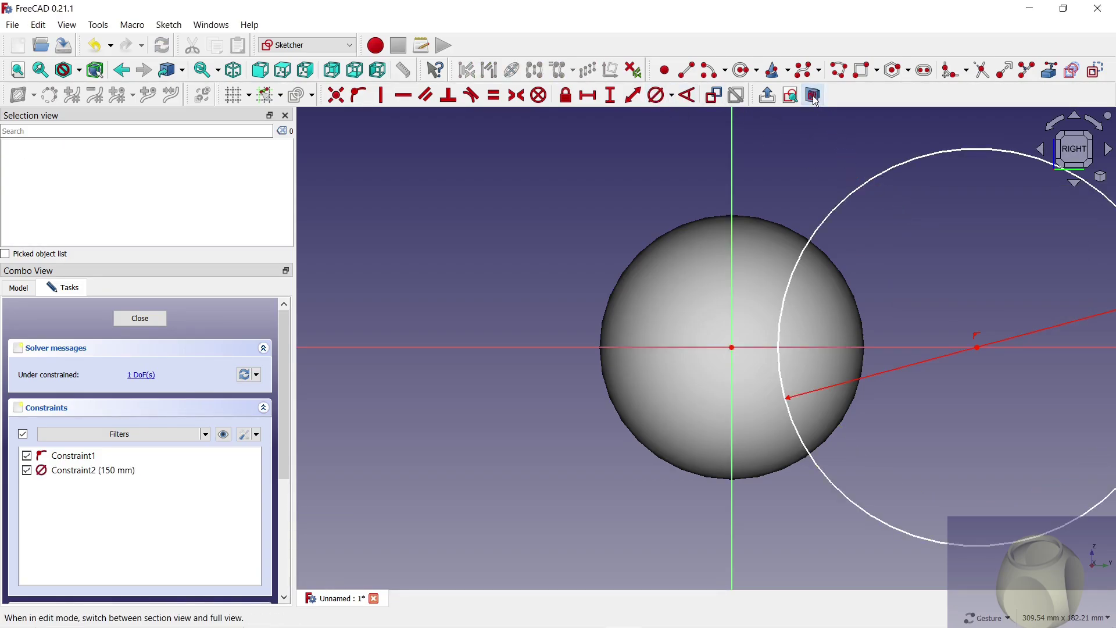
click(609, 95)
click(732, 348)
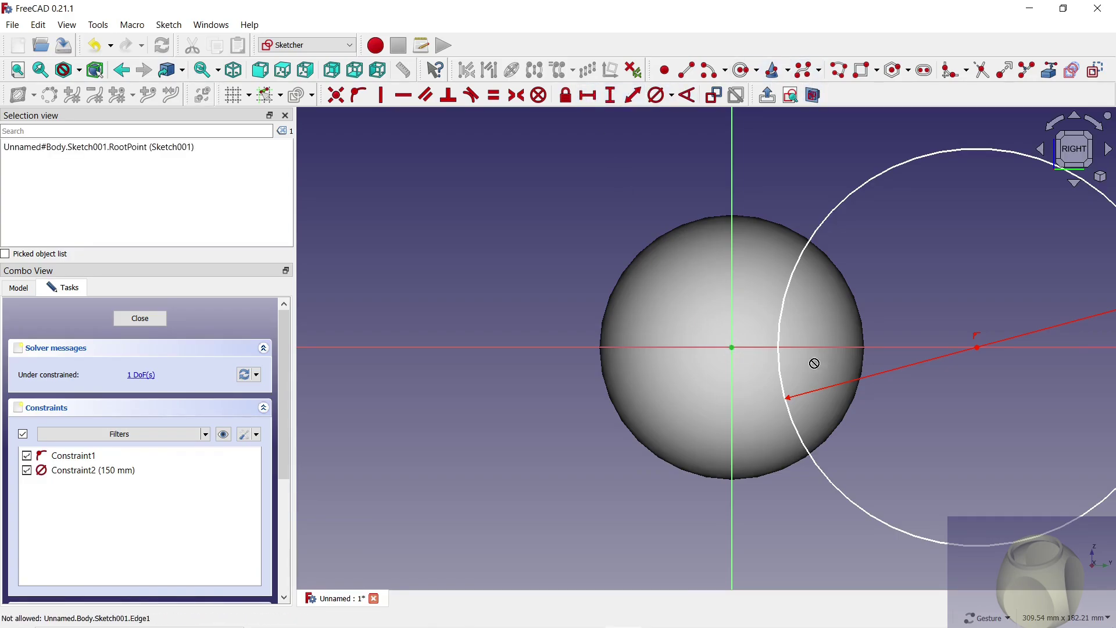
click(982, 347)
text(110)
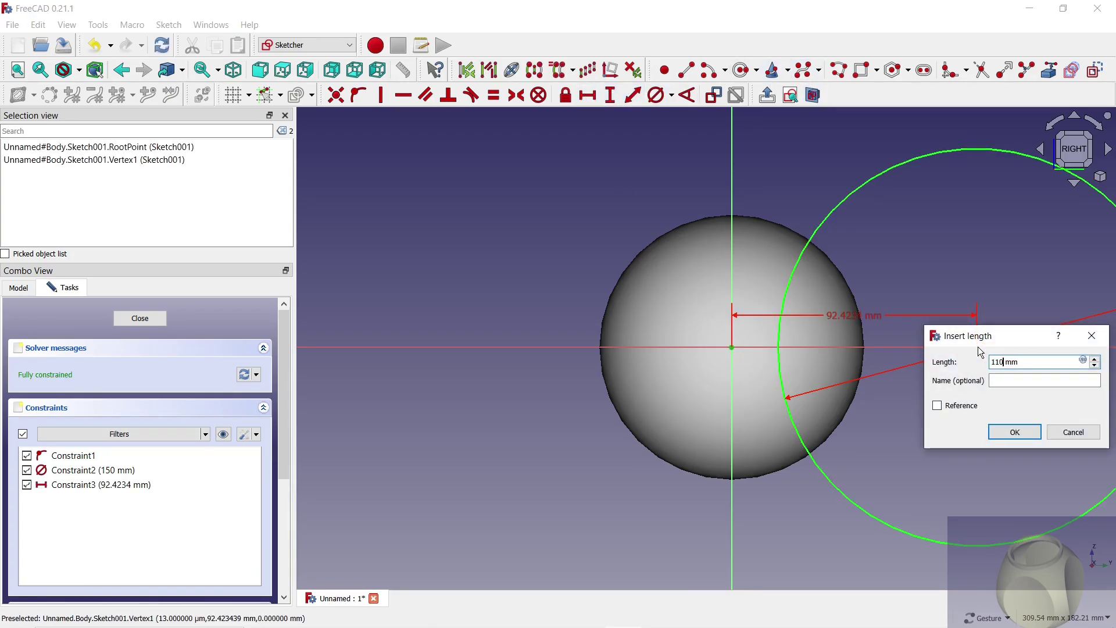
key(Return)
scroll(549, 403, down, 2)
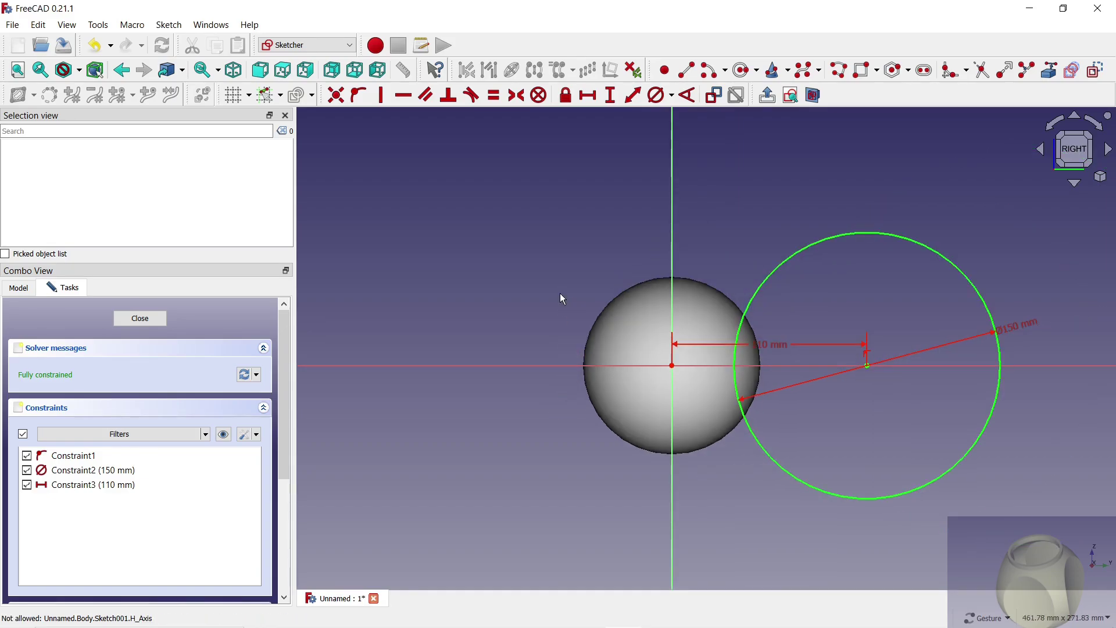
click(117, 319)
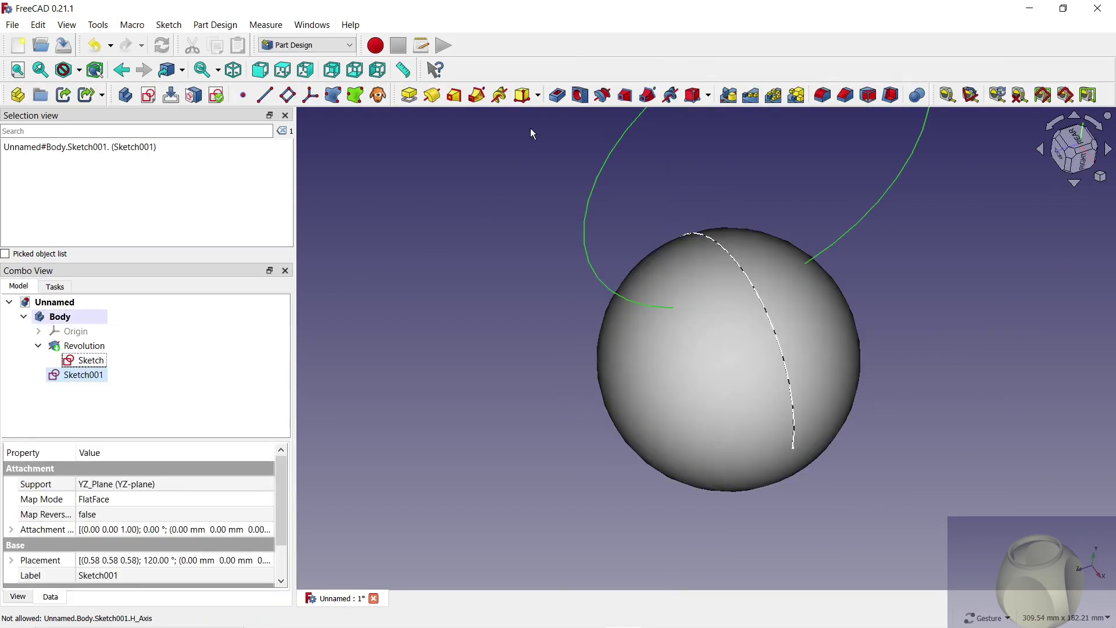
- Pocket the circle sketch Through all, symmetric to the plane
click(557, 95)
click(247, 374)
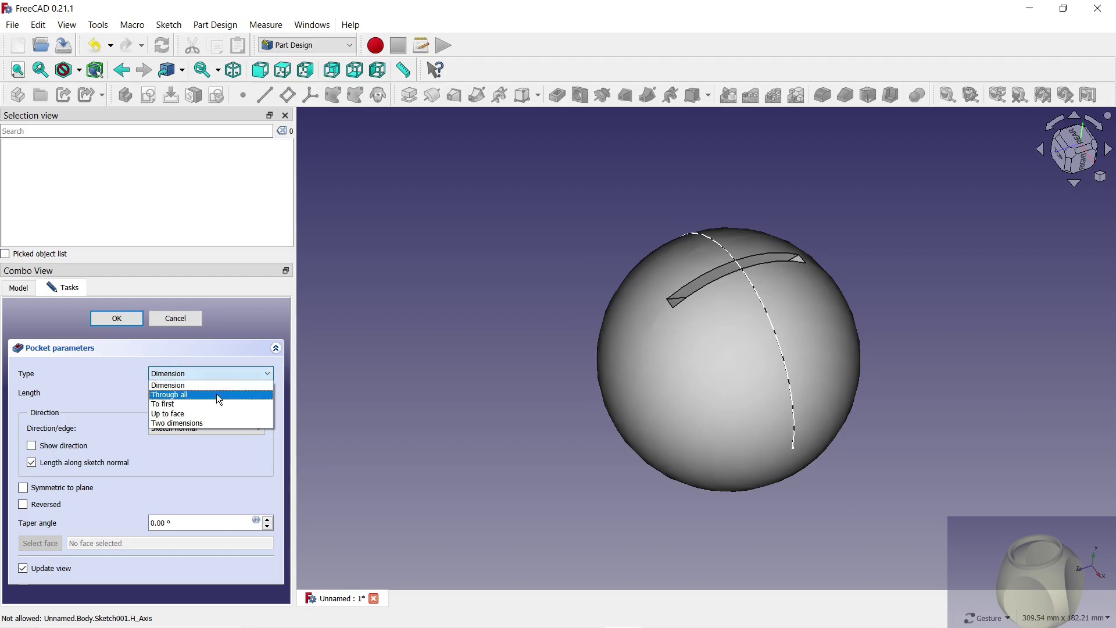
click(219, 398)
click(24, 472)
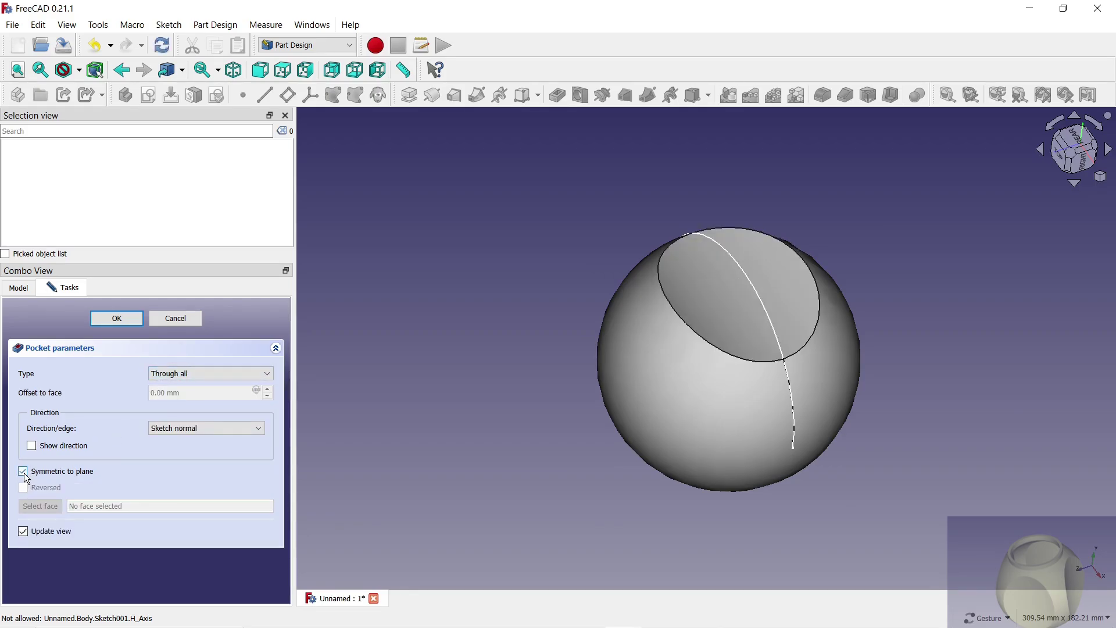
click(108, 320)
- Polar-pattern the pocket over 360° with four occurrences
click(74, 377)
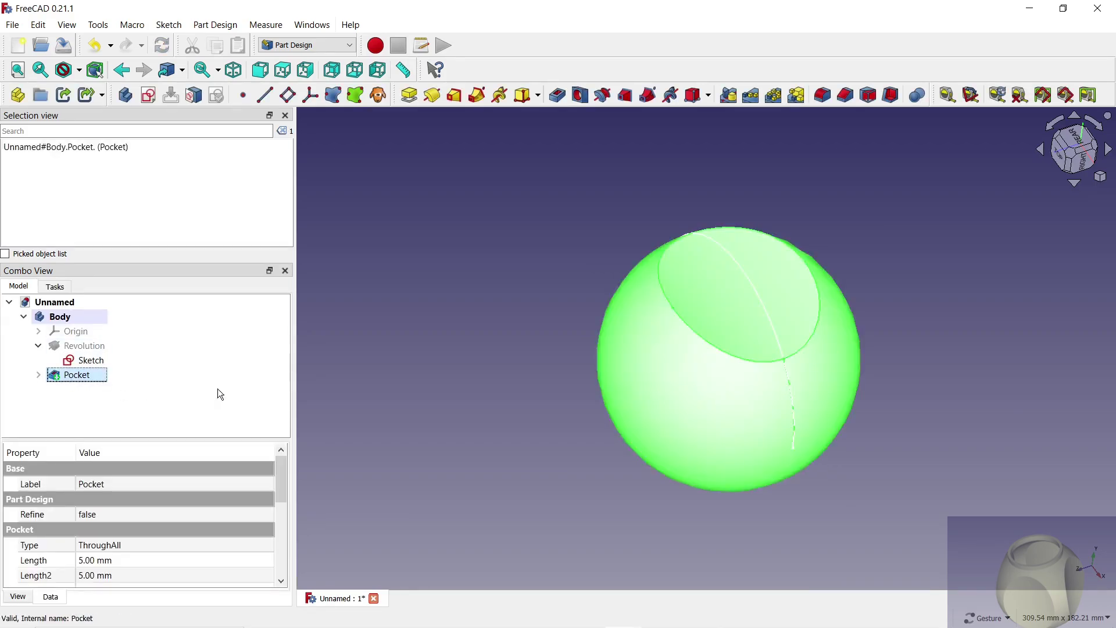
click(773, 95)
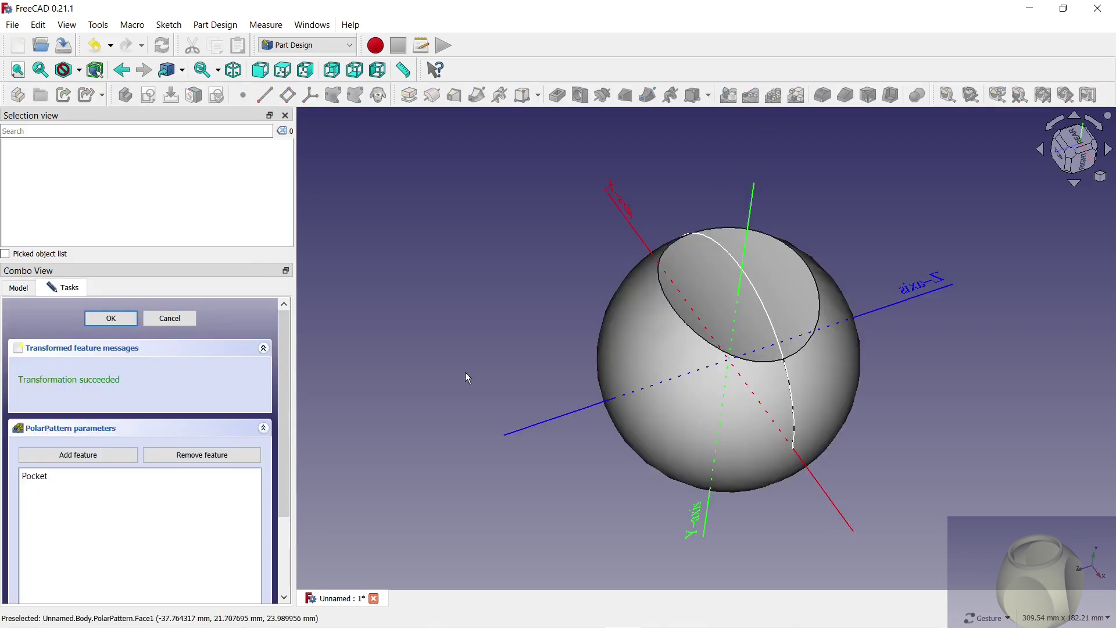
drag(289, 362, 284, 437)
drag(641, 500, 272, 561)
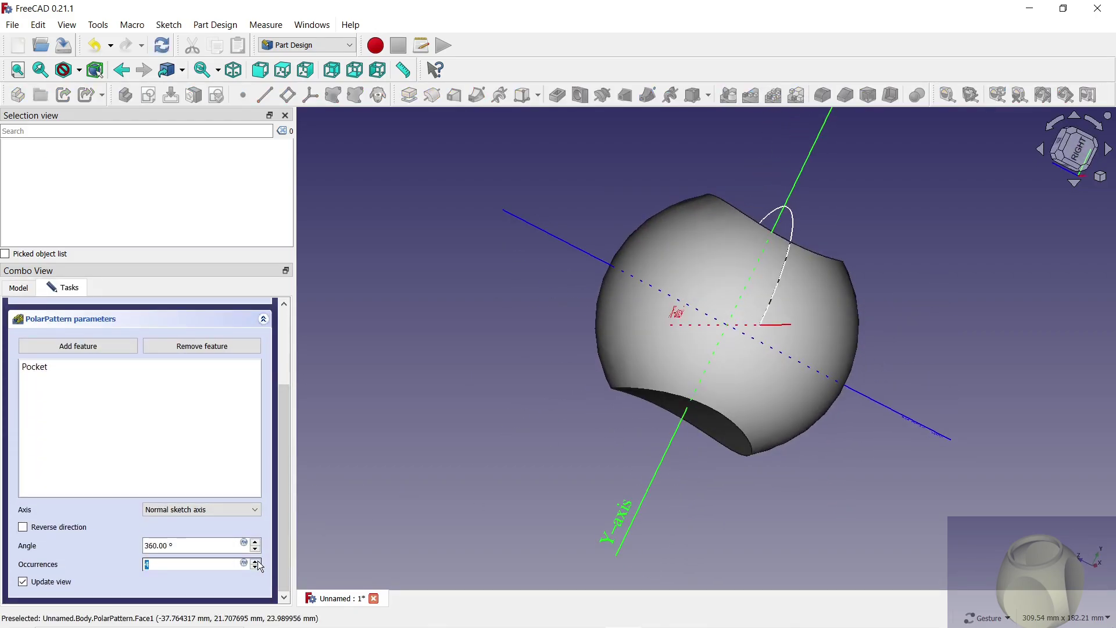
mouse_move(541, 448)
mouse_down()
mouse_move(535, 324)
mouse_move(389, 257)
mouse_move(425, 303)
mouse_move(384, 390)
mouse_up()
drag(279, 479, 286, 337)
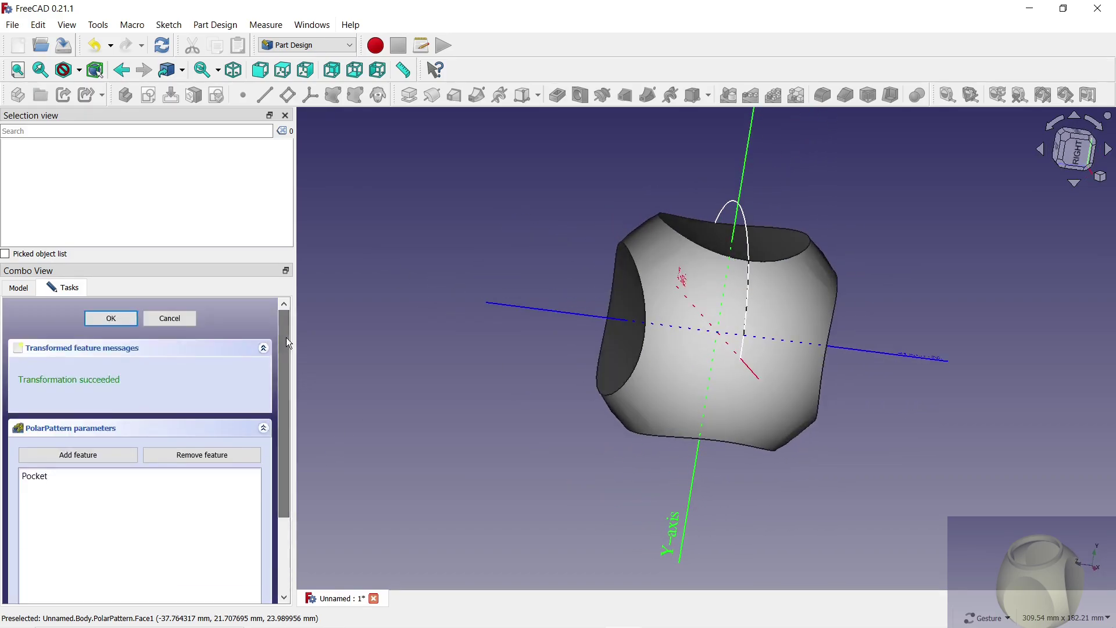
click(110, 319)
mouse_move(493, 241)
mouse_down()
mouse_move(556, 314)
mouse_move(556, 259)
mouse_move(503, 285)
mouse_up()
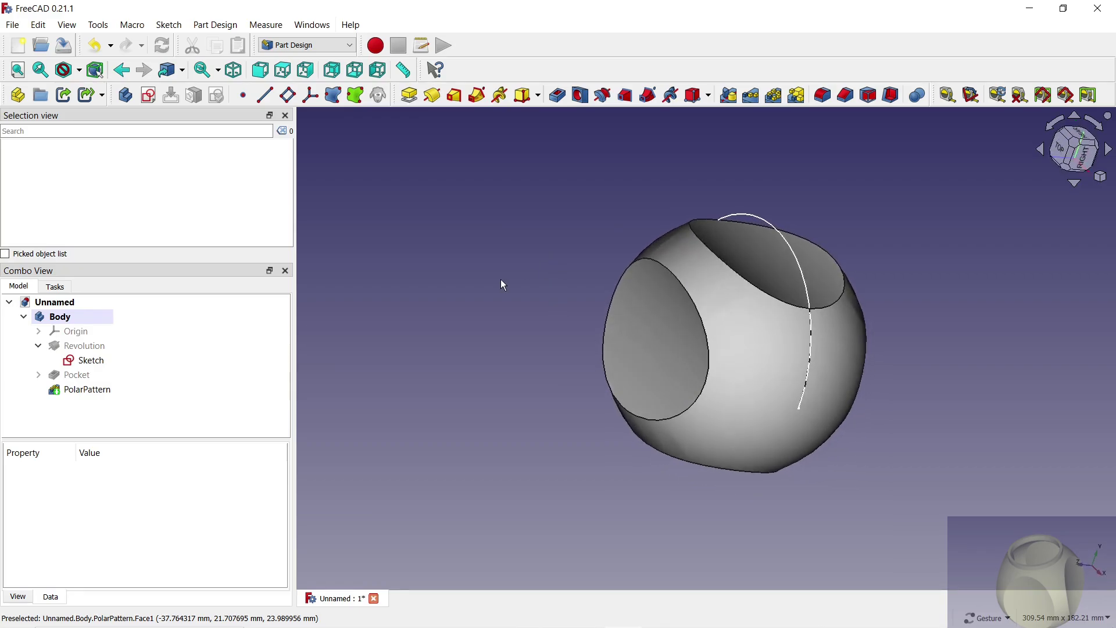
- Hide the revolution's sketch and reopen it for editing
click(89, 361)
key(space)
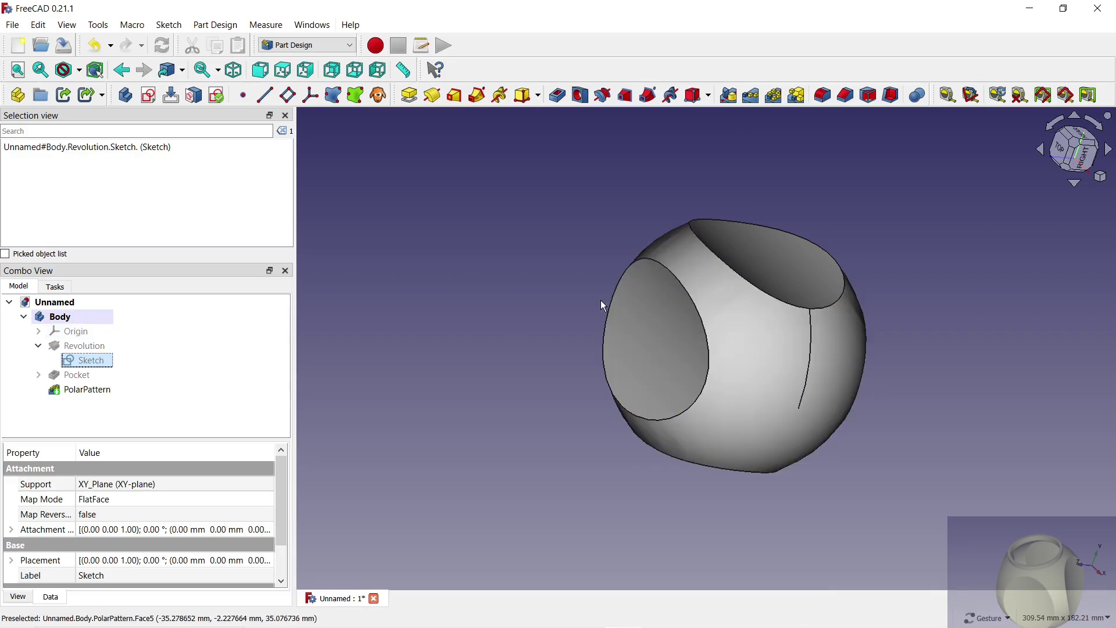
right_click(93, 366)
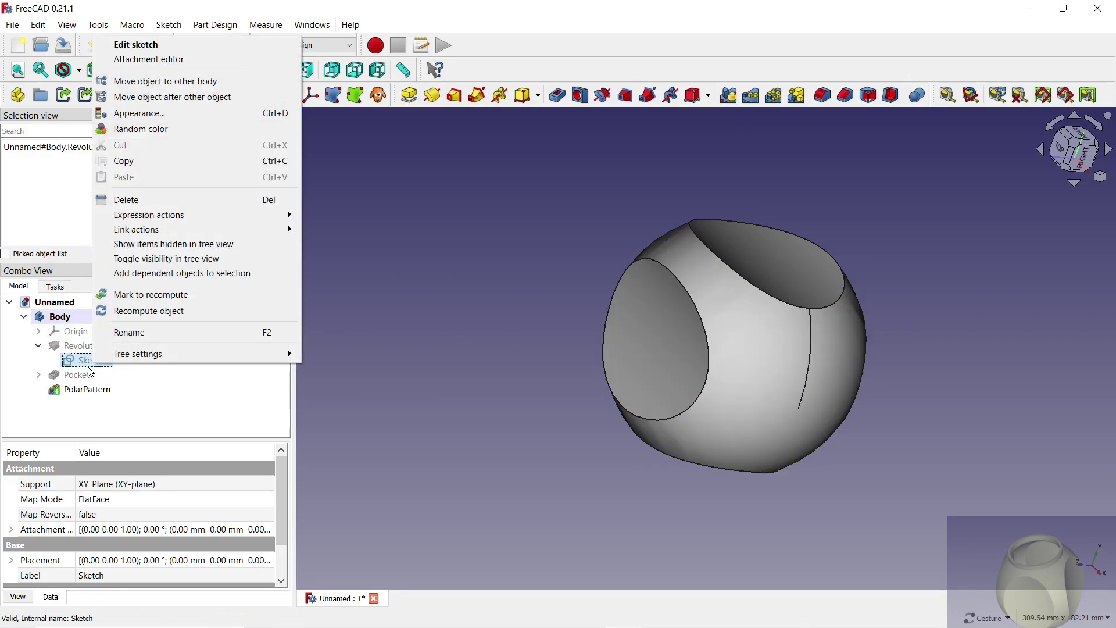
click(145, 45)
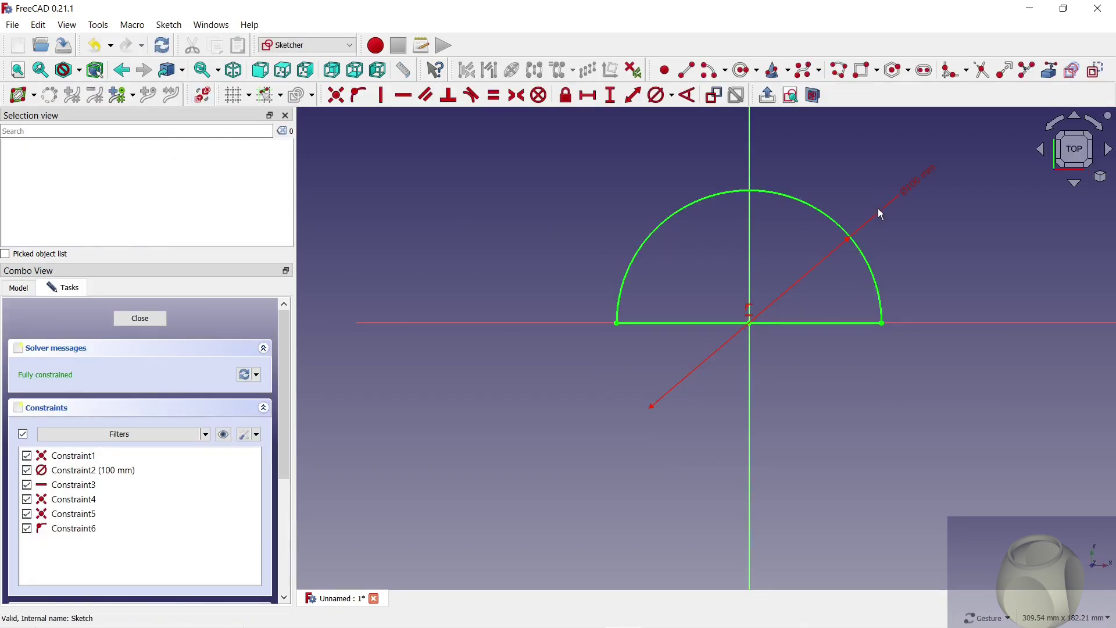
scroll(881, 279, up, 2)
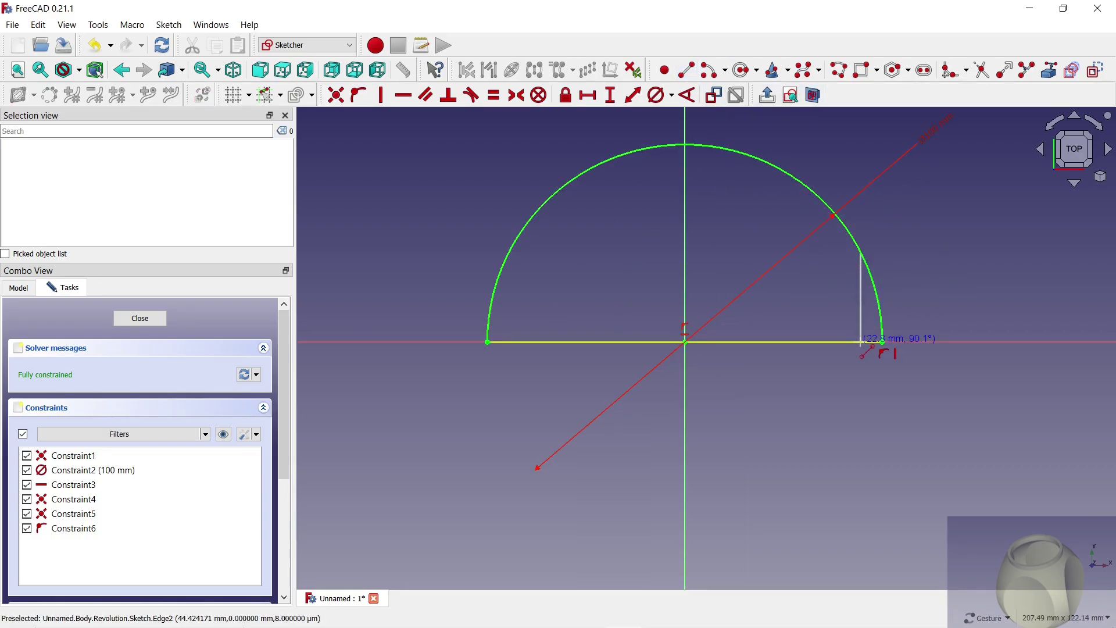
- Add a vertical line from arc to baseline and trim the geometry beyond it
click(860, 342)
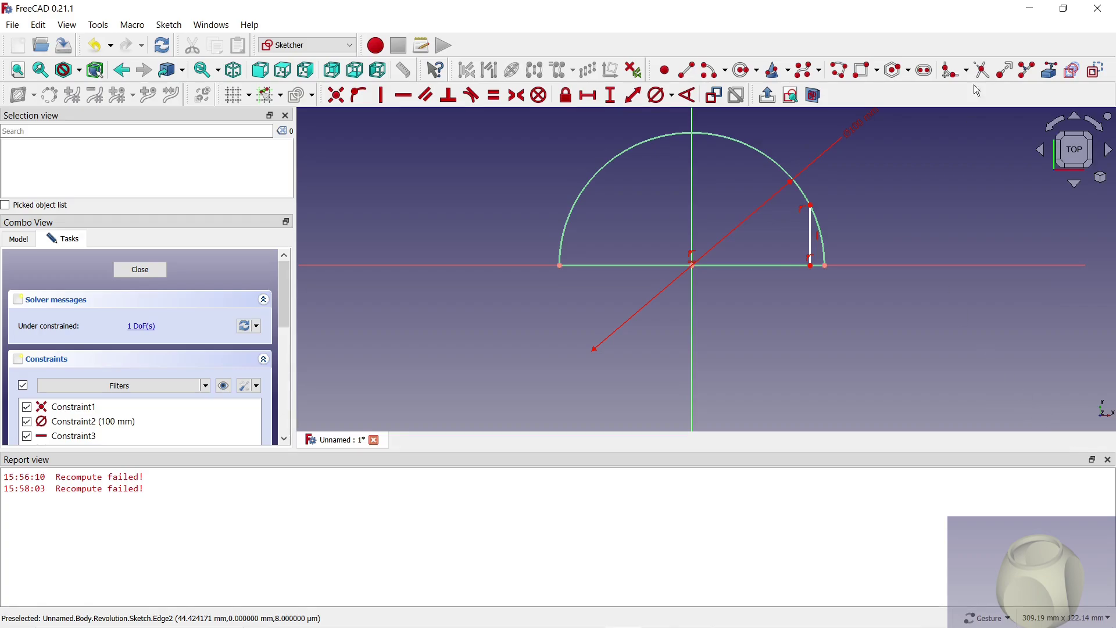
click(982, 70)
scroll(840, 269, up, 3)
click(817, 328)
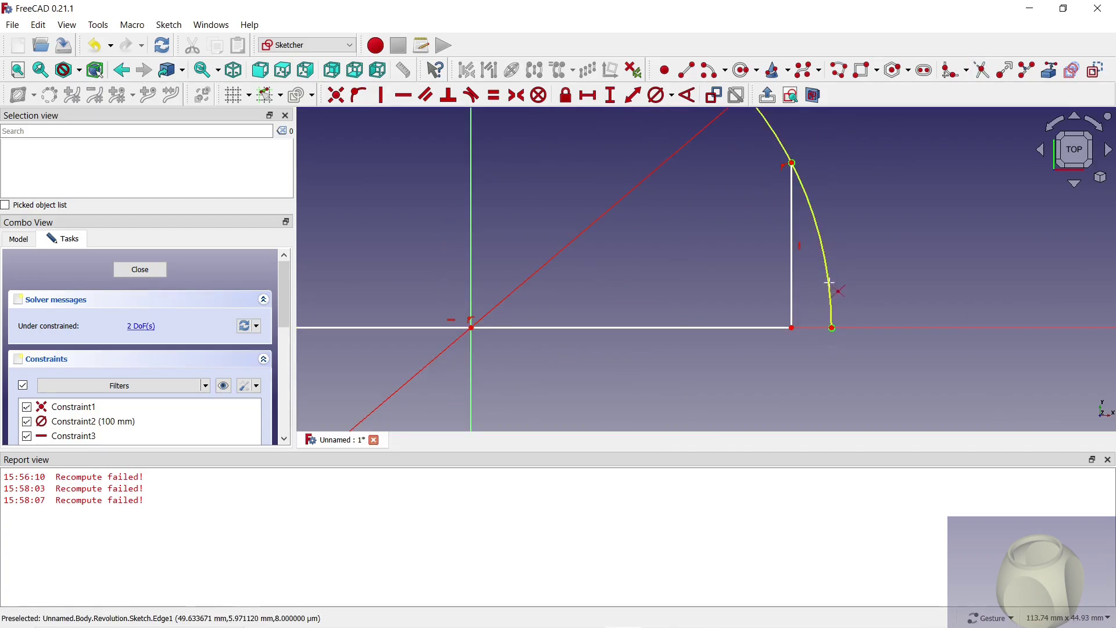
click(830, 283)
click(1108, 460)
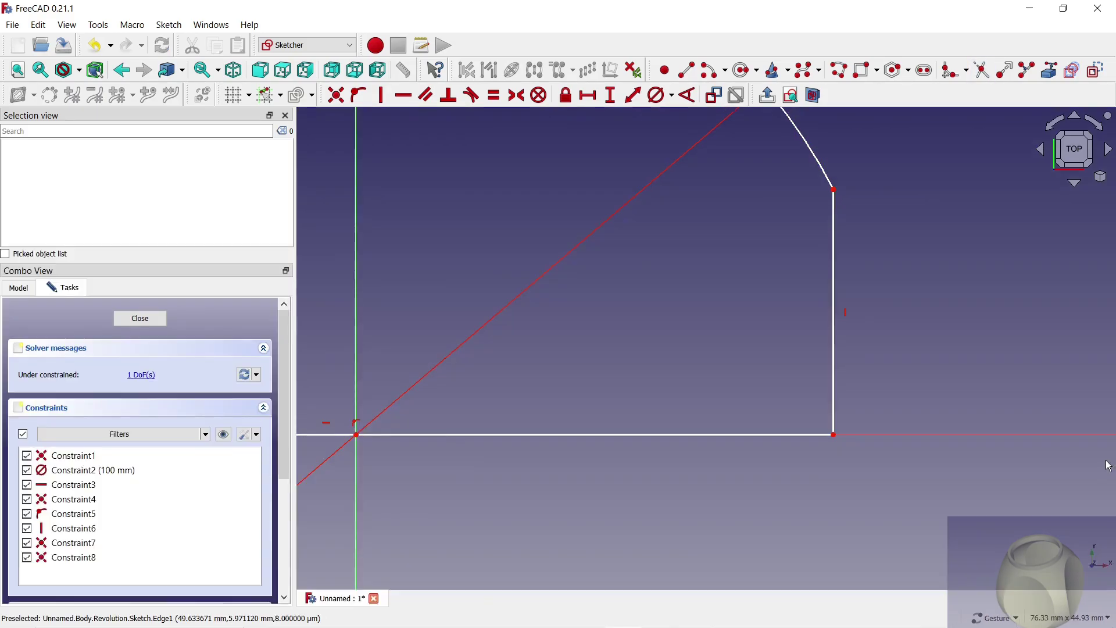
scroll(693, 341, down, 1)
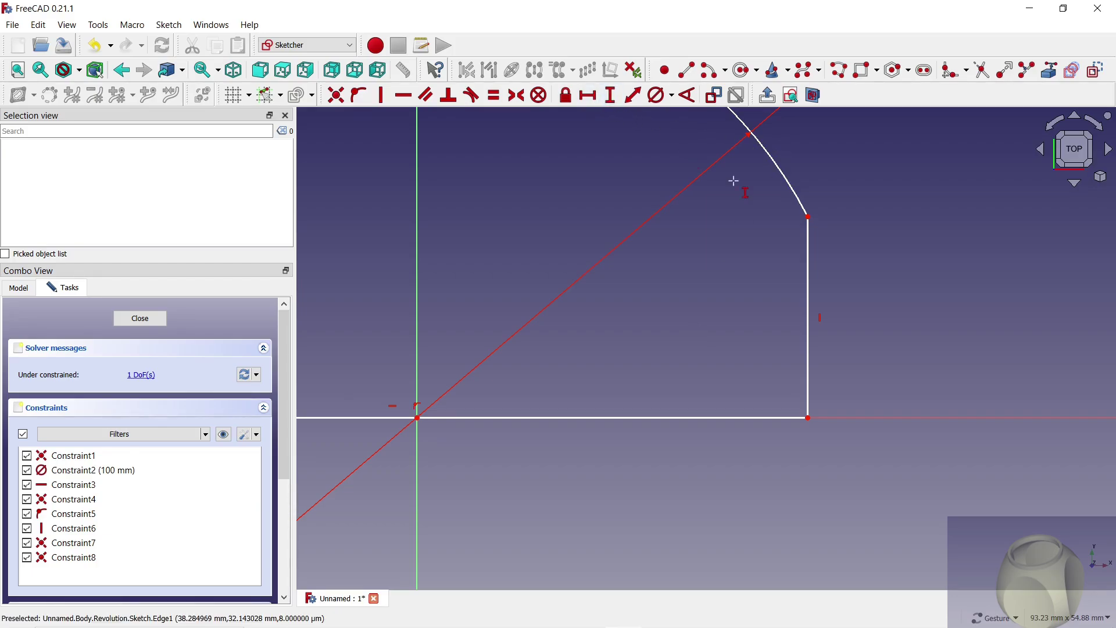
- Dimension the vertical edge to 30 mm and tidy the dimension labels
click(809, 235)
text(30)
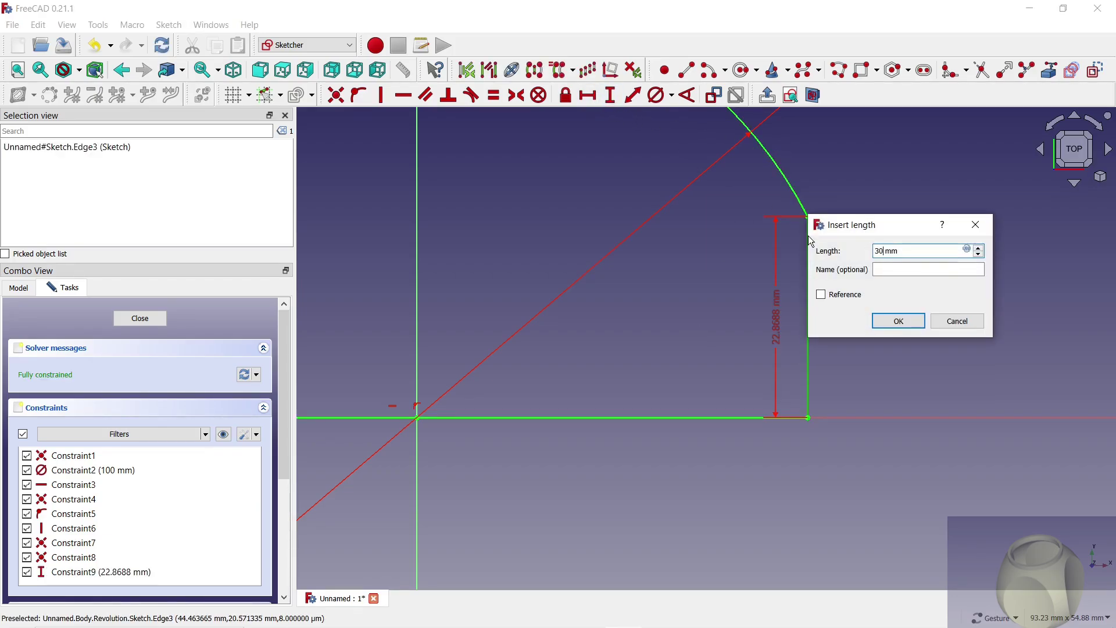
key(Return)
scroll(866, 300, down, 5)
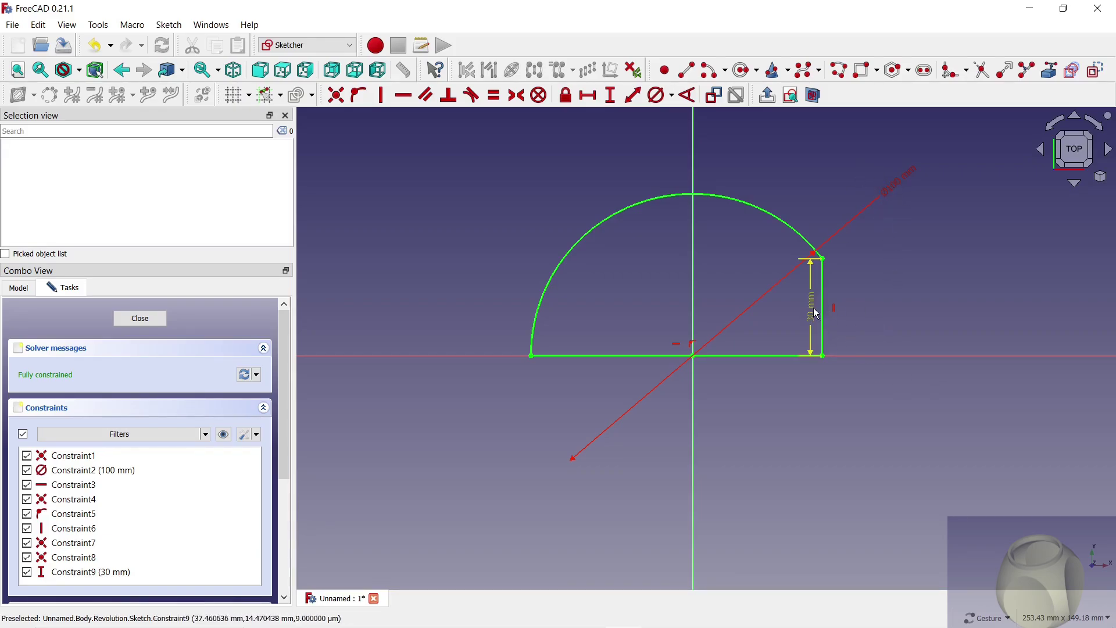
drag(813, 308, 860, 307)
drag(888, 186, 867, 159)
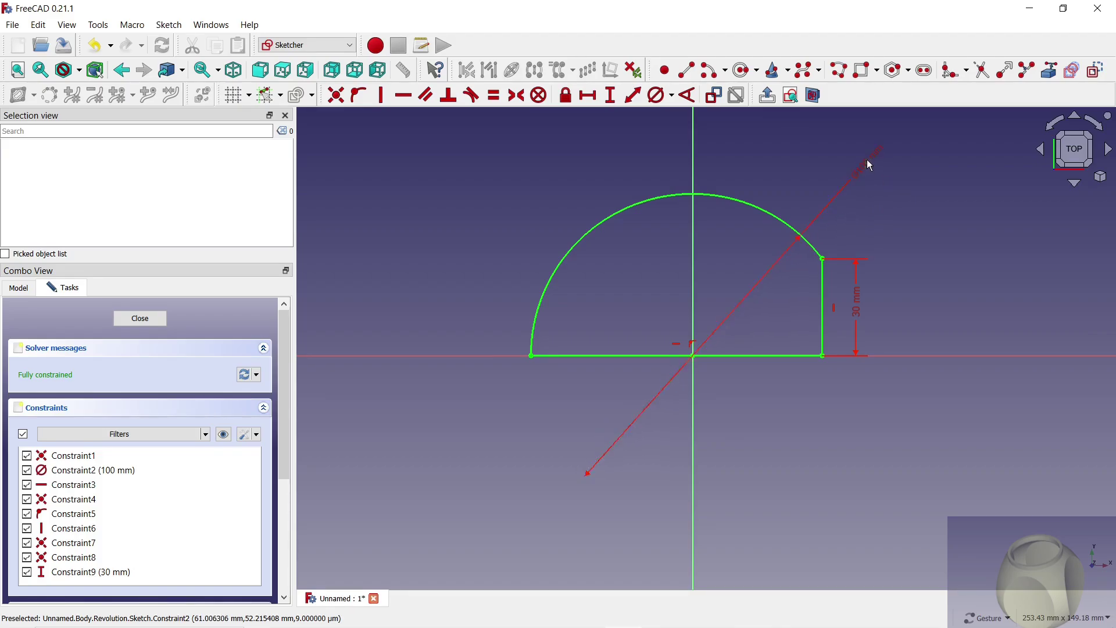
- Pad the flat circular end face outward 5 mm
click(150, 318)
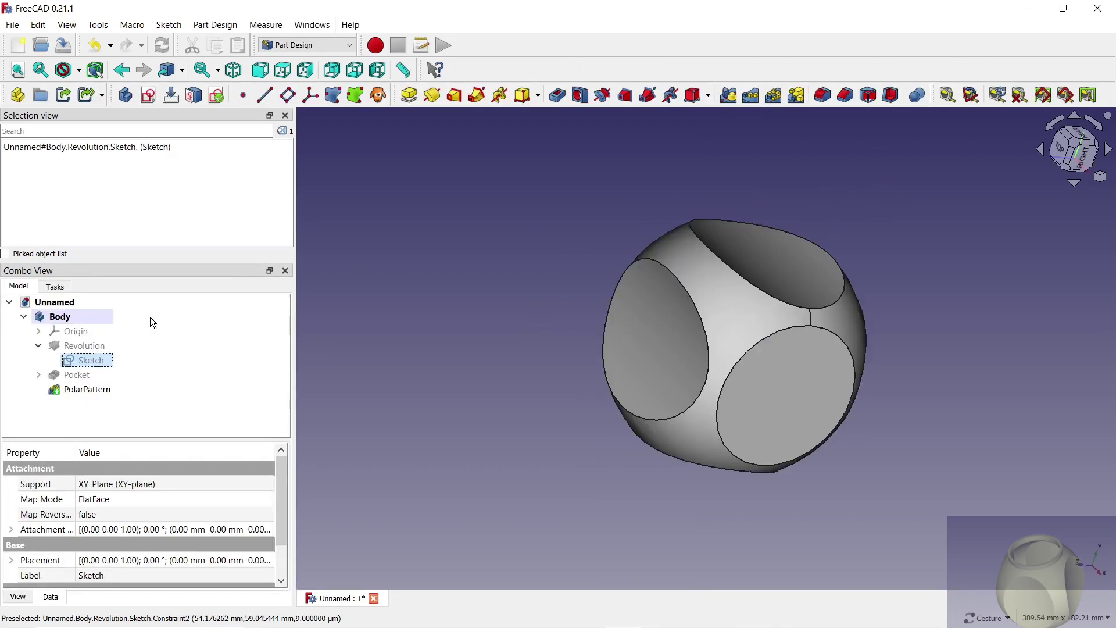
mouse_move(444, 330)
mouse_down()
mouse_move(726, 432)
mouse_move(531, 304)
mouse_move(704, 365)
mouse_up()
click(751, 373)
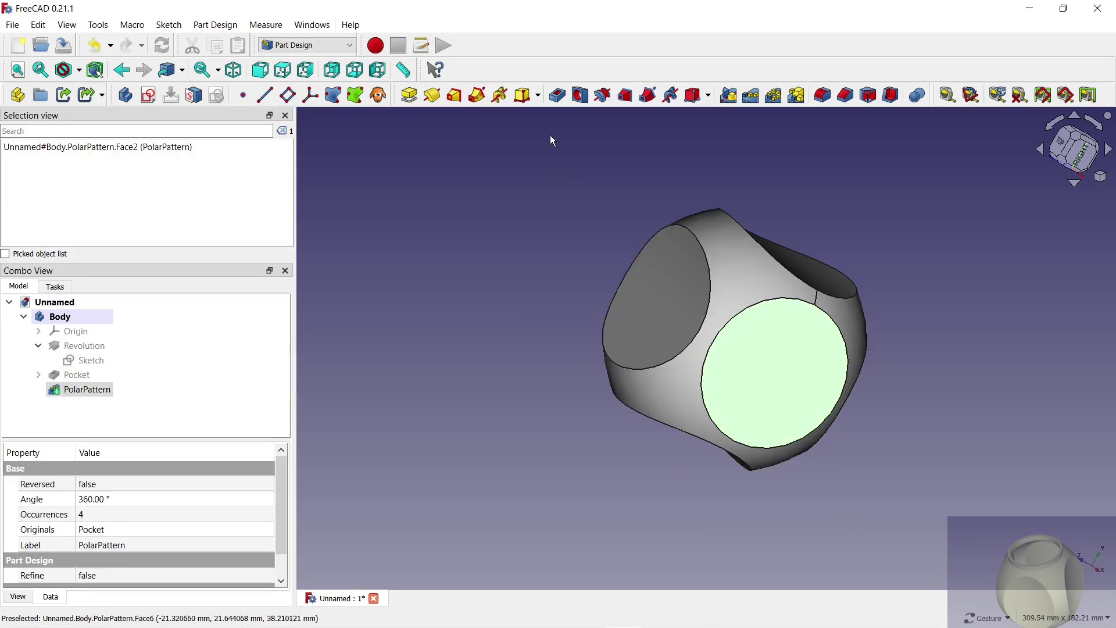
click(410, 96)
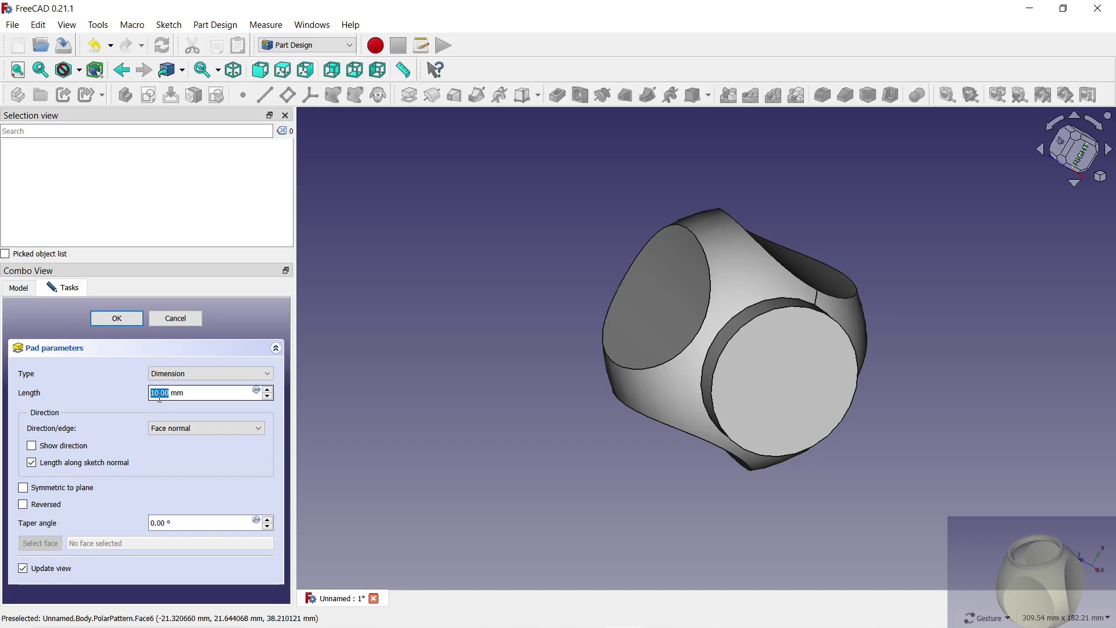
click(127, 319)
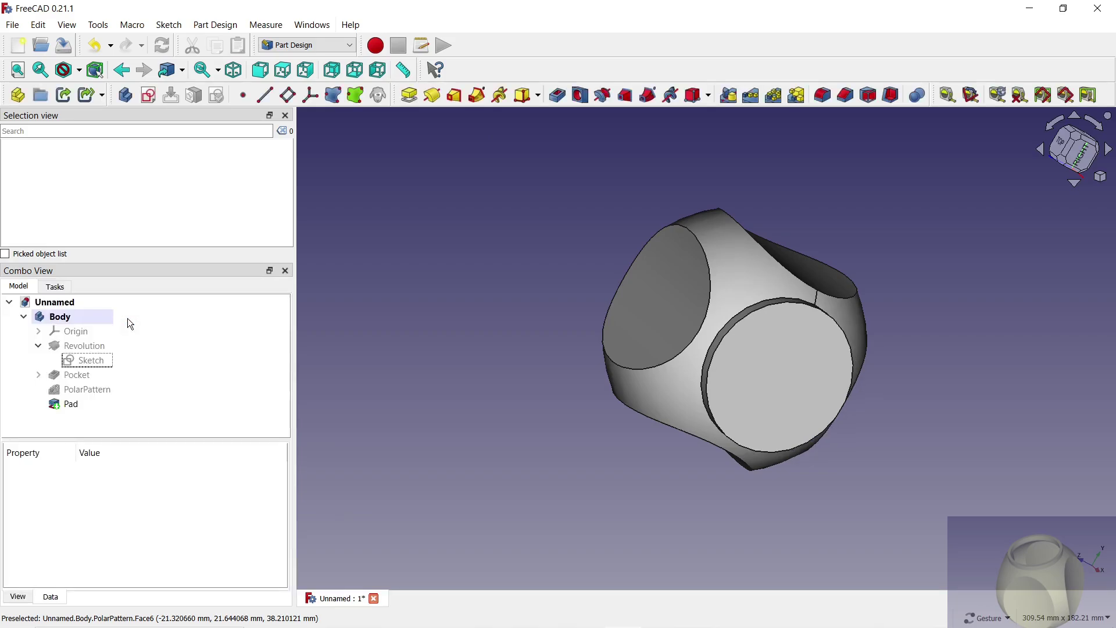
- Hollow the body into a 3 mm inward Thickness shell open at the pad's face
click(794, 391)
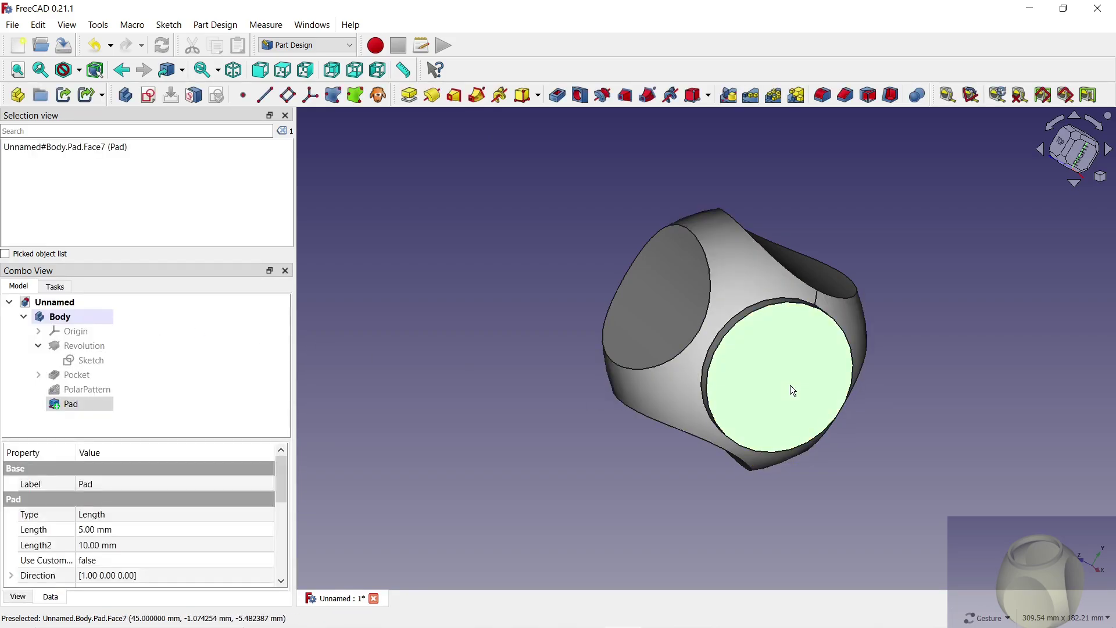
click(892, 100)
drag(891, 114, 887, 270)
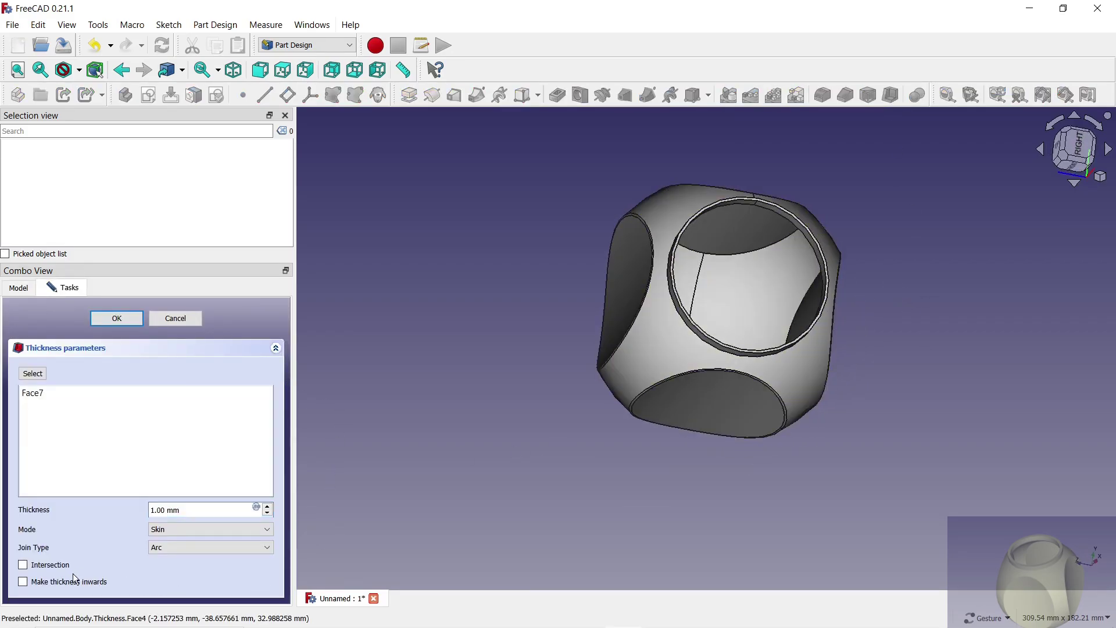
click(23, 582)
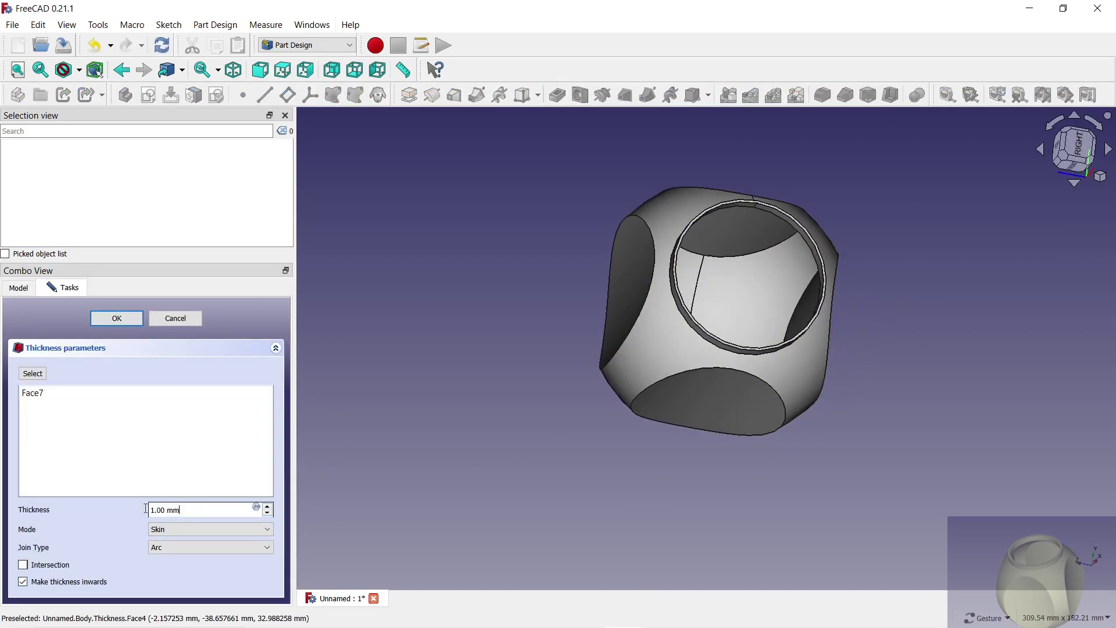
text(3)
click(121, 321)
mouse_move(360, 325)
mouse_down()
mouse_move(498, 323)
mouse_move(481, 394)
mouse_up()
click(60, 317)
- Set the Body's appearance to Shaded display with khaki #aaaa7f shape colour
right_click(61, 318)
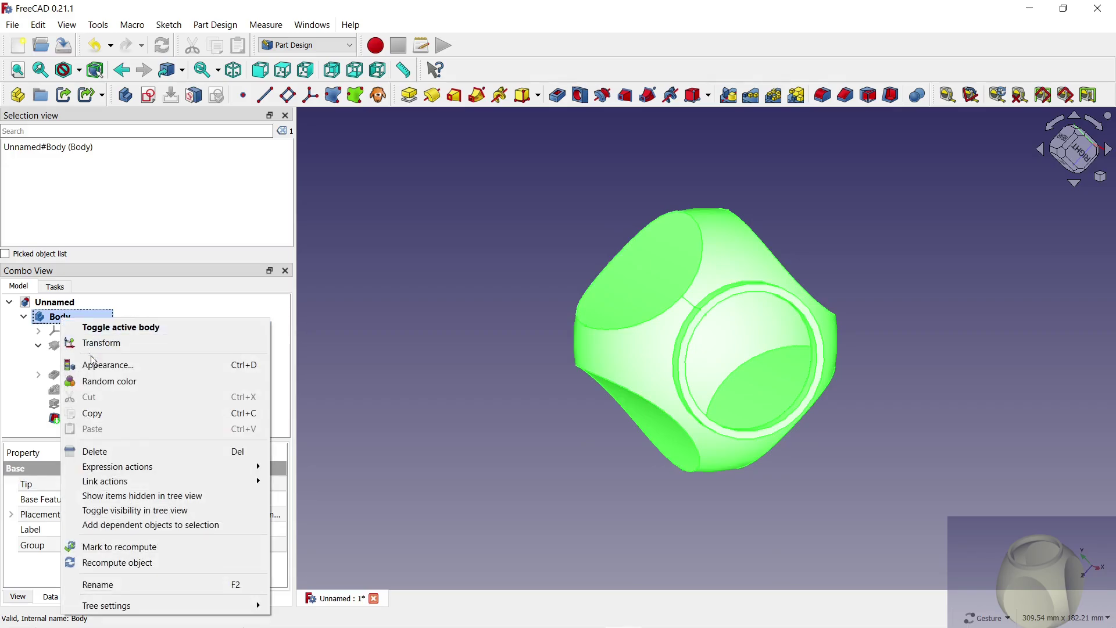
click(93, 365)
click(175, 393)
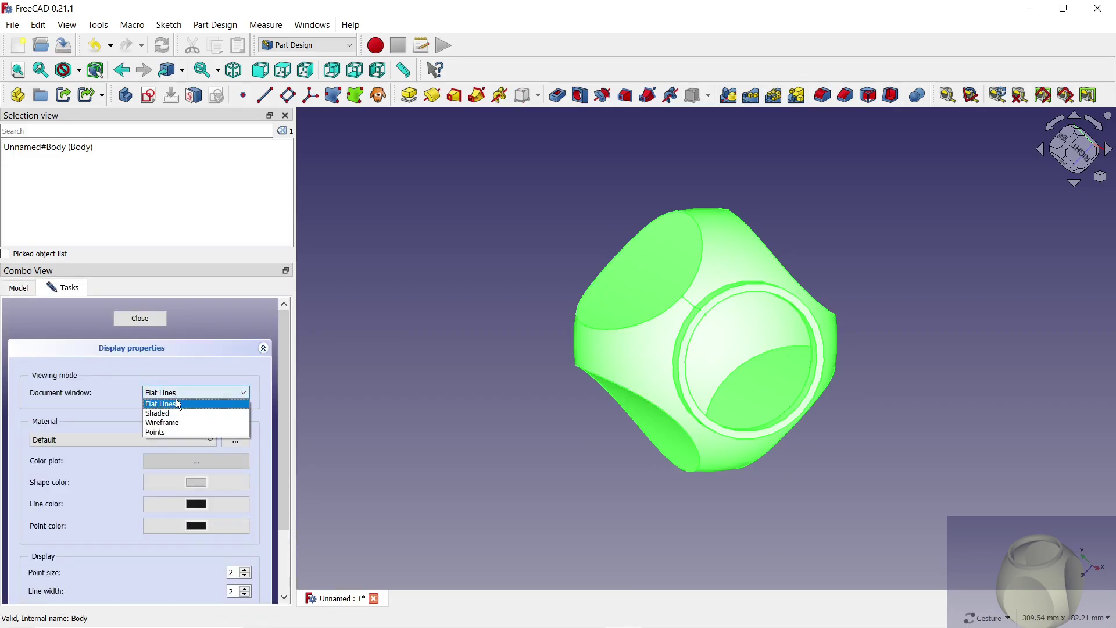
click(168, 414)
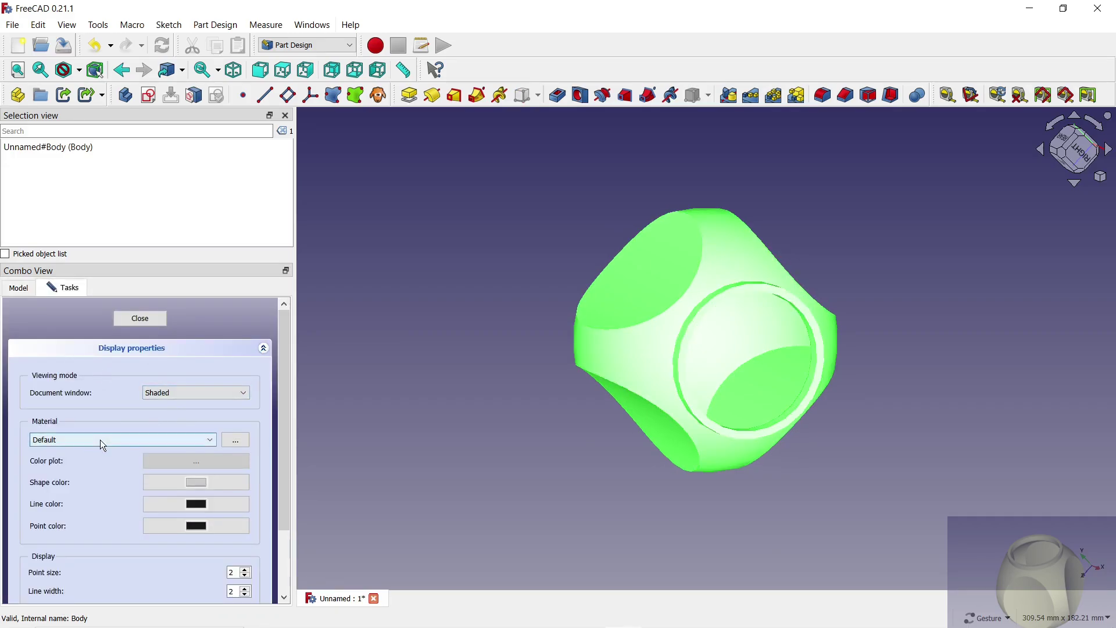
click(186, 485)
click(490, 238)
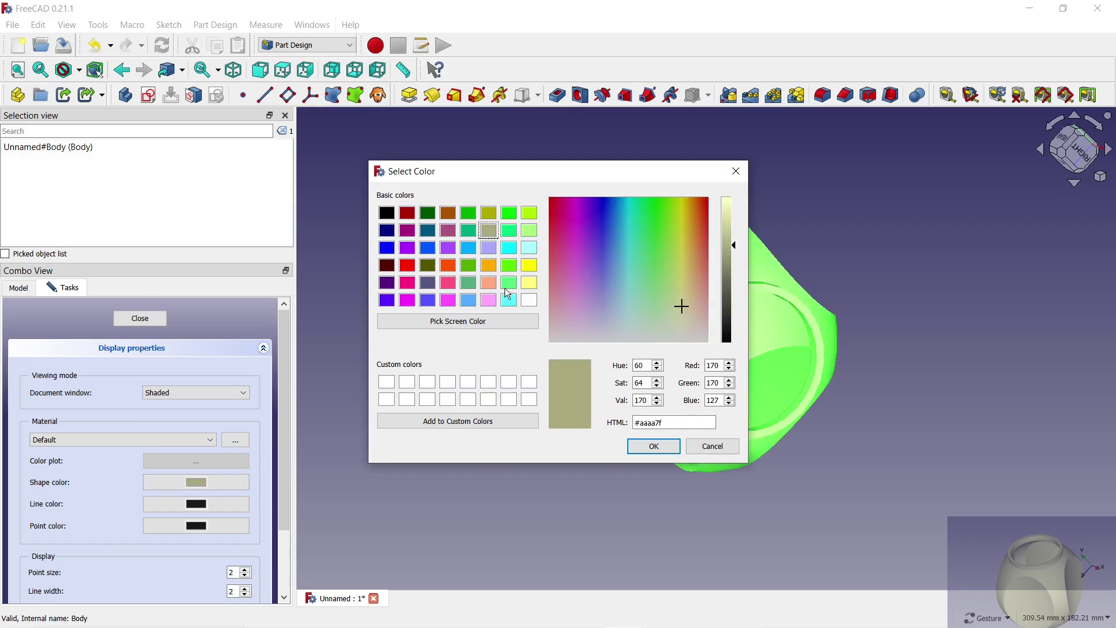
click(646, 448)
click(139, 319)
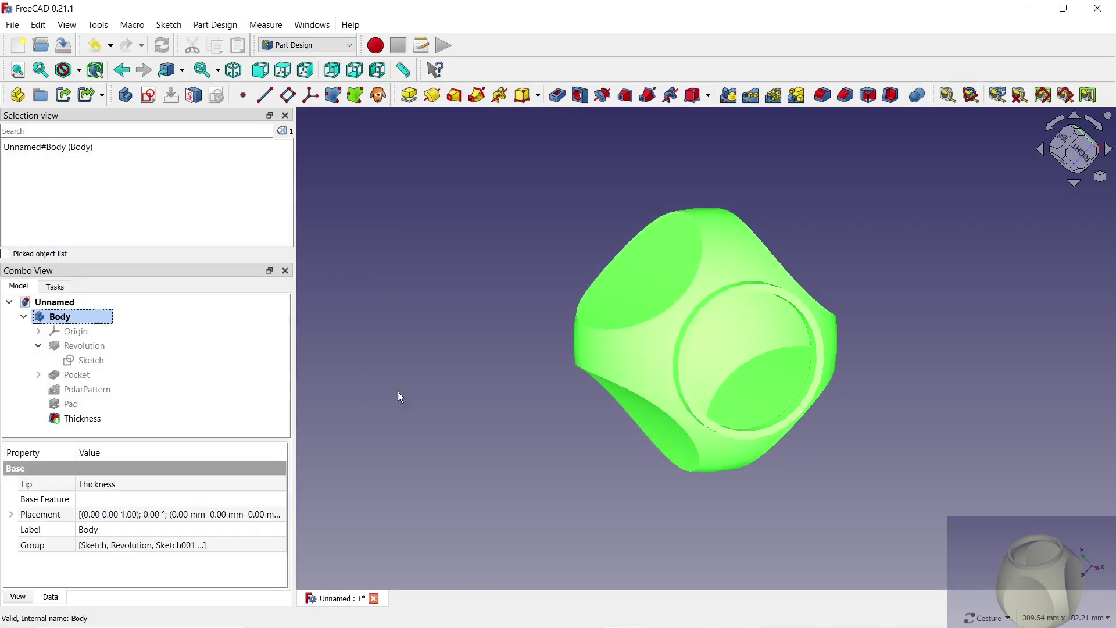
mouse_move(493, 473)
mouse_down()
mouse_move(562, 432)
mouse_move(407, 411)
mouse_move(369, 291)
mouse_move(461, 257)
mouse_move(496, 343)
mouse_move(885, 454)
mouse_move(1041, 378)
mouse_move(969, 404)
mouse_move(830, 352)
mouse_move(925, 448)
mouse_move(930, 332)
mouse_up()
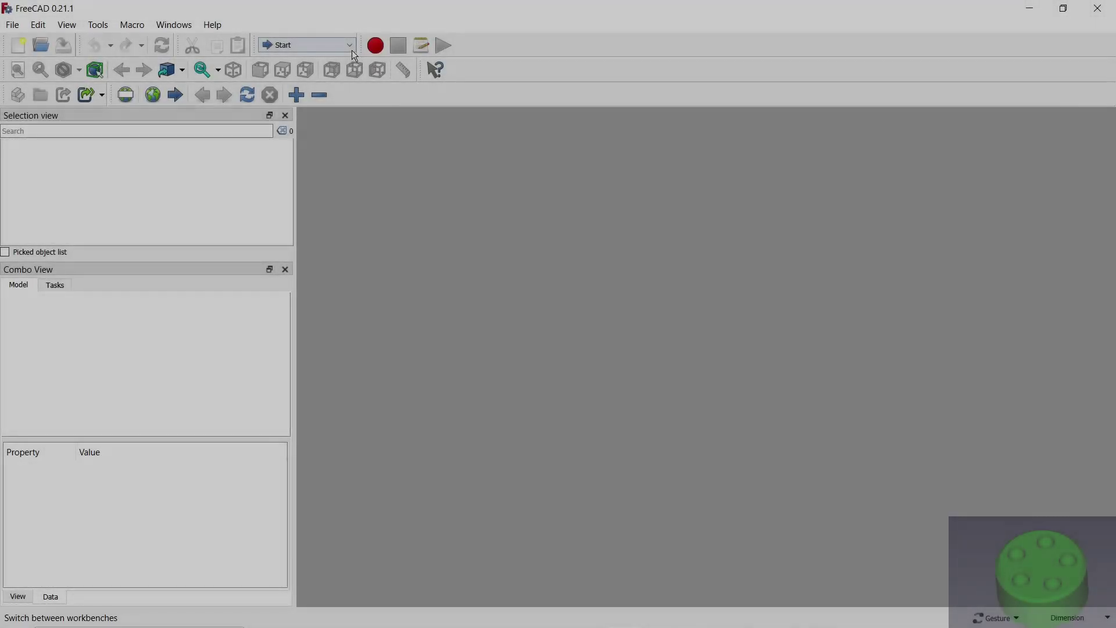
- In Part Design, start a new document and body and add an additive cylinder
click(351, 47)
click(300, 127)
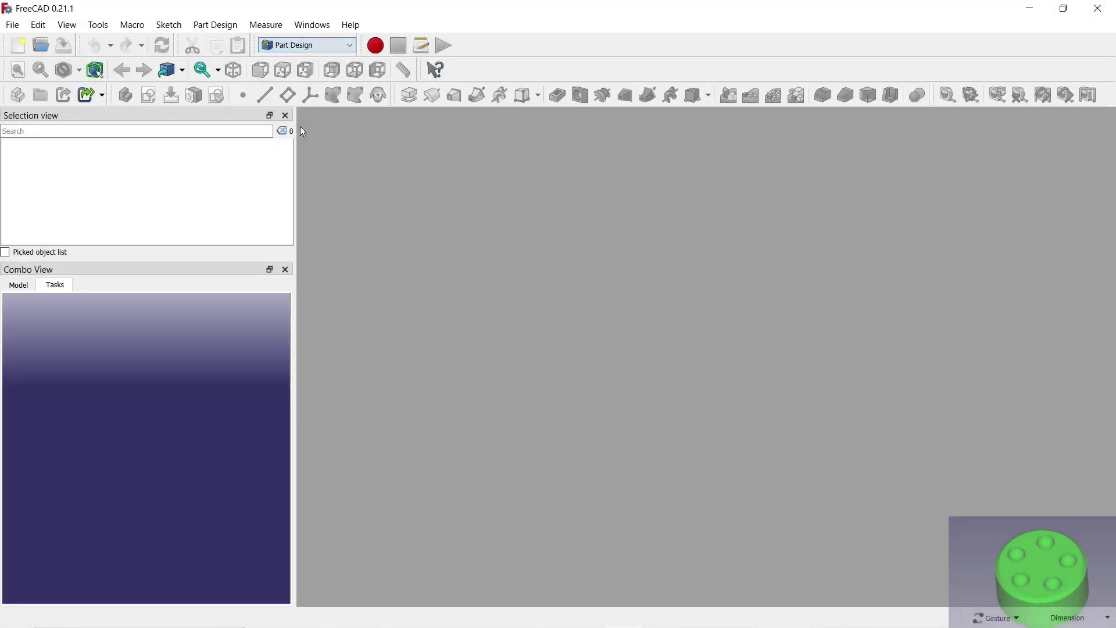
click(21, 47)
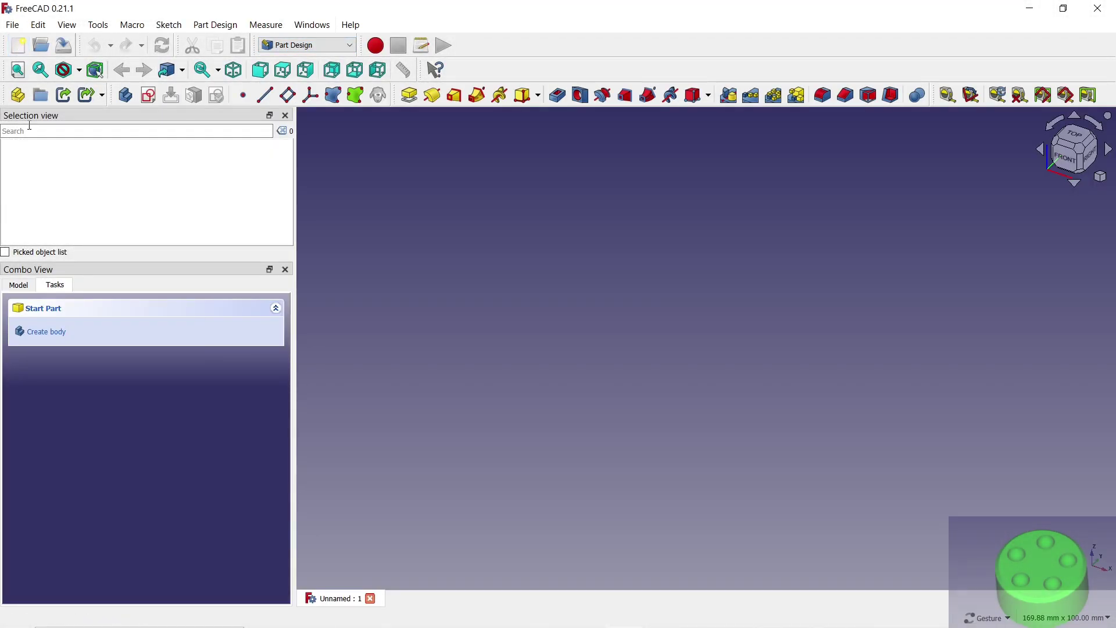
click(45, 329)
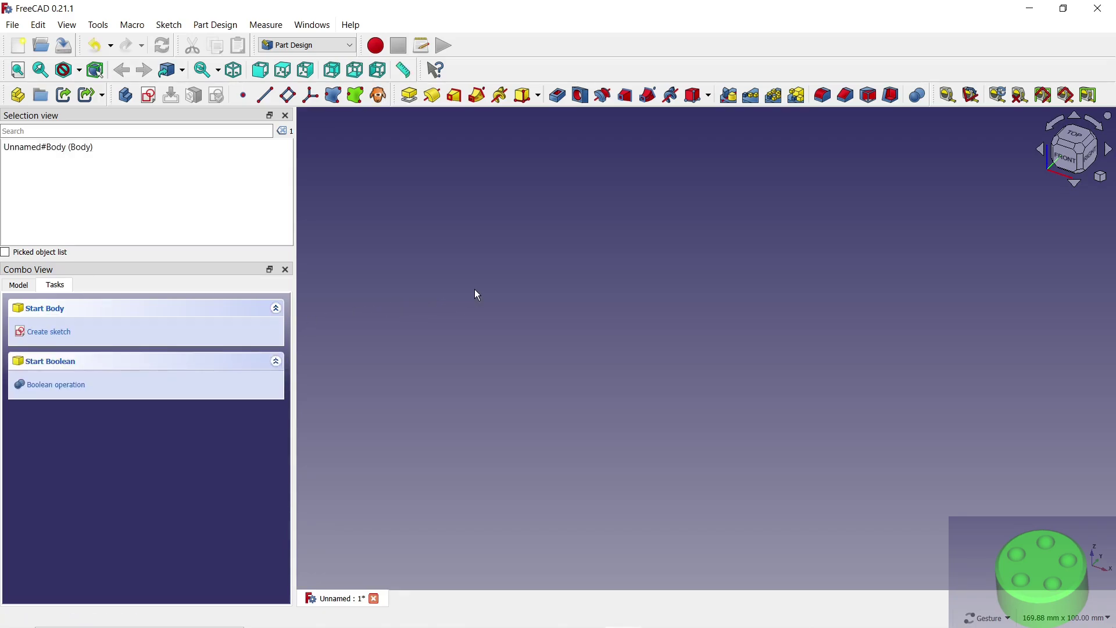
click(542, 94)
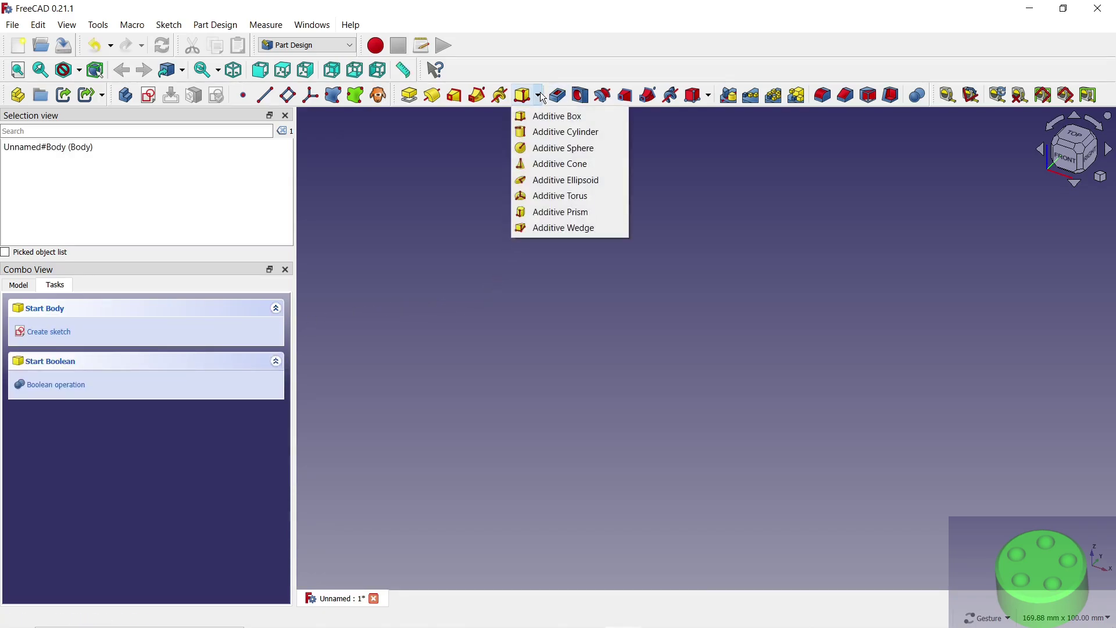
click(544, 133)
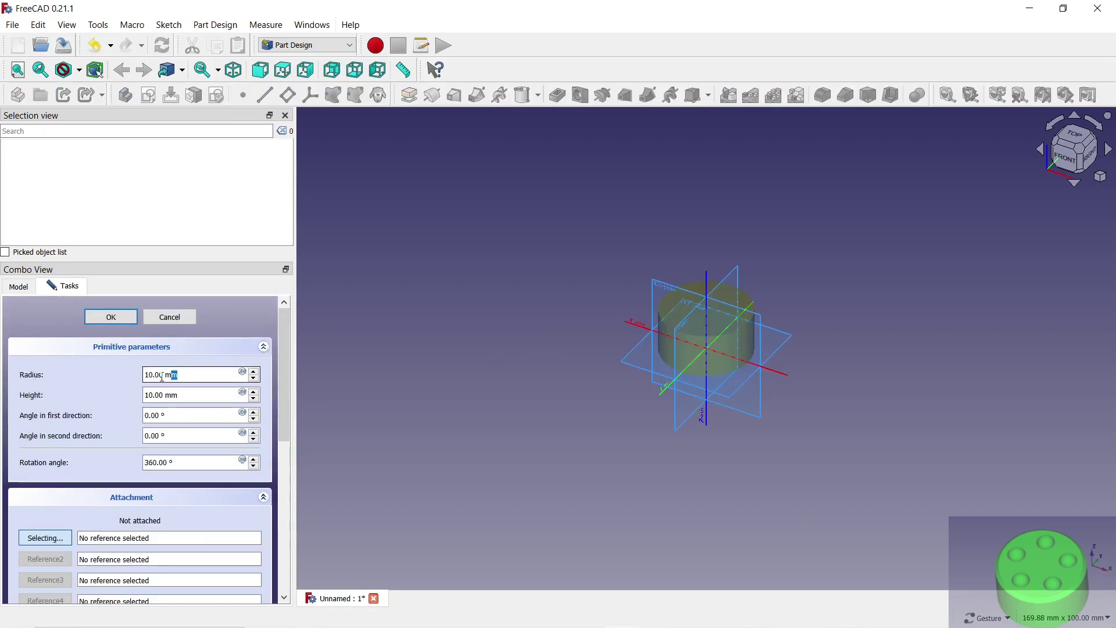
- Give the cylinder radius 50 and height 50 and confirm it
drag(162, 377, 95, 375)
text(50)
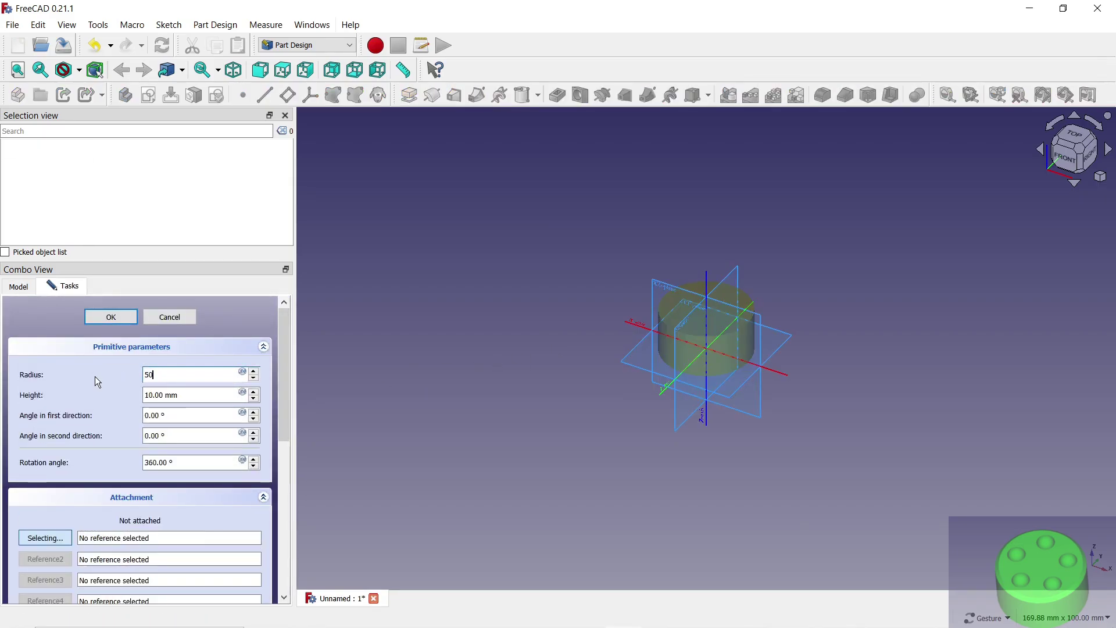
key(Tab)
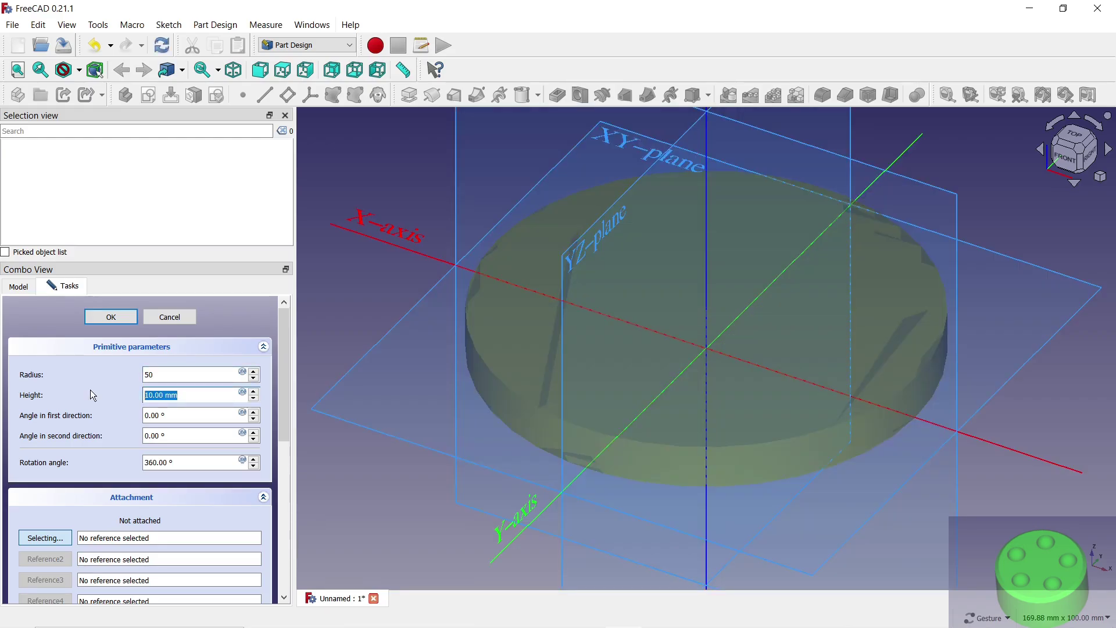
text(50)
click(175, 376)
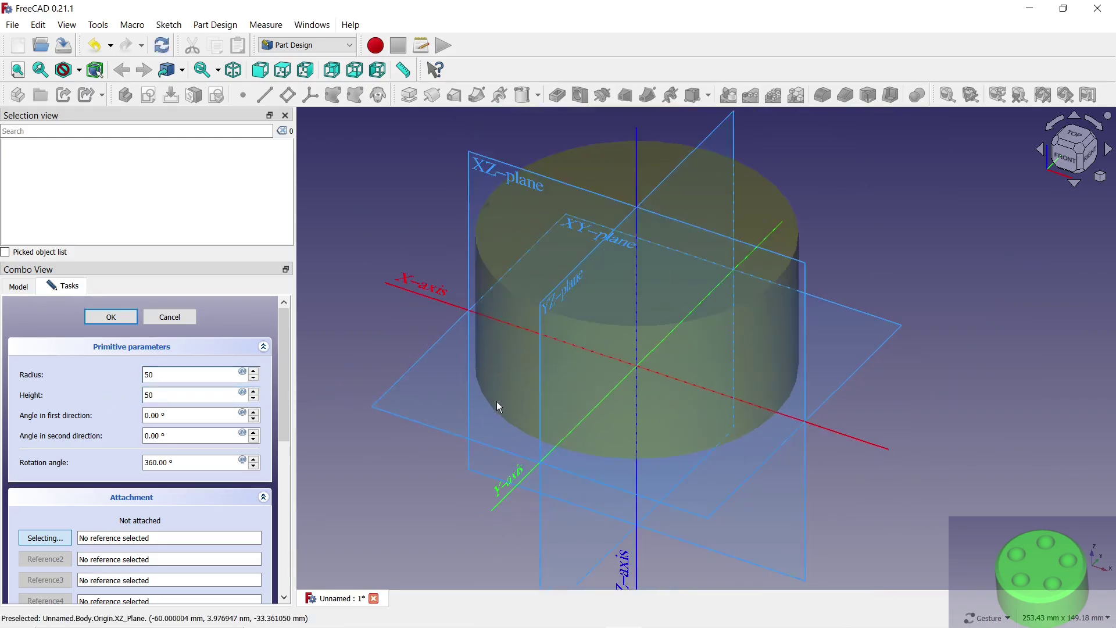
scroll(499, 407, down, 1)
click(127, 319)
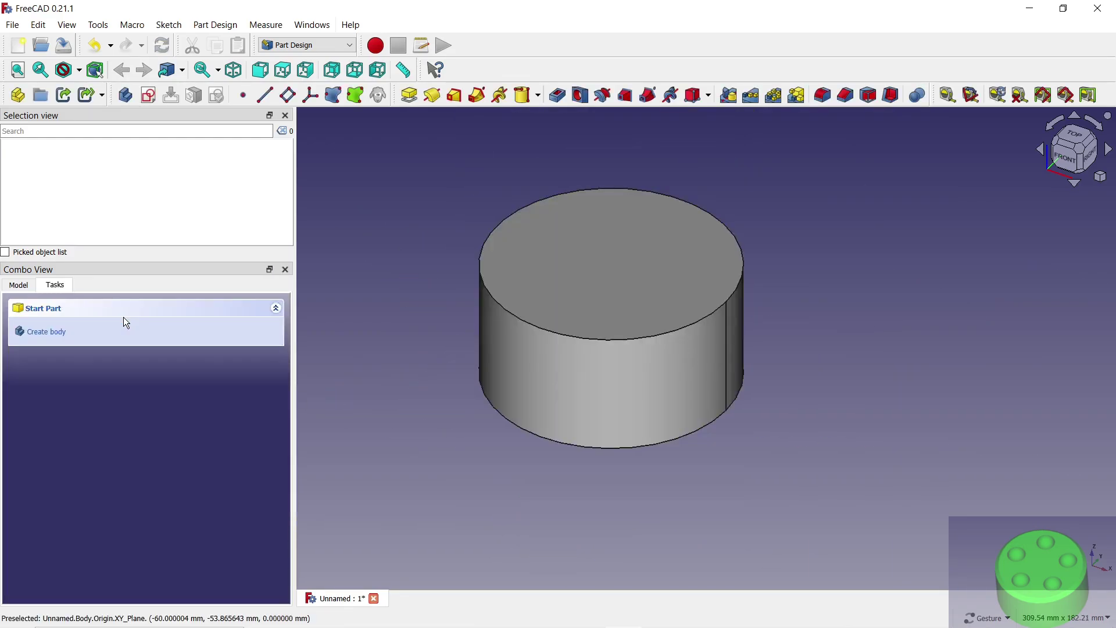
- Attach a radius 10 subtractive sphere to the cylinder's top face
click(711, 96)
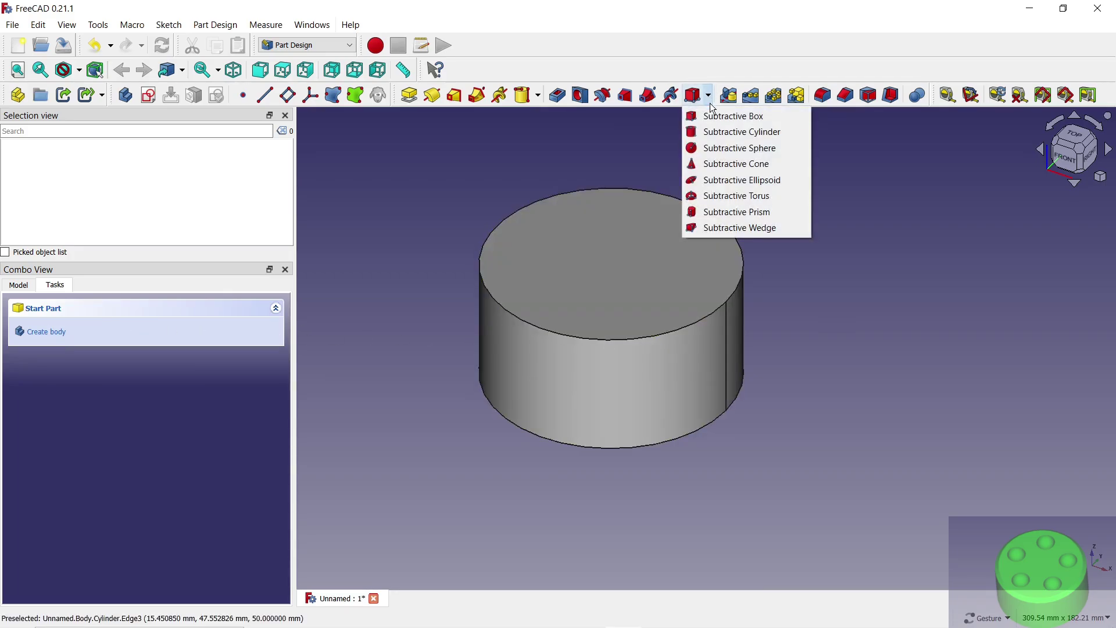
click(710, 147)
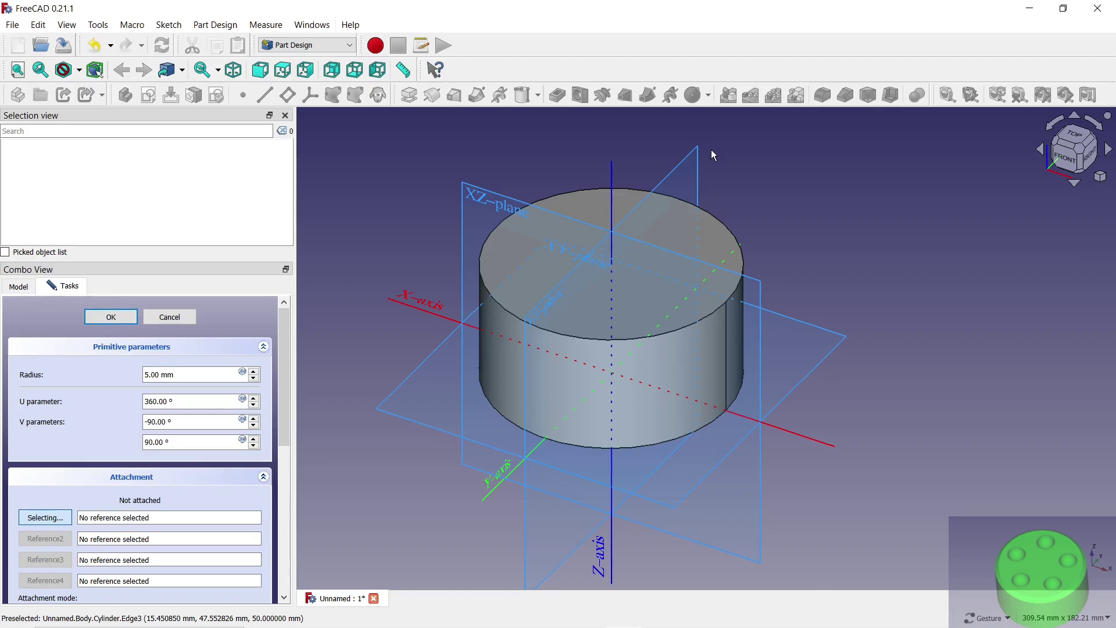
click(714, 231)
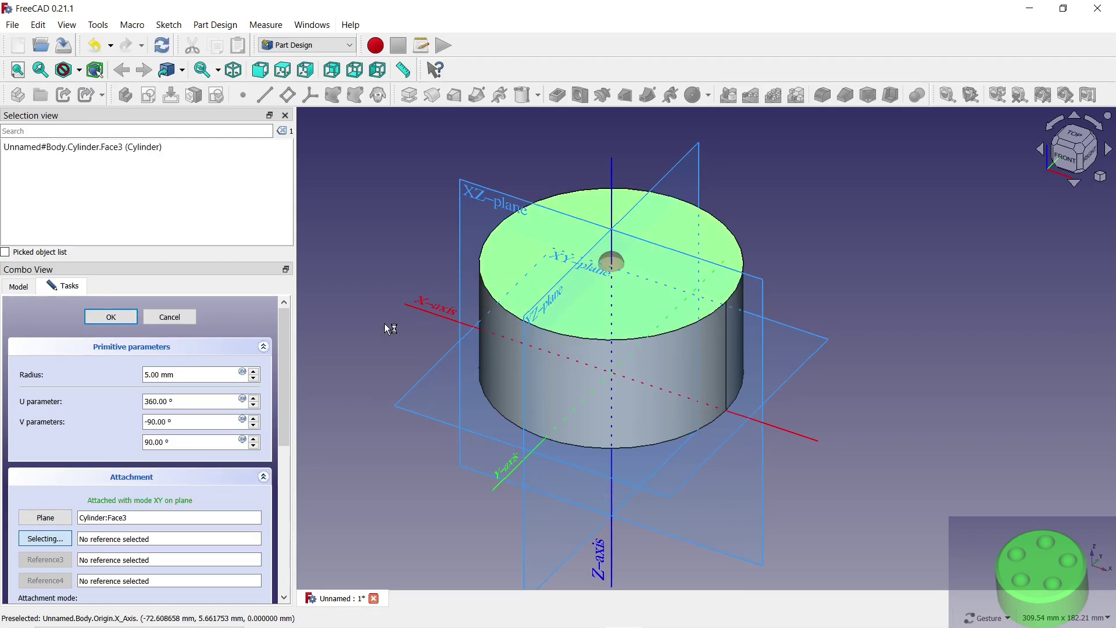
triple_click(150, 377)
text(10)
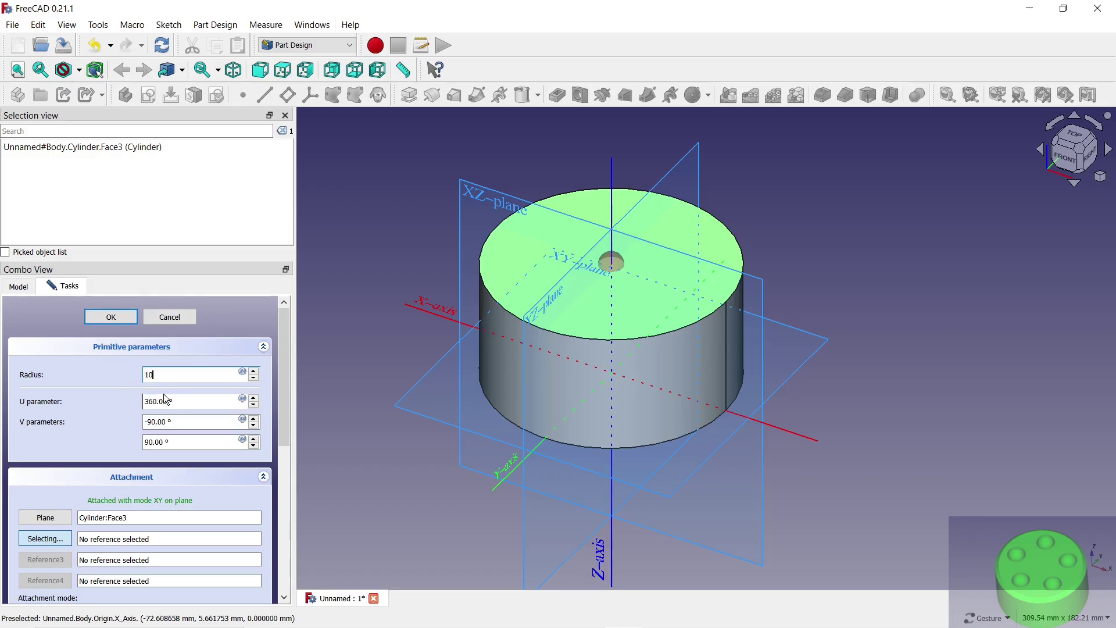
click(378, 357)
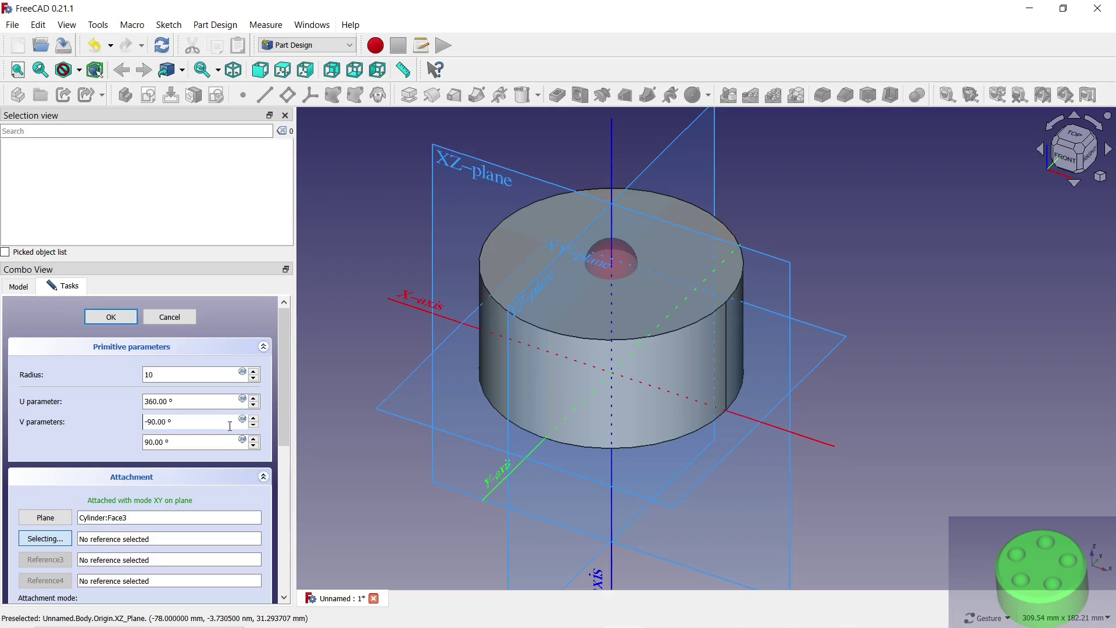
- Offset the sphere 30 mm along x and confirm the spherical hole cut
scroll(232, 435, down, 2)
scroll(271, 580, down, 3)
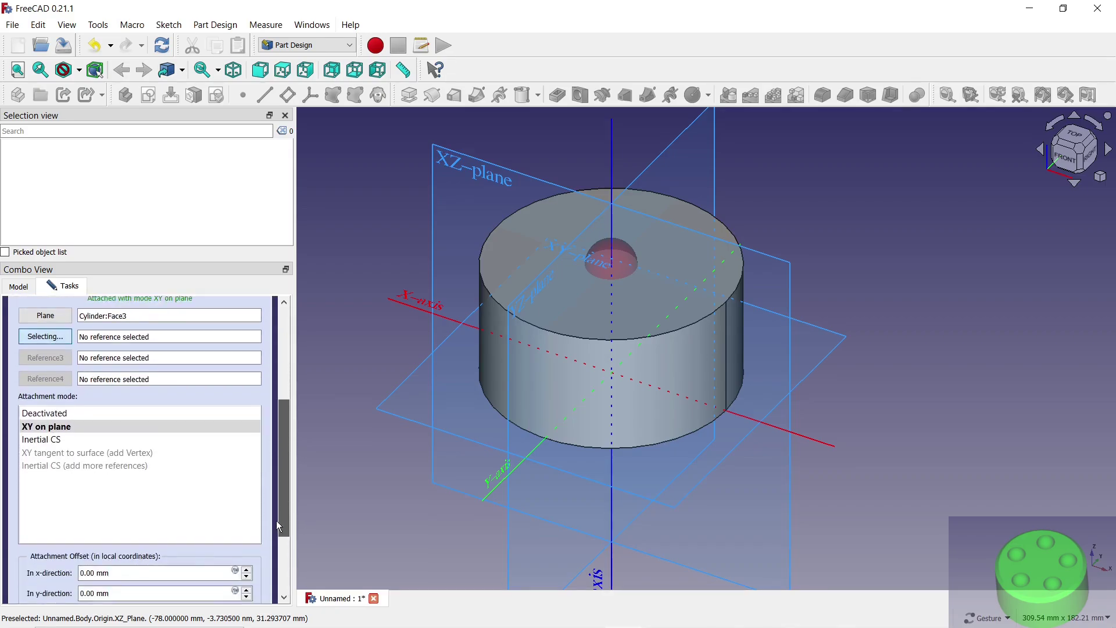
scroll(271, 580, down, 3)
scroll(271, 580, down, 1)
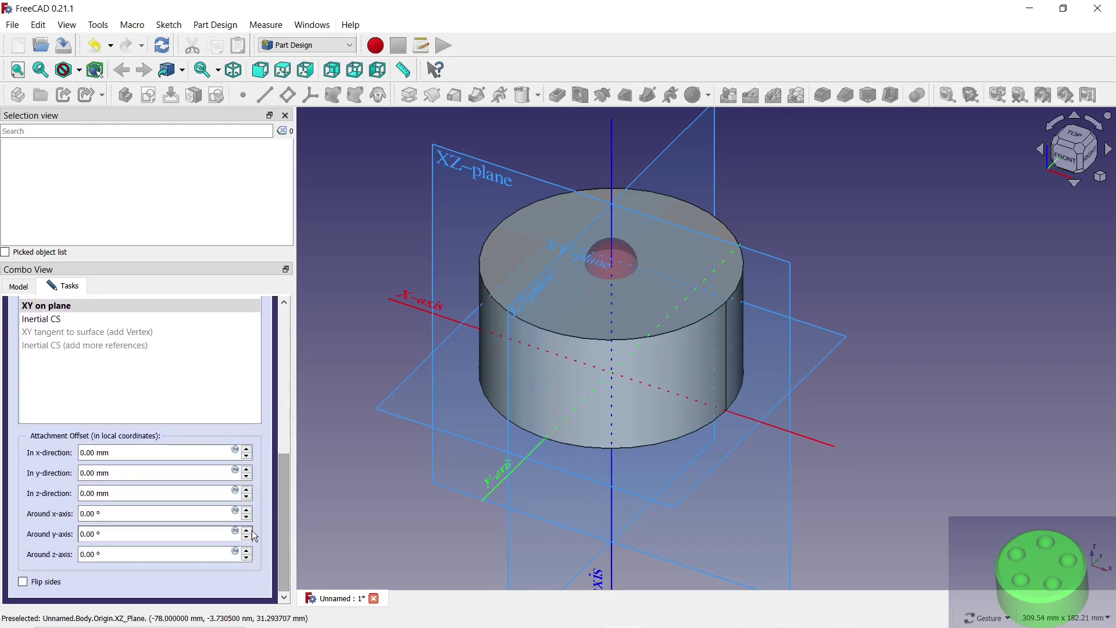
double_click(246, 452)
drag(248, 453, 247, 452)
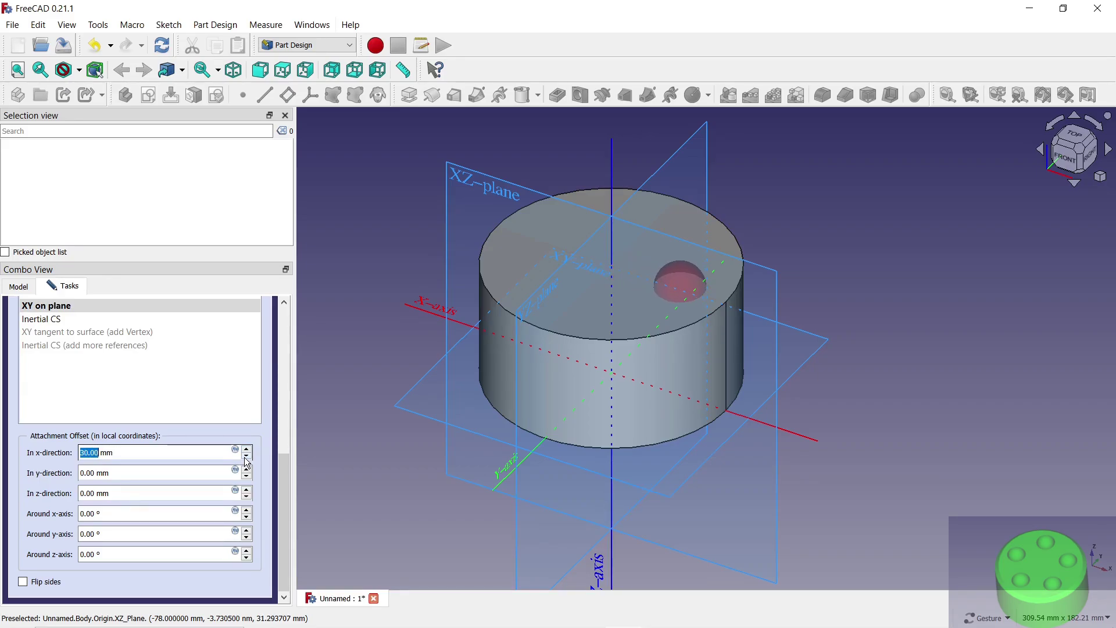
drag(285, 466, 285, 321)
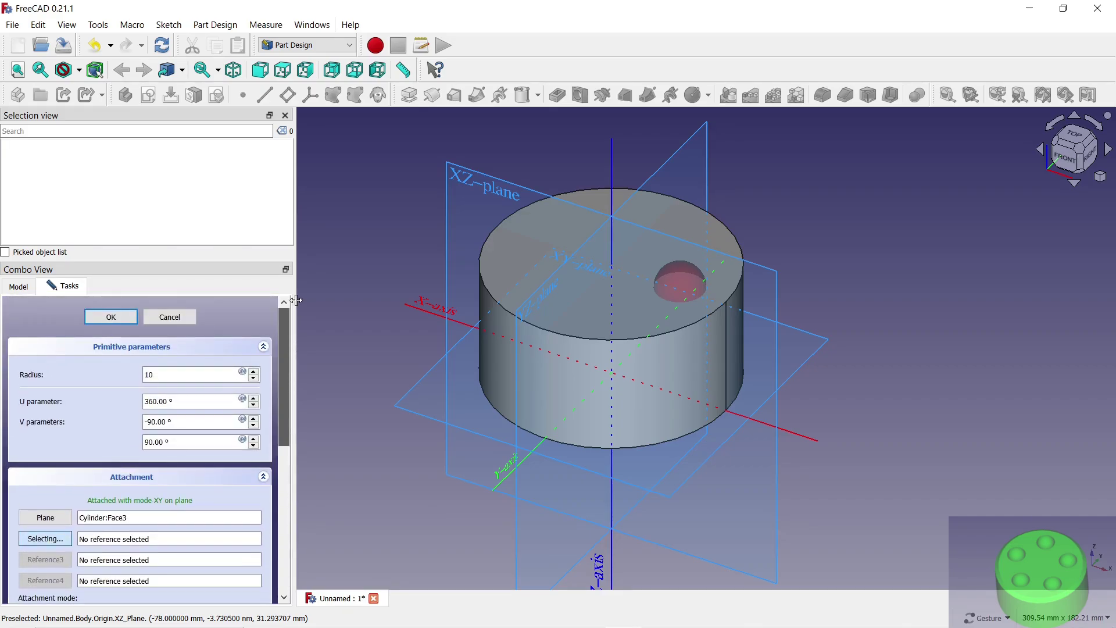
click(108, 319)
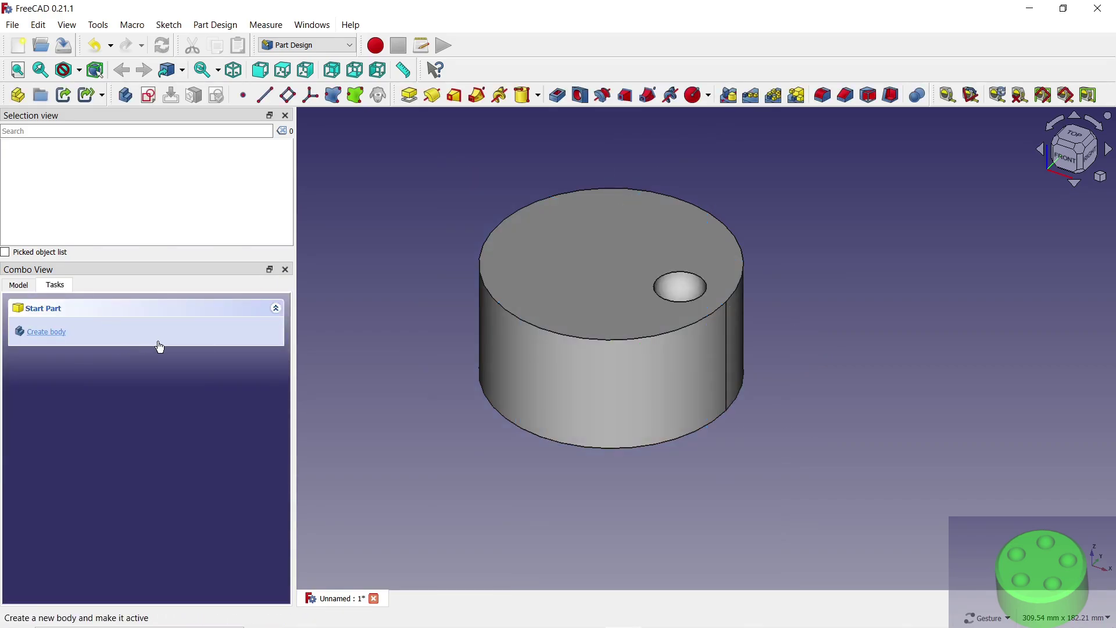
- Start a polar pattern of the Sphere feature around the Z axis
click(18, 284)
click(85, 364)
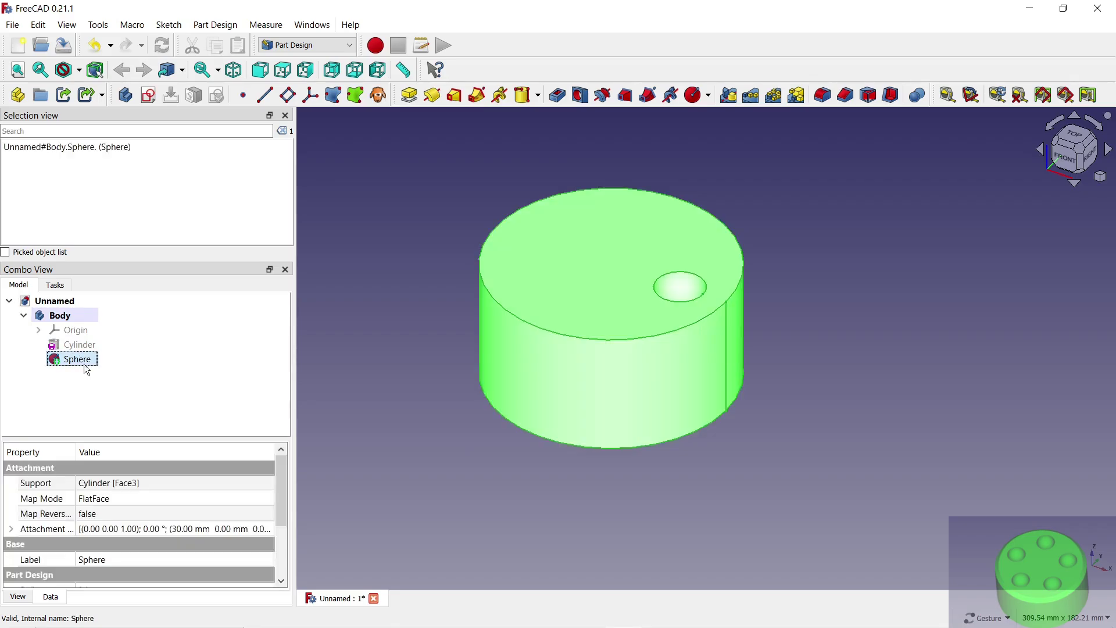
click(774, 100)
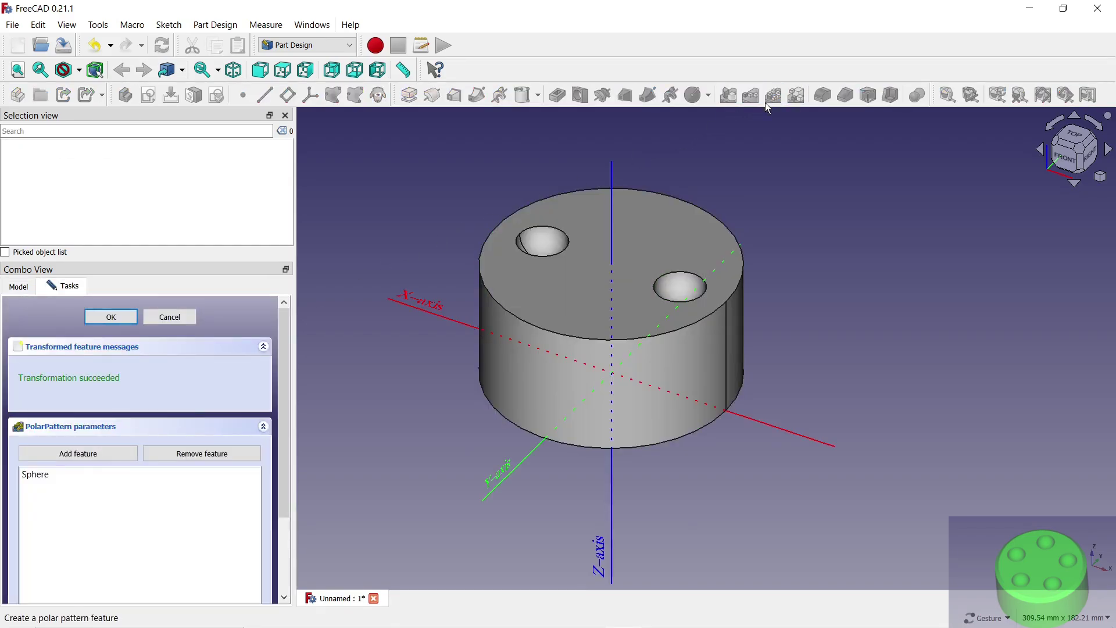
scroll(284, 455, down, 2)
scroll(279, 482, down, 2)
click(256, 510)
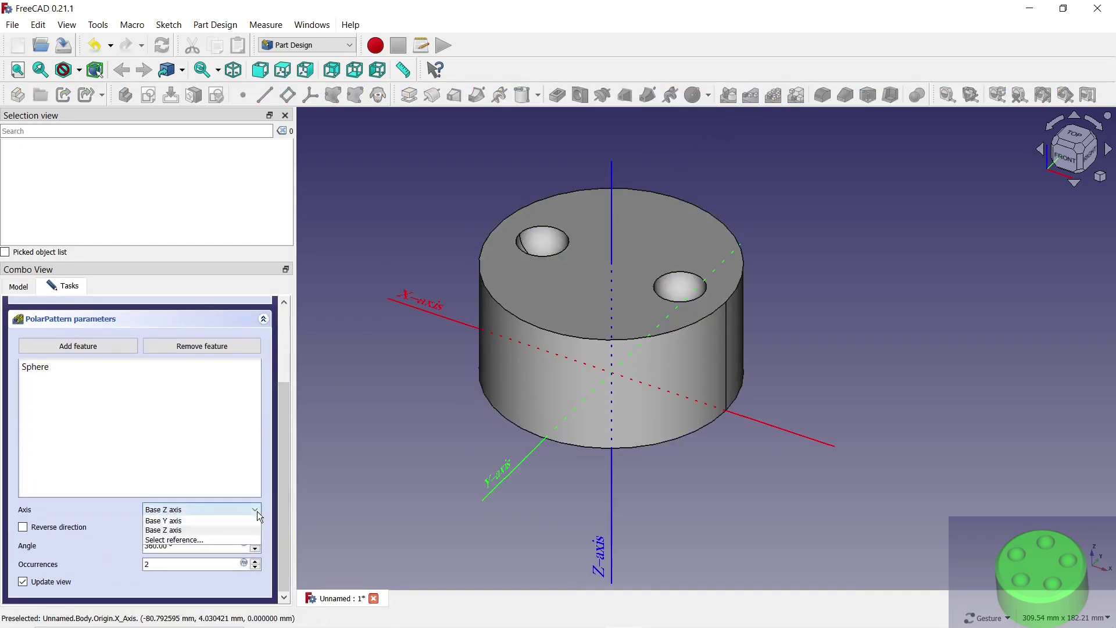
click(227, 541)
click(613, 176)
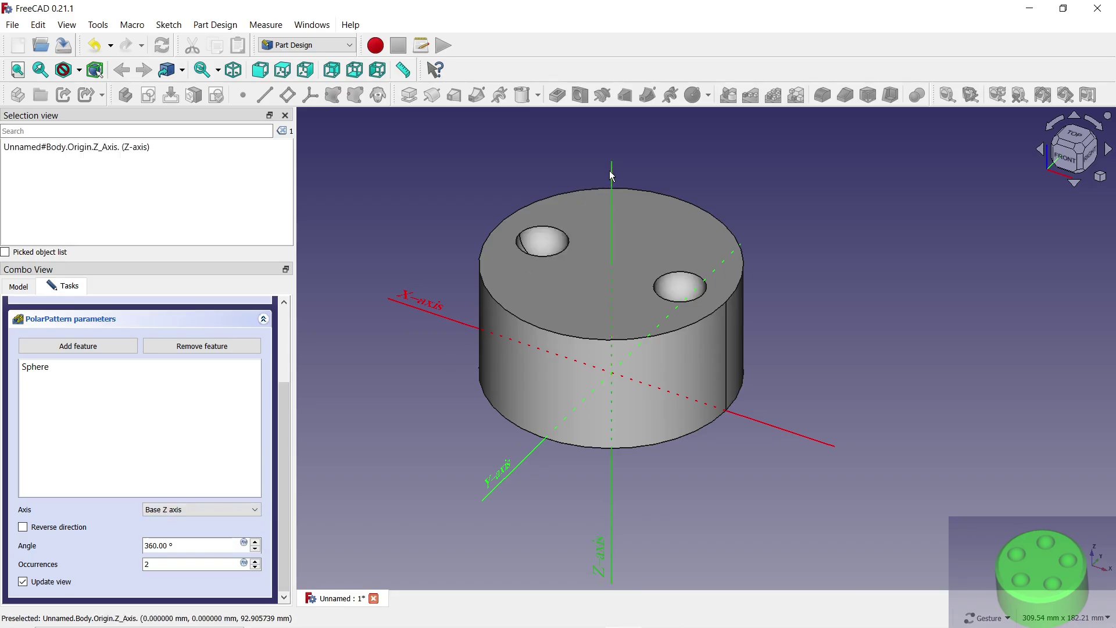
- Raise the pattern to 5 occurrences over 360° and confirm it
click(256, 564)
click(257, 564)
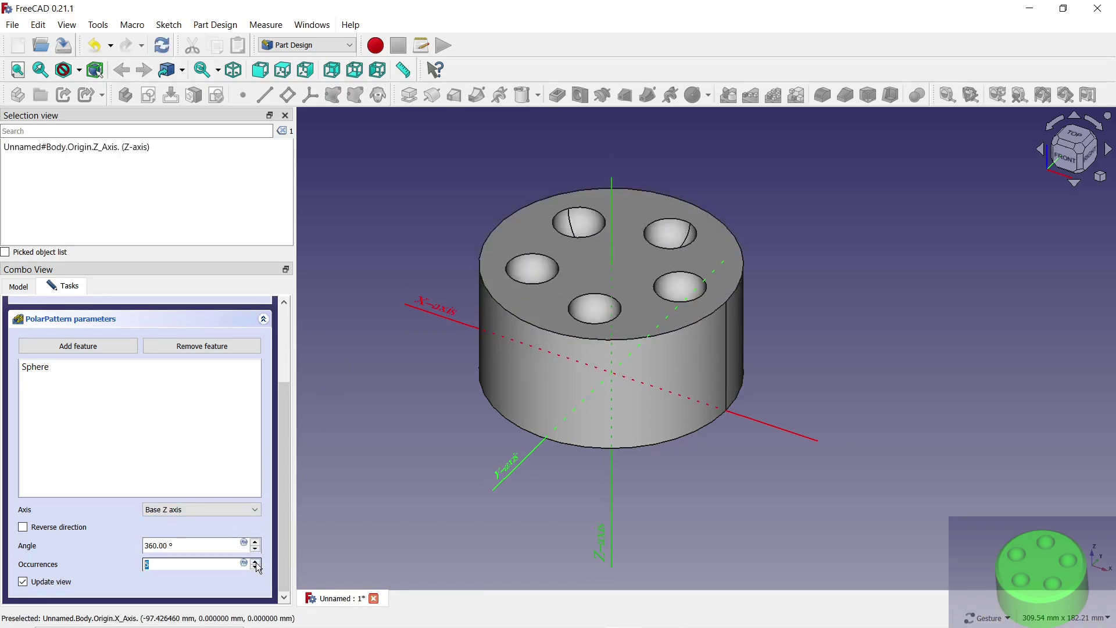
drag(732, 192, 772, 266)
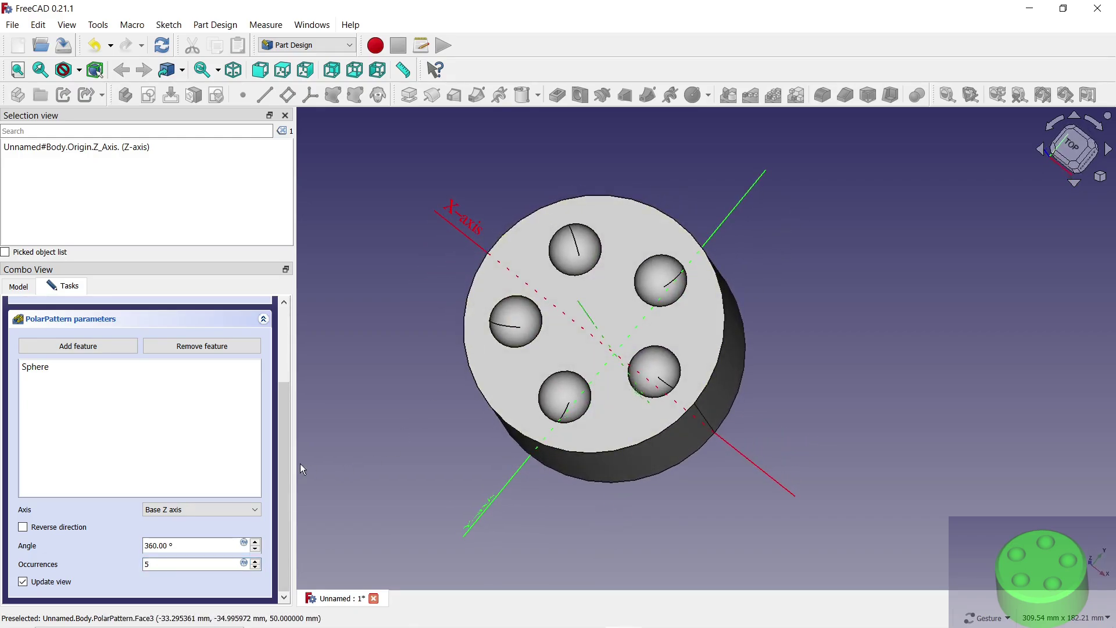
scroll(288, 379, up, 5)
scroll(175, 349, up, 3)
click(110, 318)
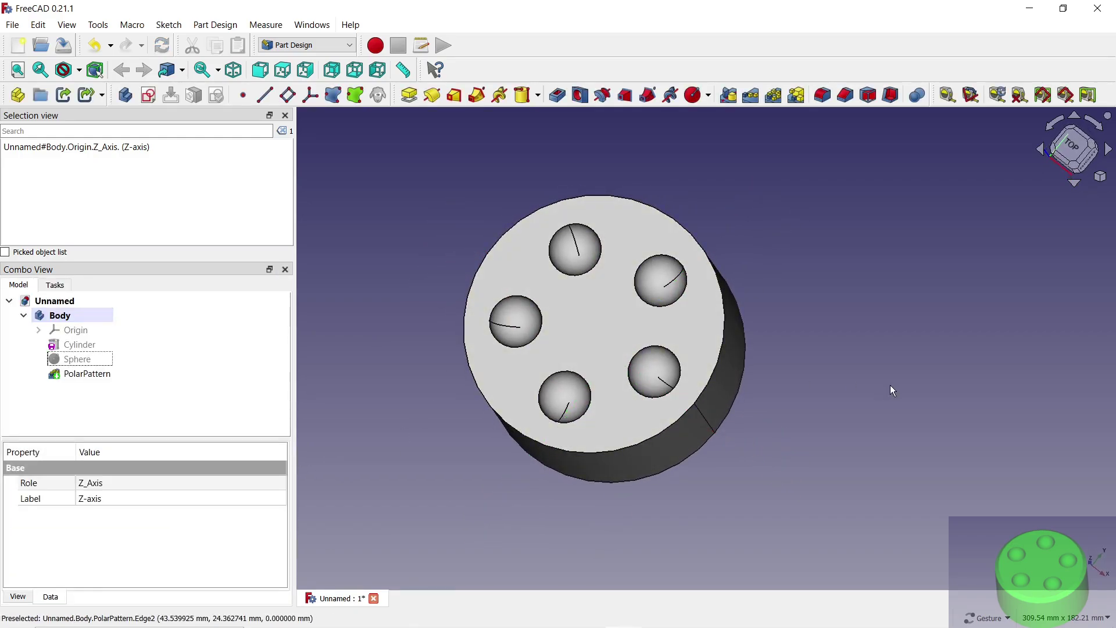
drag(894, 390, 814, 354)
click(666, 317)
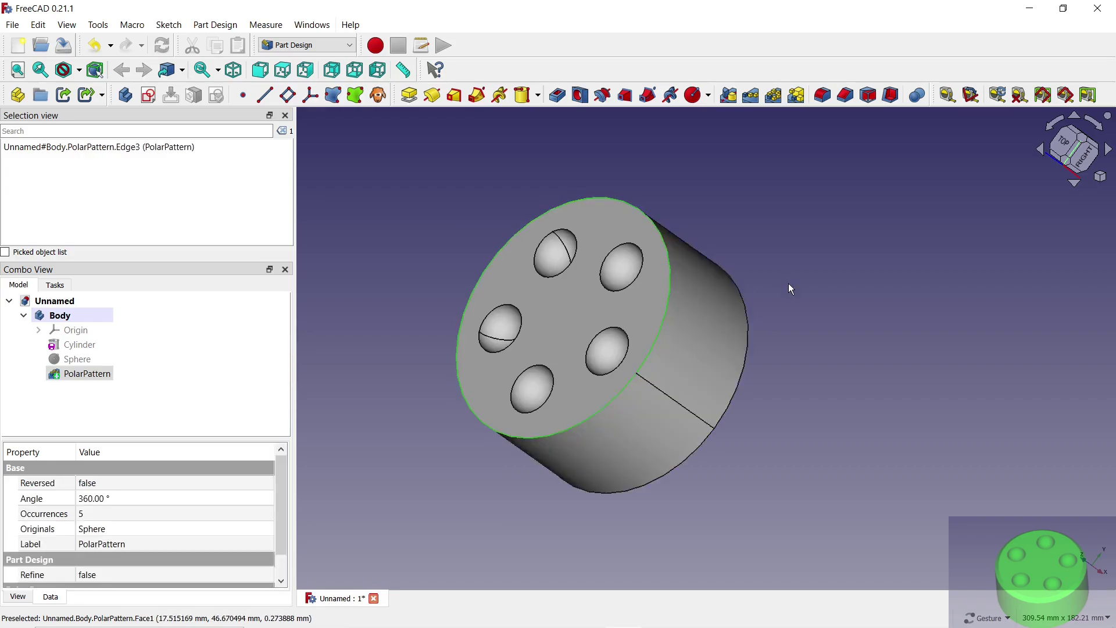
- Chamfer the outer edge of the holed face by 4 mm
click(847, 95)
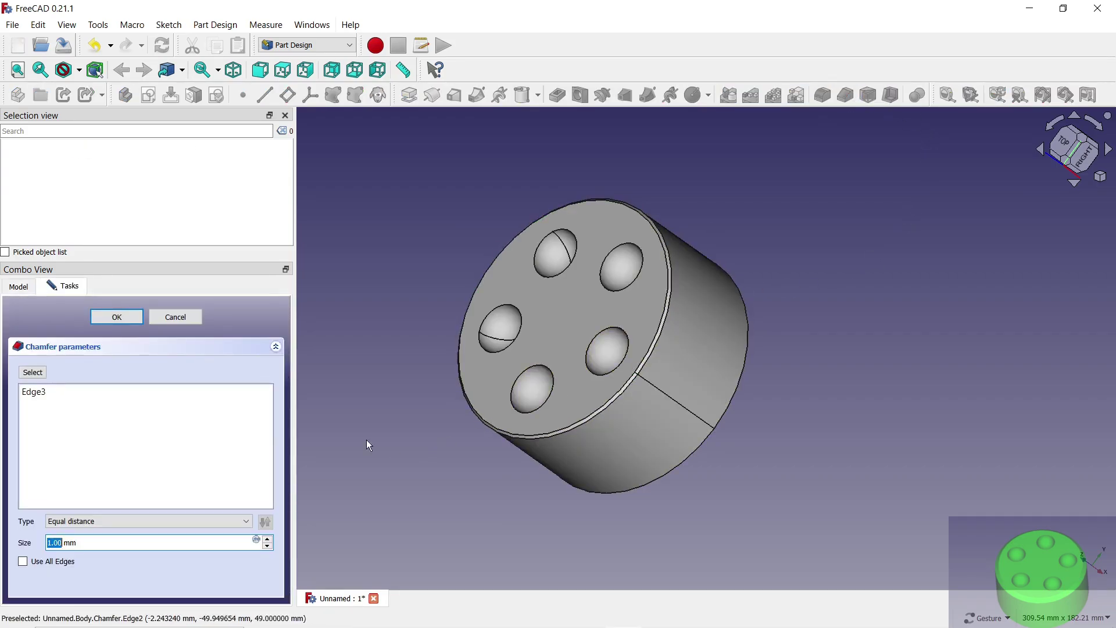
click(268, 538)
click(268, 538)
click(268, 539)
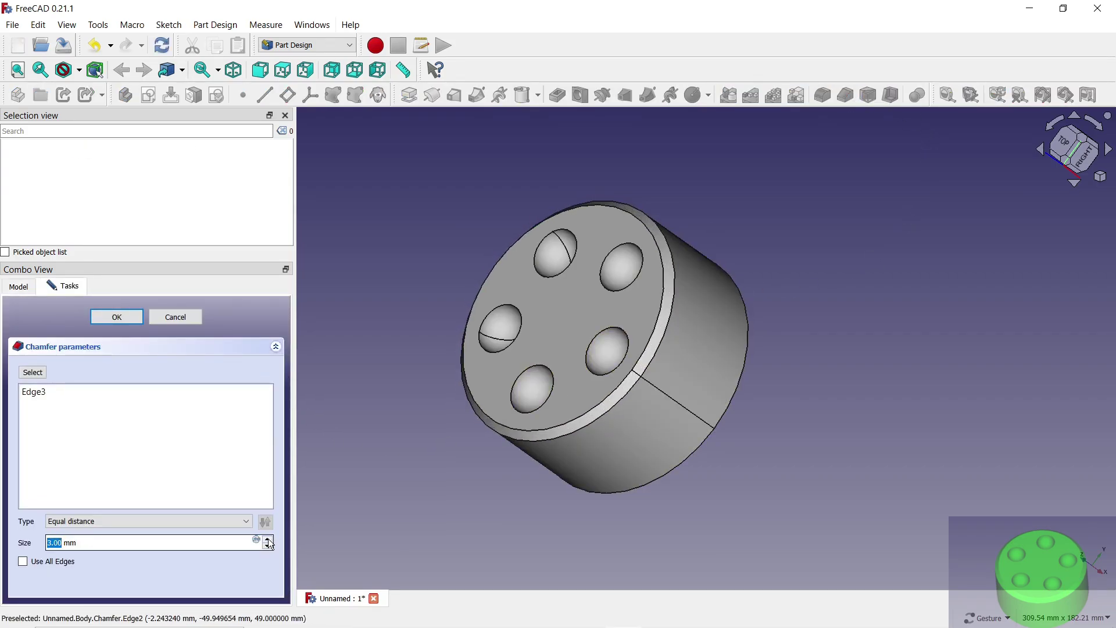
click(123, 318)
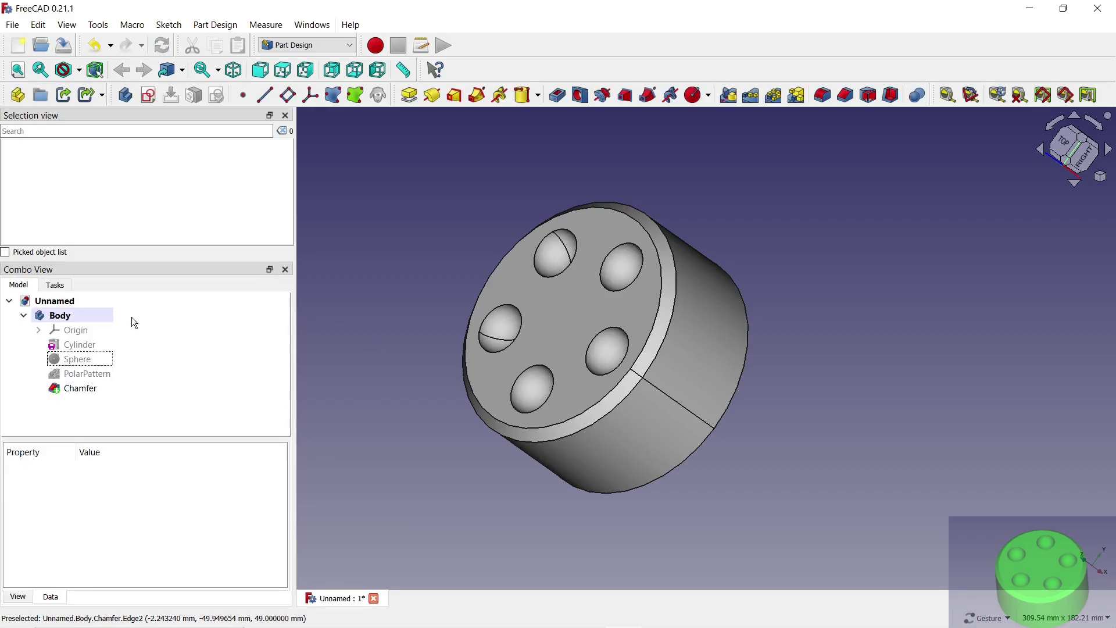
- Give the Body a bright green #00ff00 shape colour in Shaded display mode
click(61, 318)
right_click(60, 315)
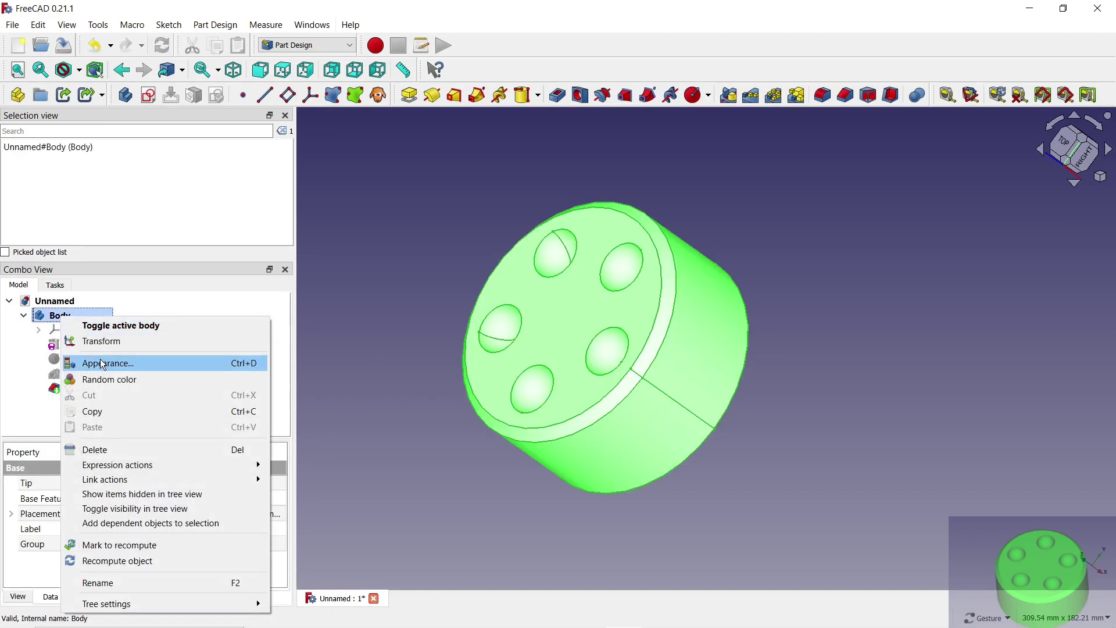
click(101, 361)
click(200, 480)
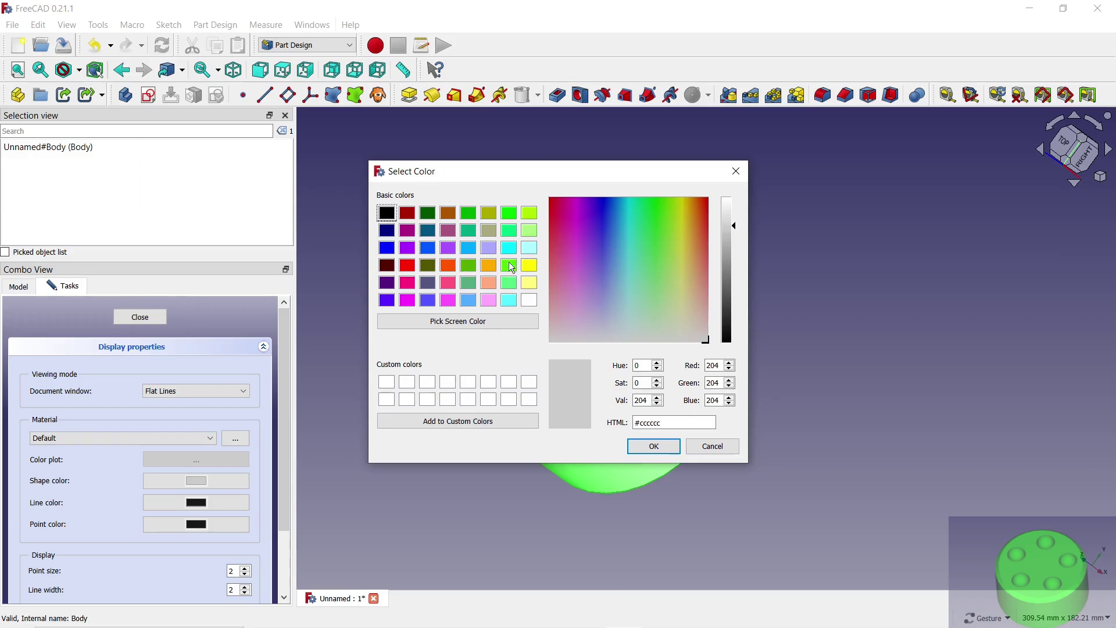
click(510, 213)
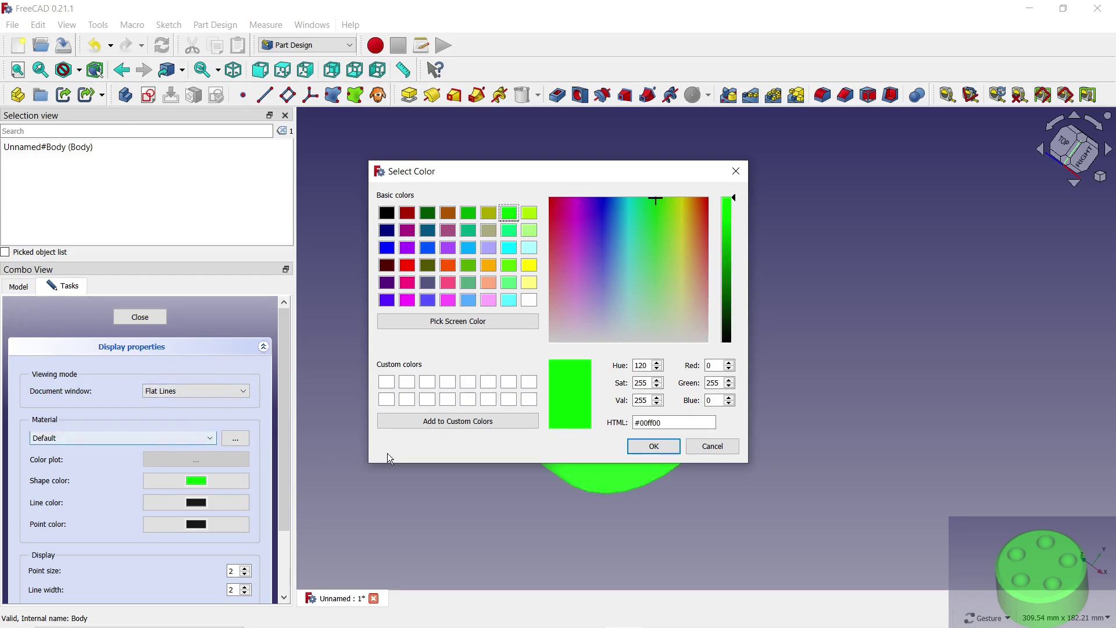
click(653, 446)
click(214, 393)
click(197, 413)
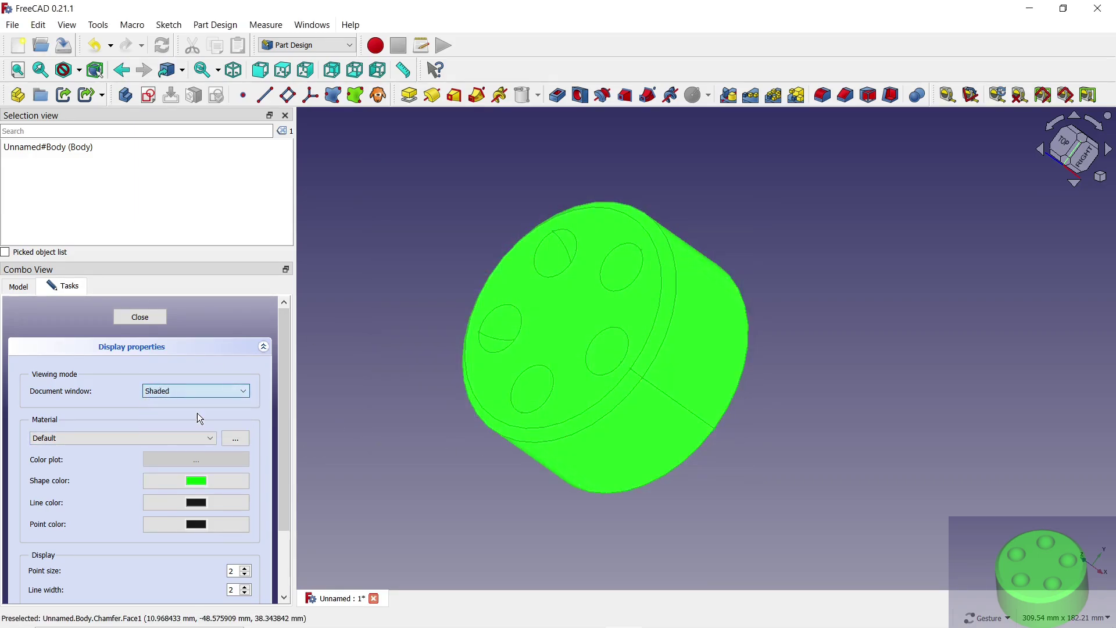
click(141, 316)
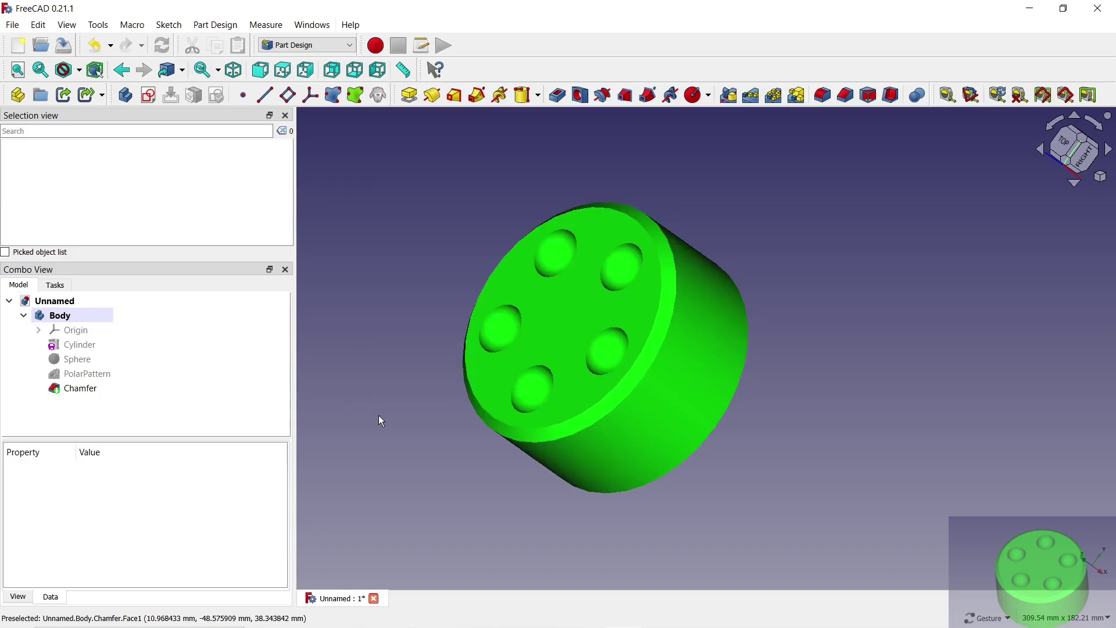
drag(378, 416, 416, 338)
mouse_move(815, 199)
mouse_down()
mouse_move(812, 279)
mouse_move(688, 245)
mouse_move(748, 244)
mouse_move(977, 312)
mouse_move(872, 256)
mouse_move(822, 182)
mouse_move(746, 231)
mouse_up()
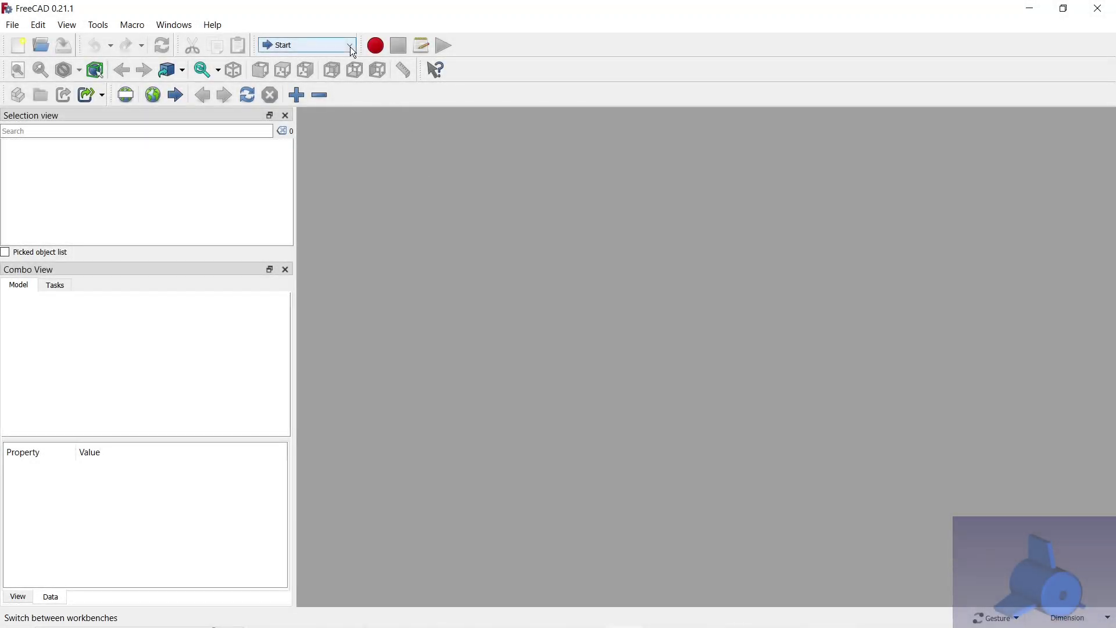
- In Part Design, create a new document and body with a sketch on the XY-plane
click(351, 46)
click(310, 124)
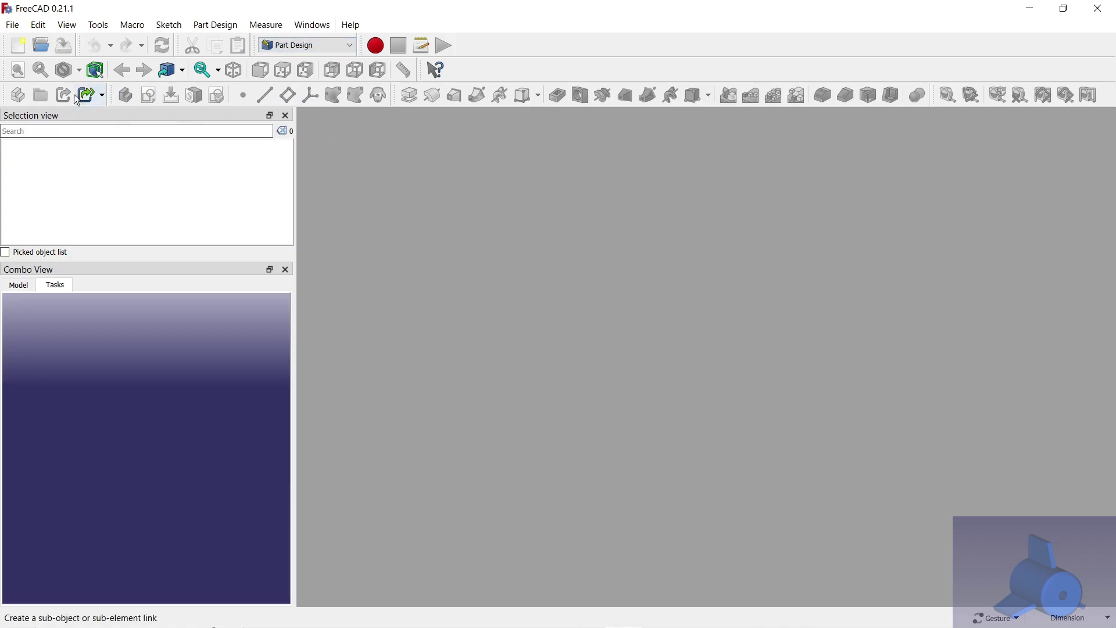
click(18, 45)
click(47, 331)
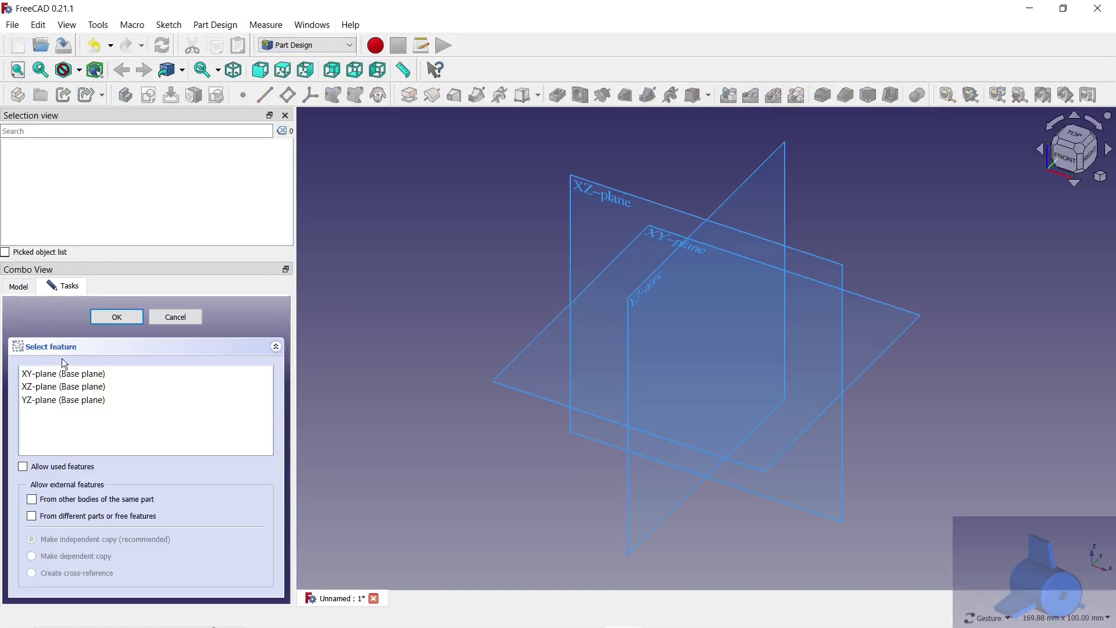
click(70, 374)
click(106, 318)
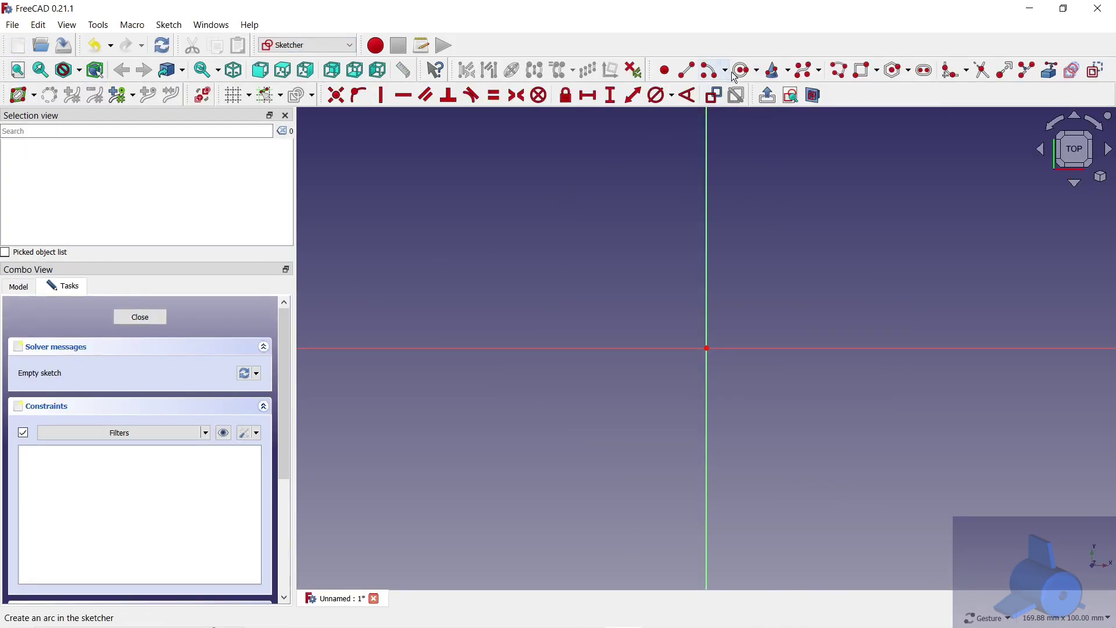
- Sketch two concentric origin circles dimensioned Ø10 mm and Ø50 mm
click(741, 70)
click(706, 348)
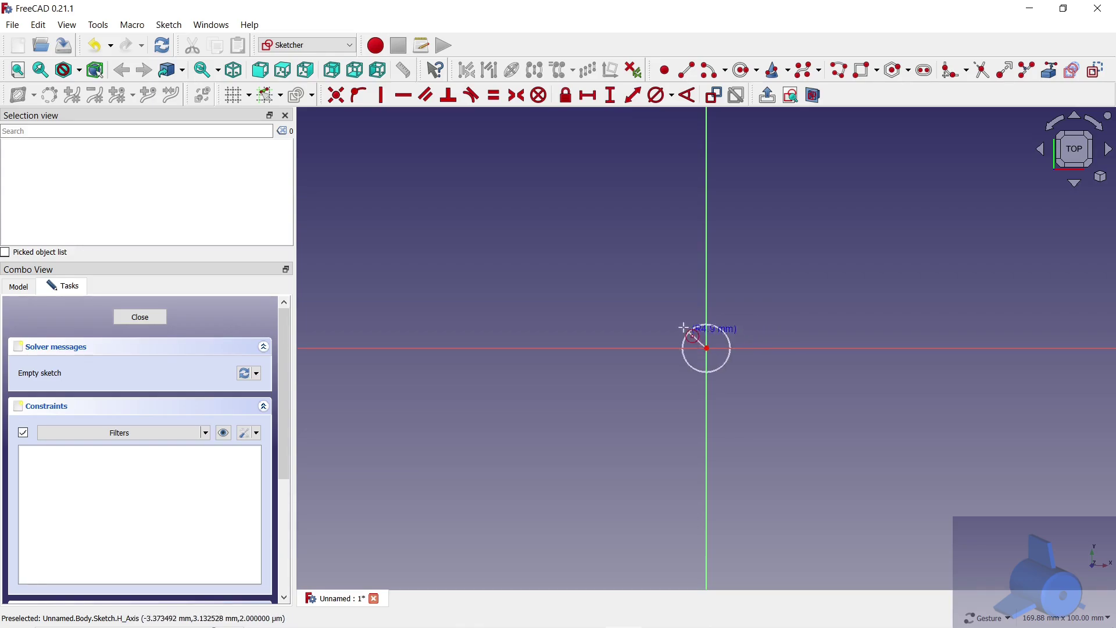
click(678, 317)
click(707, 348)
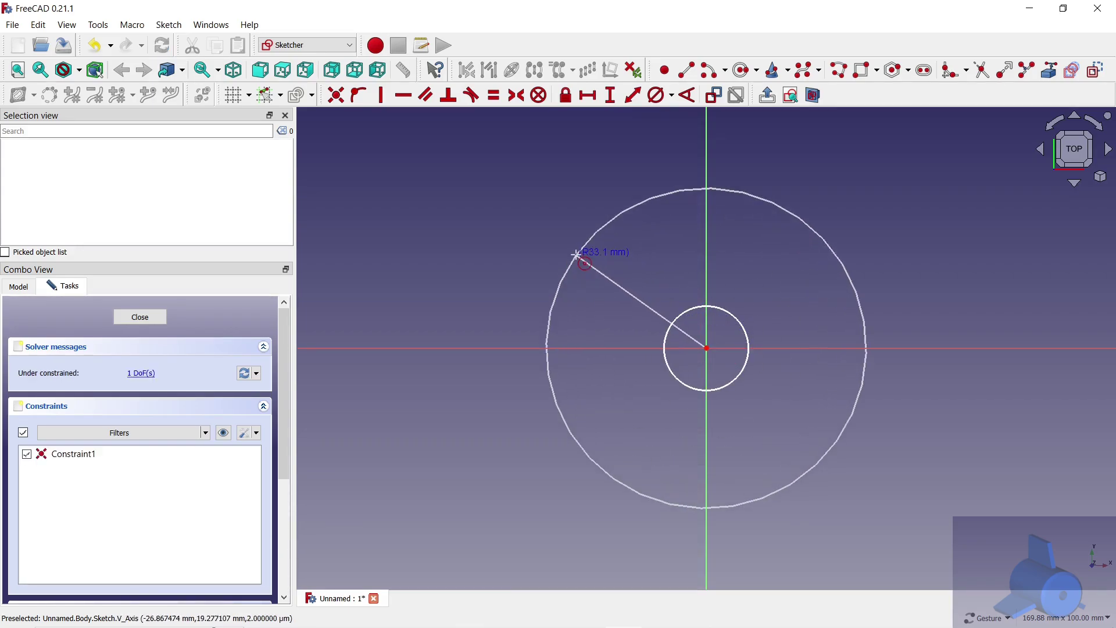
click(581, 251)
click(656, 95)
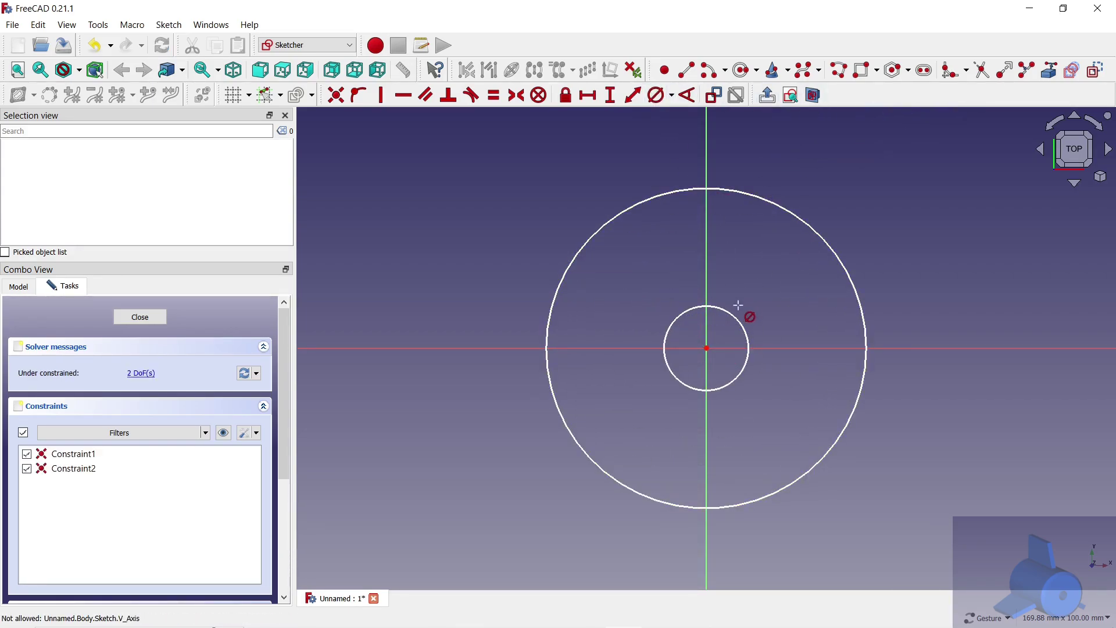
click(735, 315)
text(10)
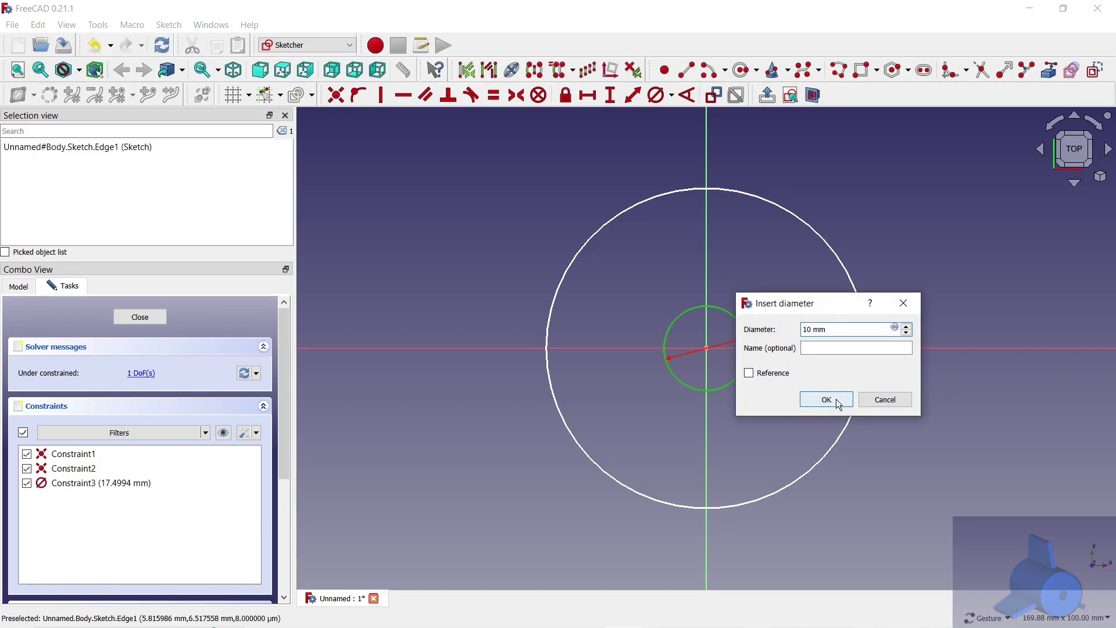
click(827, 400)
click(841, 264)
text(50)
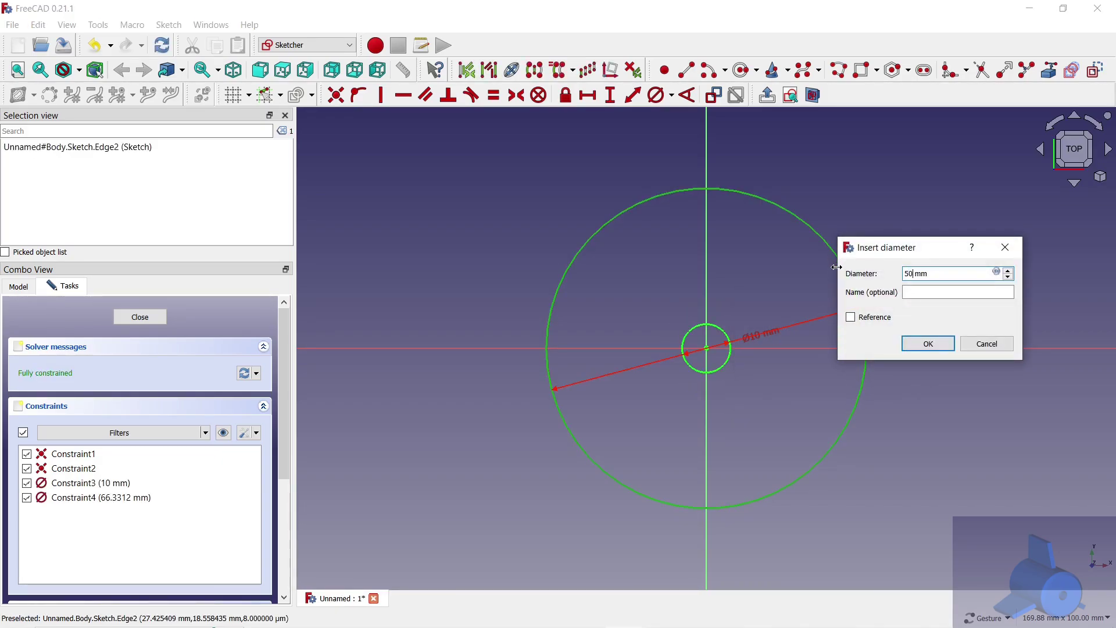
click(924, 344)
click(160, 321)
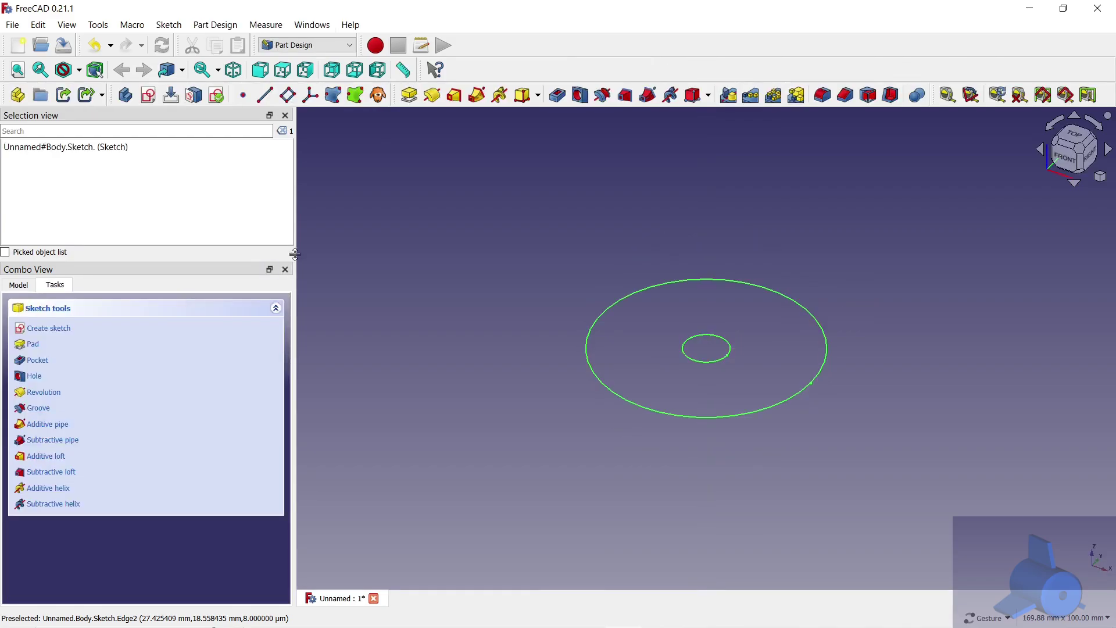
- Pad the ring sketch 70 mm tall
click(409, 95)
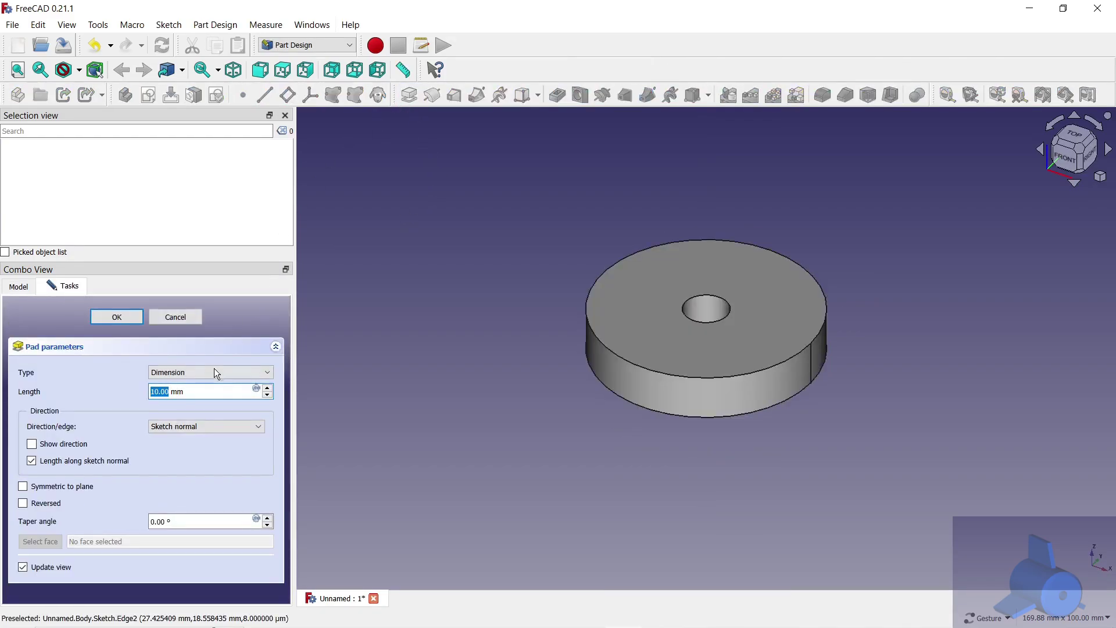
click(175, 389)
click(116, 316)
scroll(462, 433, down, 3)
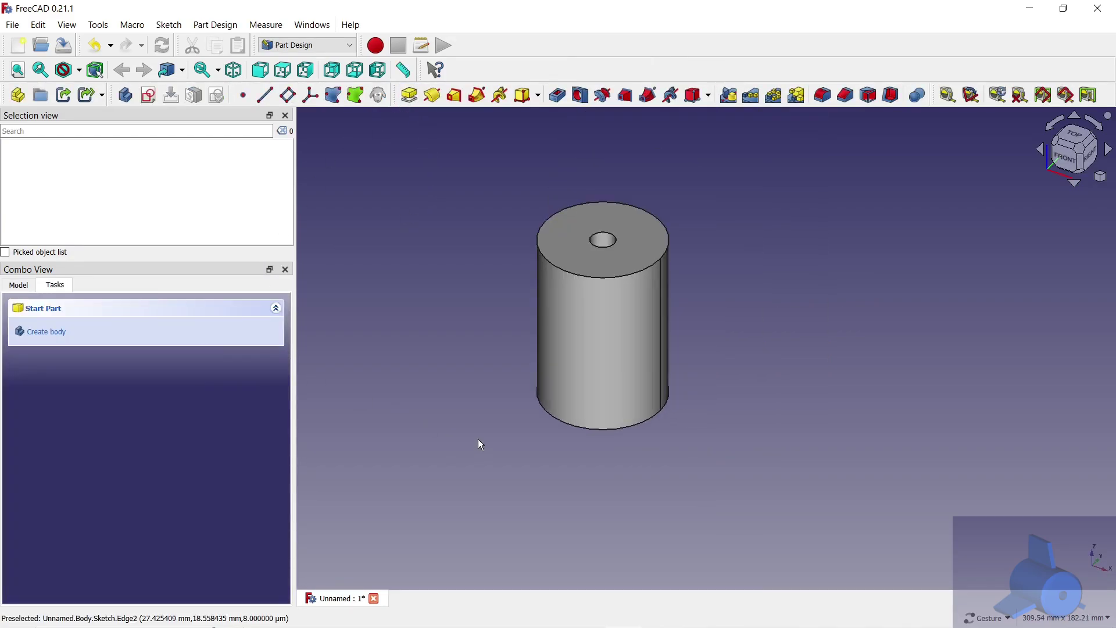
- Create a section-view sketch on the XZ-plane referencing the cylinder's top and side edges
click(149, 97)
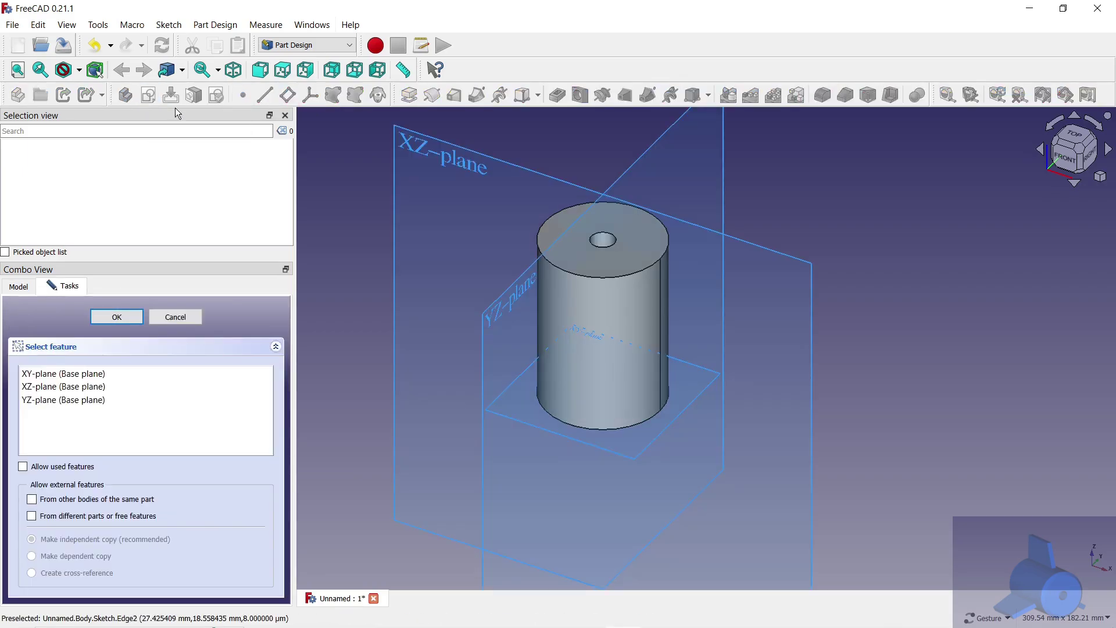
click(794, 263)
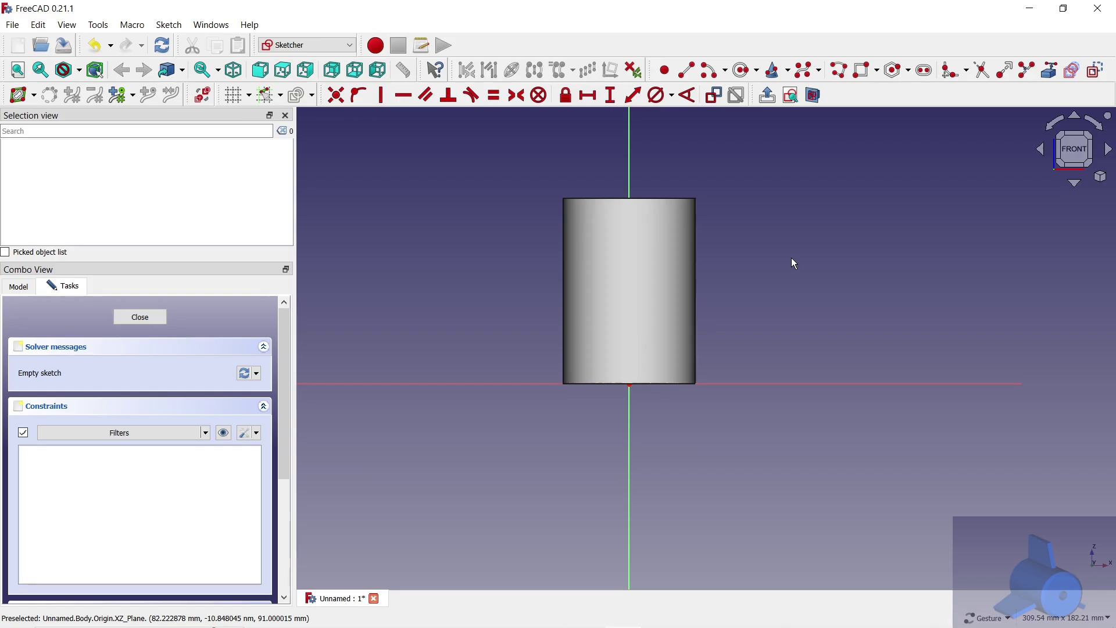
click(821, 97)
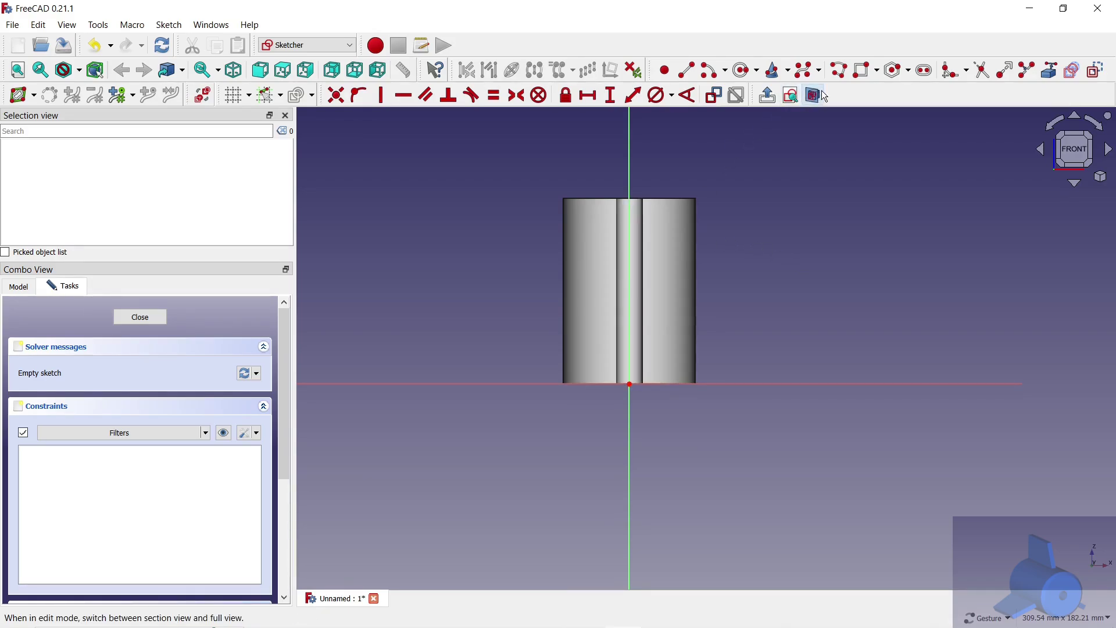
click(1050, 70)
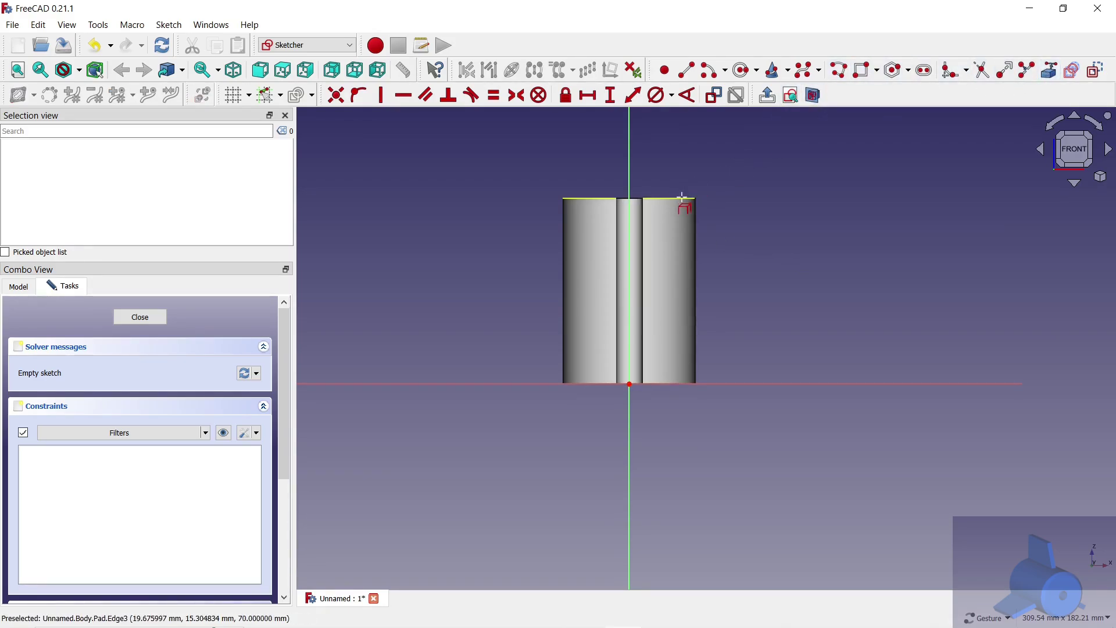
click(682, 197)
click(698, 212)
scroll(717, 267, up, 2)
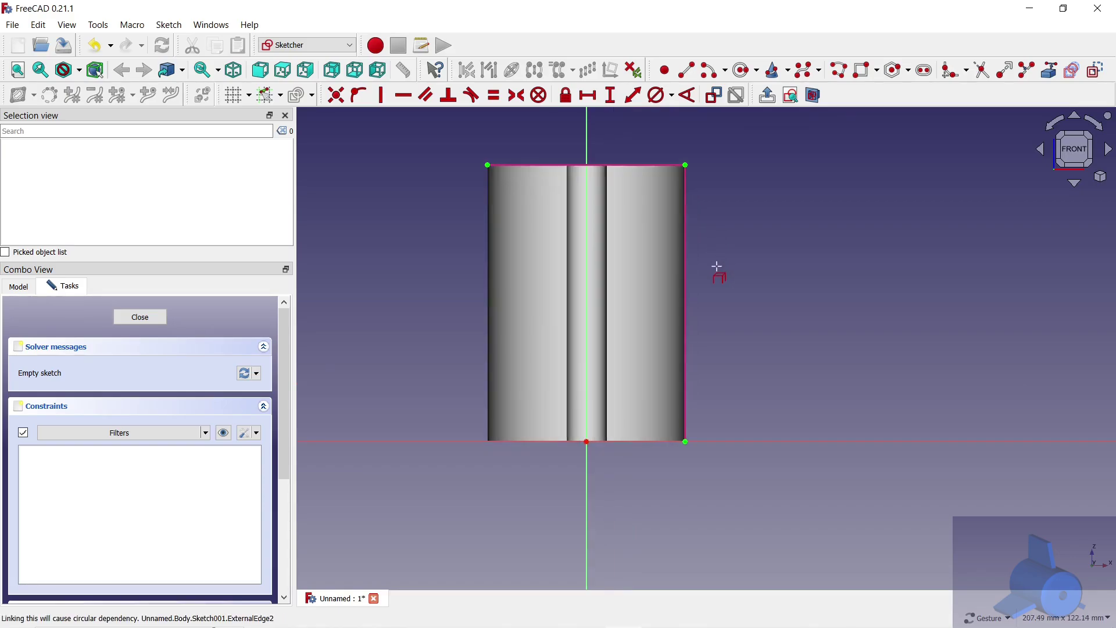
- Draw a rectangle beside the wall and slope its top edge down outward
key(g)
key(r)
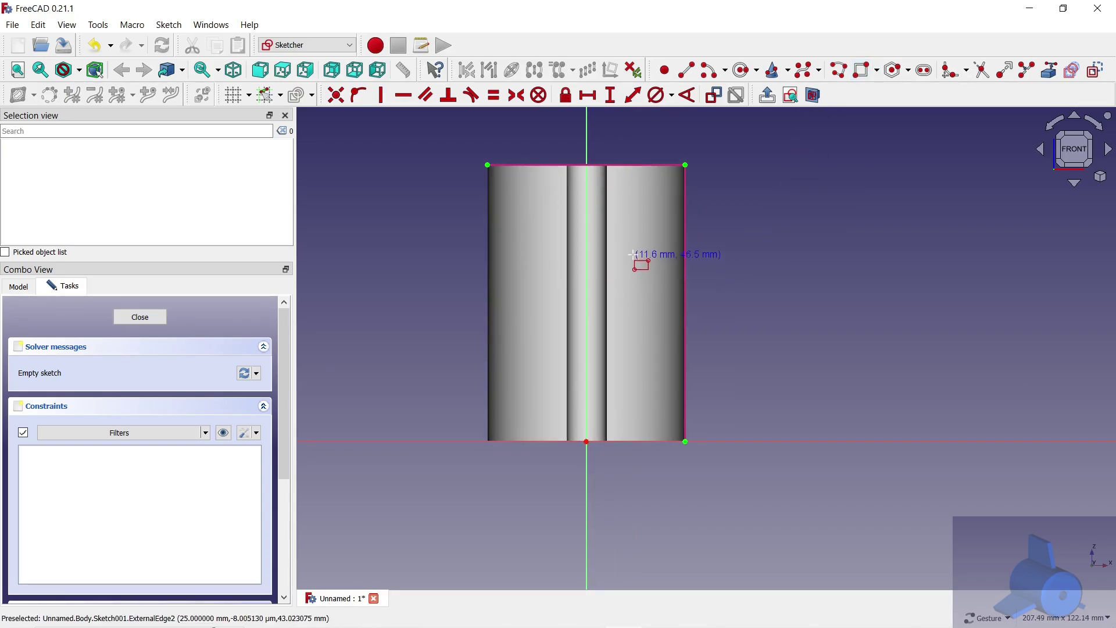
click(634, 250)
click(811, 442)
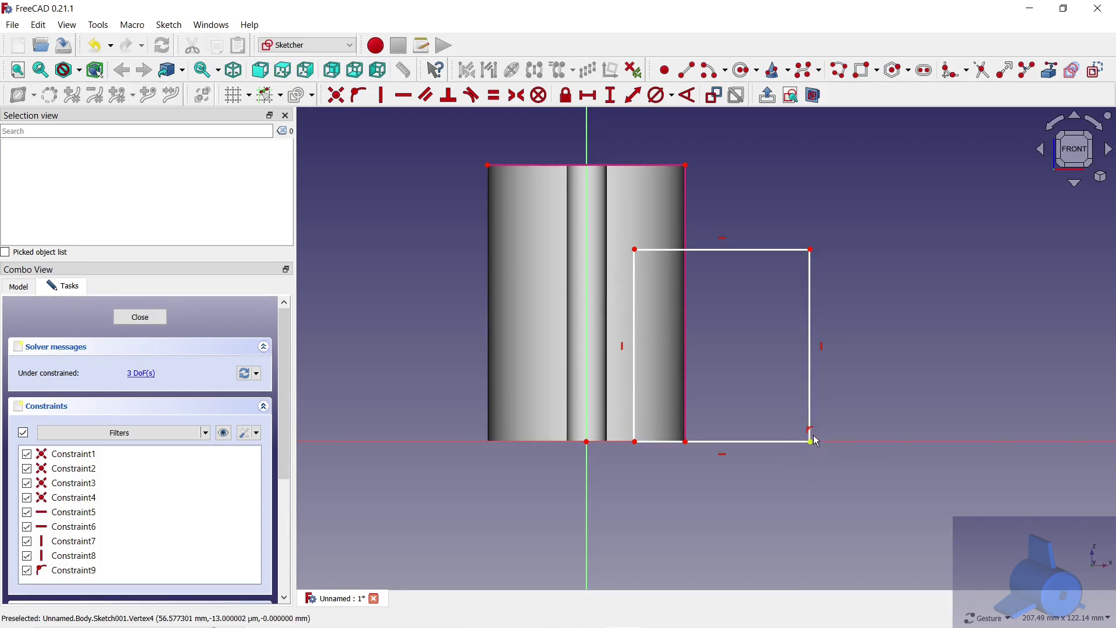
mouse_move(811, 441)
mouse_down()
mouse_move(764, 427)
mouse_move(791, 441)
mouse_up()
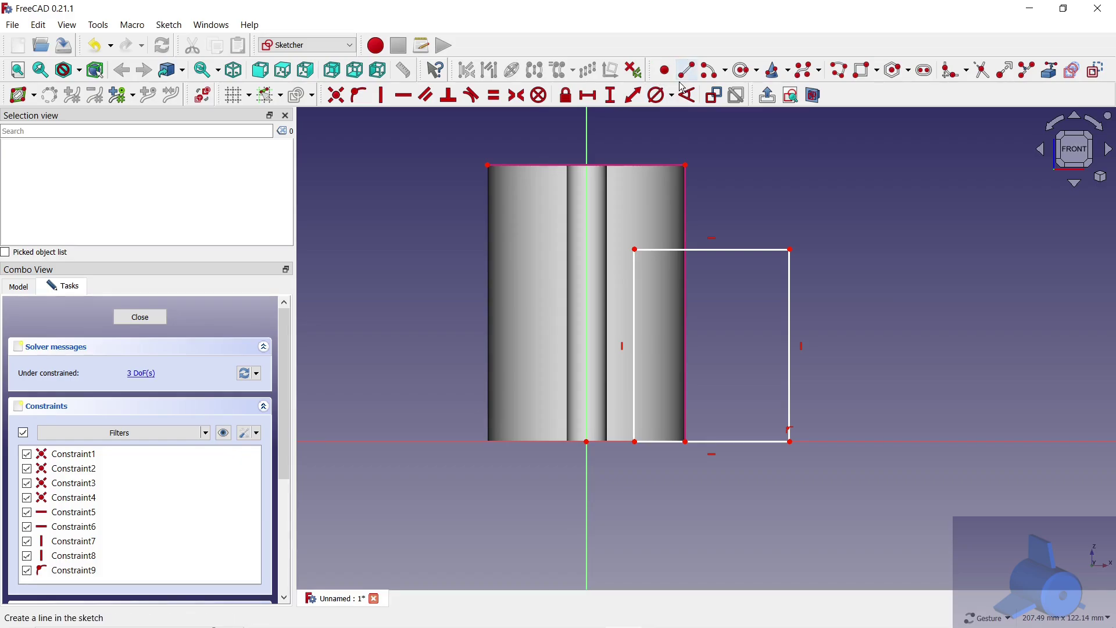
click(714, 243)
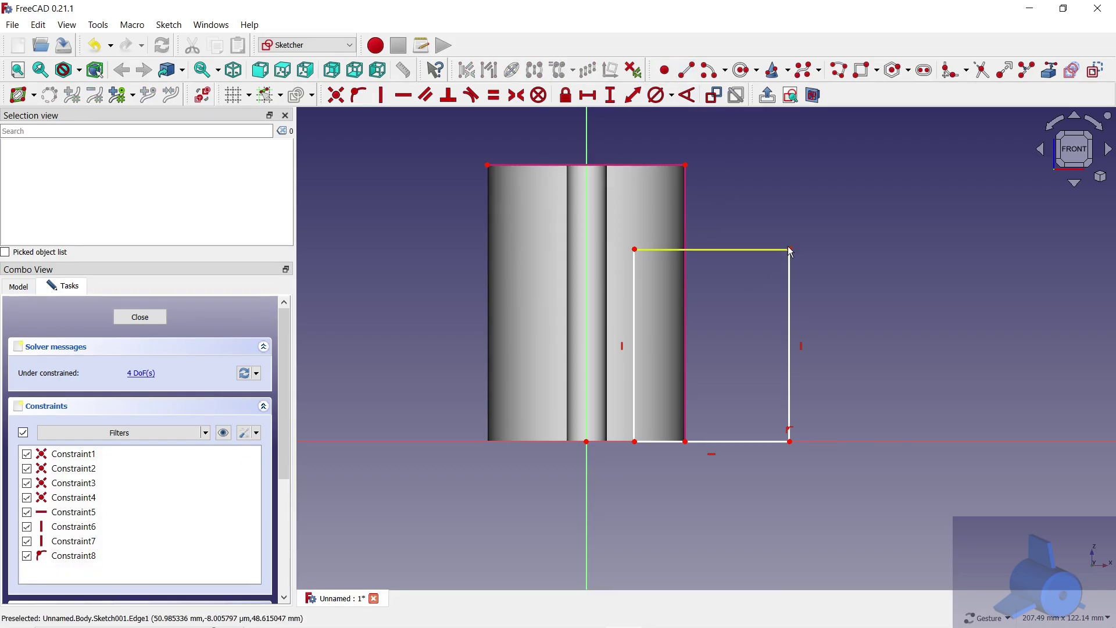
mouse_move(790, 250)
mouse_down()
mouse_move(771, 299)
mouse_move(786, 301)
mouse_up()
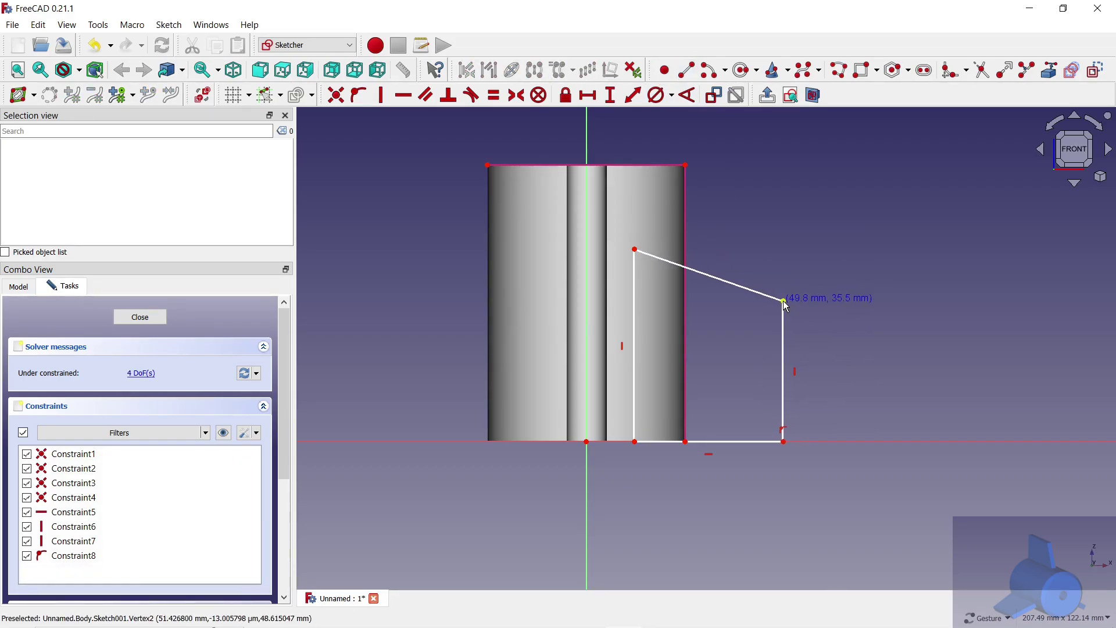
- Add horizontal distances: 15 mm from the axis and 25 mm fin width
click(588, 442)
click(636, 443)
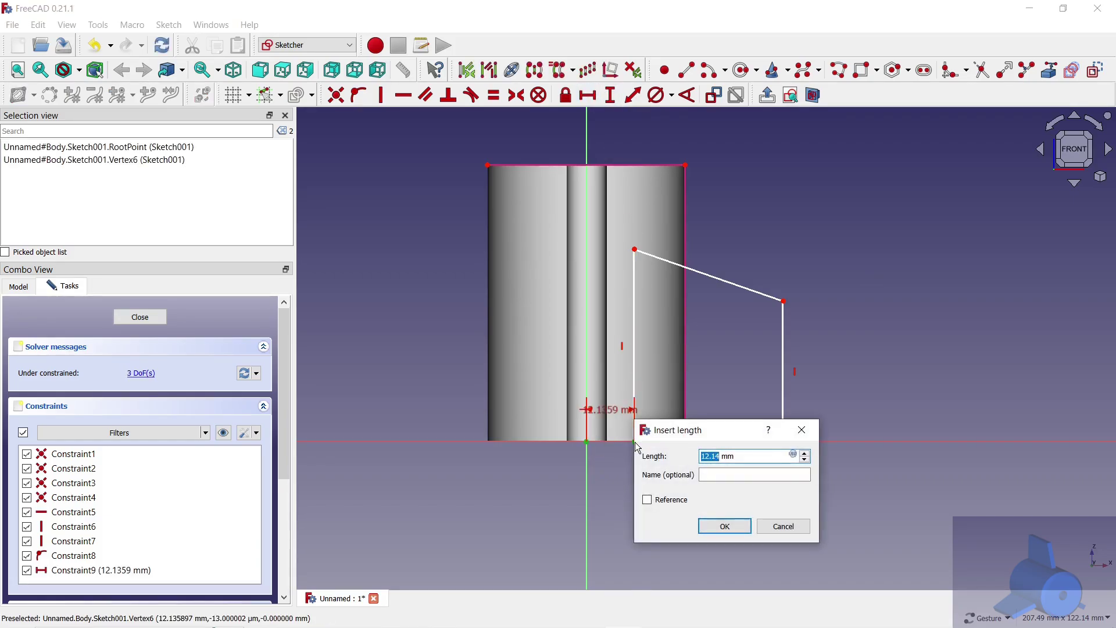
click(711, 523)
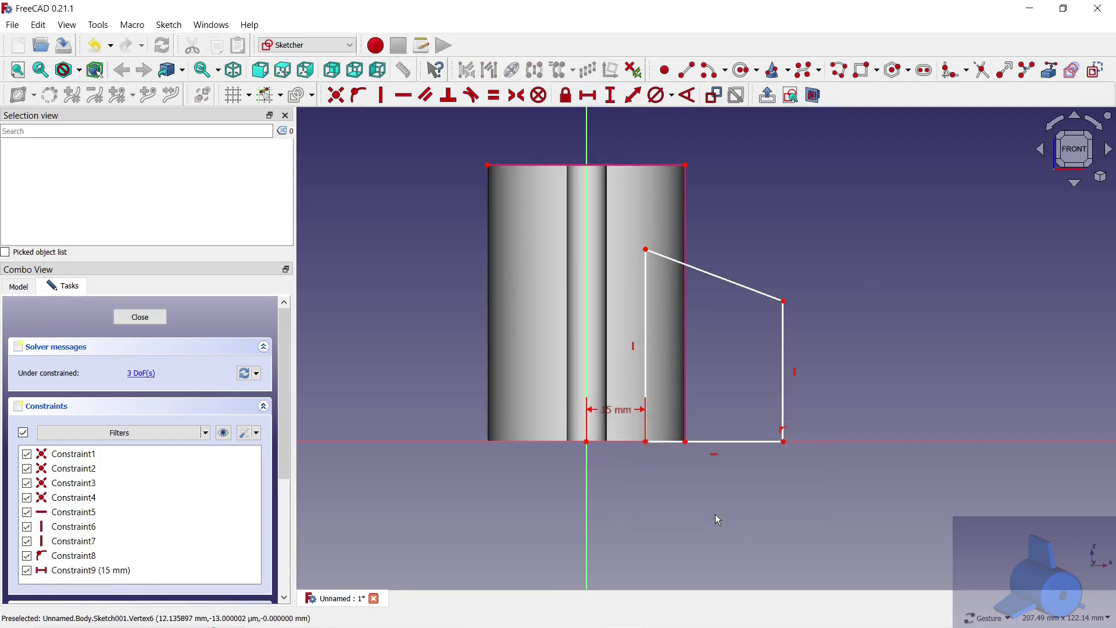
click(686, 442)
click(784, 442)
text(25)
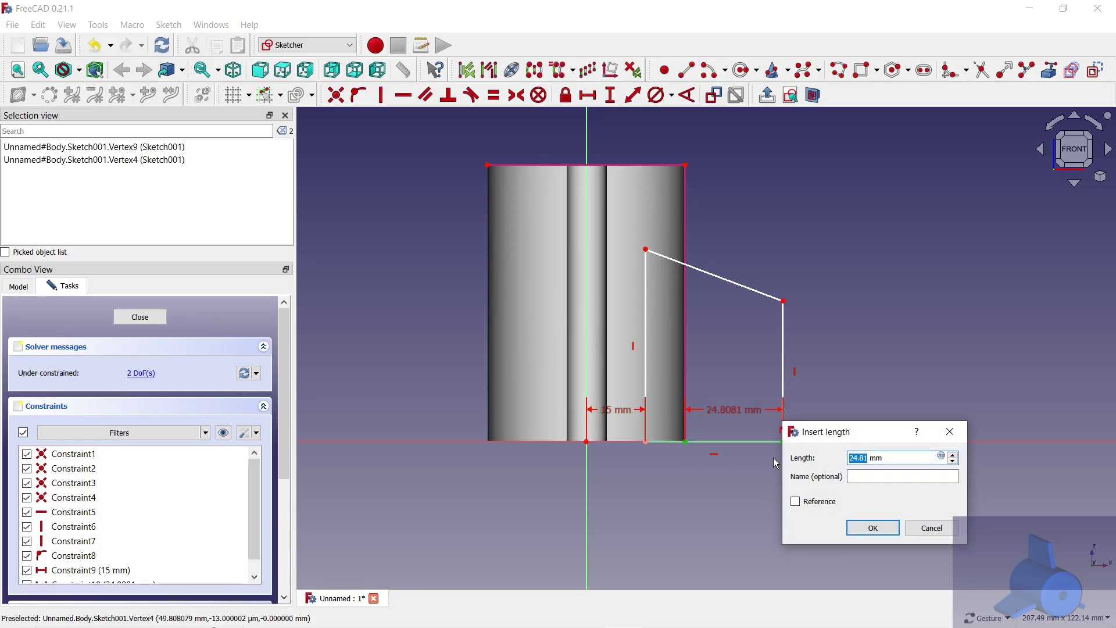
click(873, 528)
key(l)
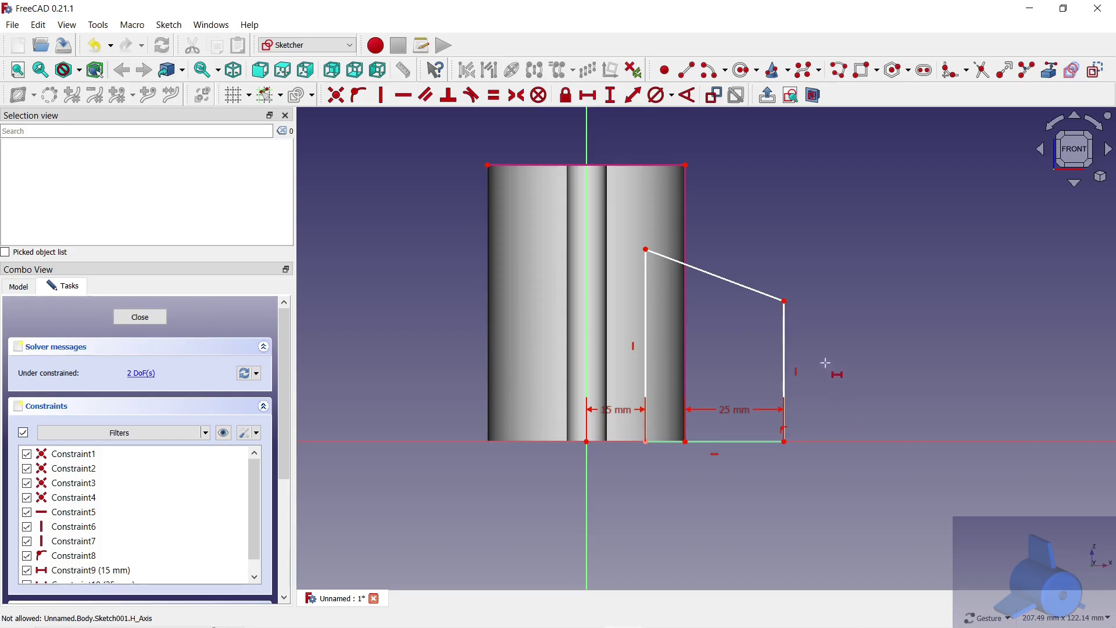
- Pin a point on the sloped edge to the cylinder wall and set 40 mm outer height
click(665, 71)
click(716, 275)
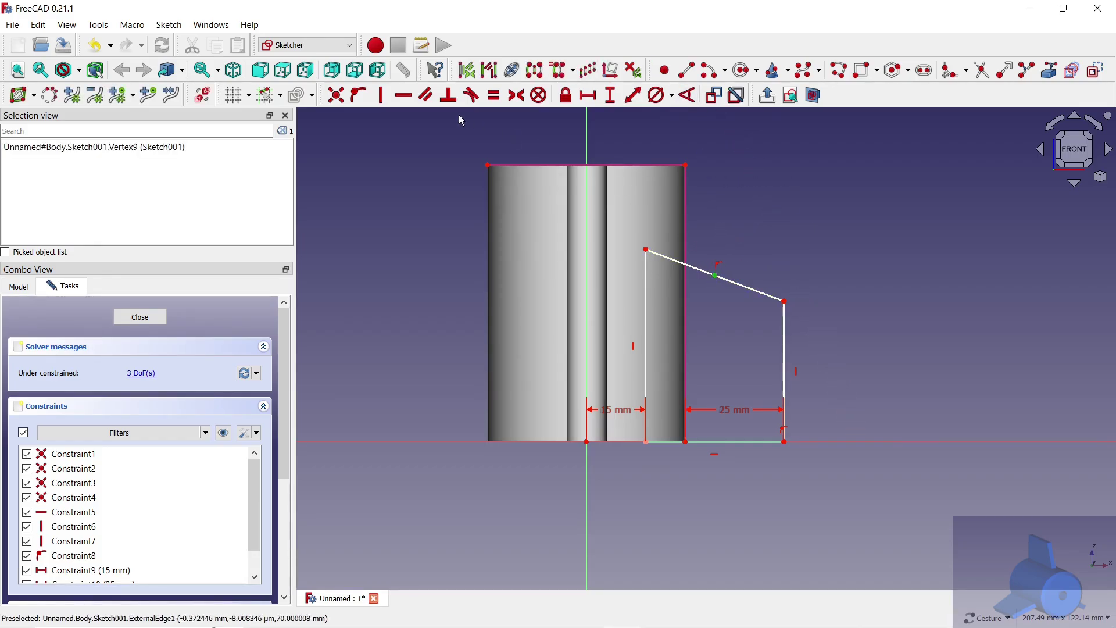
click(687, 197)
click(359, 95)
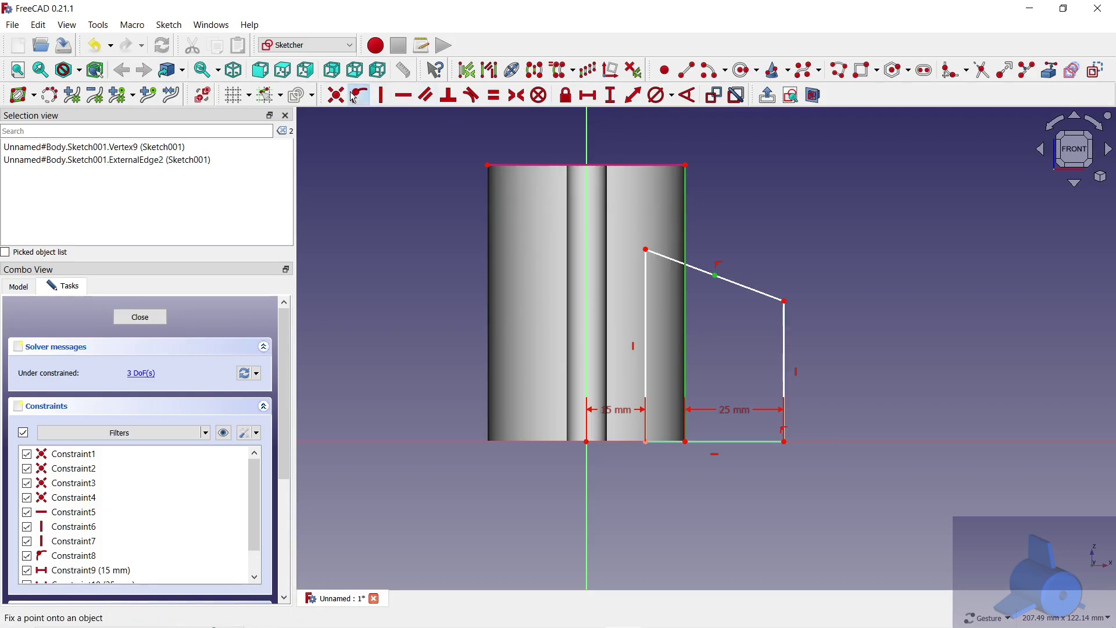
click(610, 95)
click(784, 348)
text(40)
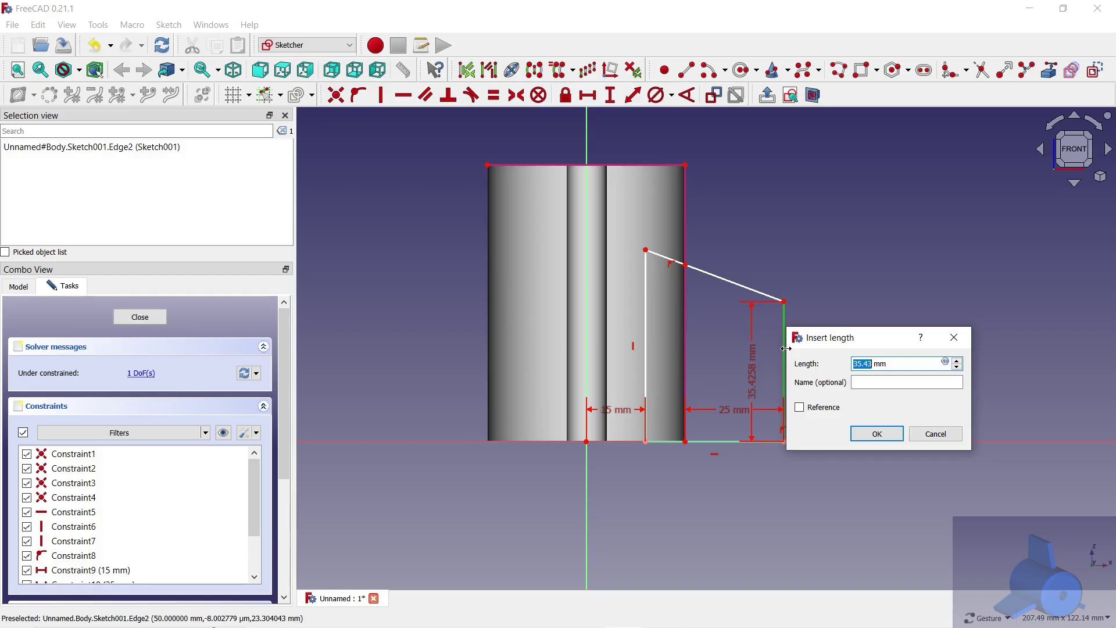
click(897, 441)
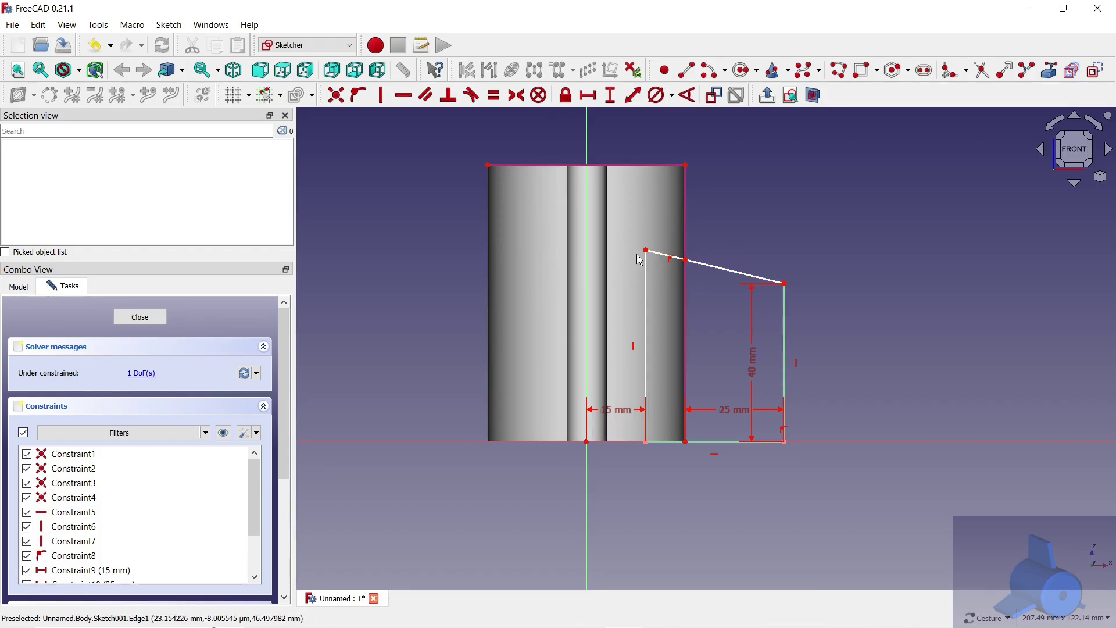
- Place the slope's wall point 20 mm below the top and move dimension labels clear
drag(686, 260, 687, 246)
click(687, 246)
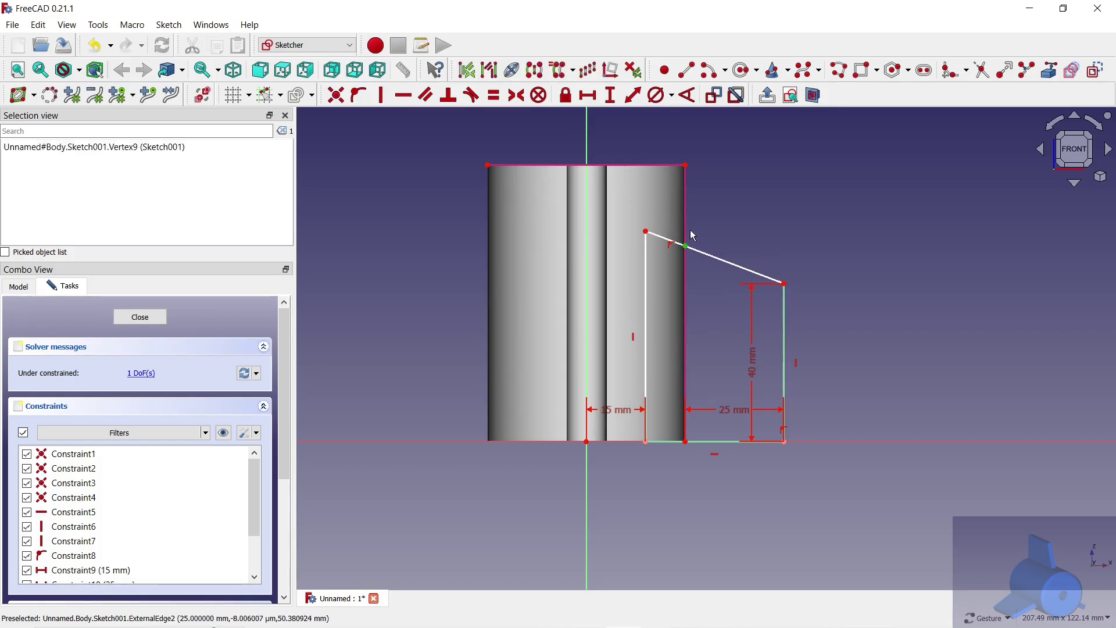
click(687, 166)
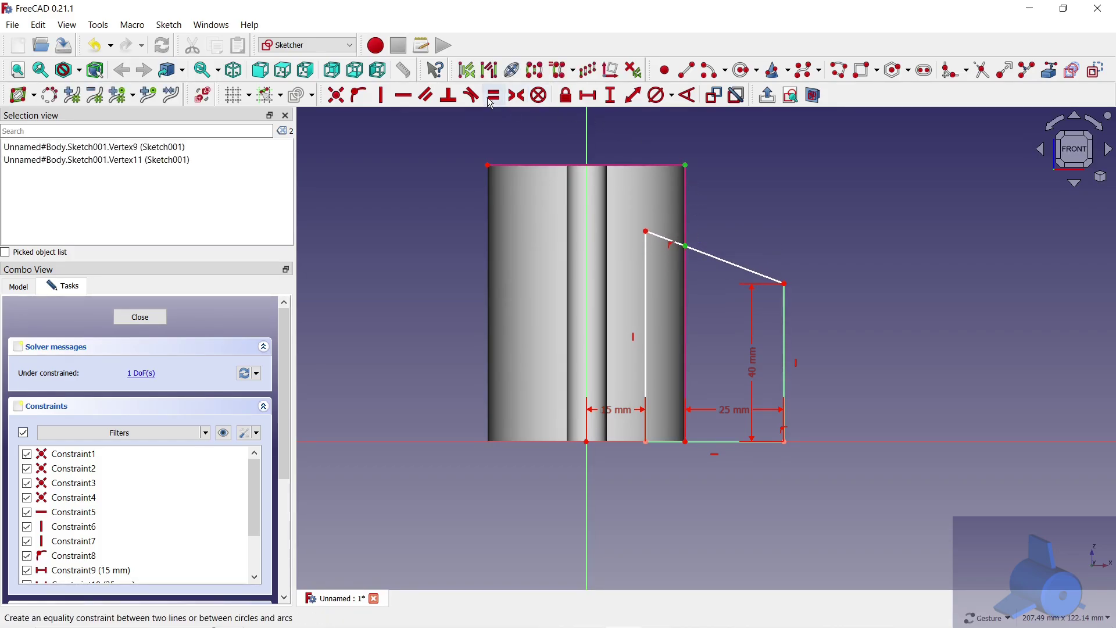
click(612, 97)
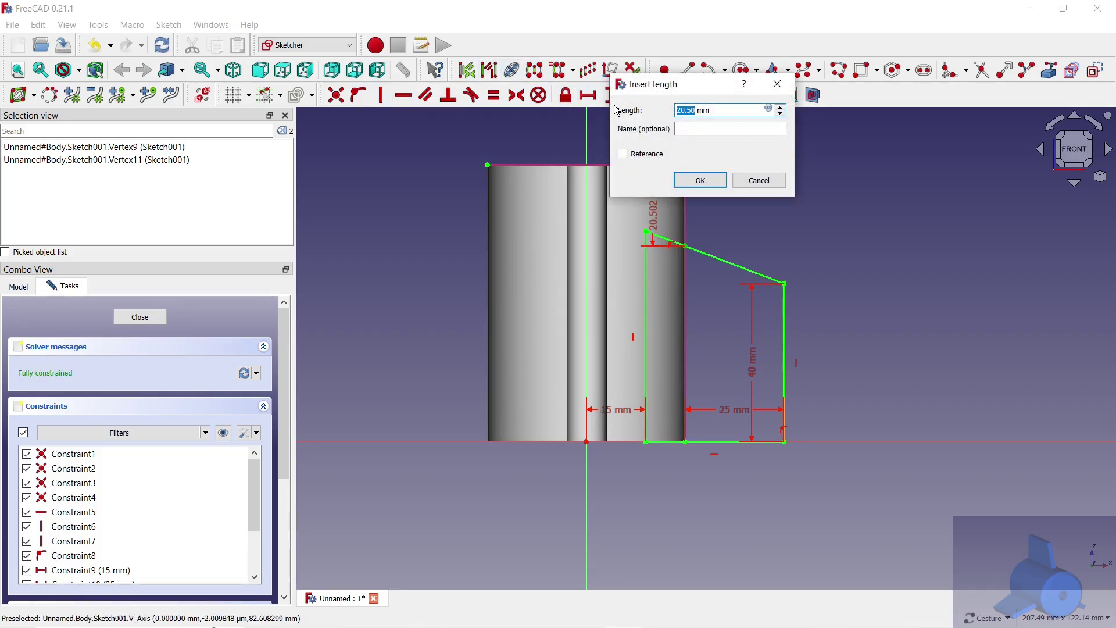
click(703, 180)
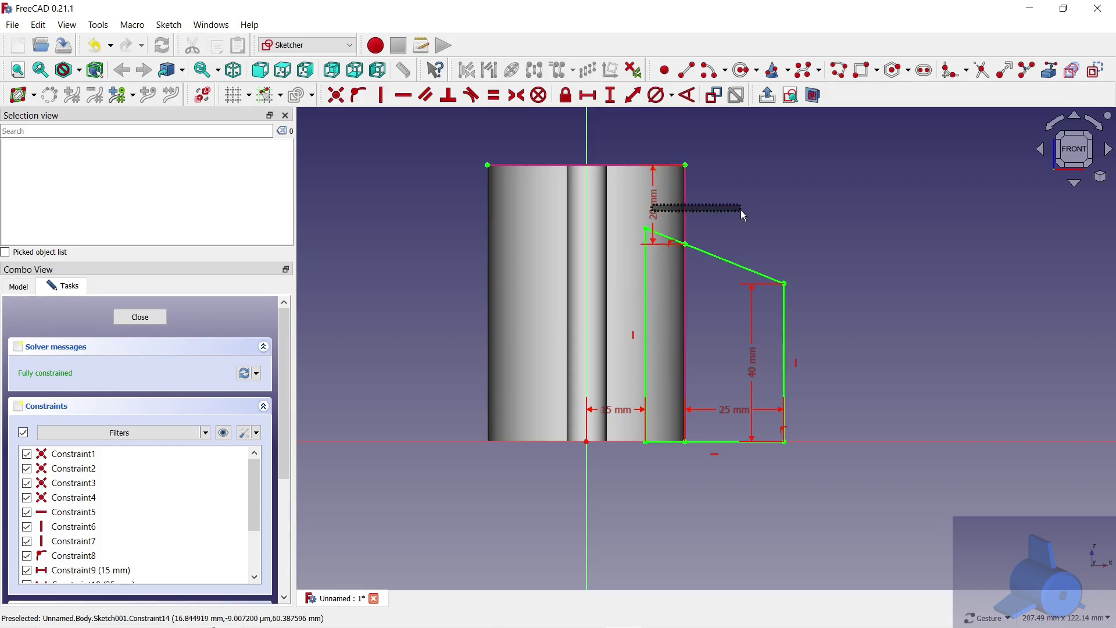
drag(656, 209, 701, 216)
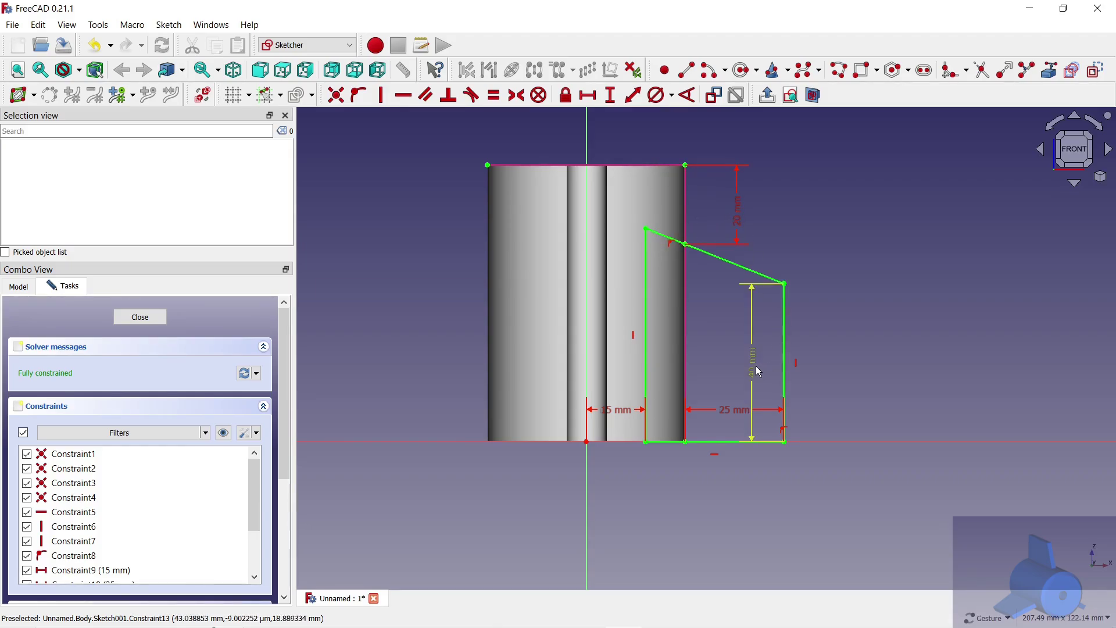
drag(753, 361, 838, 364)
drag(734, 410, 734, 465)
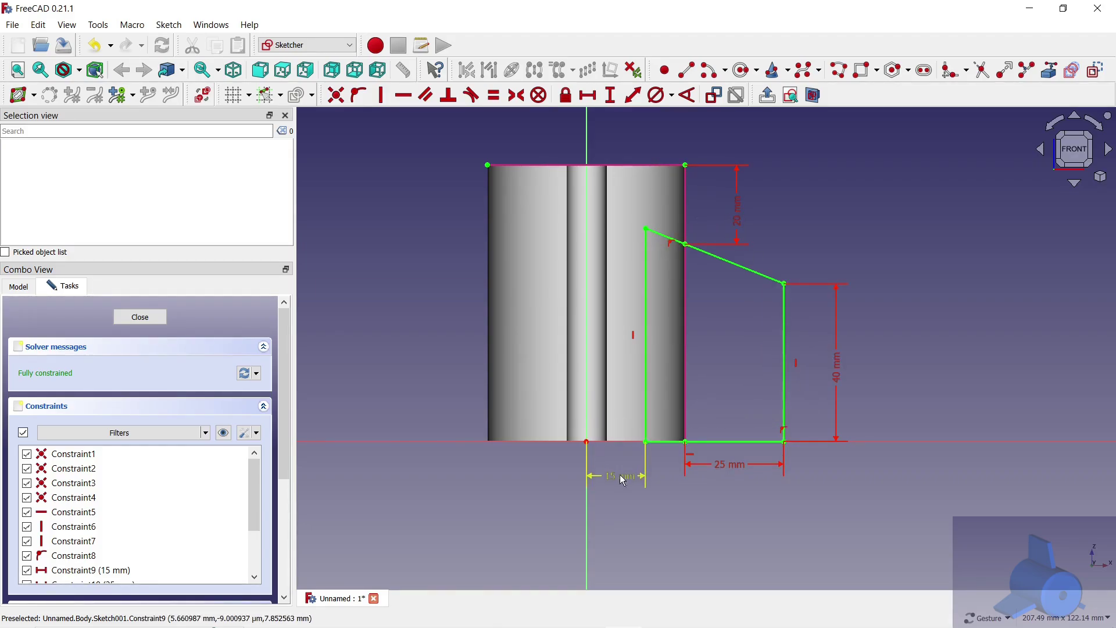
- Pad the fin sketch 5 mm thick, symmetric to its sketch plane
click(139, 318)
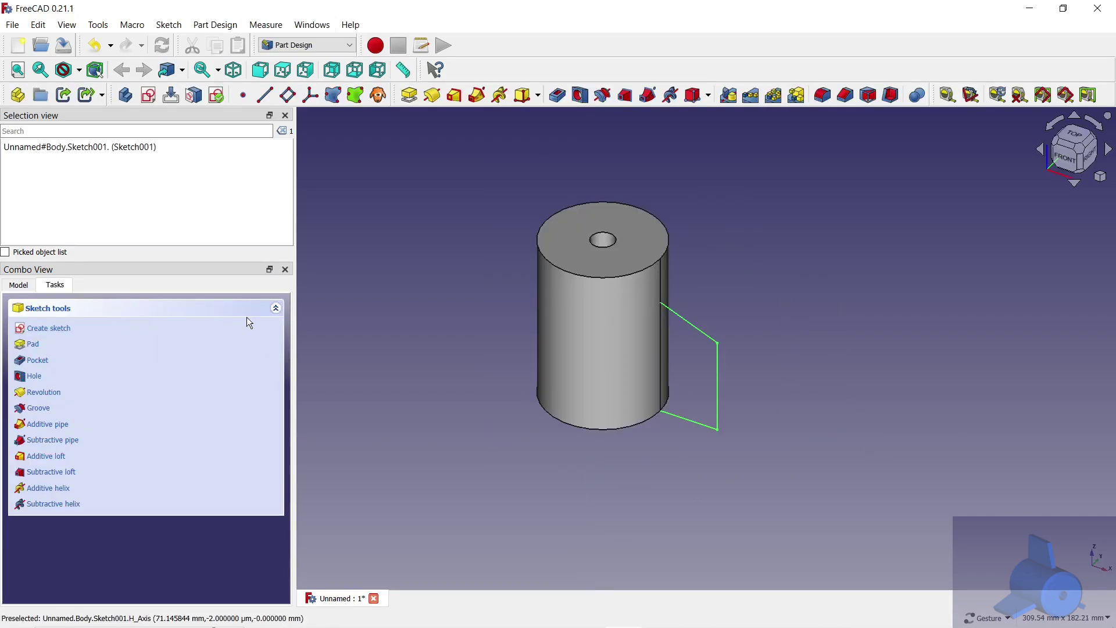
click(409, 94)
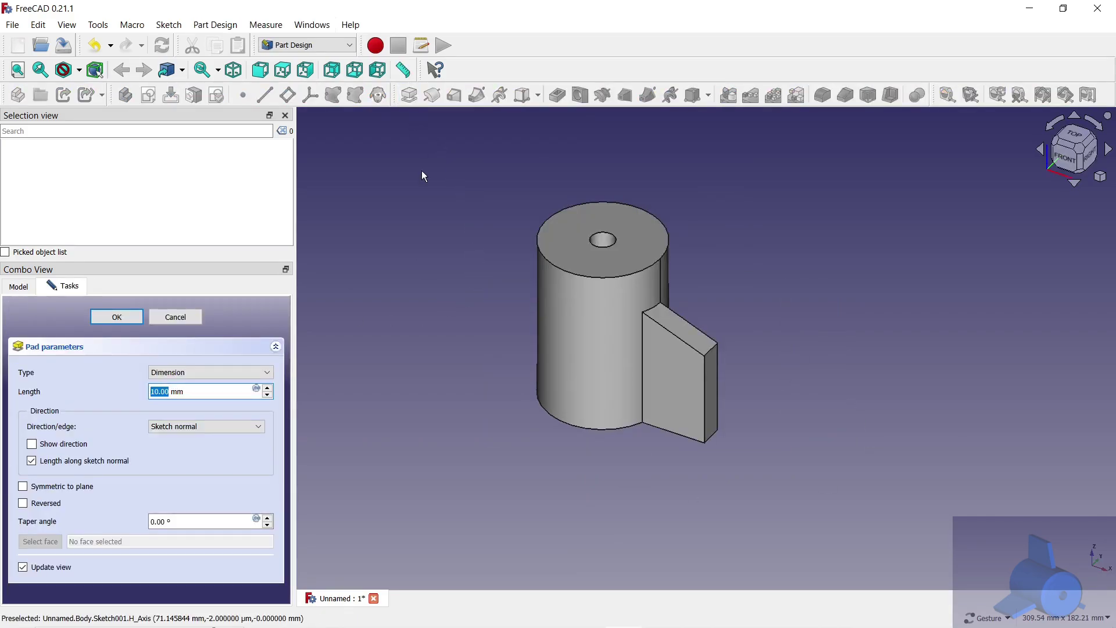
drag(765, 411, 637, 393)
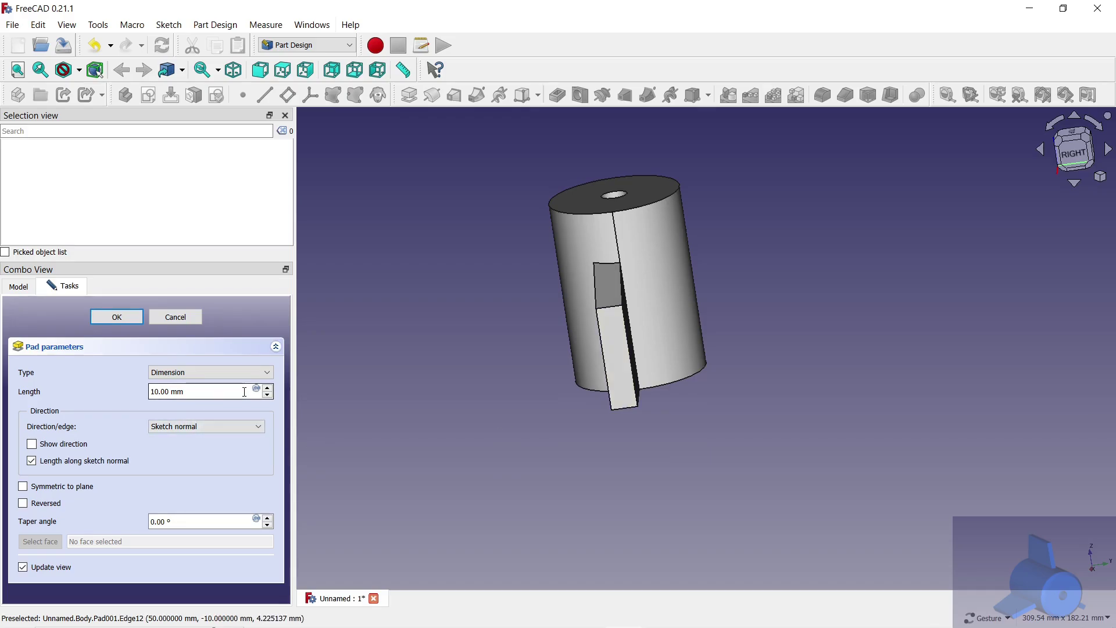
click(23, 489)
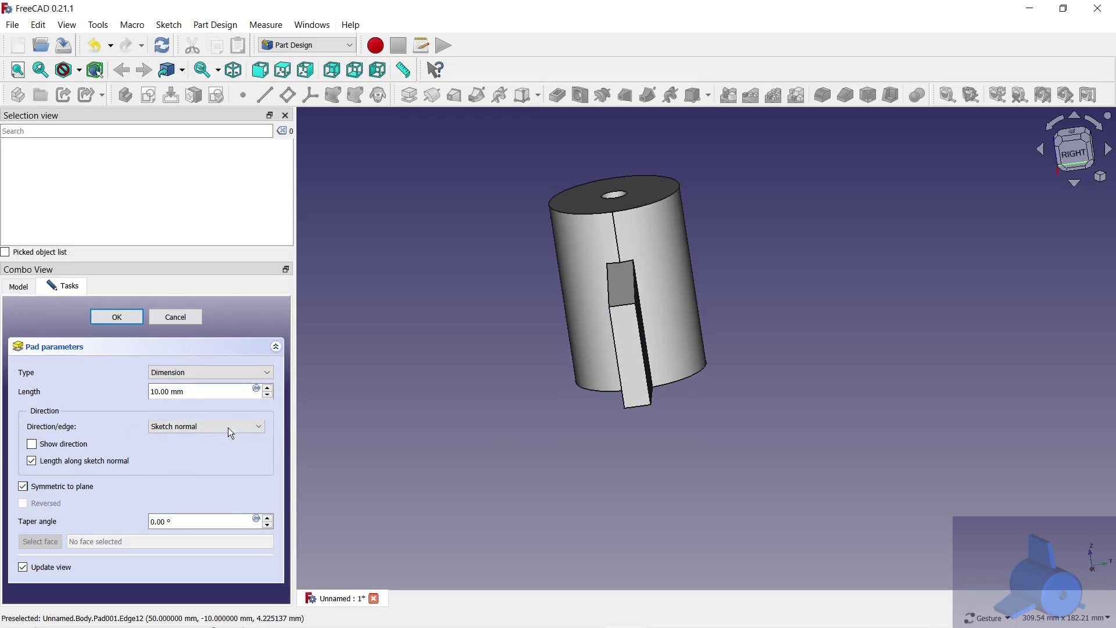
click(269, 396)
click(269, 396)
click(268, 396)
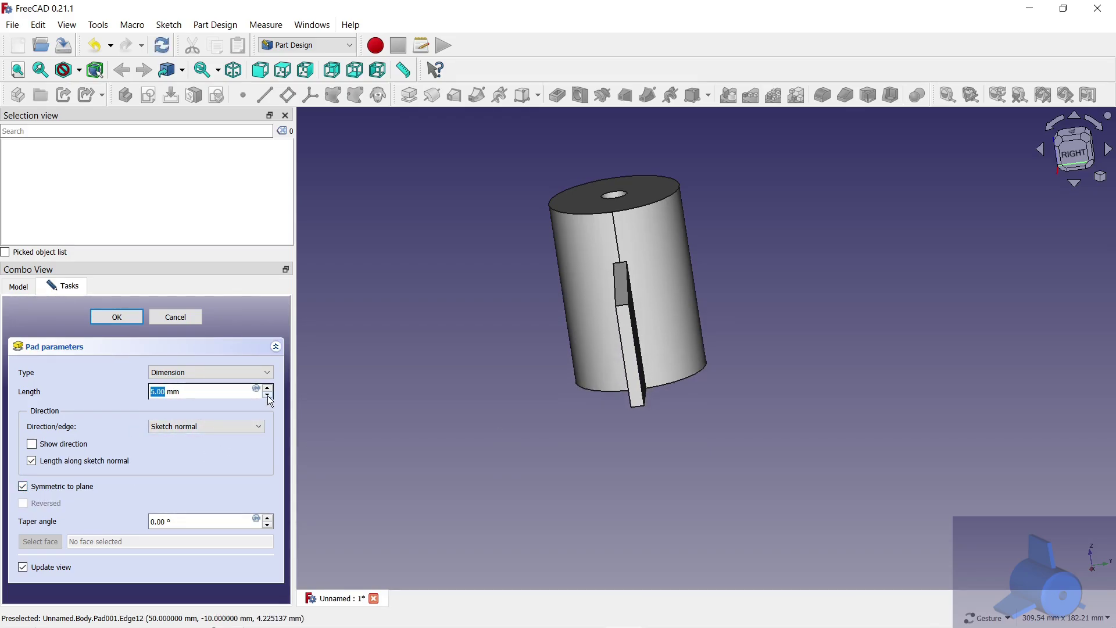
click(130, 316)
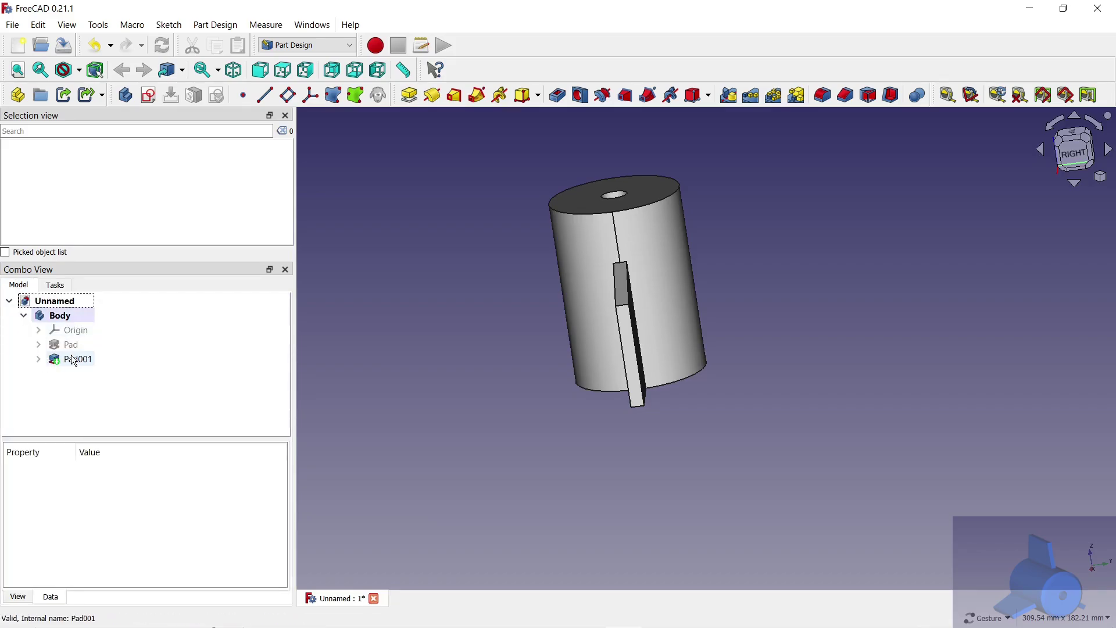
click(74, 362)
- Polar-pattern the fin Pad001 three times around the Z axis over 360°
mouse_move(570, 516)
mouse_down()
mouse_move(551, 377)
mouse_move(533, 376)
mouse_up()
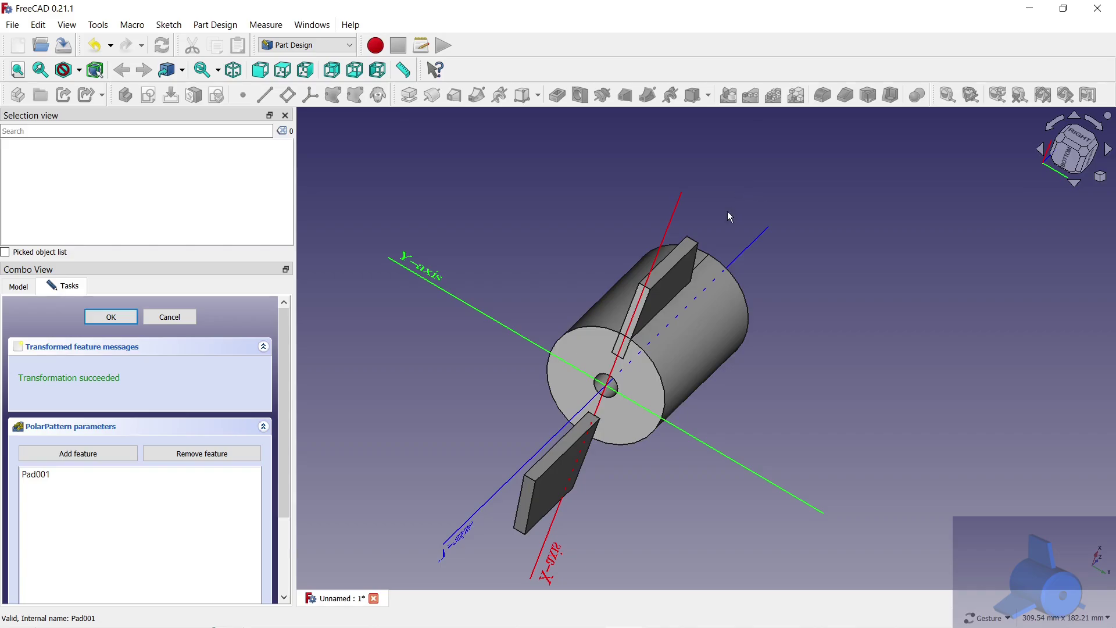
scroll(284, 479, down, 1)
scroll(284, 479, down, 1)
click(203, 530)
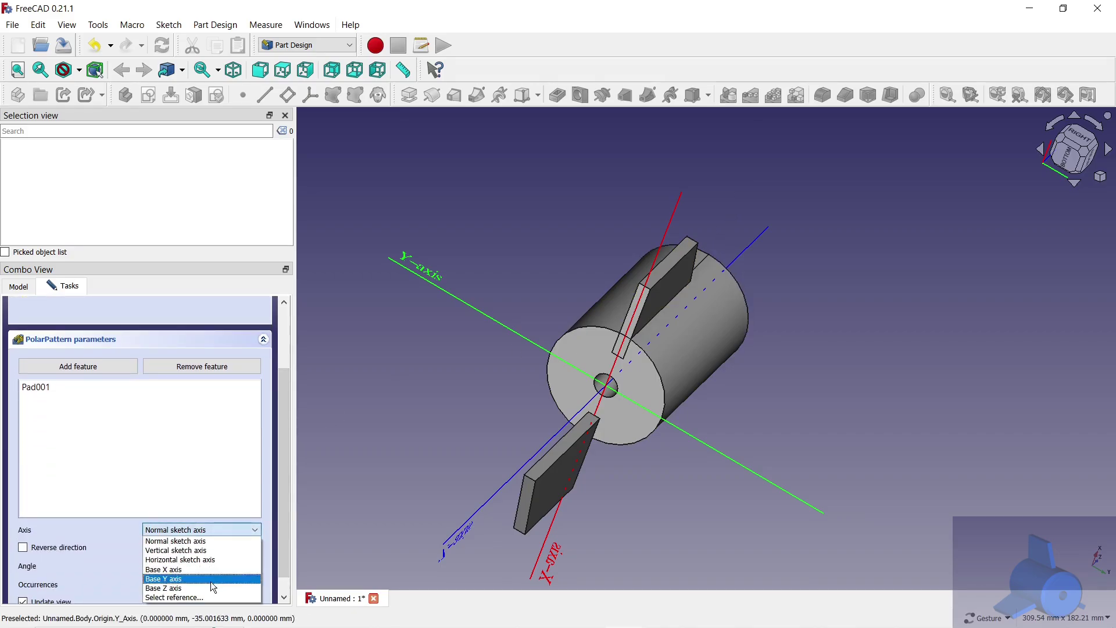
click(213, 597)
click(473, 514)
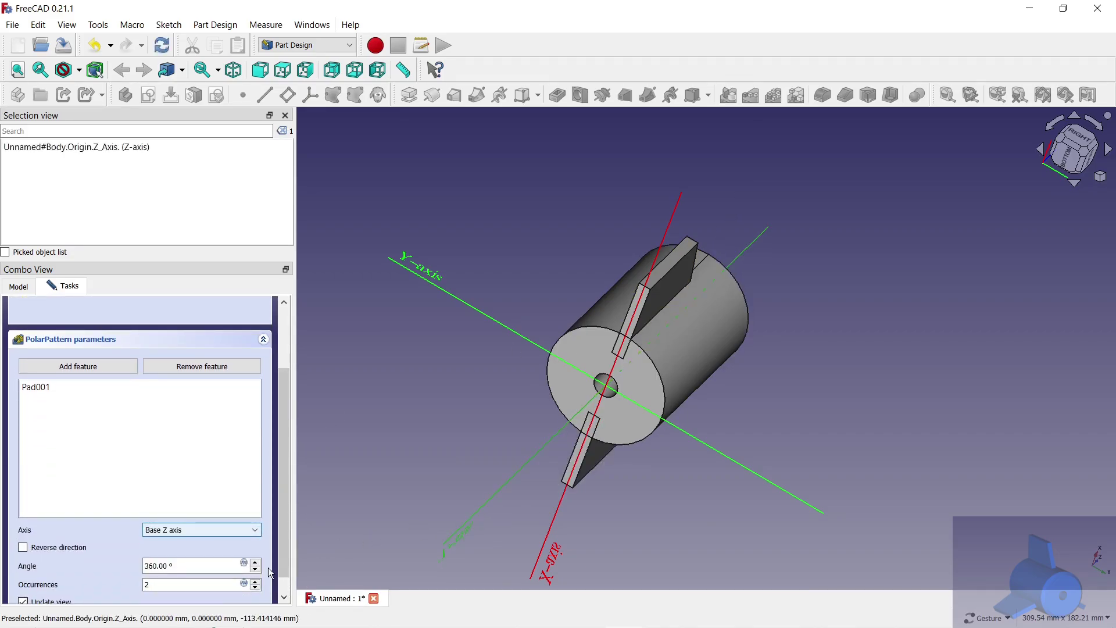
click(256, 582)
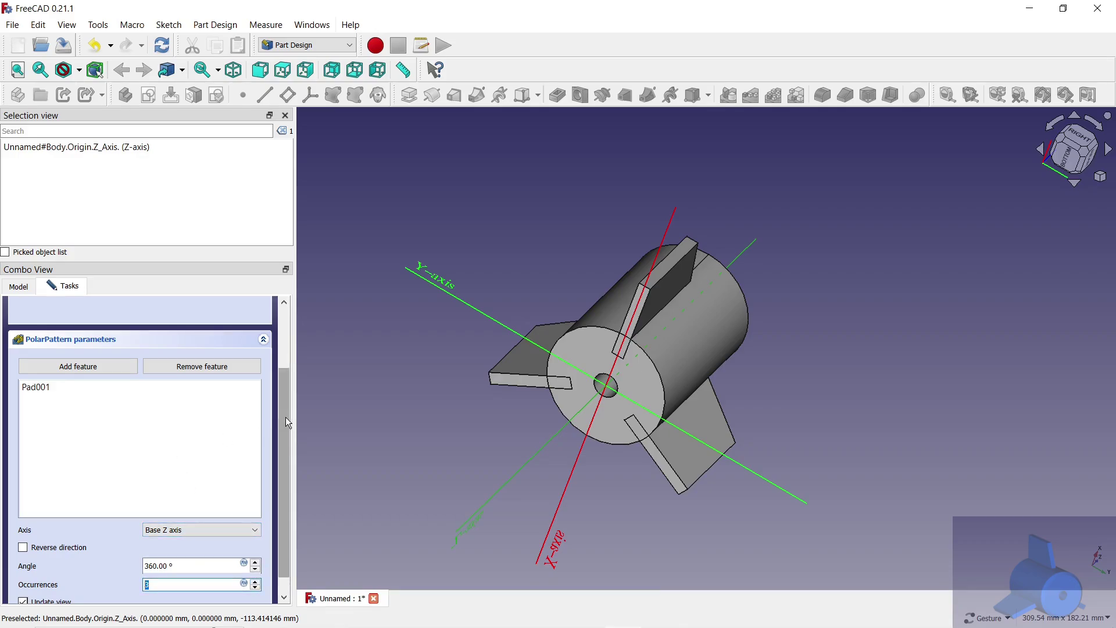
scroll(289, 423, up, 5)
click(117, 319)
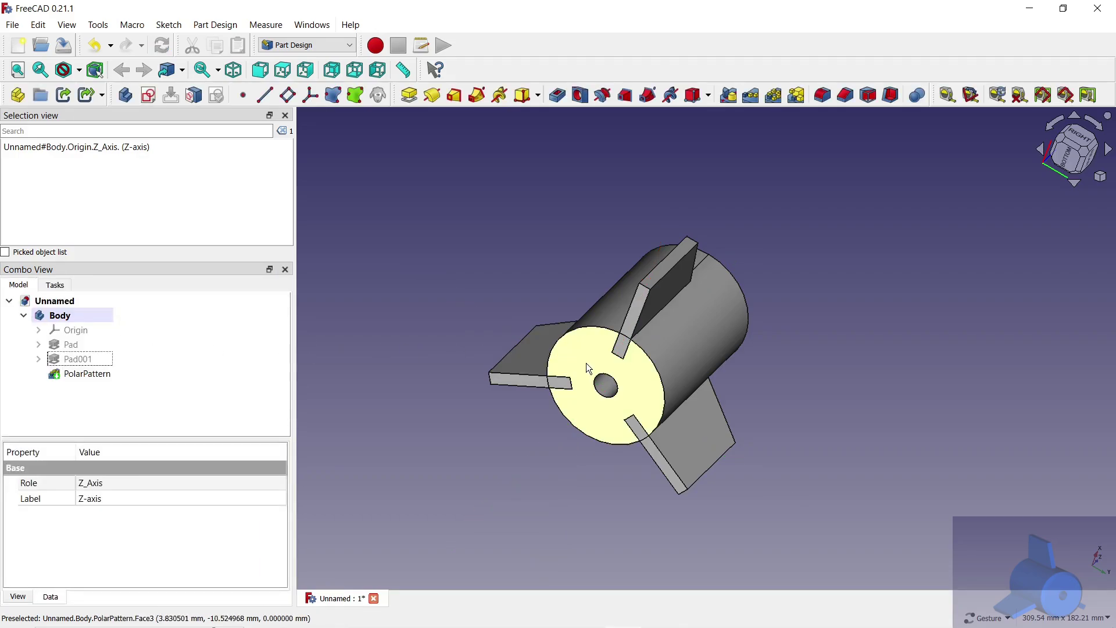
- Set the PolarPattern's Refine property to true to merge faces
scroll(585, 366, up, 3)
click(87, 374)
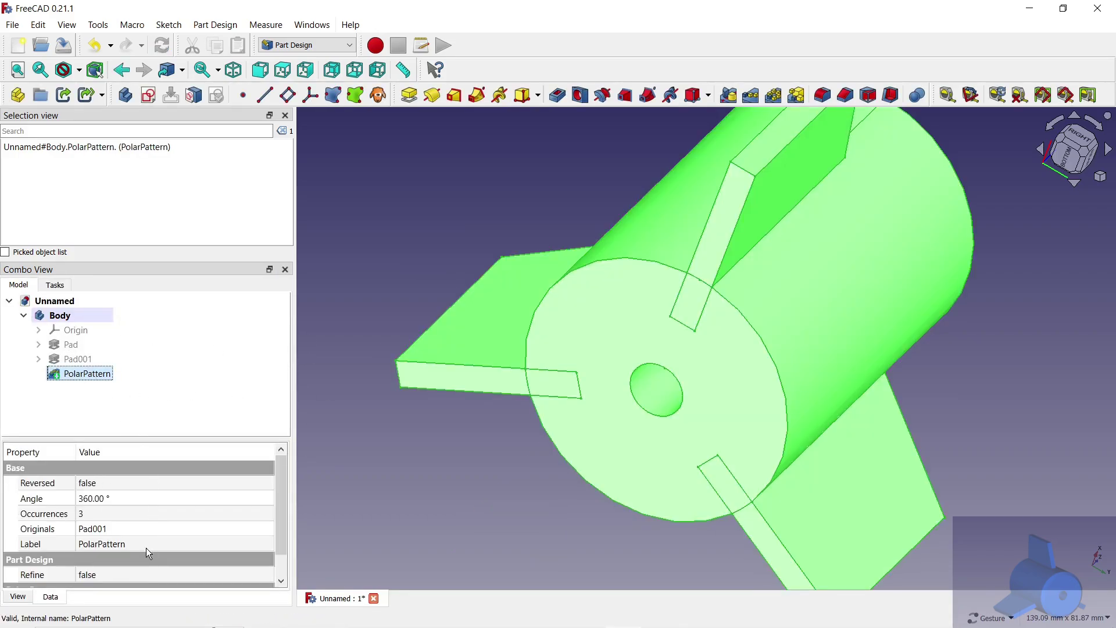
click(142, 577)
click(137, 599)
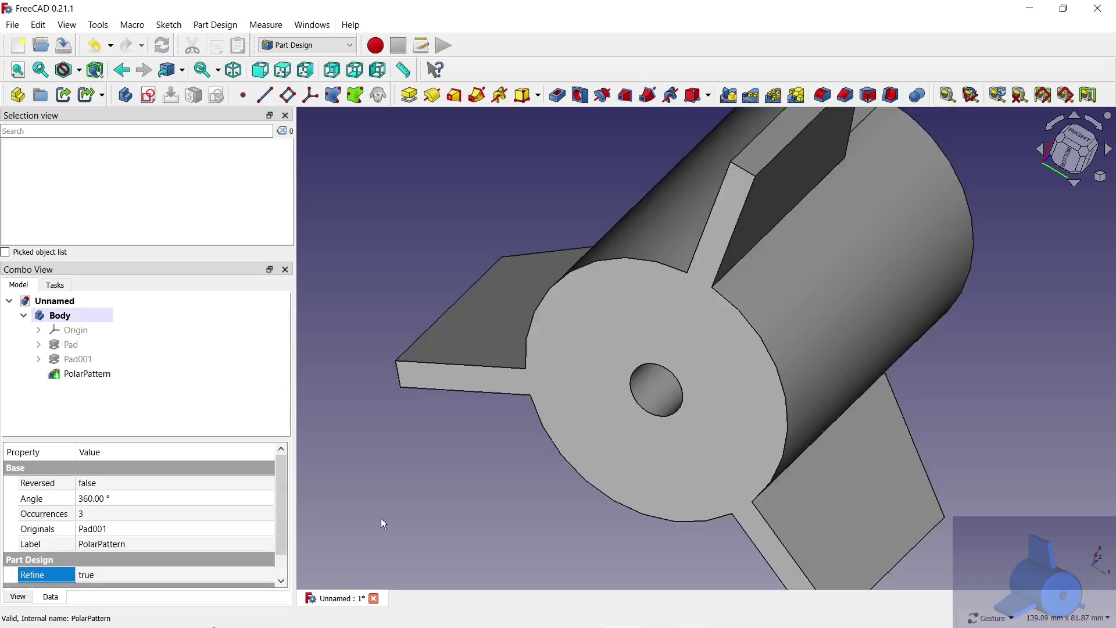
click(588, 406)
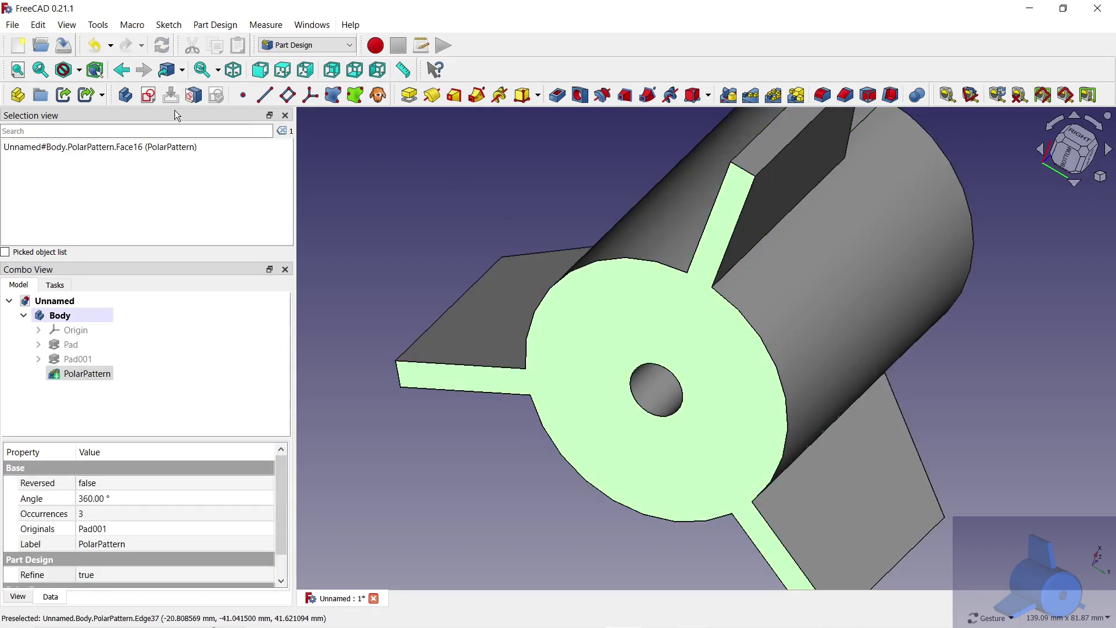
- Sketch an origin-centred Ø35 mm circle on the end face and pocket it
click(148, 95)
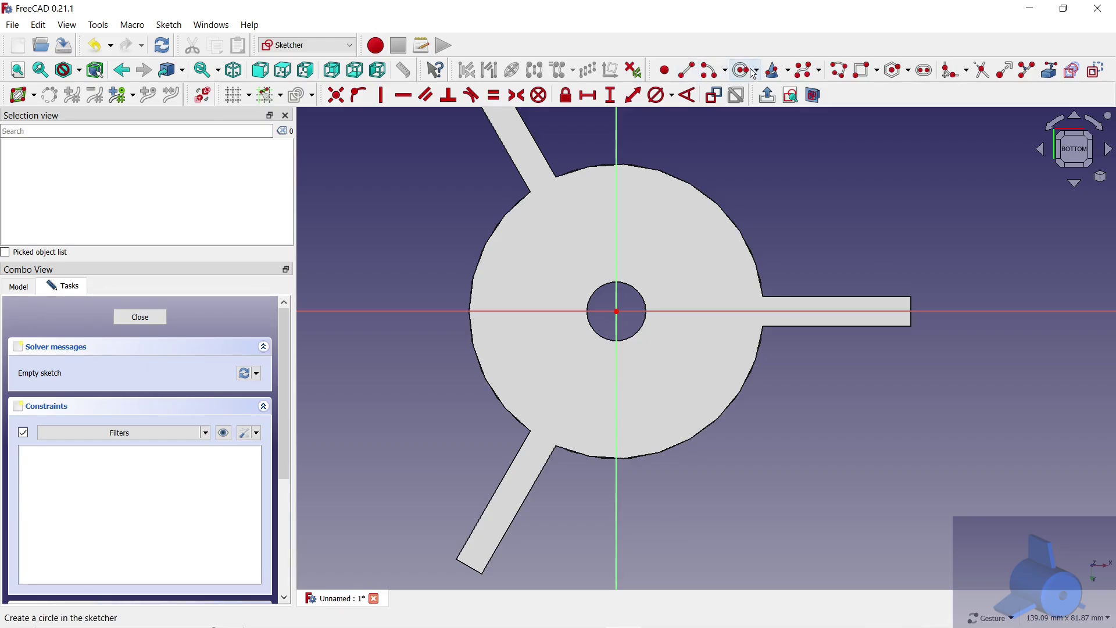
click(753, 72)
click(617, 311)
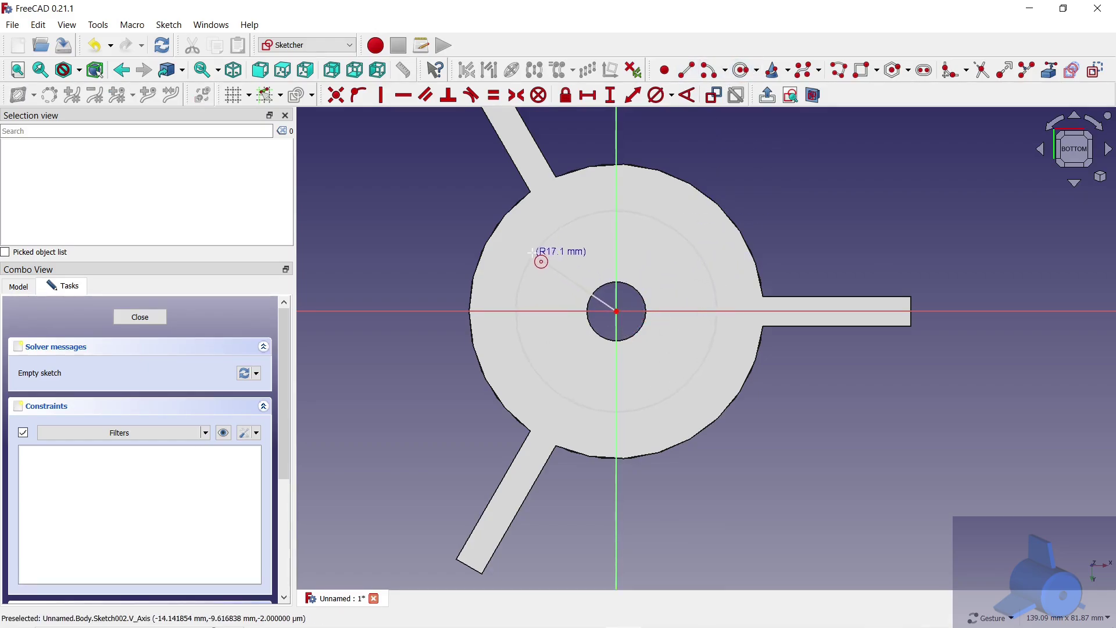
click(533, 253)
click(656, 95)
click(673, 229)
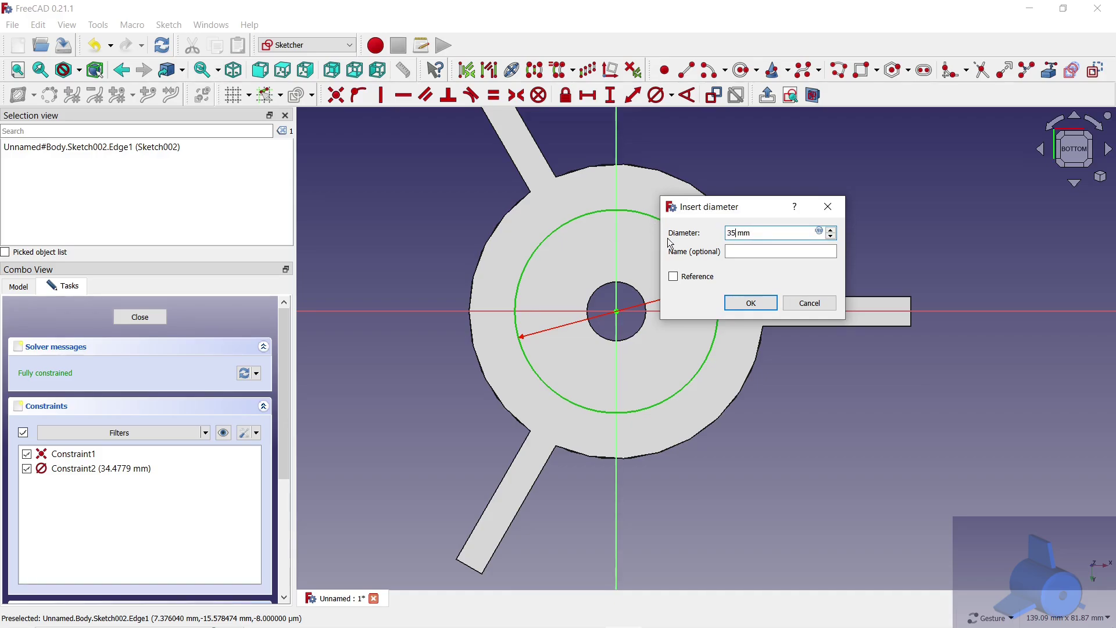
click(750, 303)
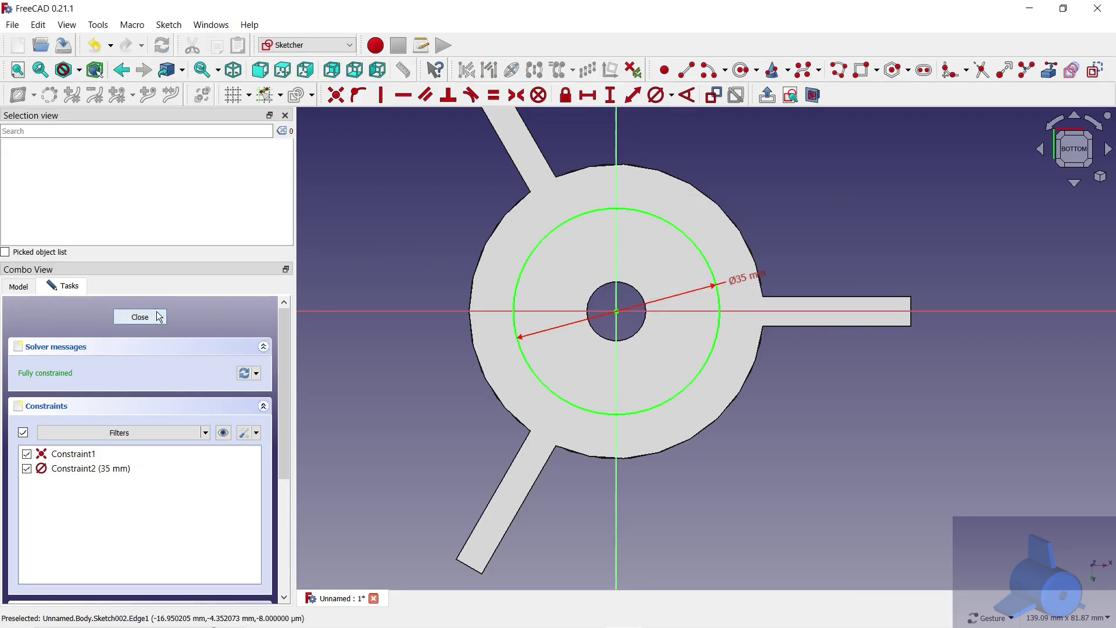
click(140, 317)
click(558, 95)
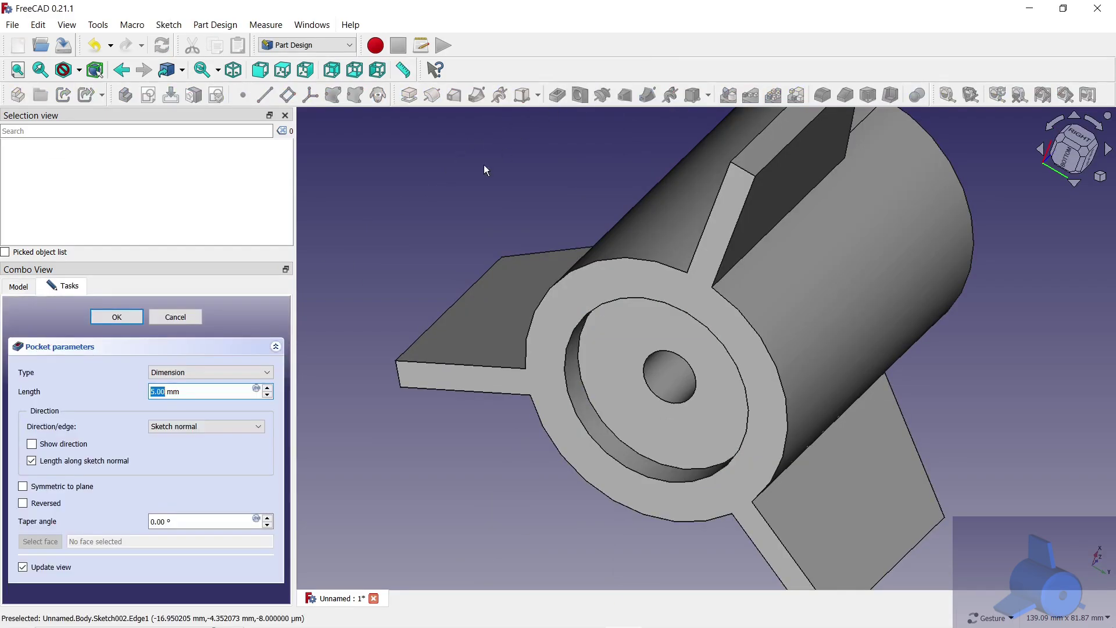
- Accept the Ø35 mm pocket, hollowing the tube 50 mm deep
click(127, 315)
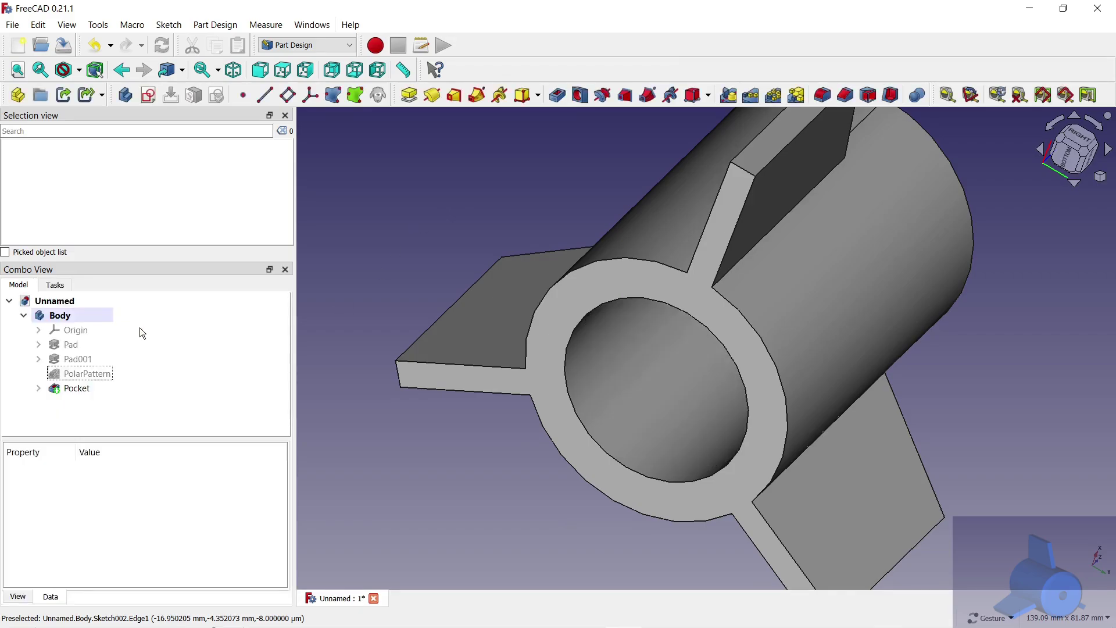
scroll(396, 400, down, 3)
mouse_move(807, 329)
mouse_down()
mouse_move(693, 397)
mouse_move(676, 343)
mouse_up()
- Chamfer the outer rim edge of the closed end by 3 mm
click(682, 267)
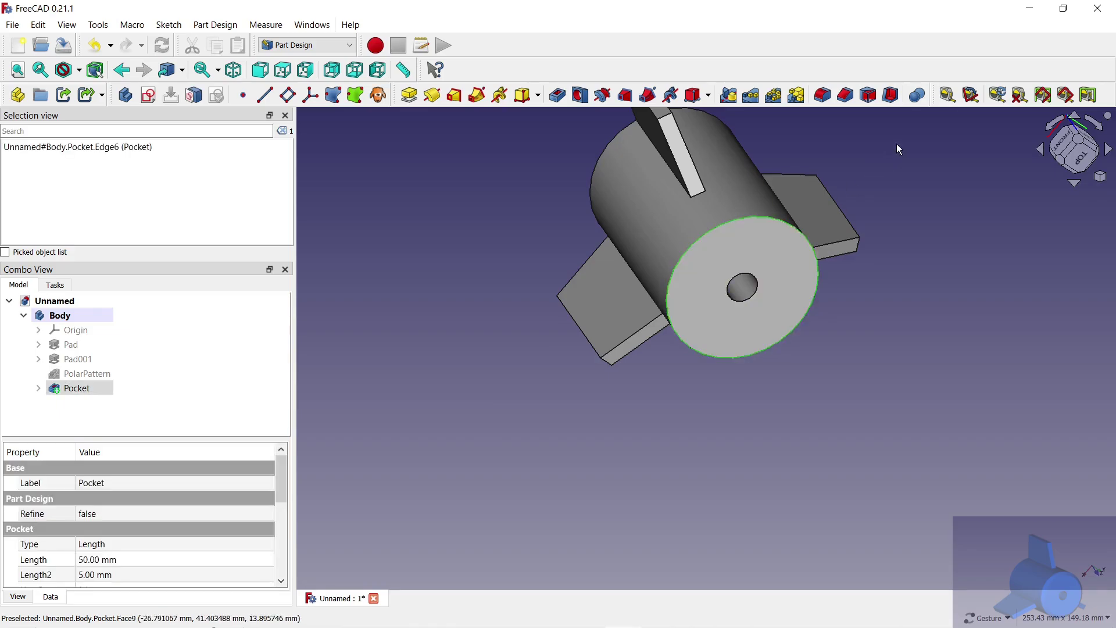
click(846, 94)
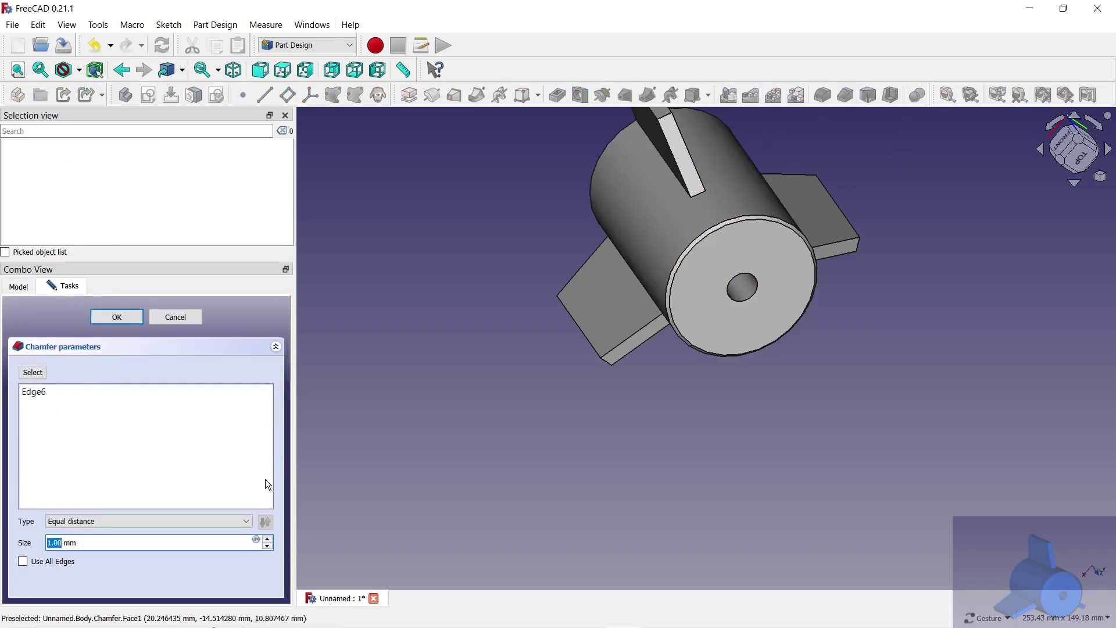
click(268, 539)
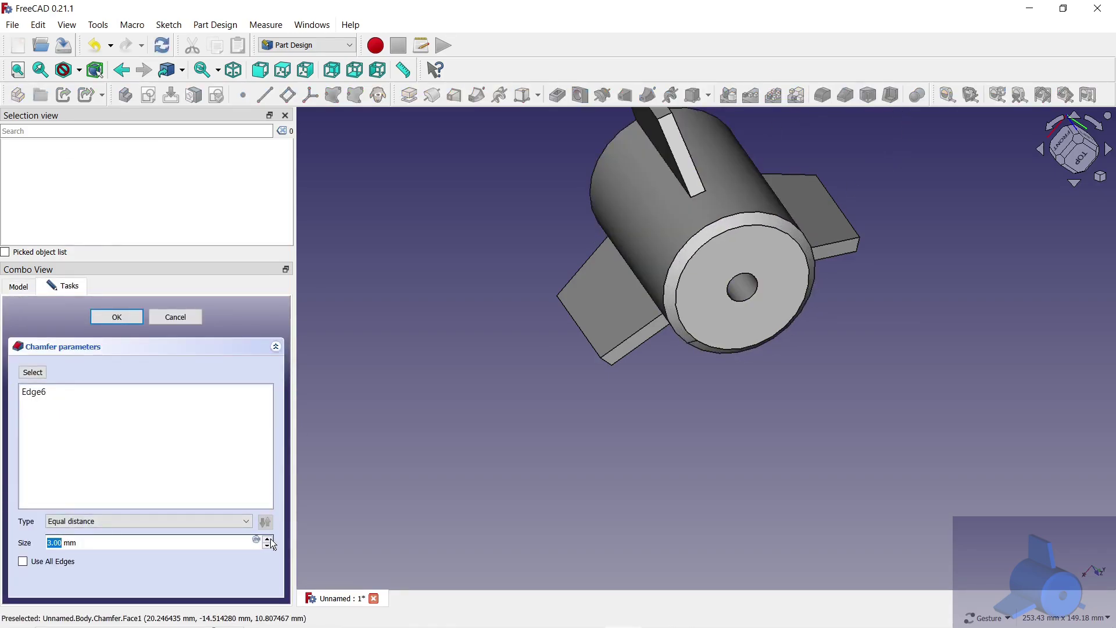
click(124, 316)
mouse_move(437, 333)
mouse_down()
mouse_move(837, 435)
mouse_move(808, 461)
mouse_up()
- Give the Body a blue shape colour and Shaded display mode
click(58, 316)
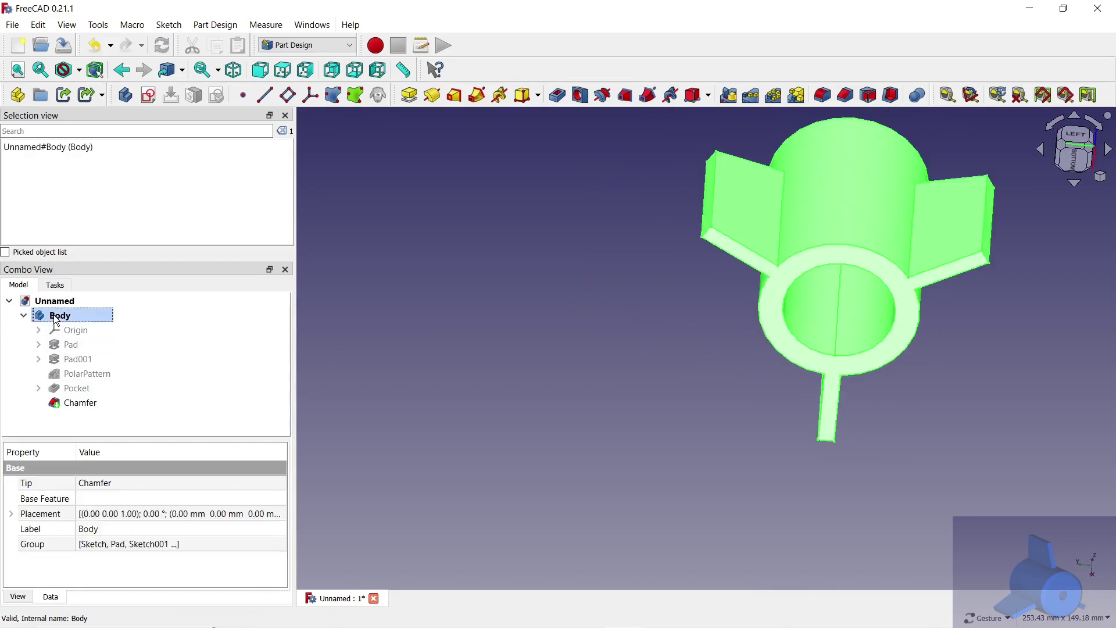
right_click(56, 317)
click(97, 362)
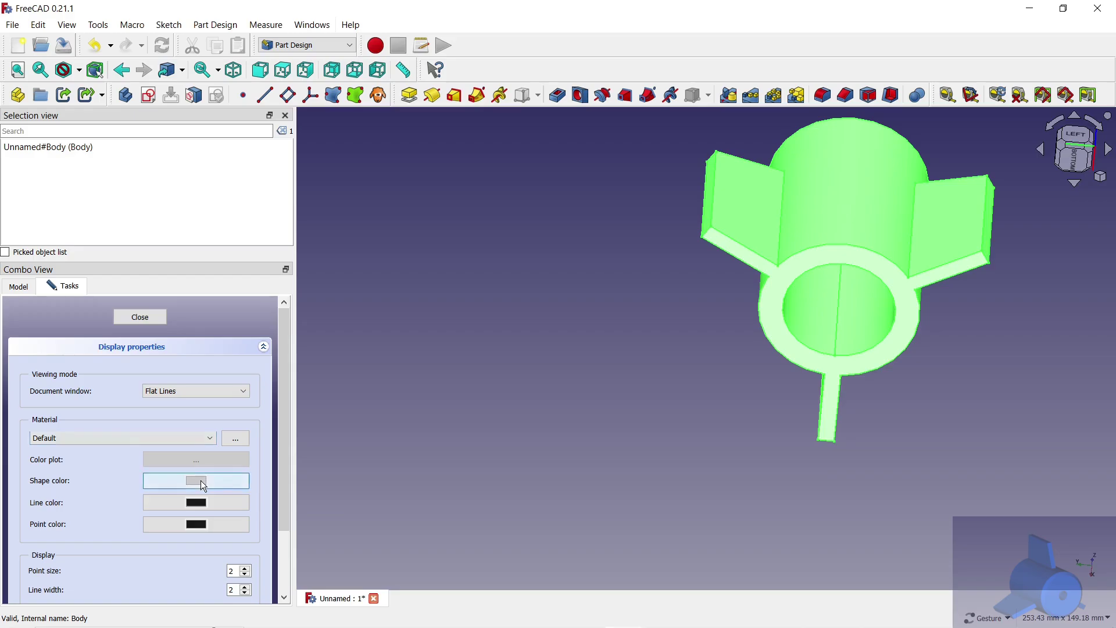
click(203, 486)
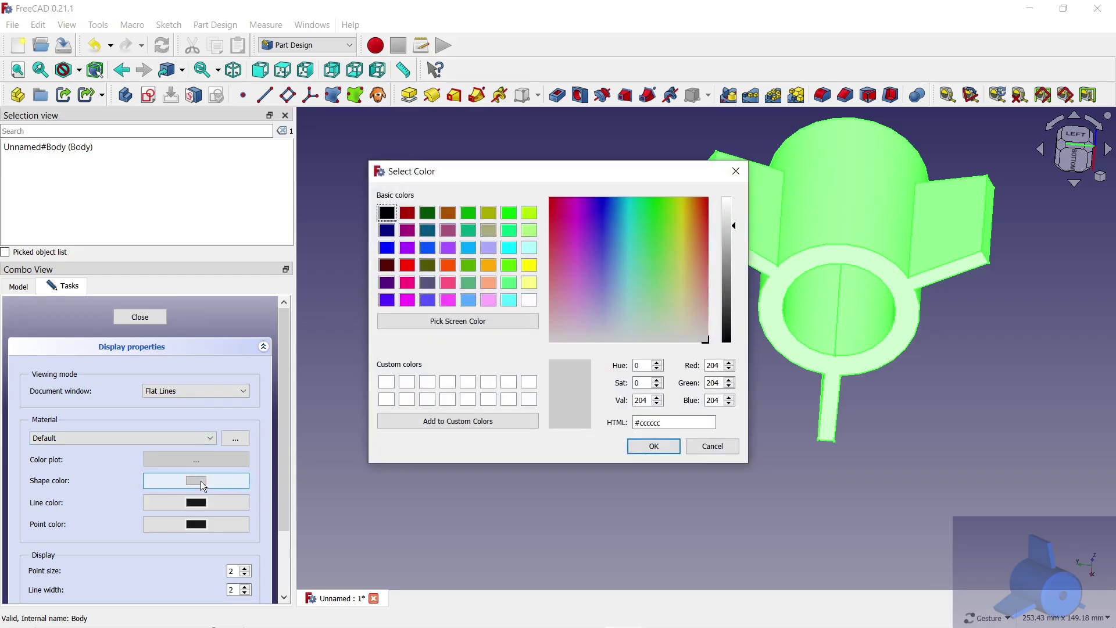
click(430, 251)
click(654, 446)
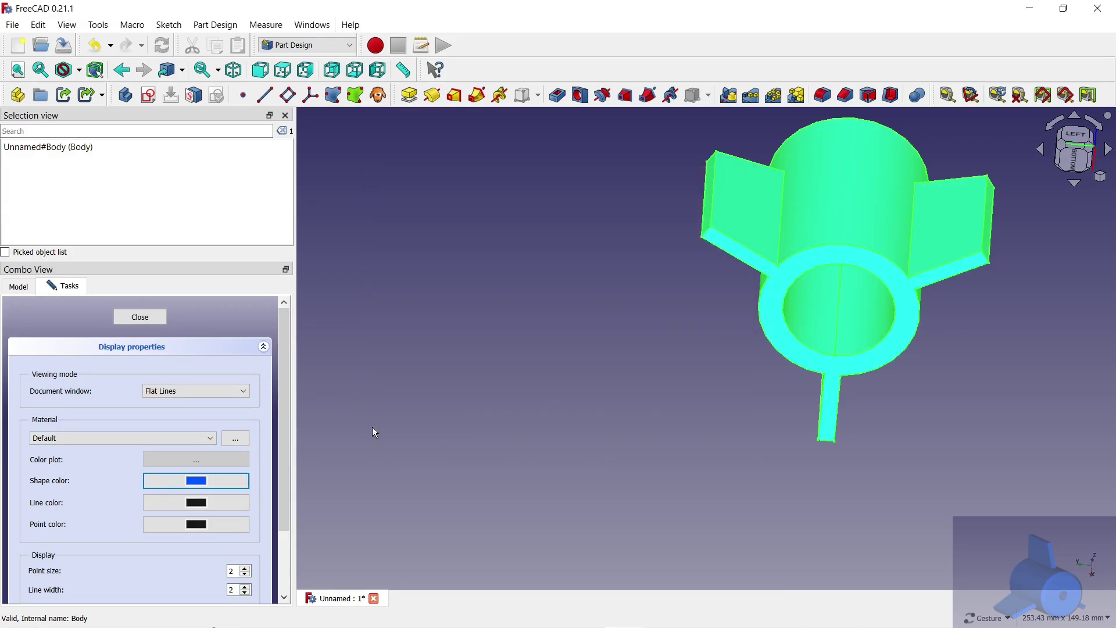
click(212, 390)
click(176, 413)
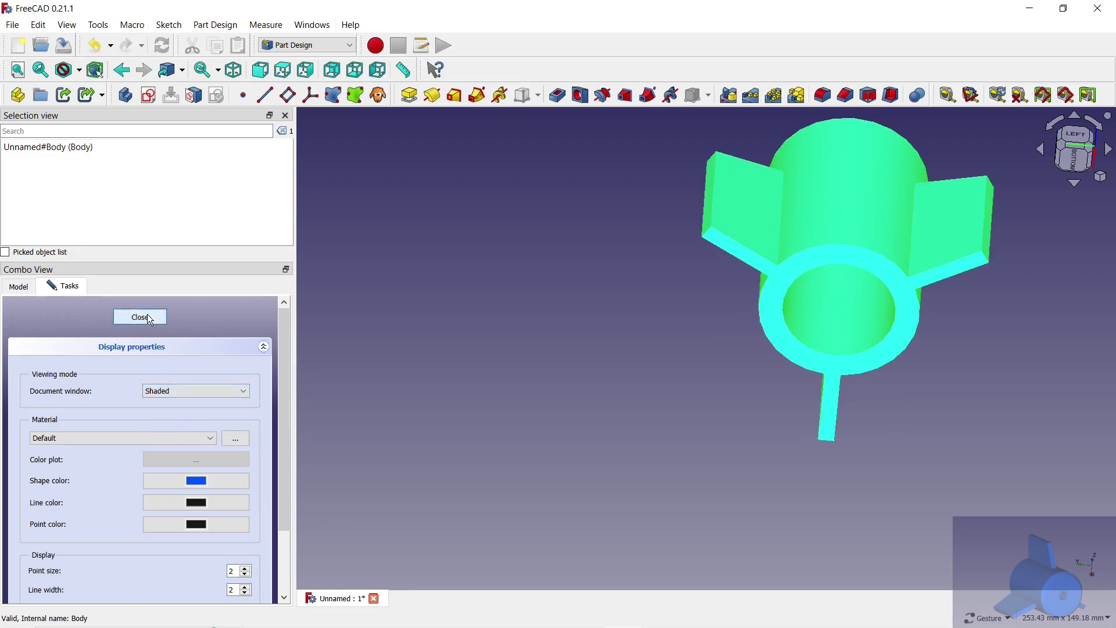
click(140, 317)
click(440, 361)
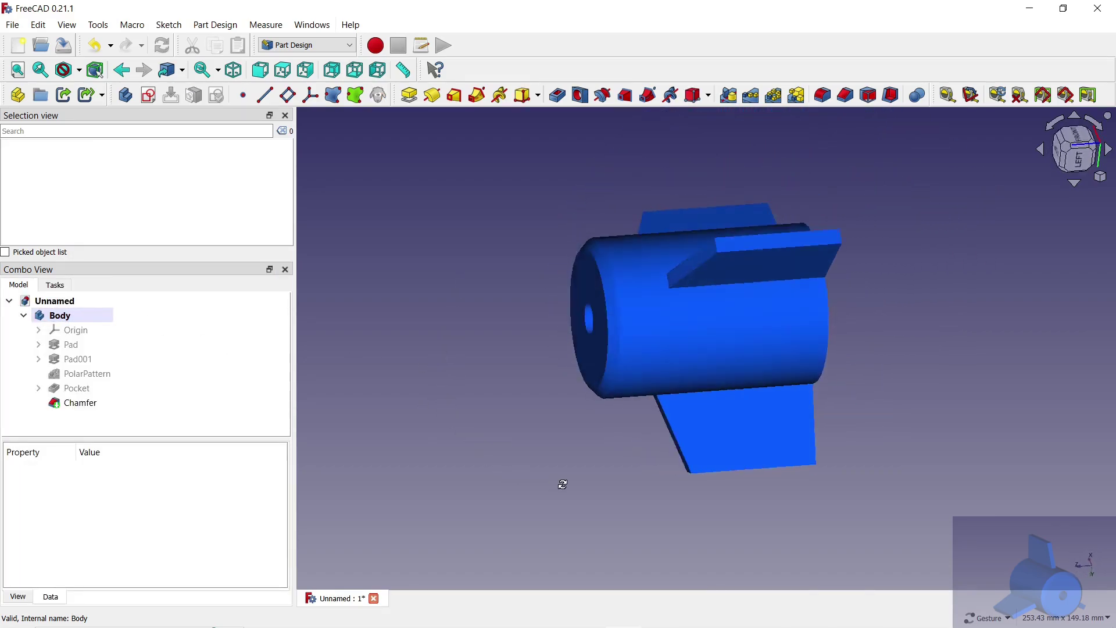